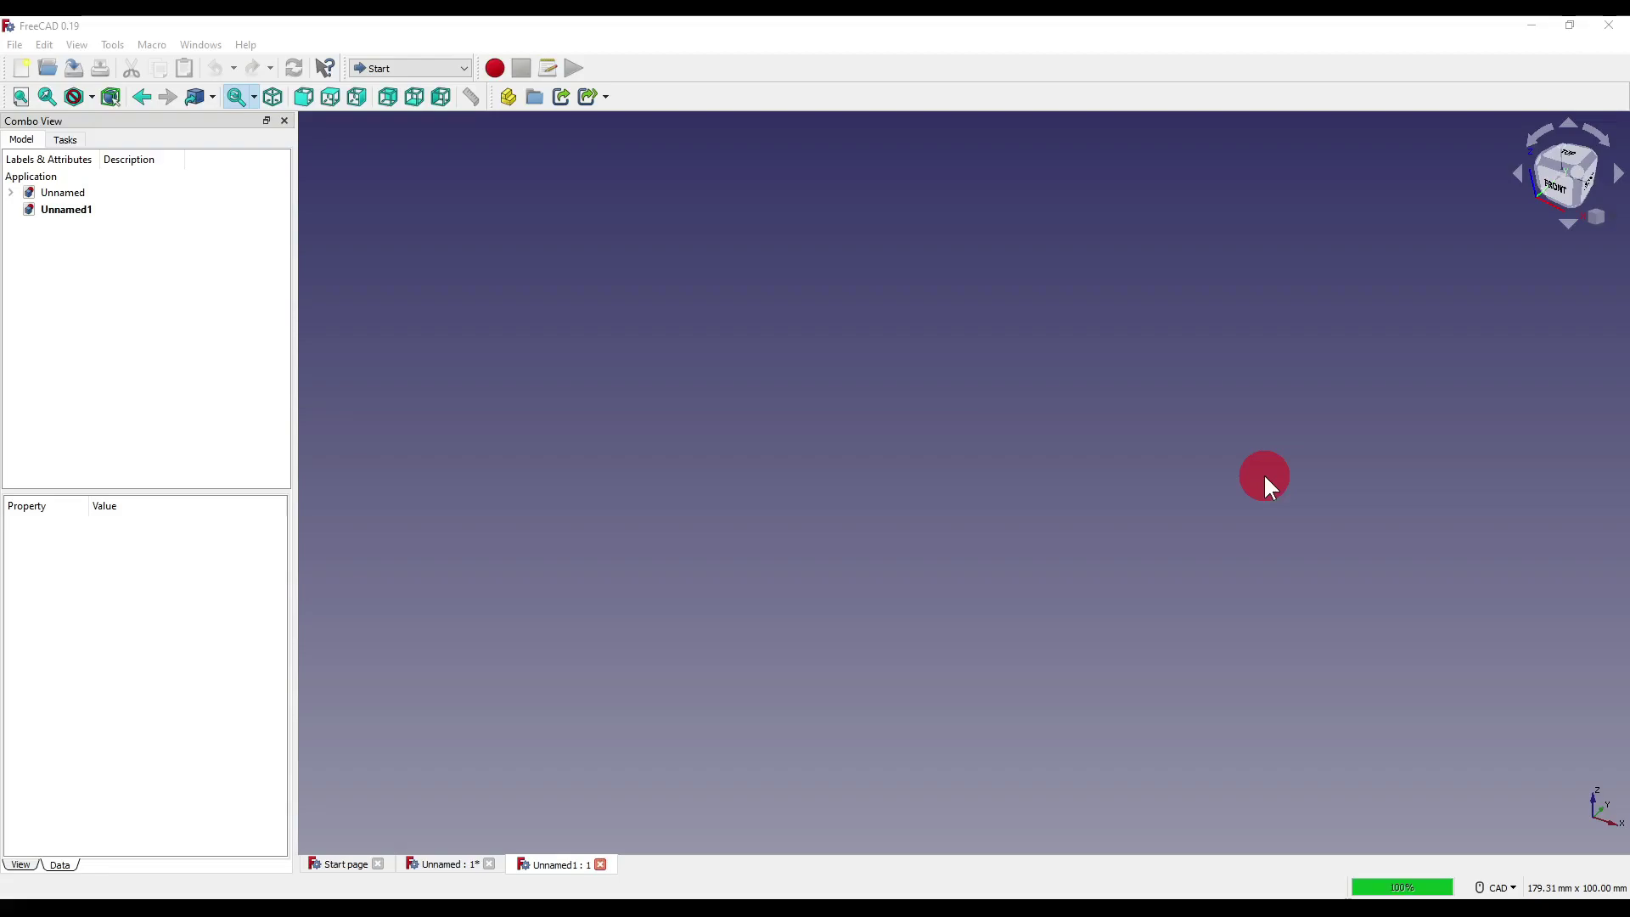
- Switch to the Part Design workbench
{"action": "left_click", "coordinate": [437, 68]}
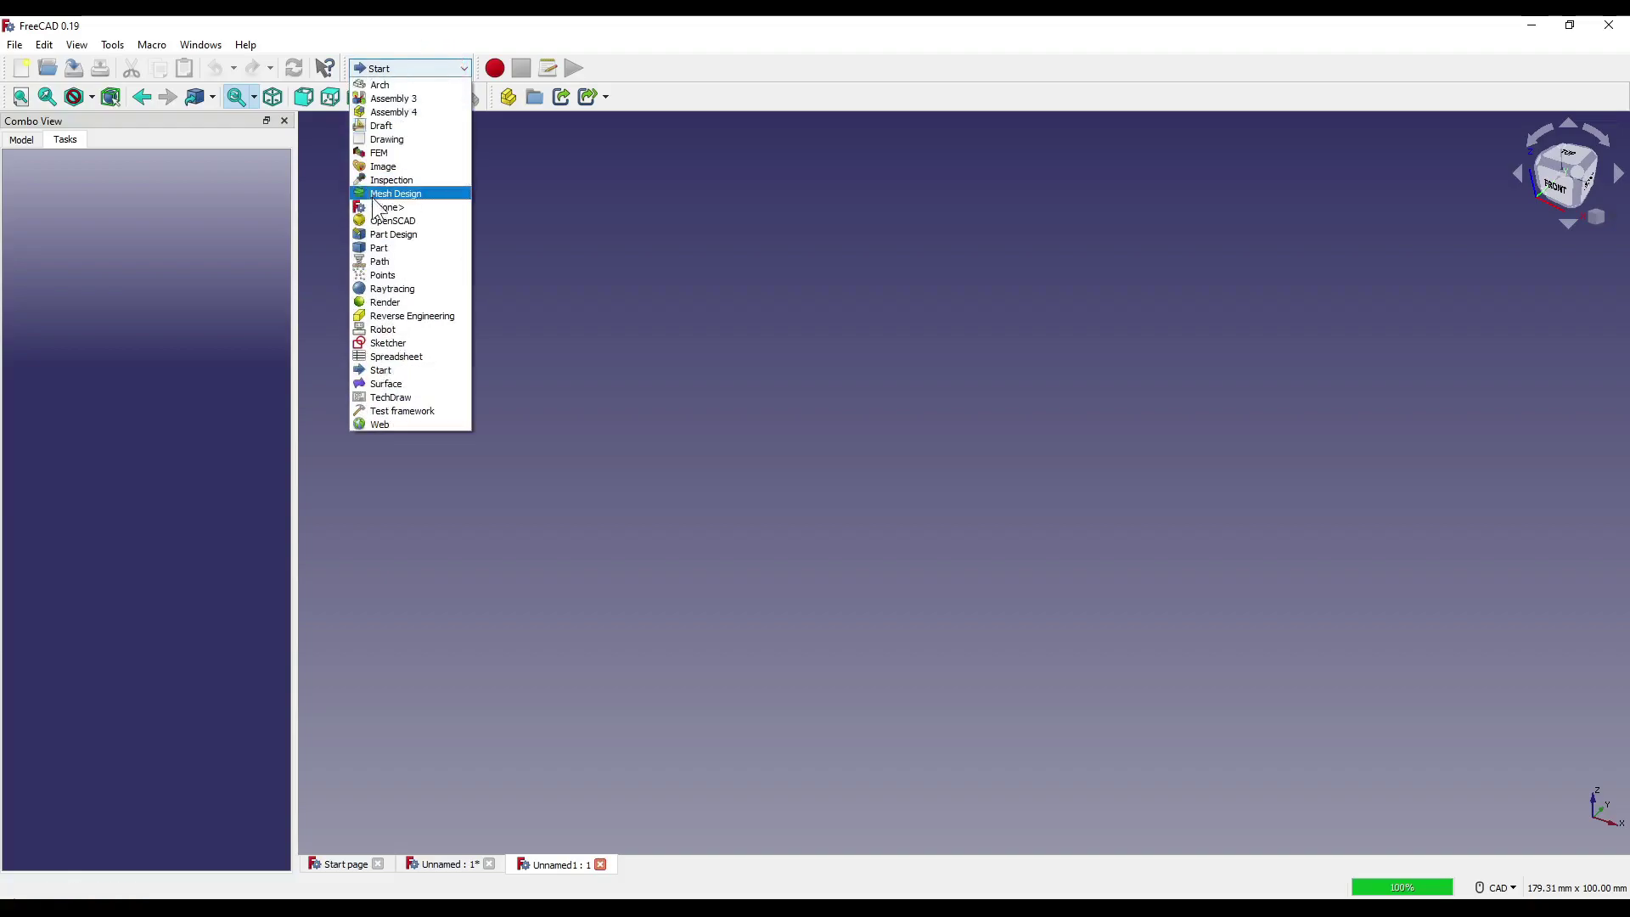
{"action": "left_click", "coordinate": [380, 235]}
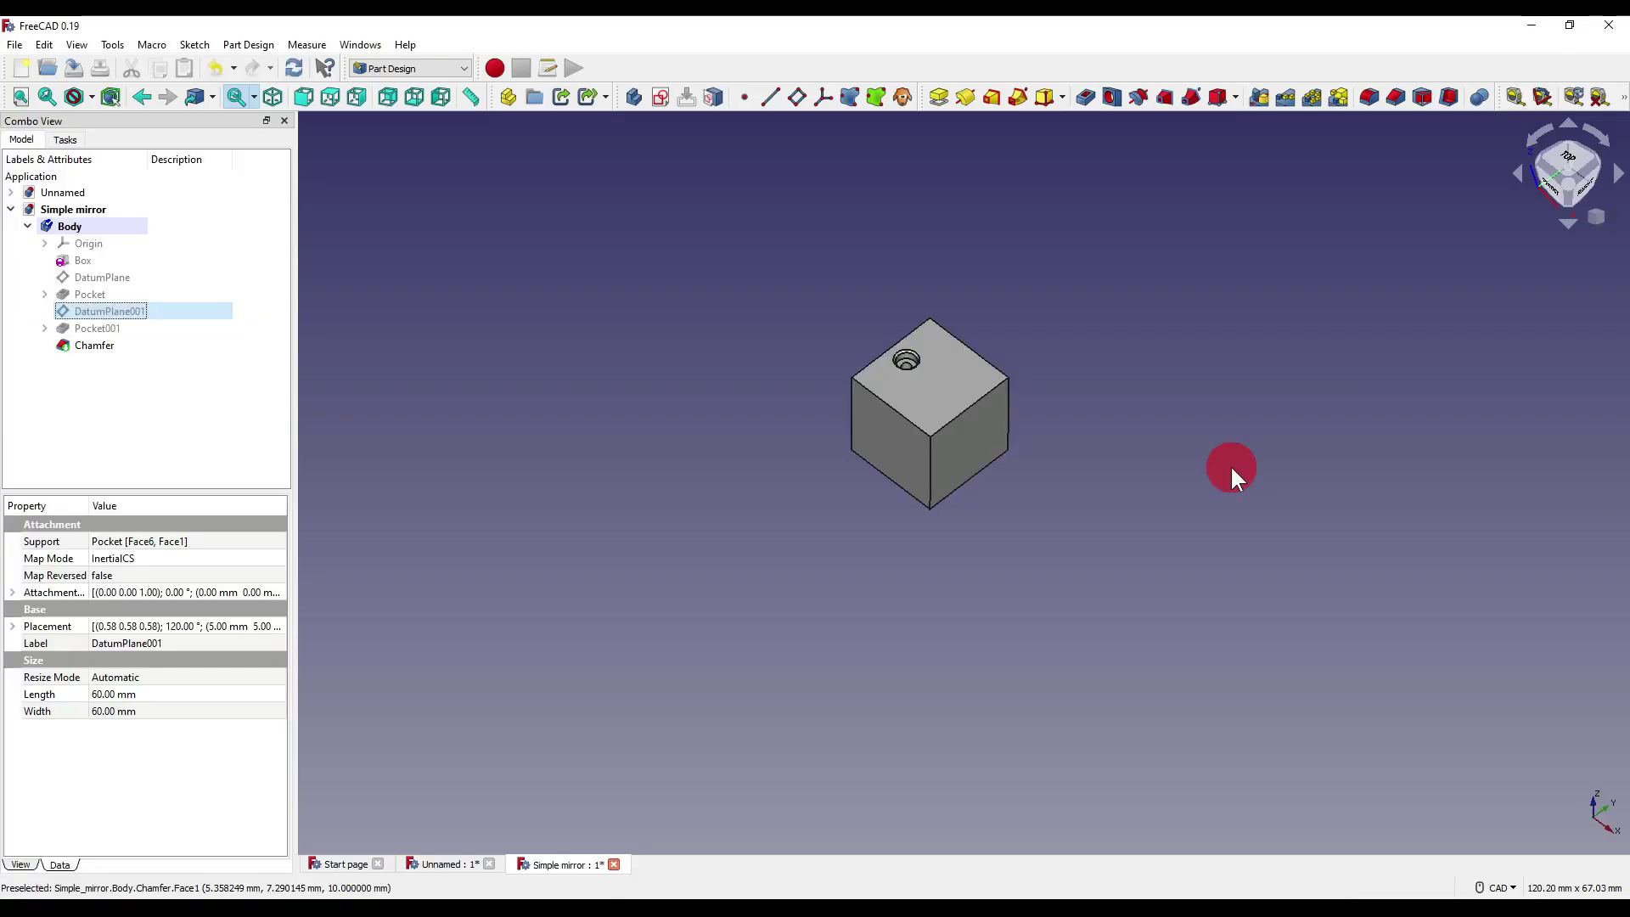
- Make DatumPlane001 visible through the middle of the box with the chamfered hole
{"action": "left_click", "coordinate": [105, 346]}
{"action": "scroll", "coordinate": [950, 348], "scroll_direction": "up", "scroll_amount": 5}
{"action": "middle_click_drag", "start_coordinate": [949, 348], "coordinate": [1092, 444]}
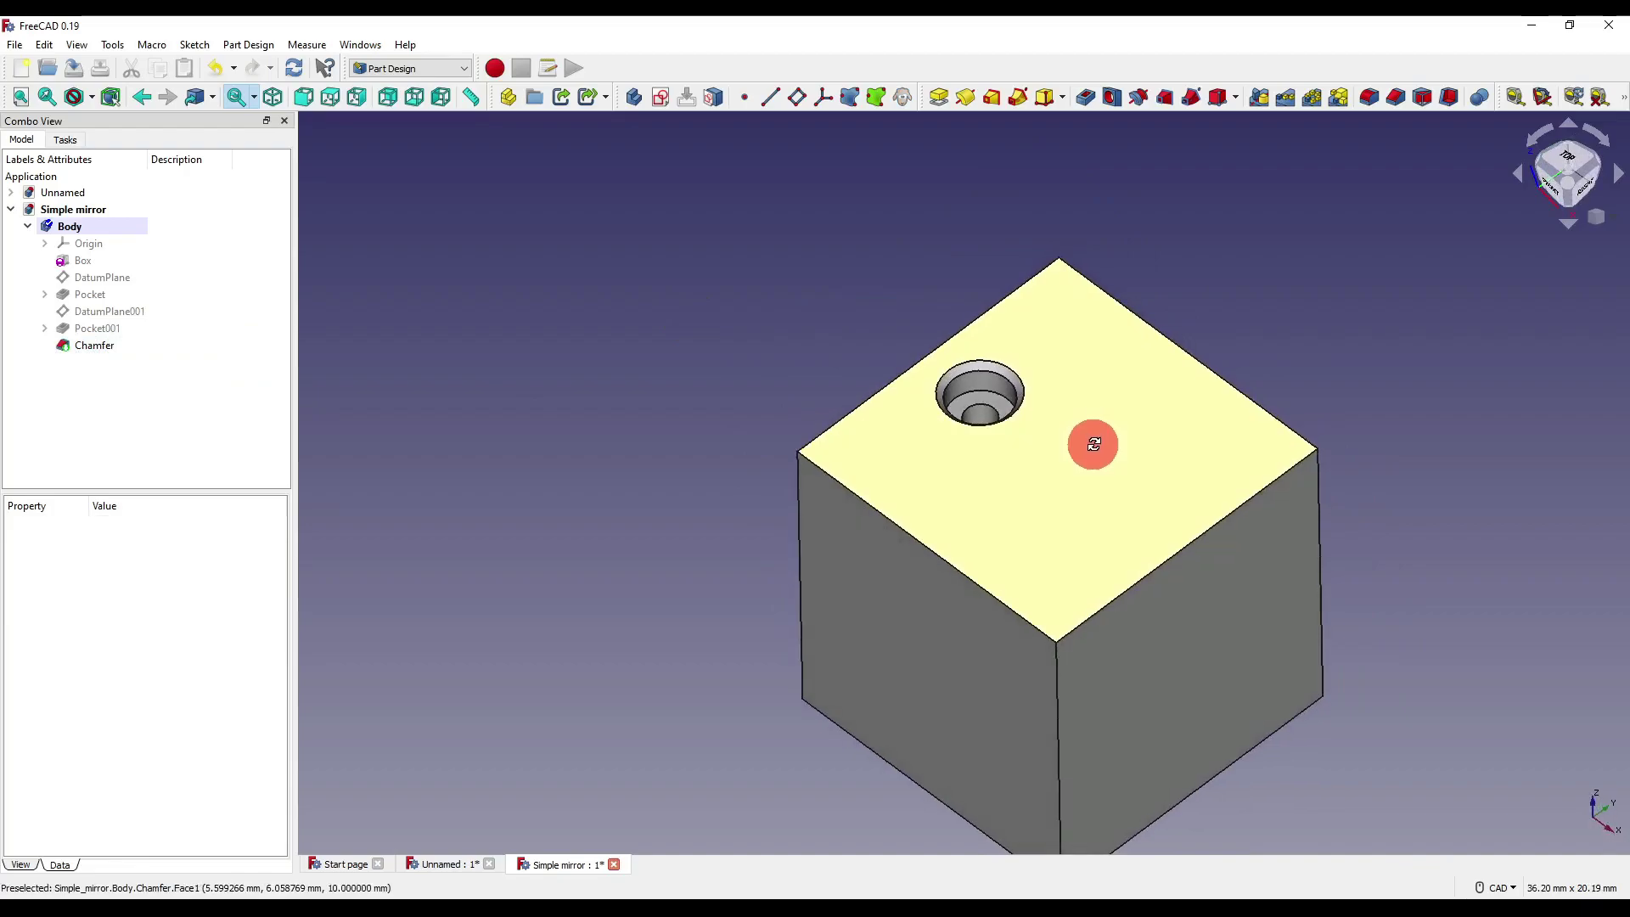
{"action": "key", "text": "0"}
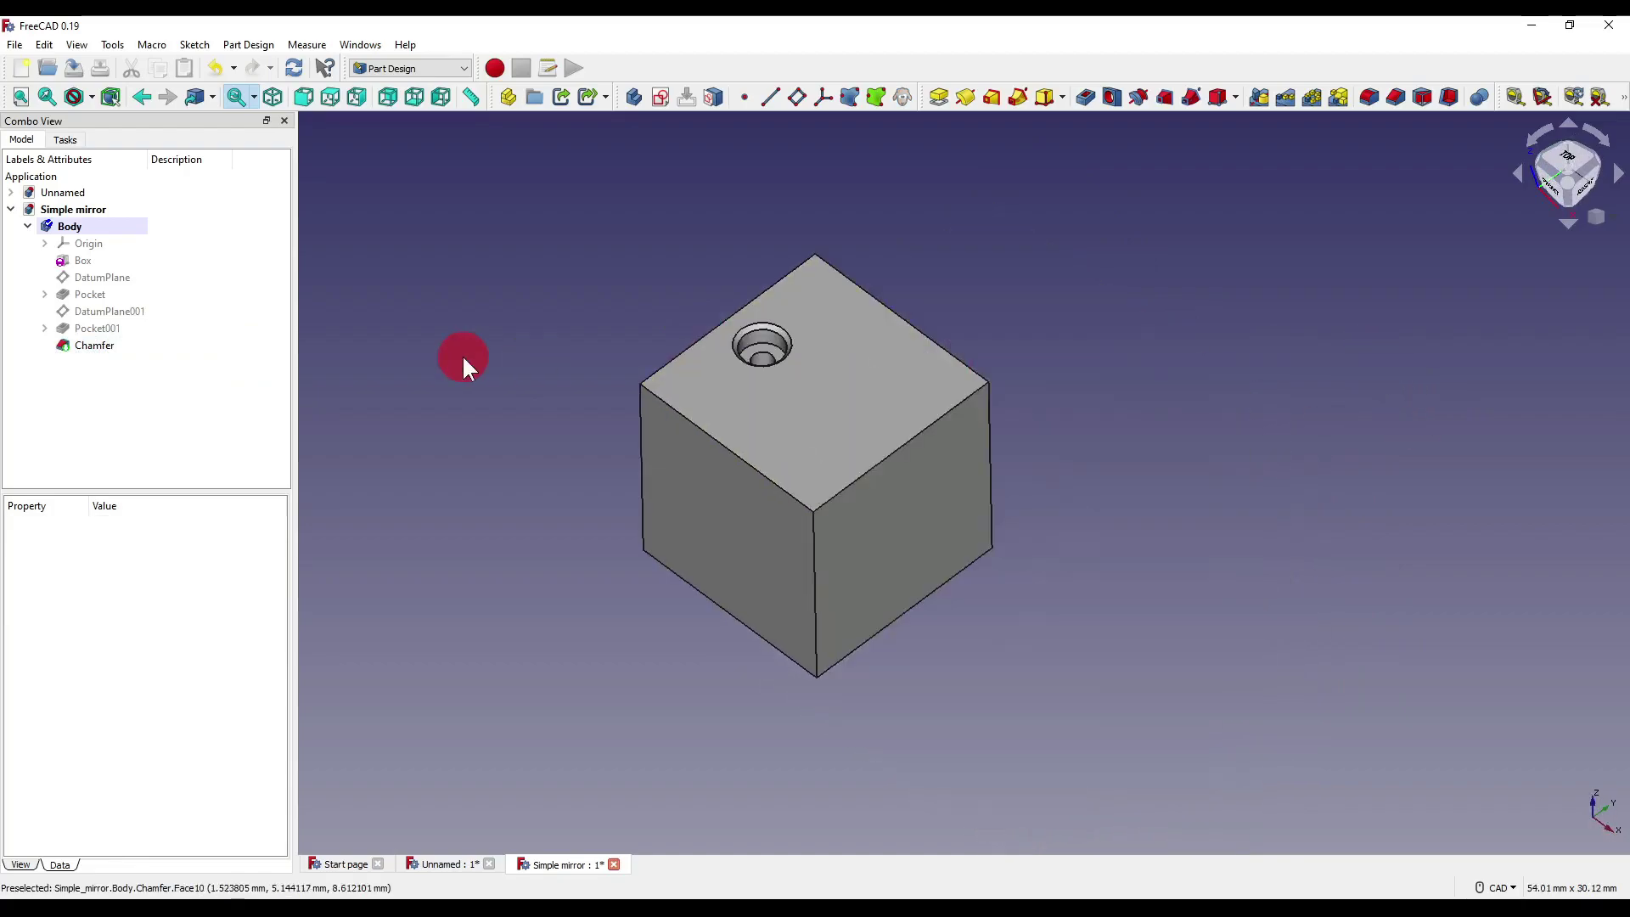
{"action": "left_click", "coordinate": [126, 311]}
{"action": "scroll", "coordinate": [1061, 458], "scroll_direction": "down", "scroll_amount": 3}
{"action": "mouse_move", "coordinate": [1066, 462]}
{"action": "middle_mouse_down"}
{"action": "mouse_move", "coordinate": [1219, 473]}
{"action": "mouse_move", "coordinate": [1067, 441]}
{"action": "middle_mouse_up"}
{"action": "left_click", "coordinate": [1322, 447]}
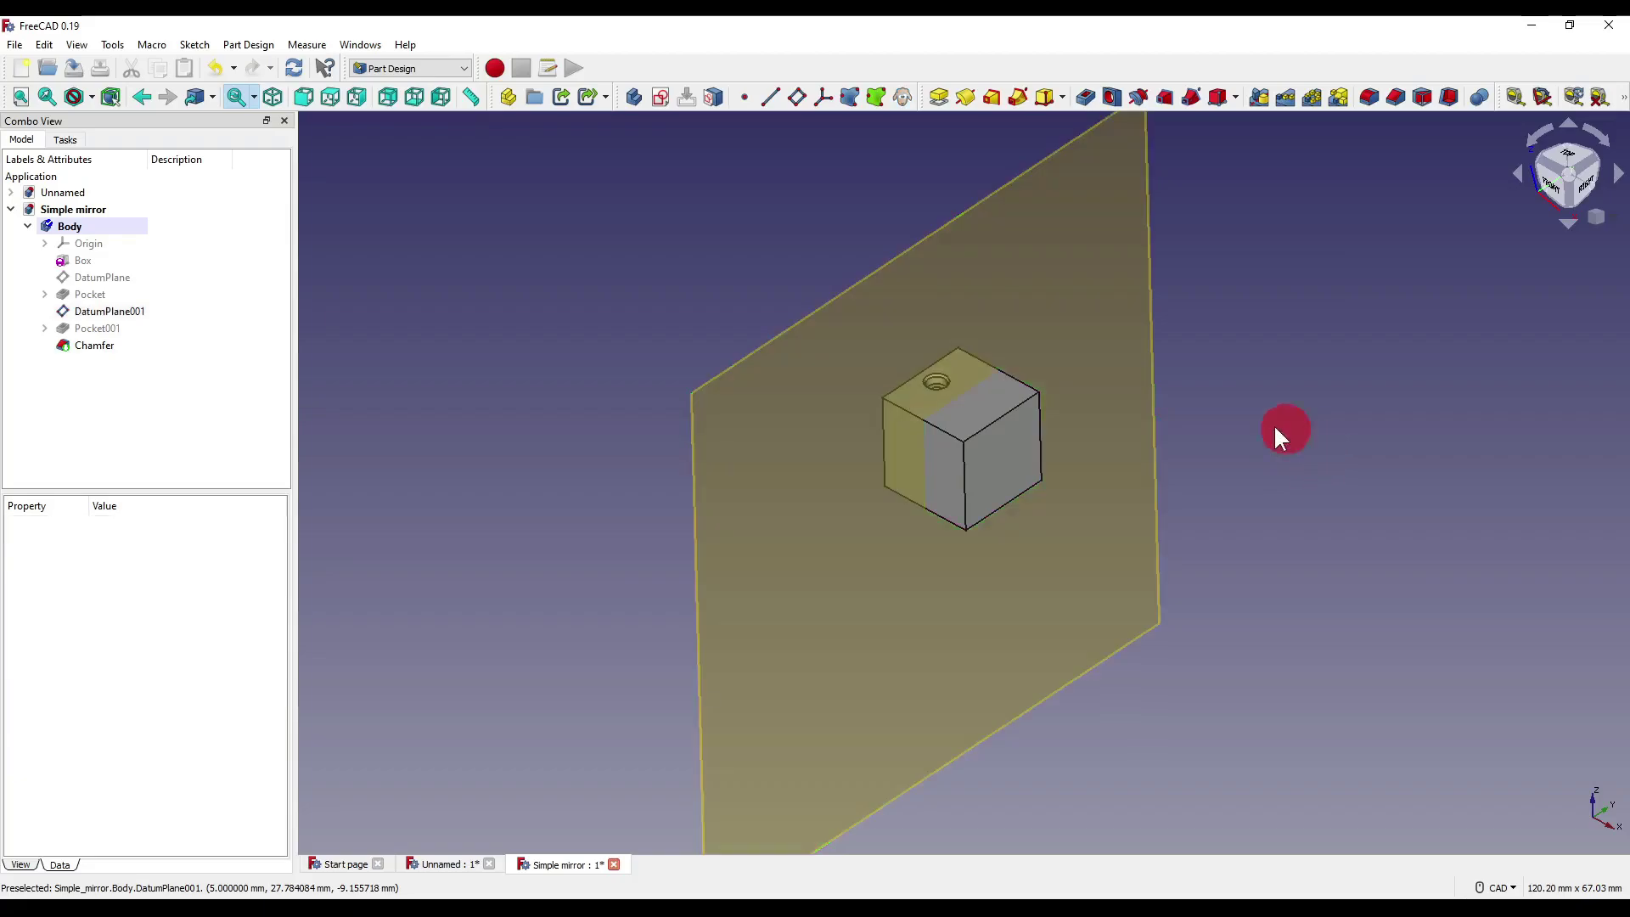
- Try mirroring the Chamfer, Pocket001 and Pocket features together about DatumPlane001, and cancel the operation
{"action": "left_click", "coordinate": [115, 342]}
{"action": "left_click", "coordinate": [107, 328], "text": "ctrl"}
{"action": "left_click", "coordinate": [94, 294], "text": "ctrl"}
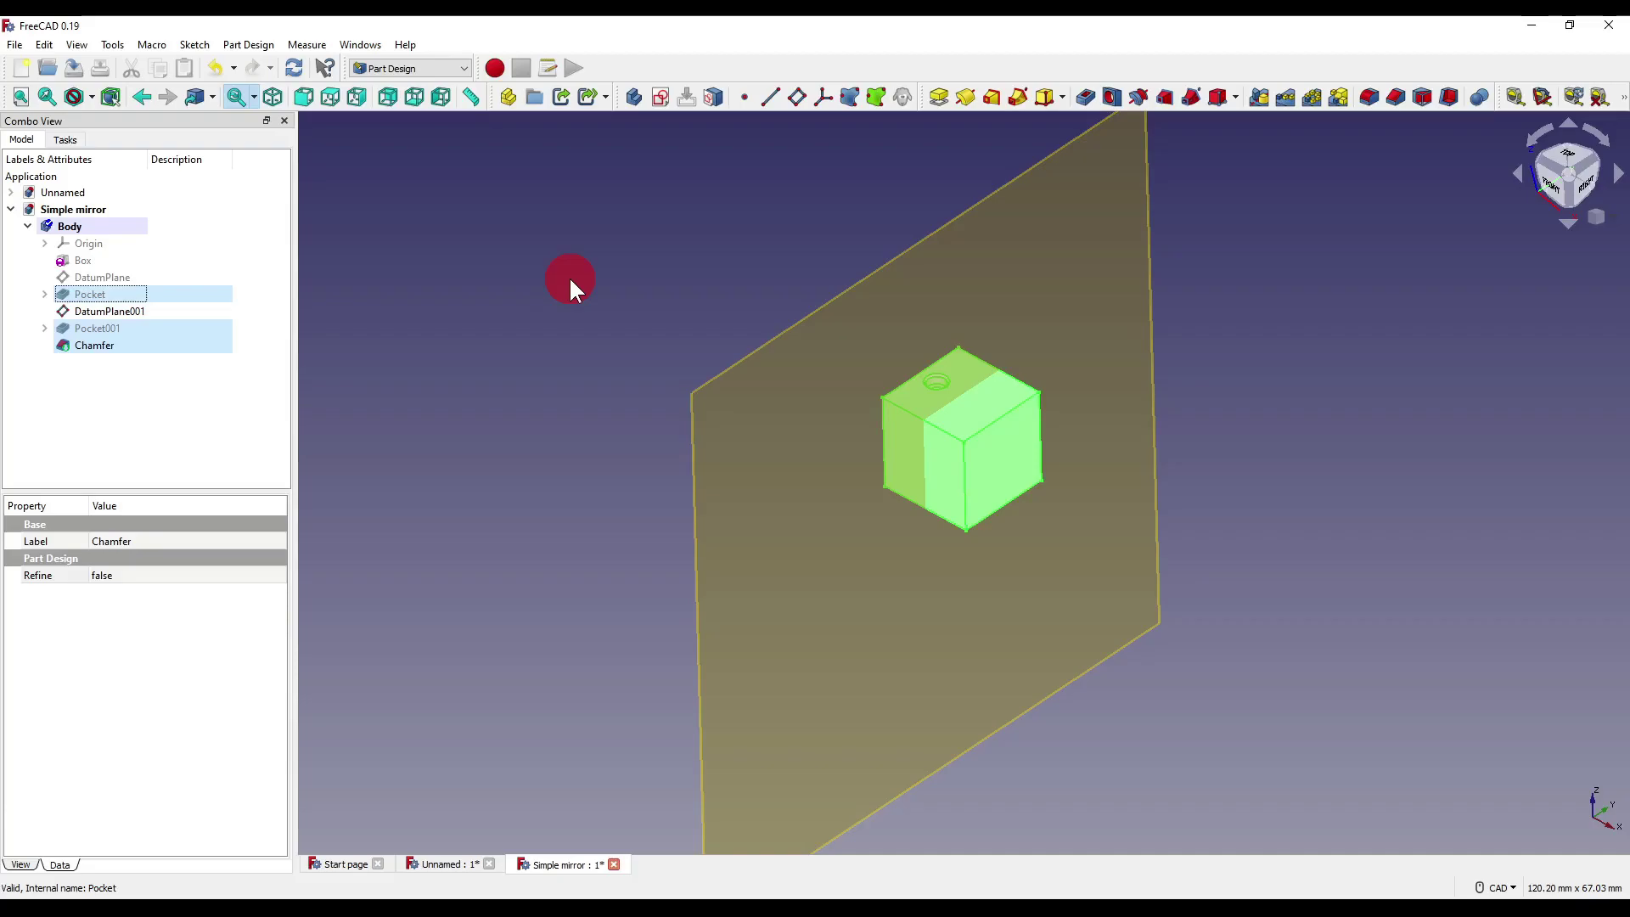
{"action": "left_click", "coordinate": [1260, 97]}
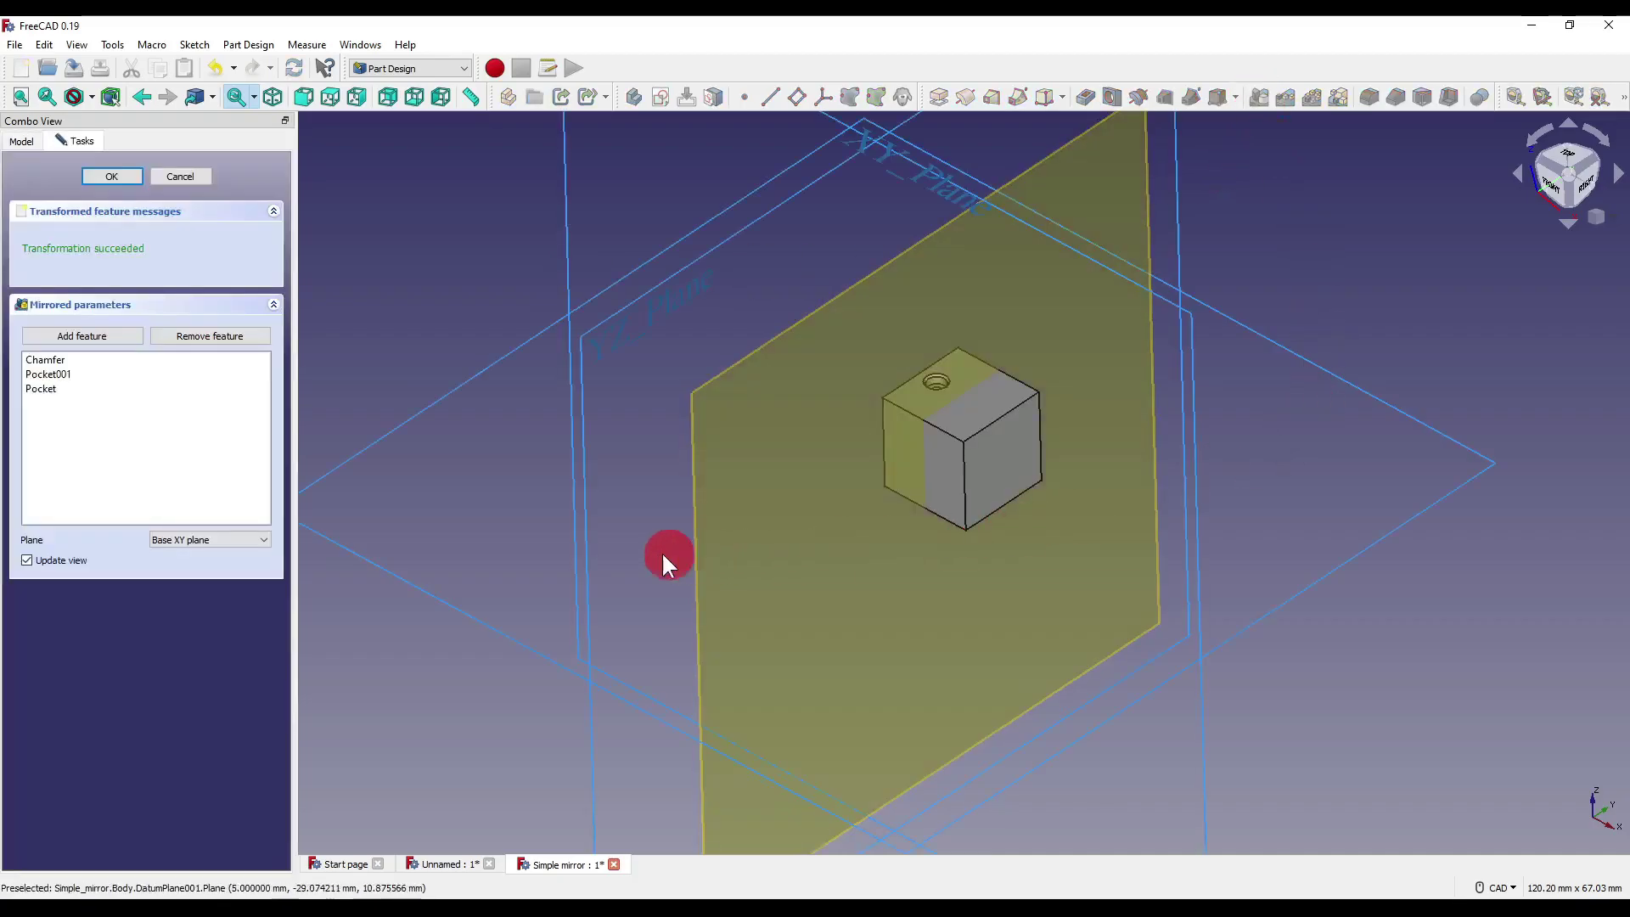
{"action": "left_click", "coordinate": [209, 540]}
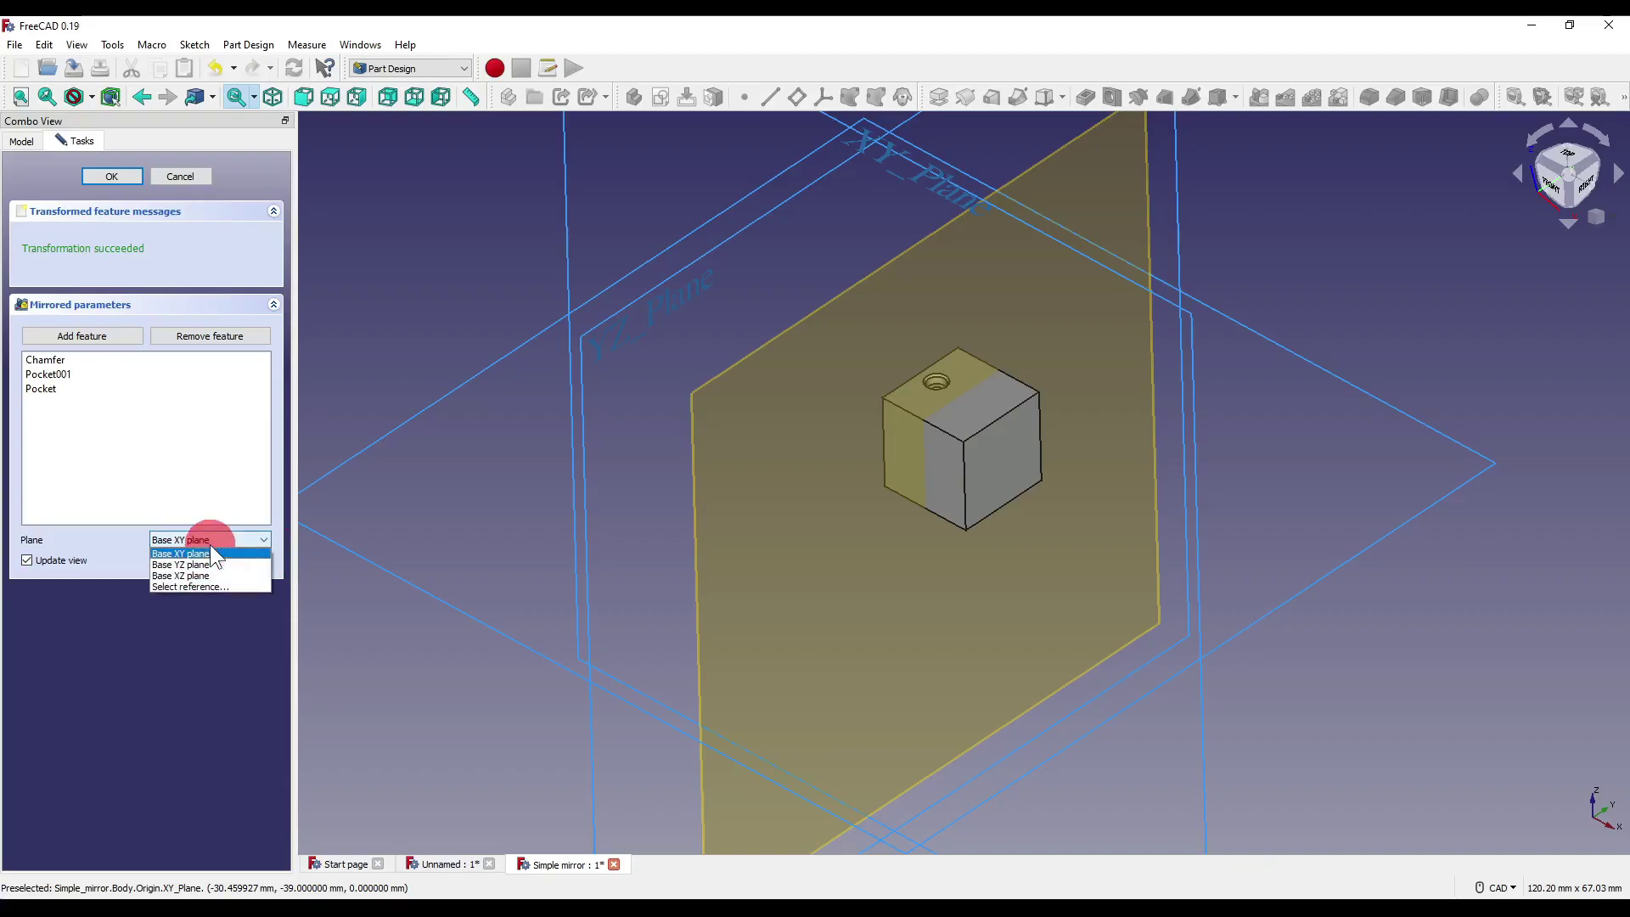
{"action": "left_click", "coordinate": [187, 587]}
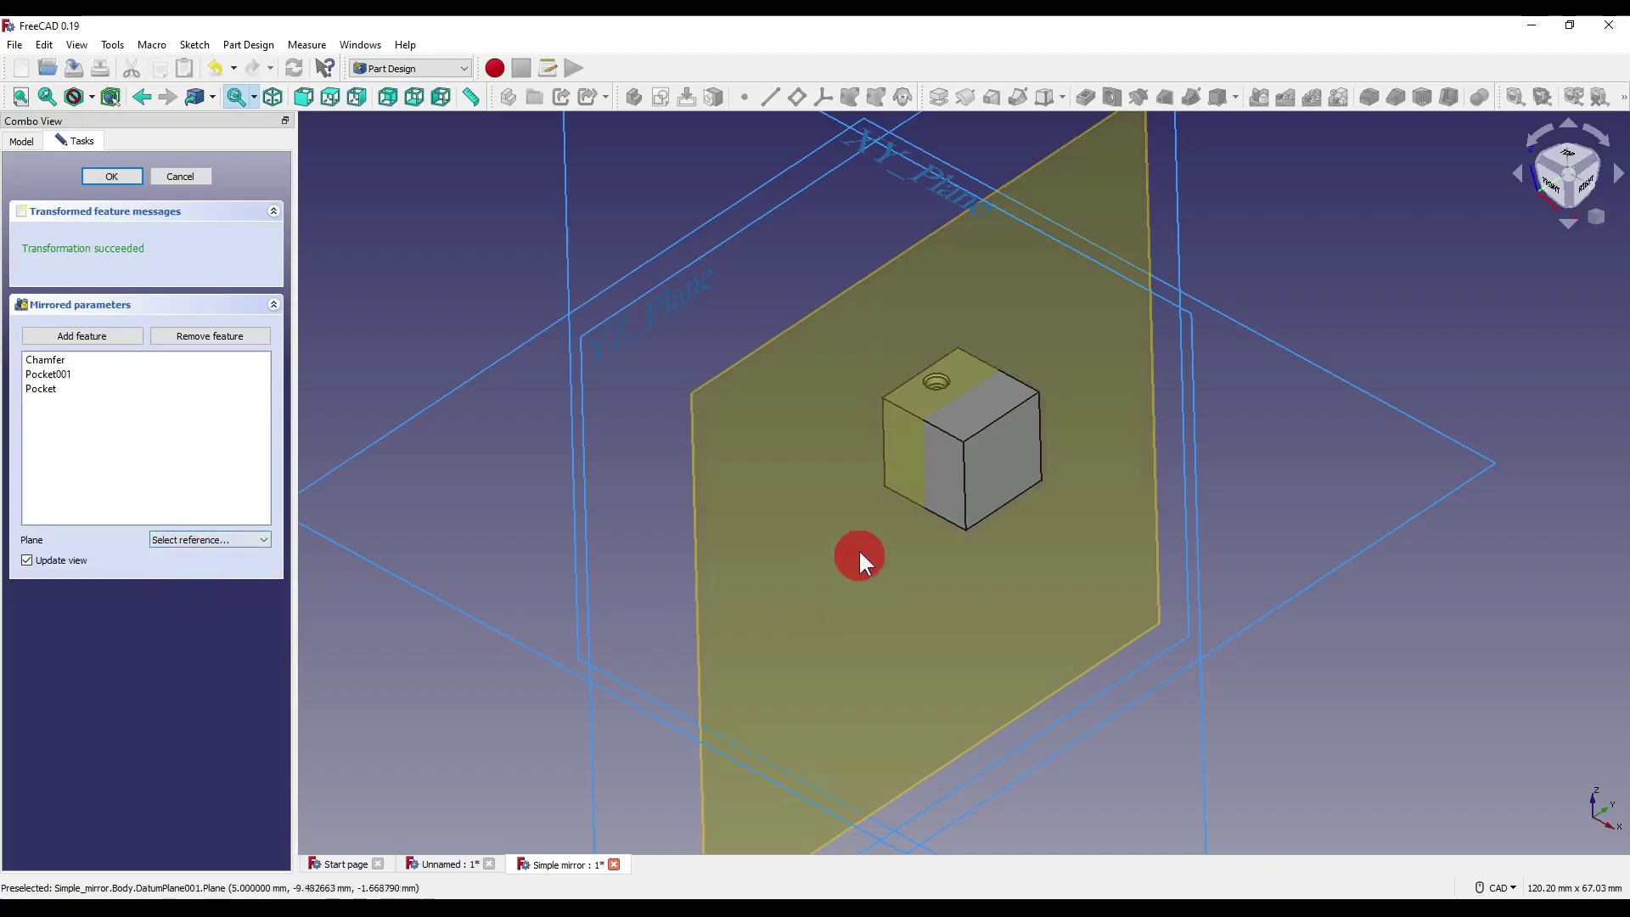
{"action": "left_click", "coordinate": [838, 502]}
{"action": "mouse_move", "coordinate": [1036, 403]}
{"action": "middle_mouse_down"}
{"action": "mouse_move", "coordinate": [1038, 484]}
{"action": "mouse_move", "coordinate": [1041, 419]}
{"action": "middle_mouse_up"}
{"action": "scroll", "coordinate": [1042, 420], "scroll_direction": "up", "scroll_amount": 3}
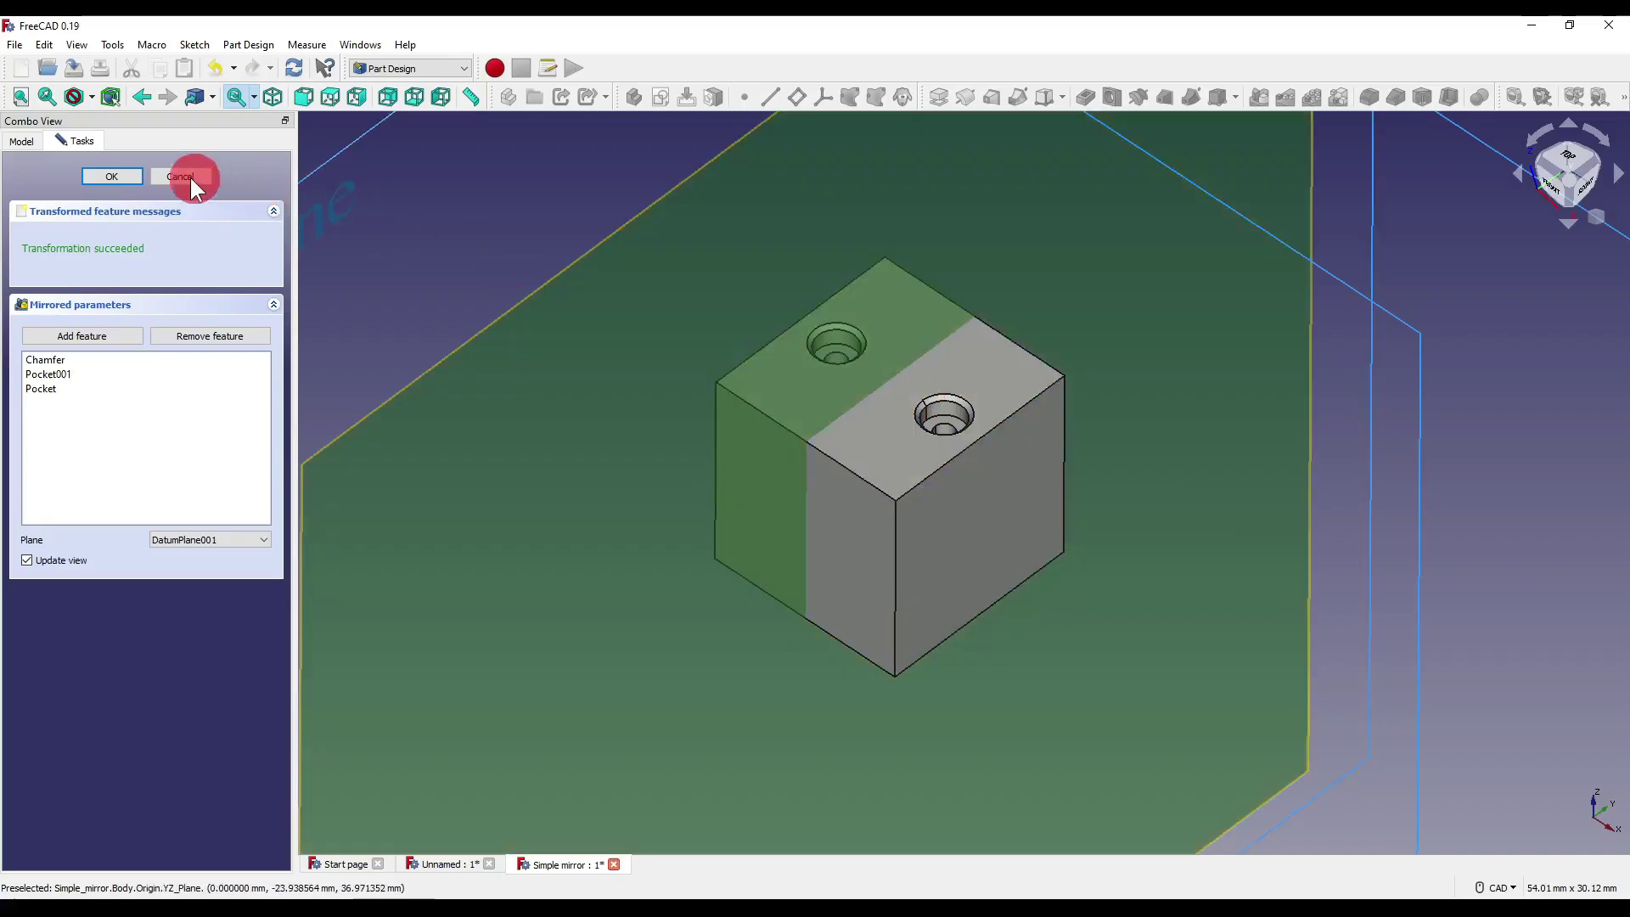
{"action": "left_click", "coordinate": [187, 176]}
- Create a Mirrored feature from Pocket alone, using DatumPlane001 as the mirror plane
{"action": "scroll", "coordinate": [956, 451], "scroll_direction": "down", "scroll_amount": 3}
{"action": "middle_click_drag", "start_coordinate": [956, 451], "coordinate": [899, 404]}
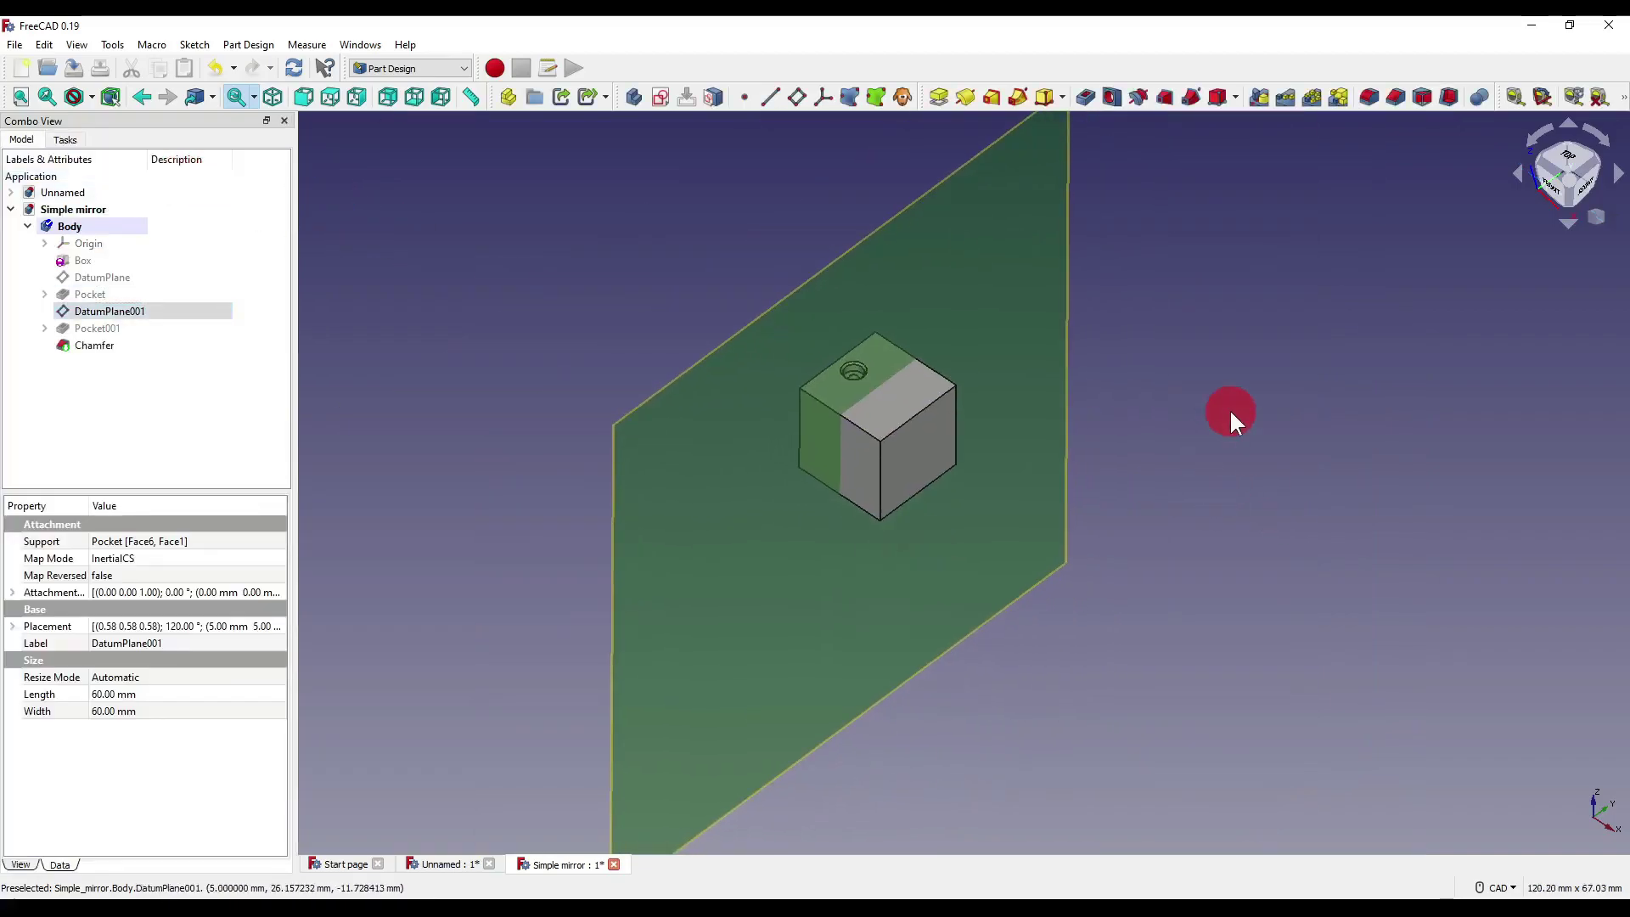
{"action": "left_click", "coordinate": [1258, 96]}
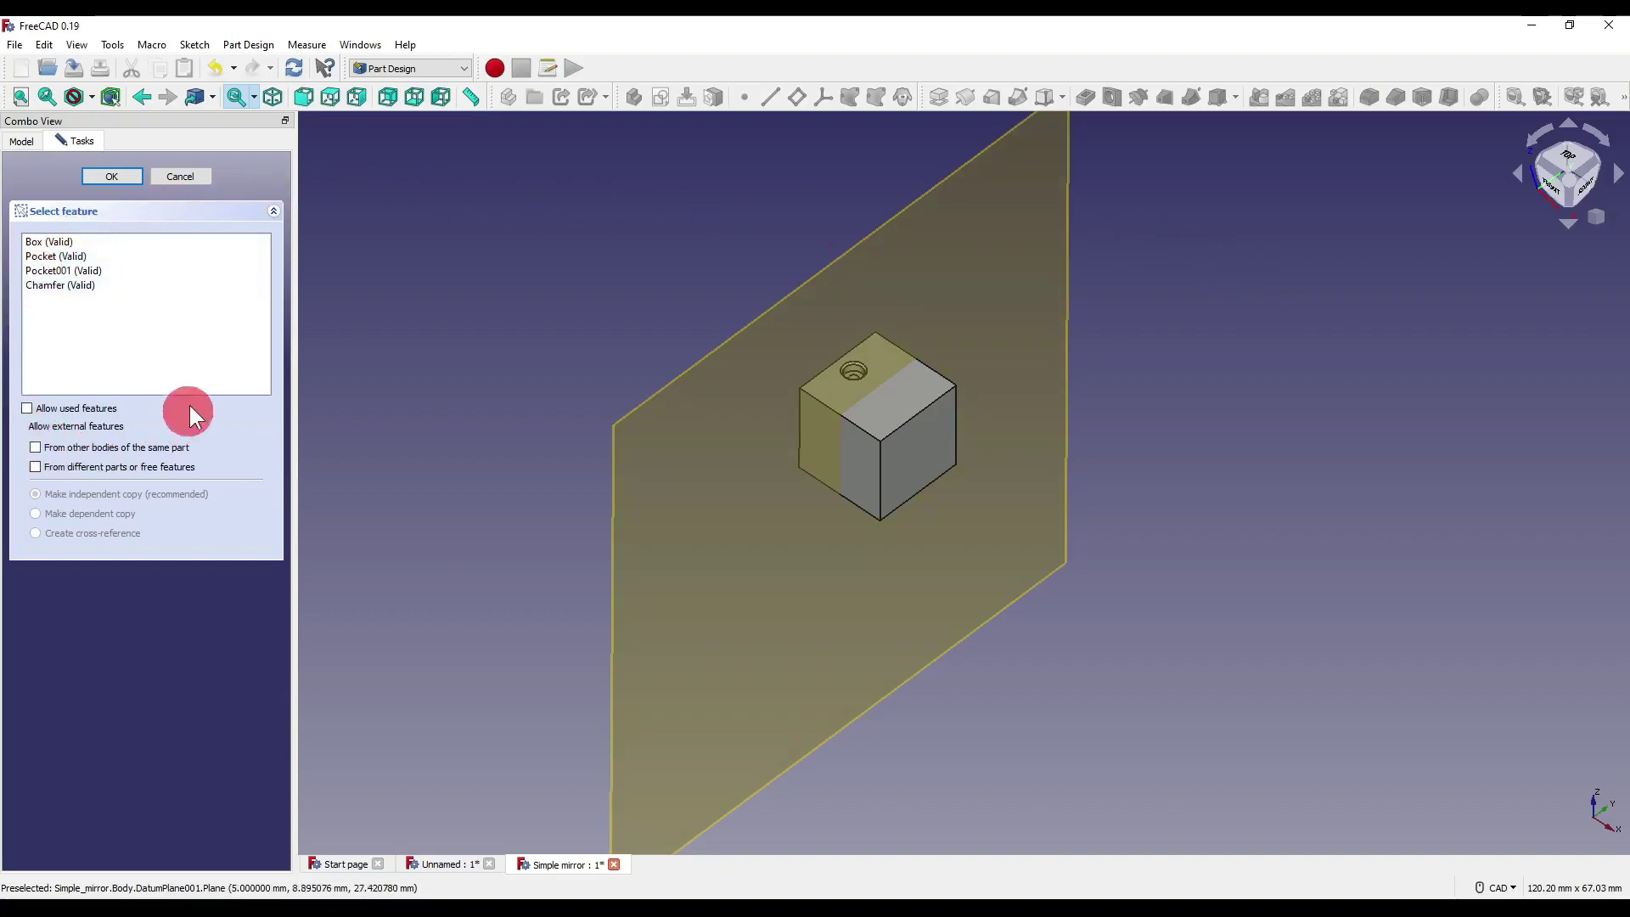
{"action": "left_click", "coordinate": [61, 257]}
{"action": "left_click", "coordinate": [109, 177]}
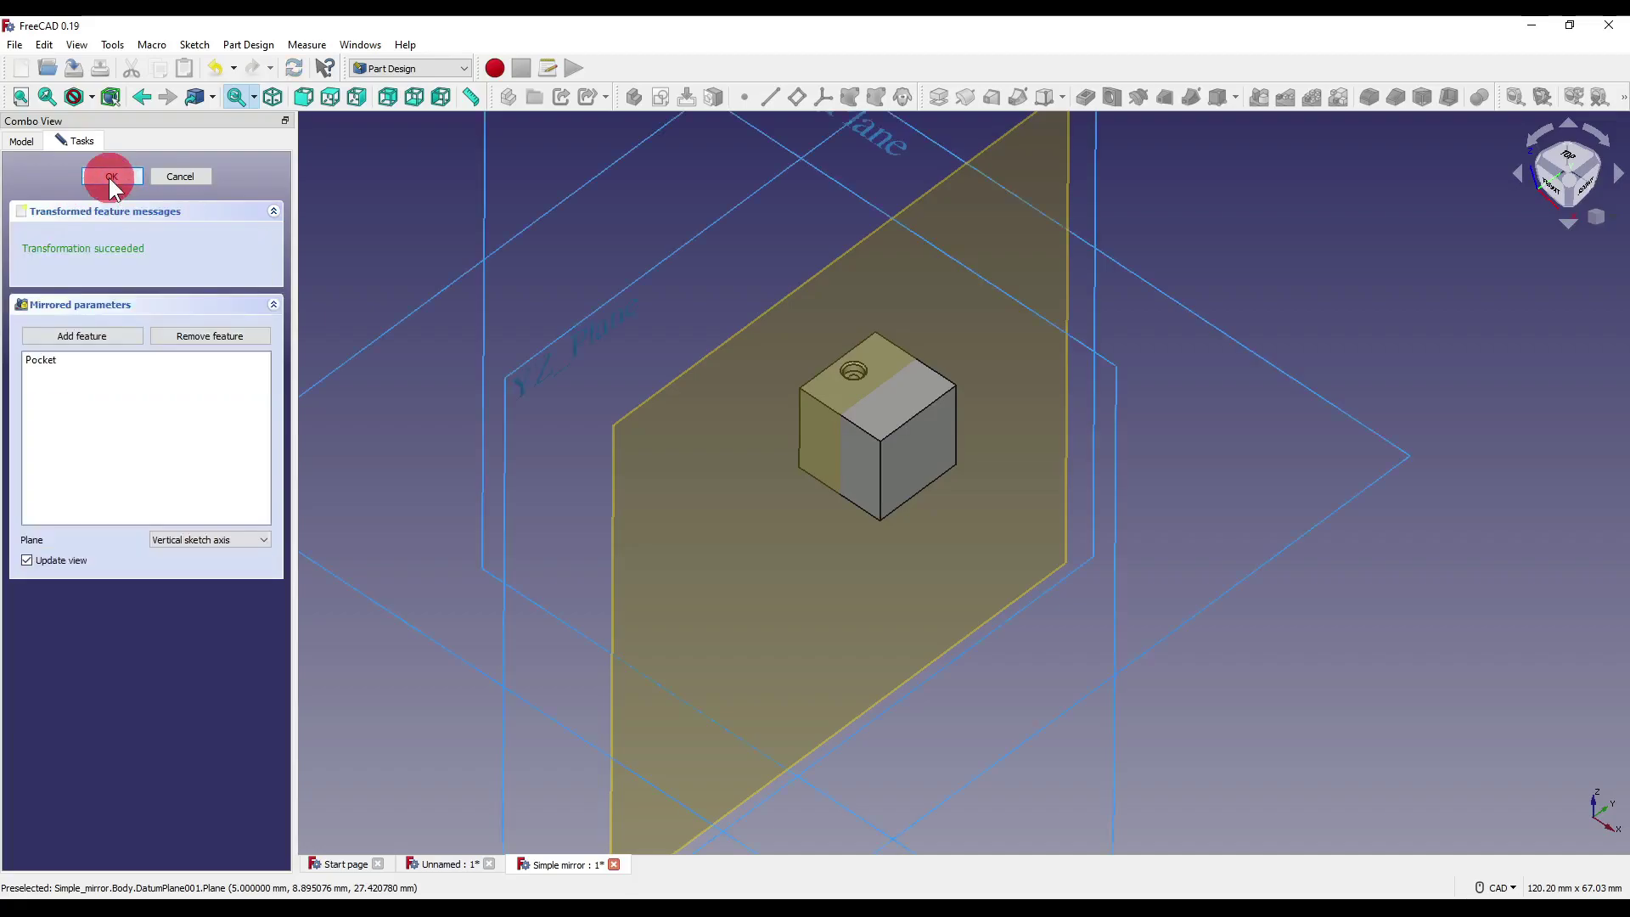
{"action": "left_click", "coordinate": [208, 539]}
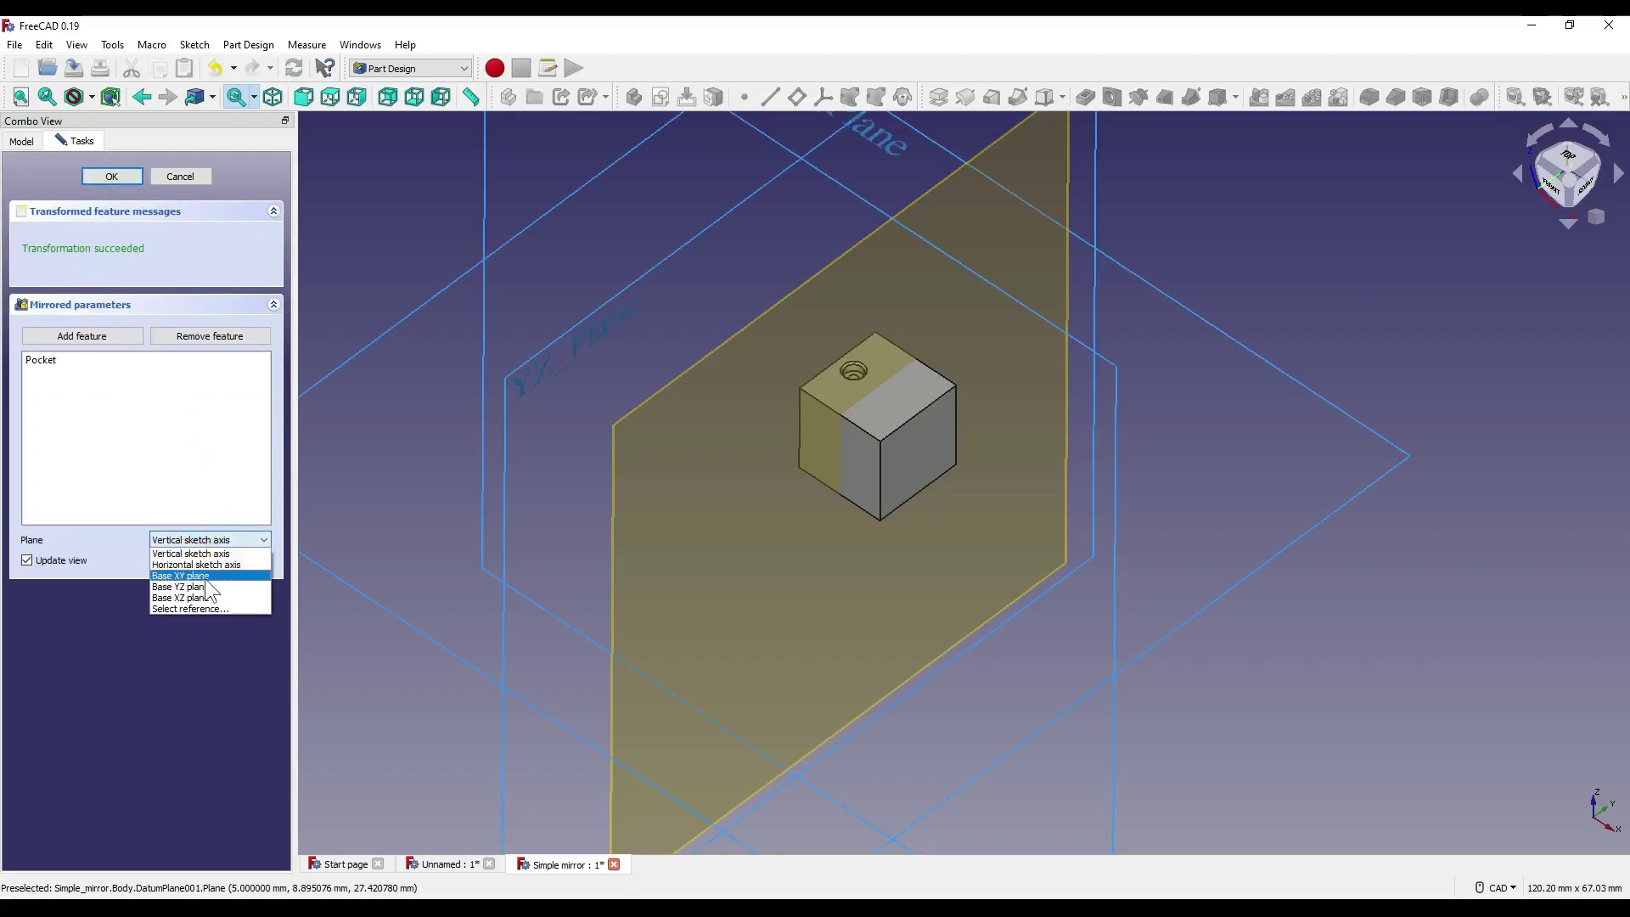
{"action": "left_click", "coordinate": [206, 609]}
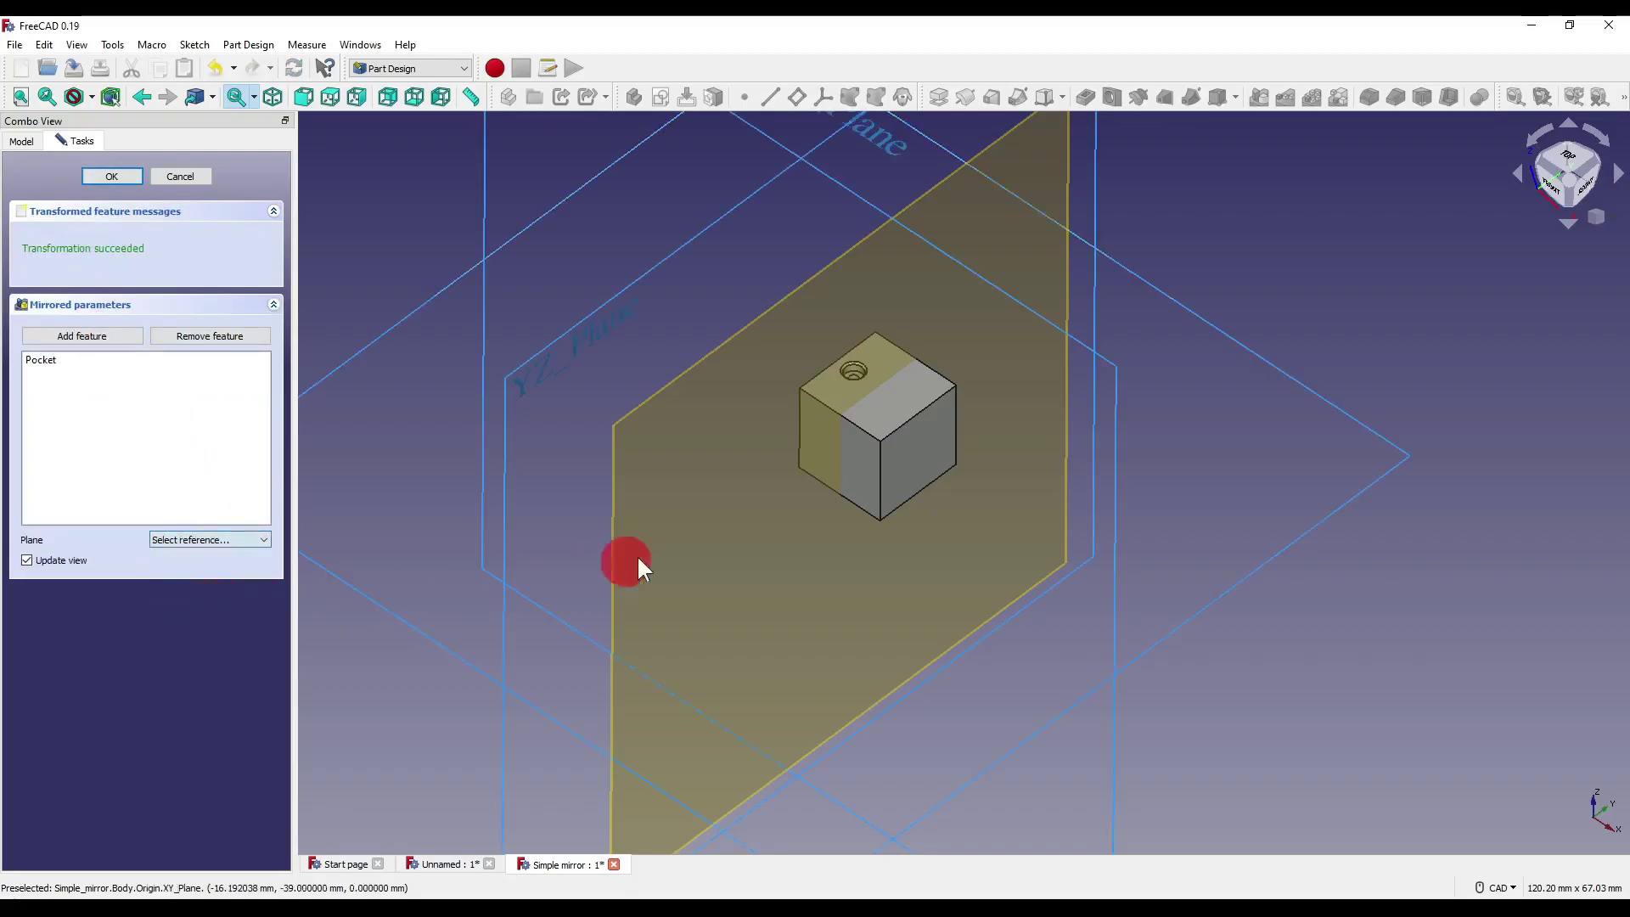
{"action": "left_click", "coordinate": [729, 479]}
{"action": "scroll", "coordinate": [765, 433], "scroll_direction": "up", "scroll_amount": 5}
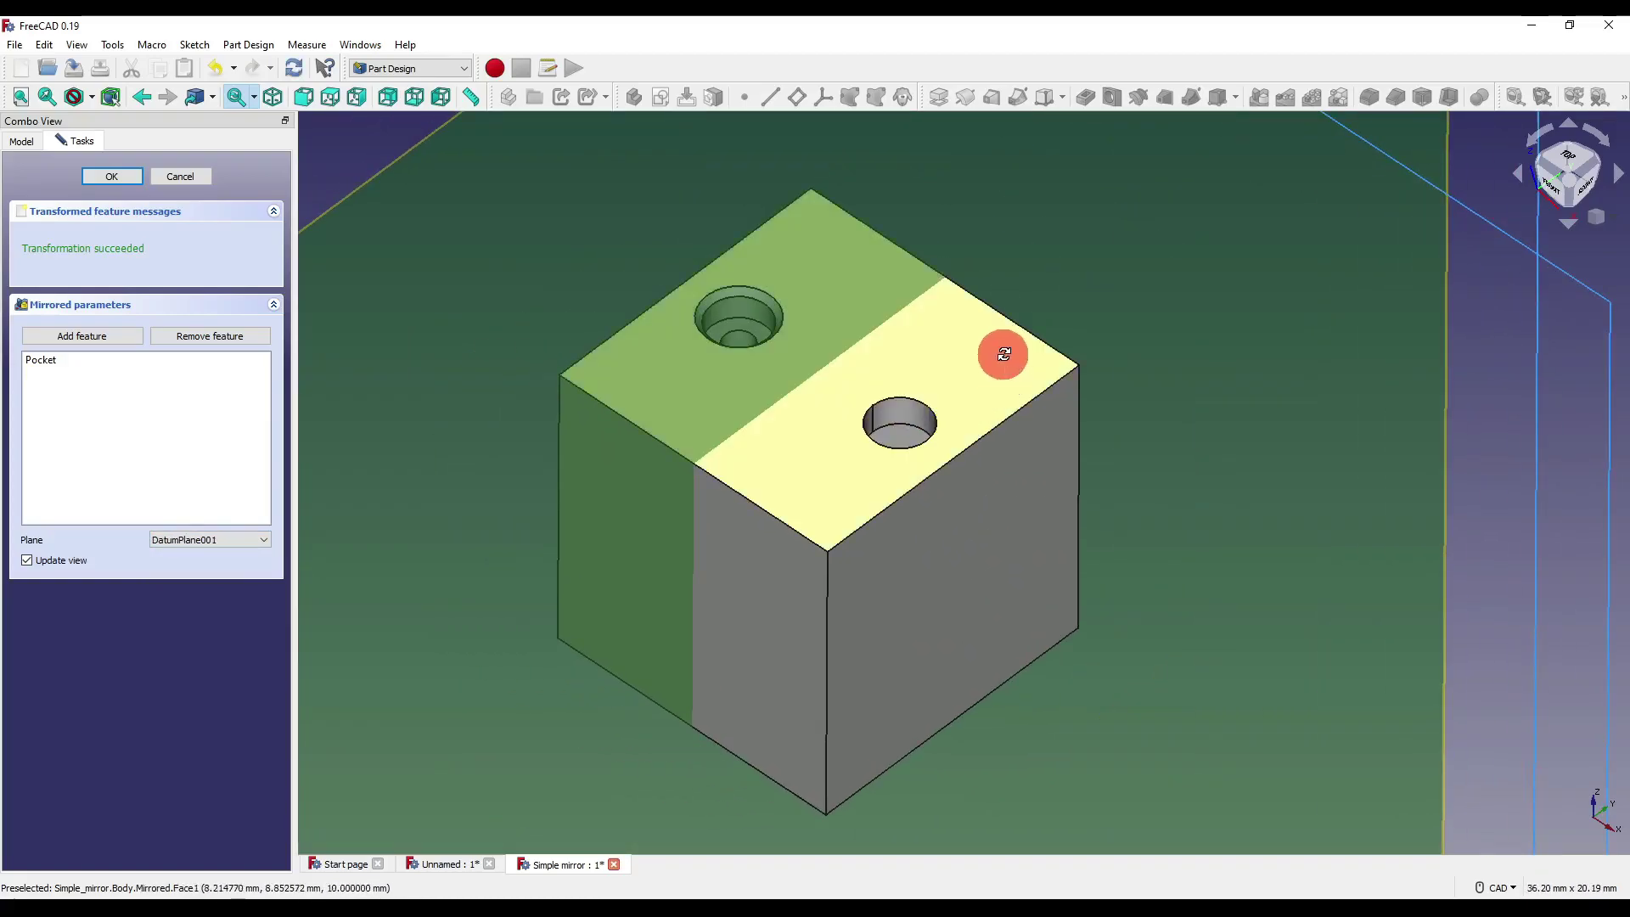
{"action": "mouse_move", "coordinate": [1001, 354]}
{"action": "middle_mouse_down"}
{"action": "mouse_move", "coordinate": [982, 458]}
{"action": "mouse_move", "coordinate": [1002, 427]}
{"action": "mouse_move", "coordinate": [1001, 339]}
{"action": "middle_mouse_up"}
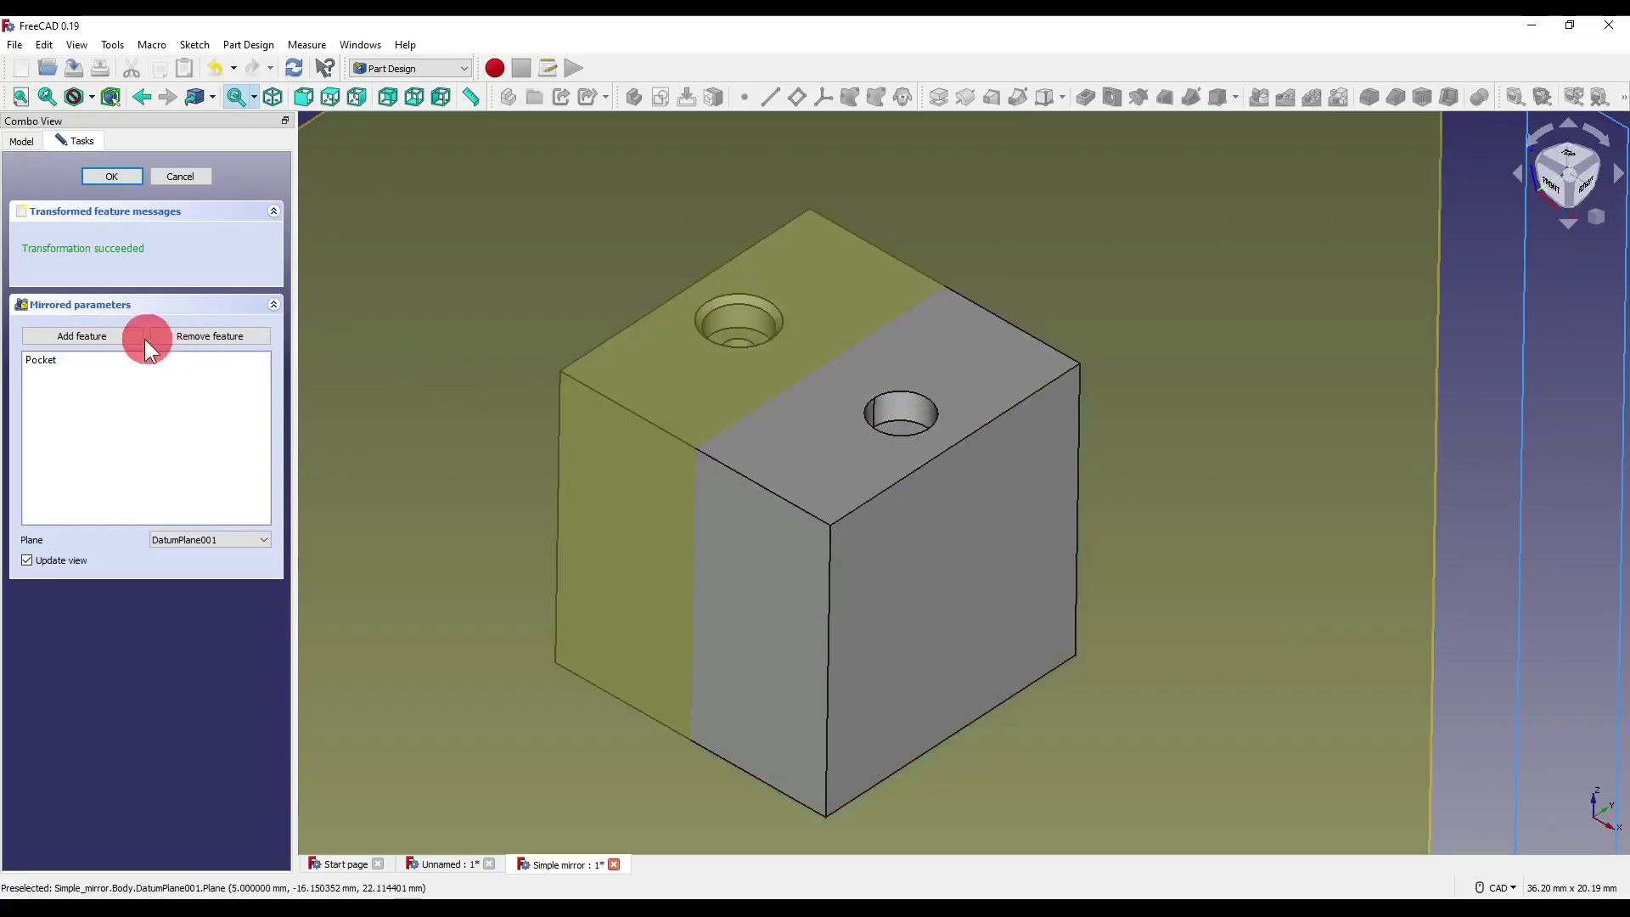
- Add the Chamfer feature to the features being mirrored
{"action": "left_click", "coordinate": [75, 335]}
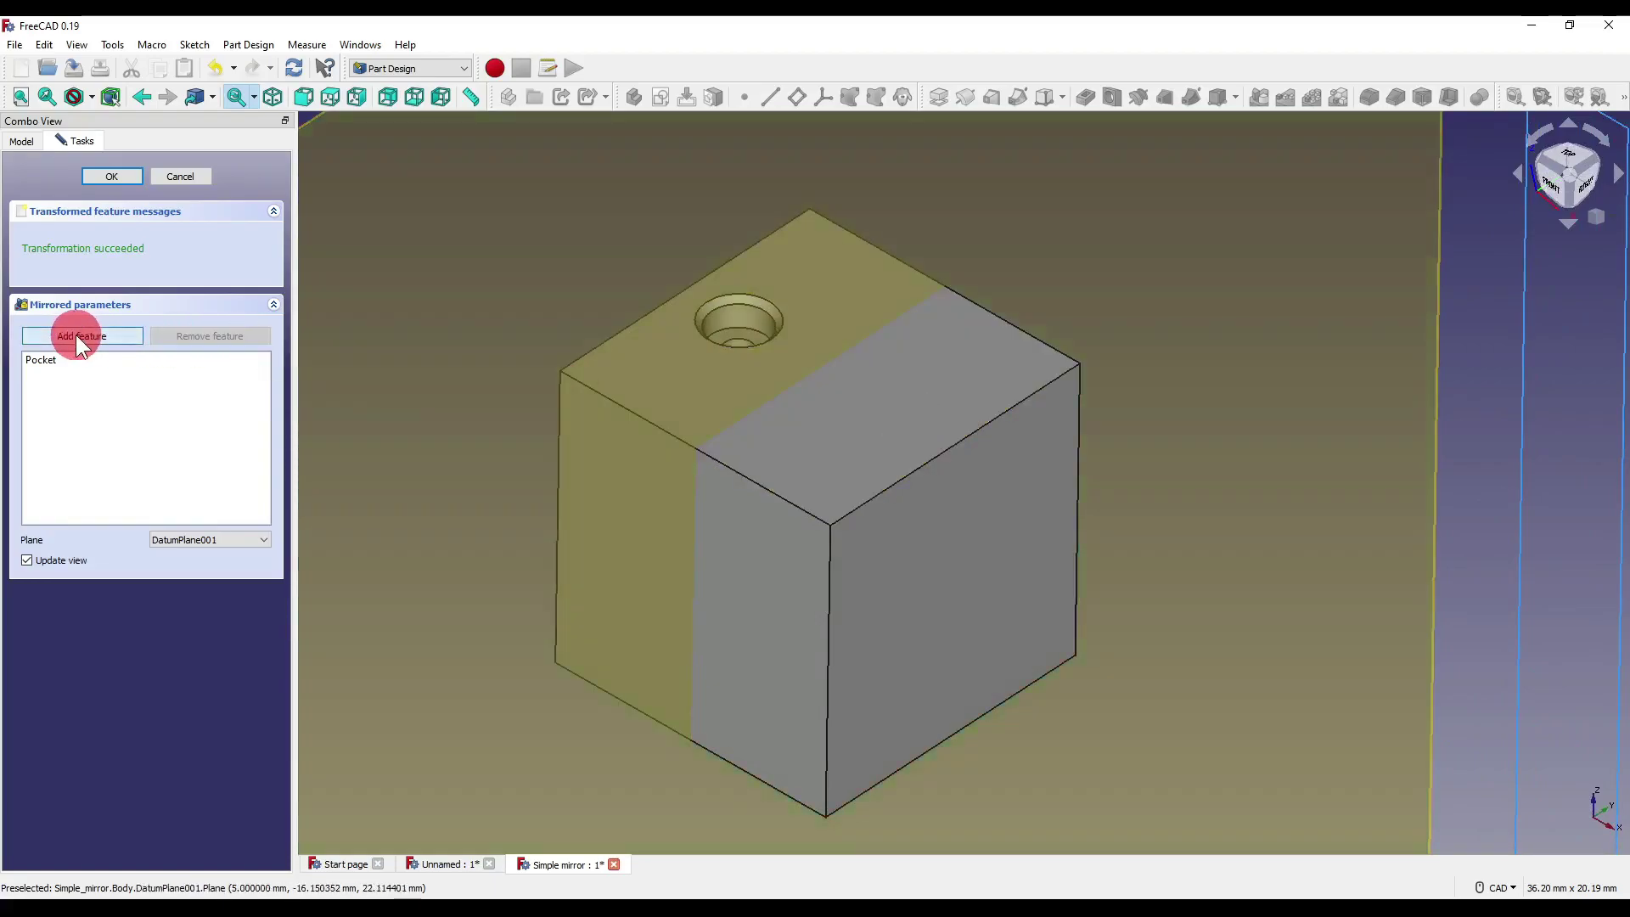
{"action": "left_click", "coordinate": [21, 138]}
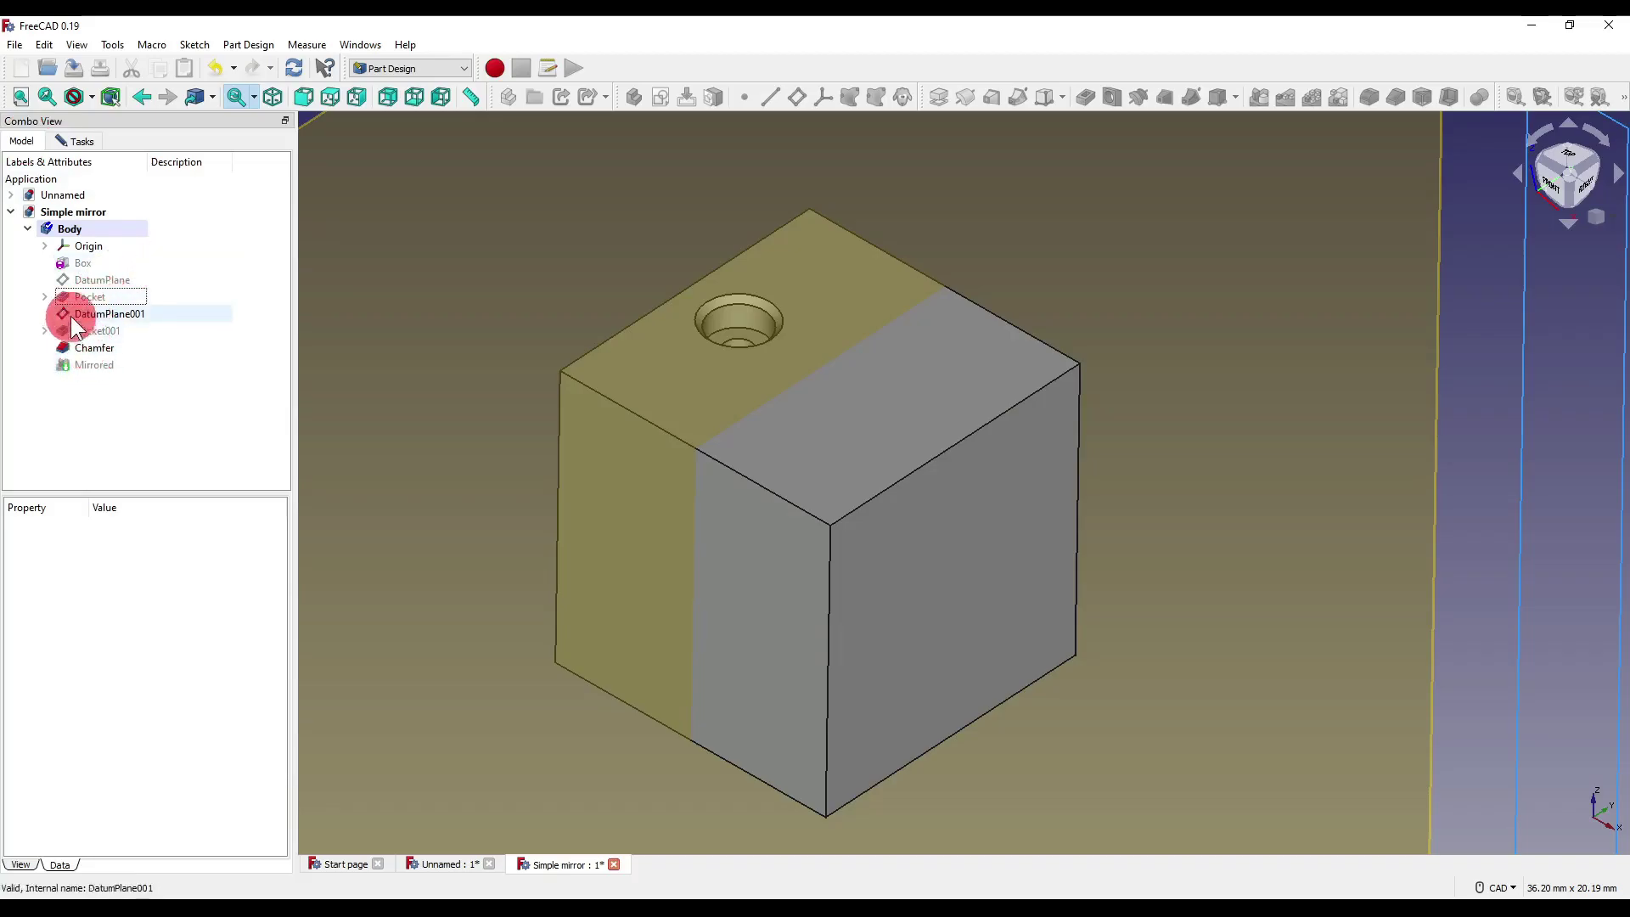
{"action": "left_click", "coordinate": [99, 349]}
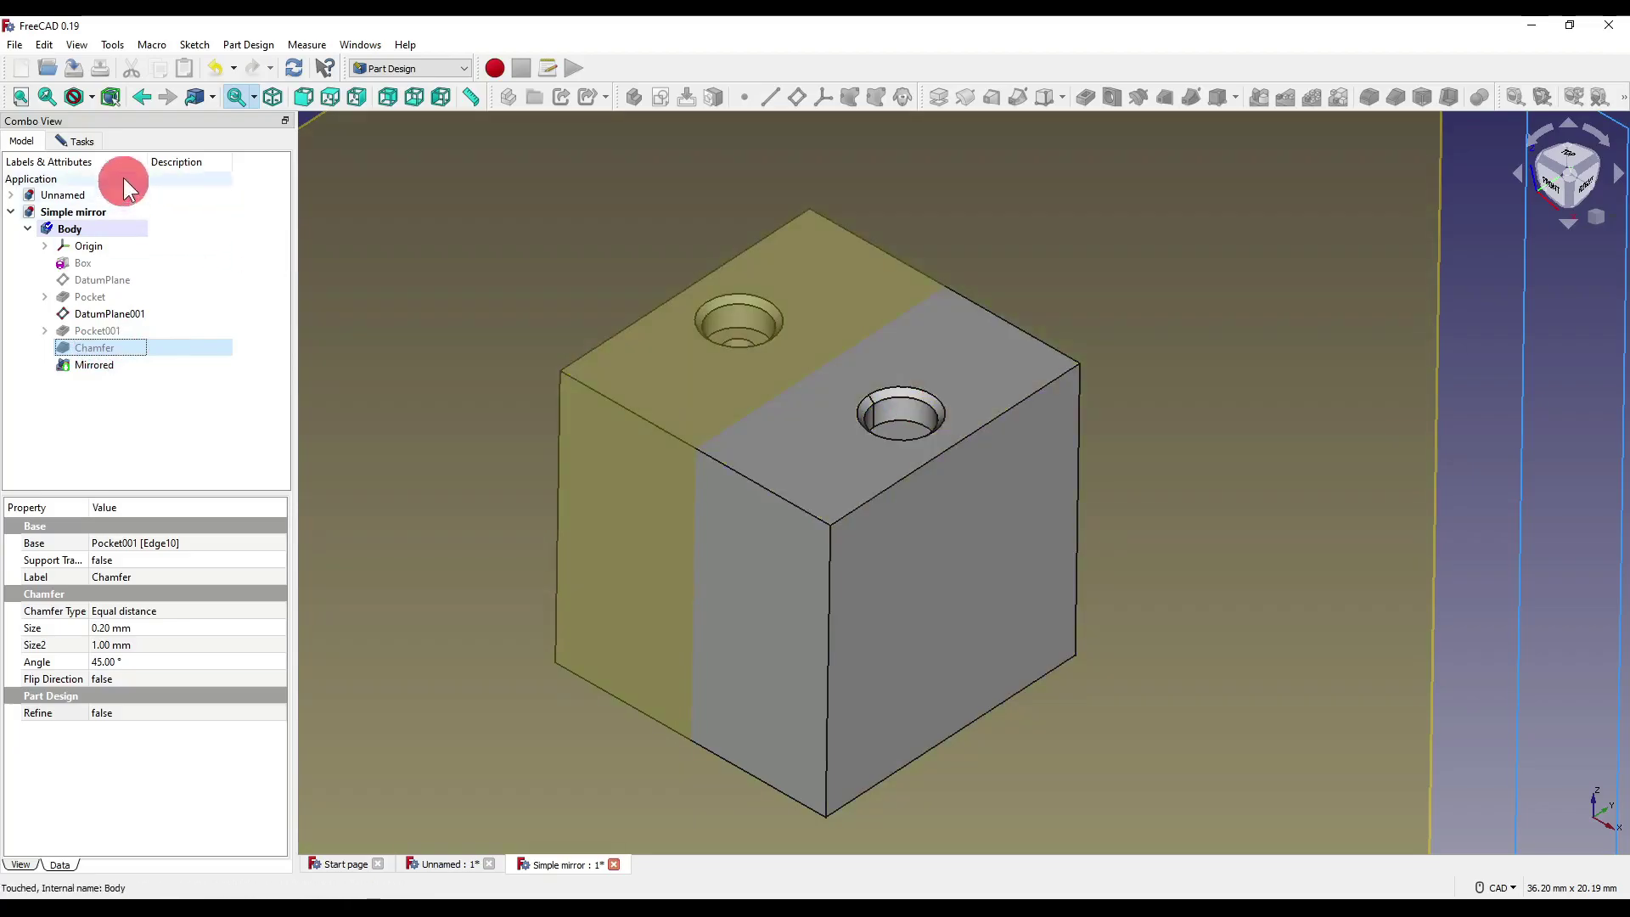
{"action": "double_click", "coordinate": [94, 364]}
- Add Pocket001 to the mirrored features and inspect the mirrored hole from above
{"action": "left_click", "coordinate": [78, 142]}
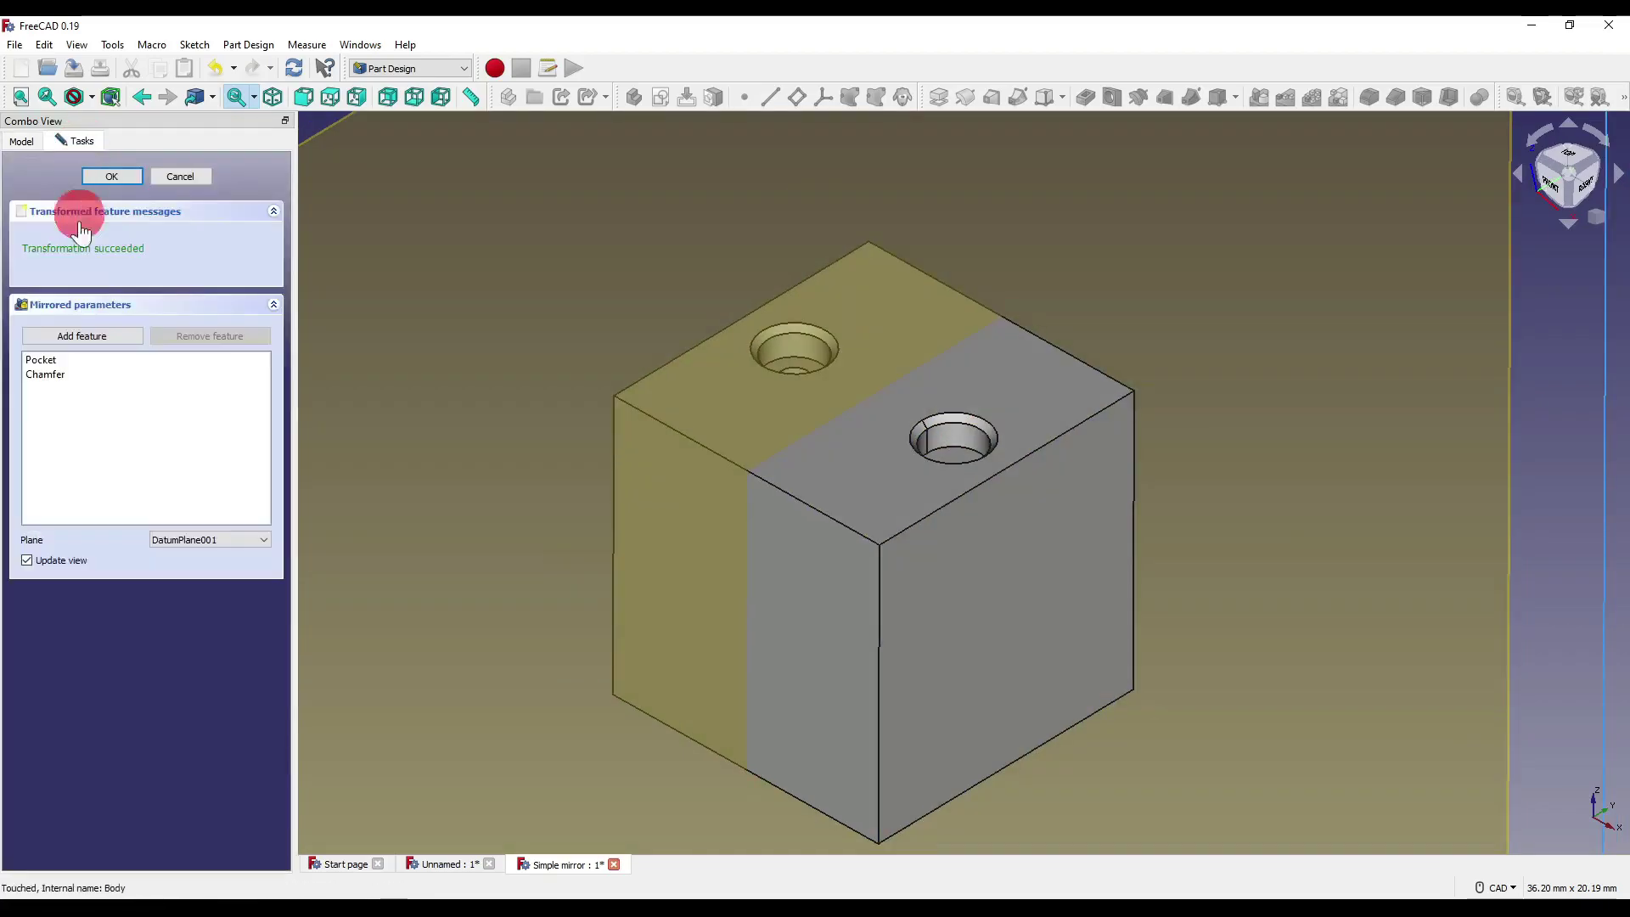
{"action": "left_click", "coordinate": [81, 337]}
{"action": "left_click", "coordinate": [21, 141]}
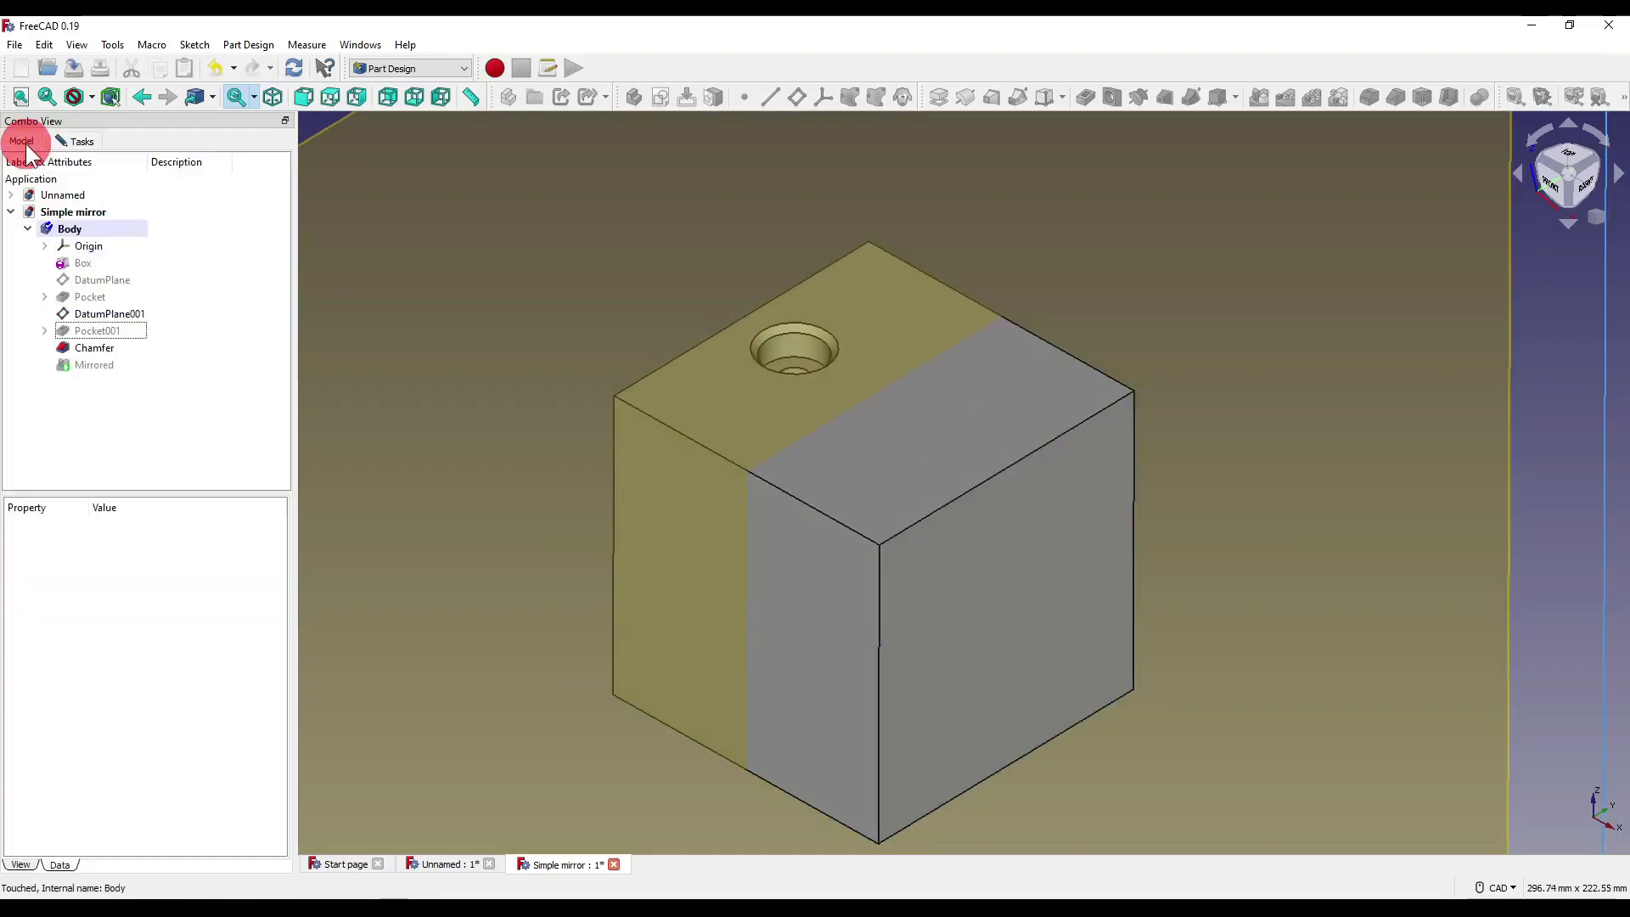
{"action": "left_click", "coordinate": [100, 331]}
{"action": "middle_click_drag", "start_coordinate": [976, 430], "coordinate": [957, 546]}
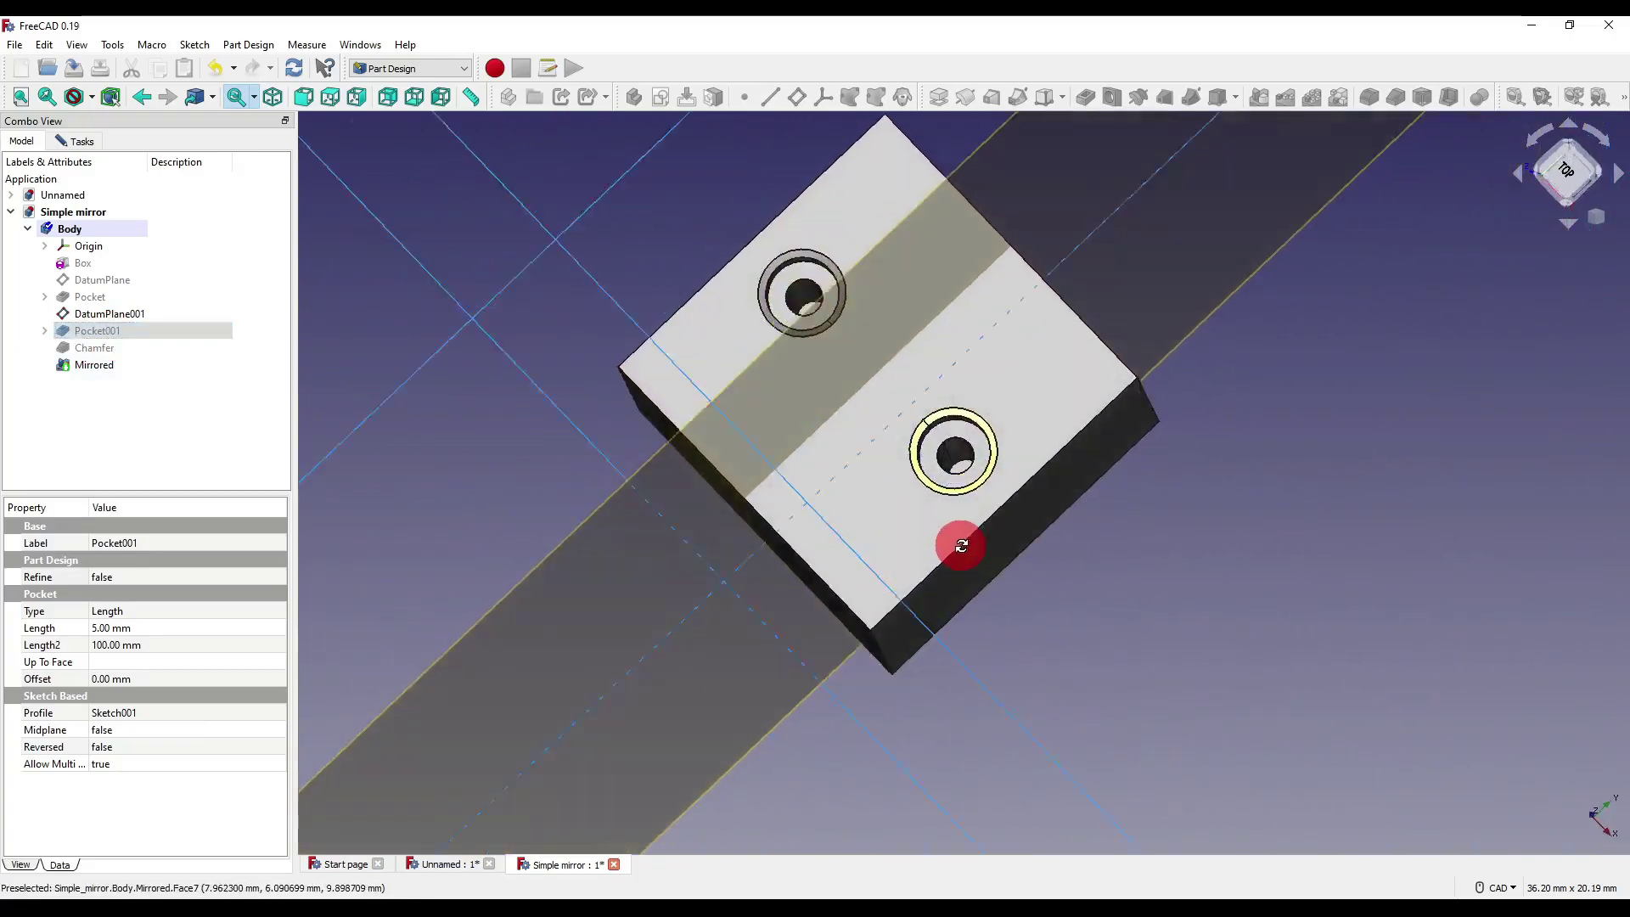
{"action": "key", "text": "0"}
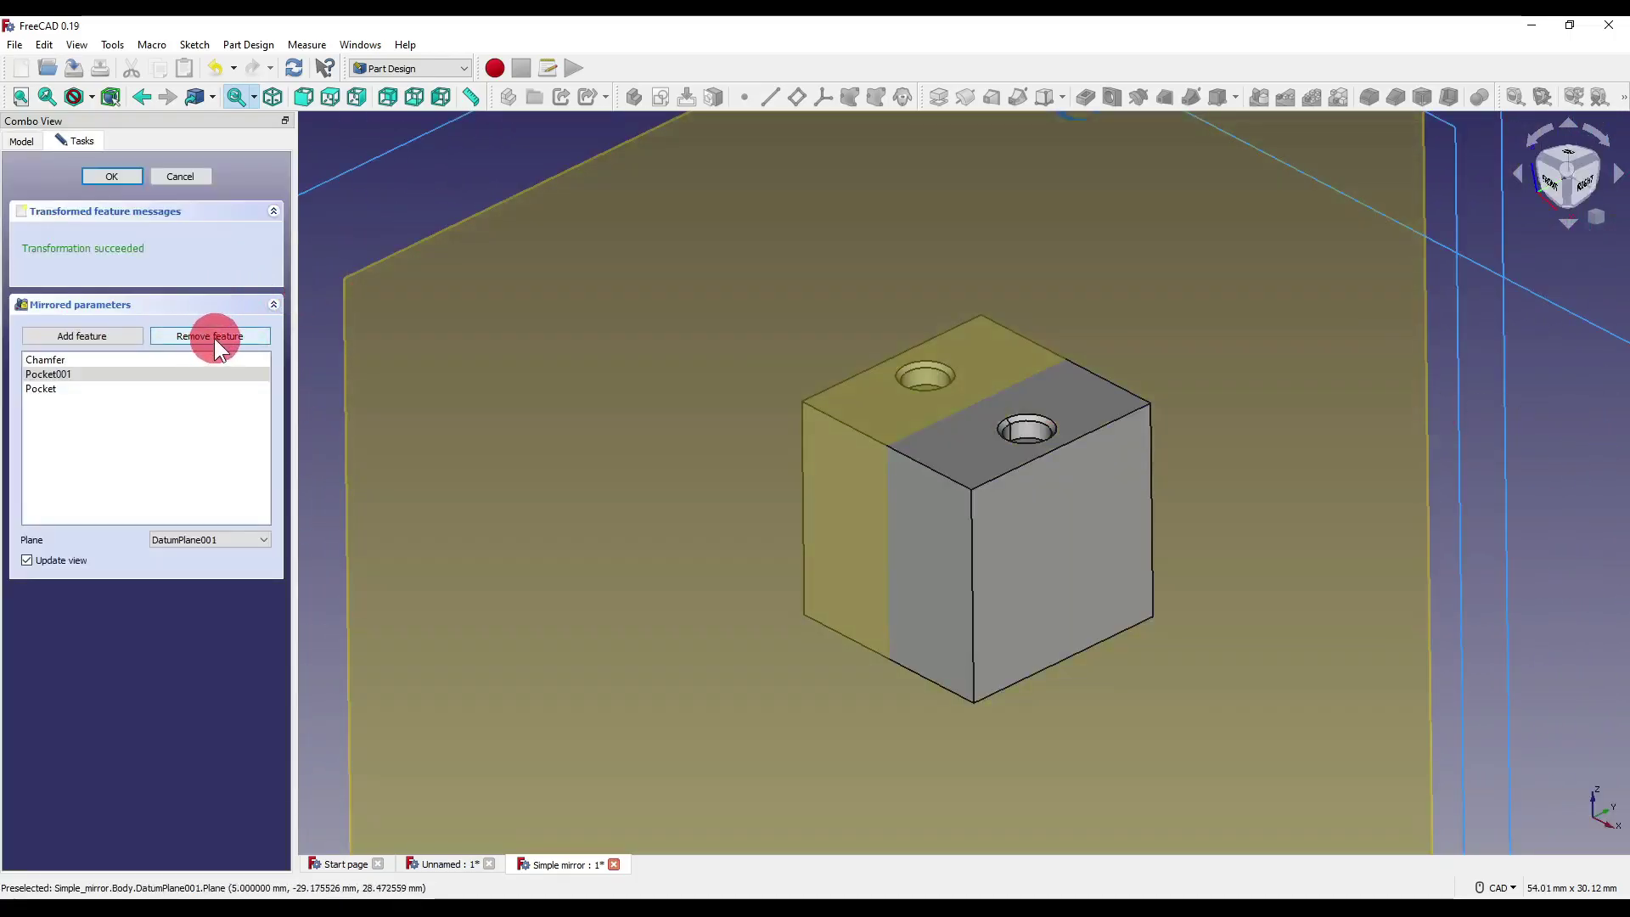
- Remove Chamfer from the mirrored features, keeping Pocket001 and Pocket, and confirm the Mirrored feature
{"action": "left_click", "coordinate": [192, 334]}
{"action": "left_click", "coordinate": [37, 145]}
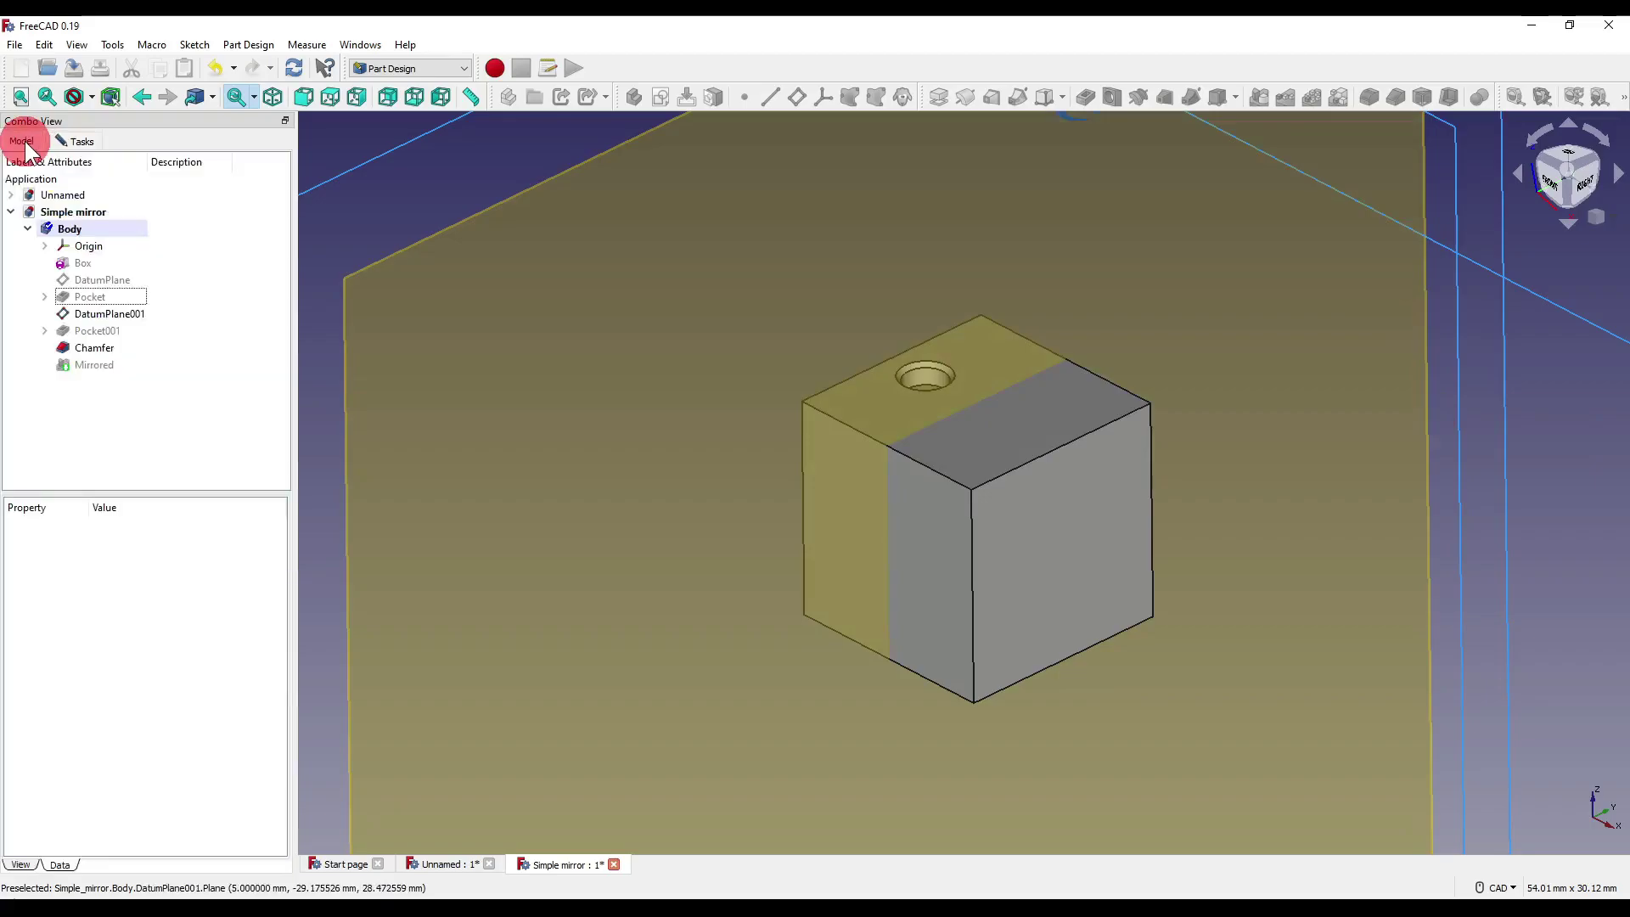
{"action": "left_click", "coordinate": [140, 350]}
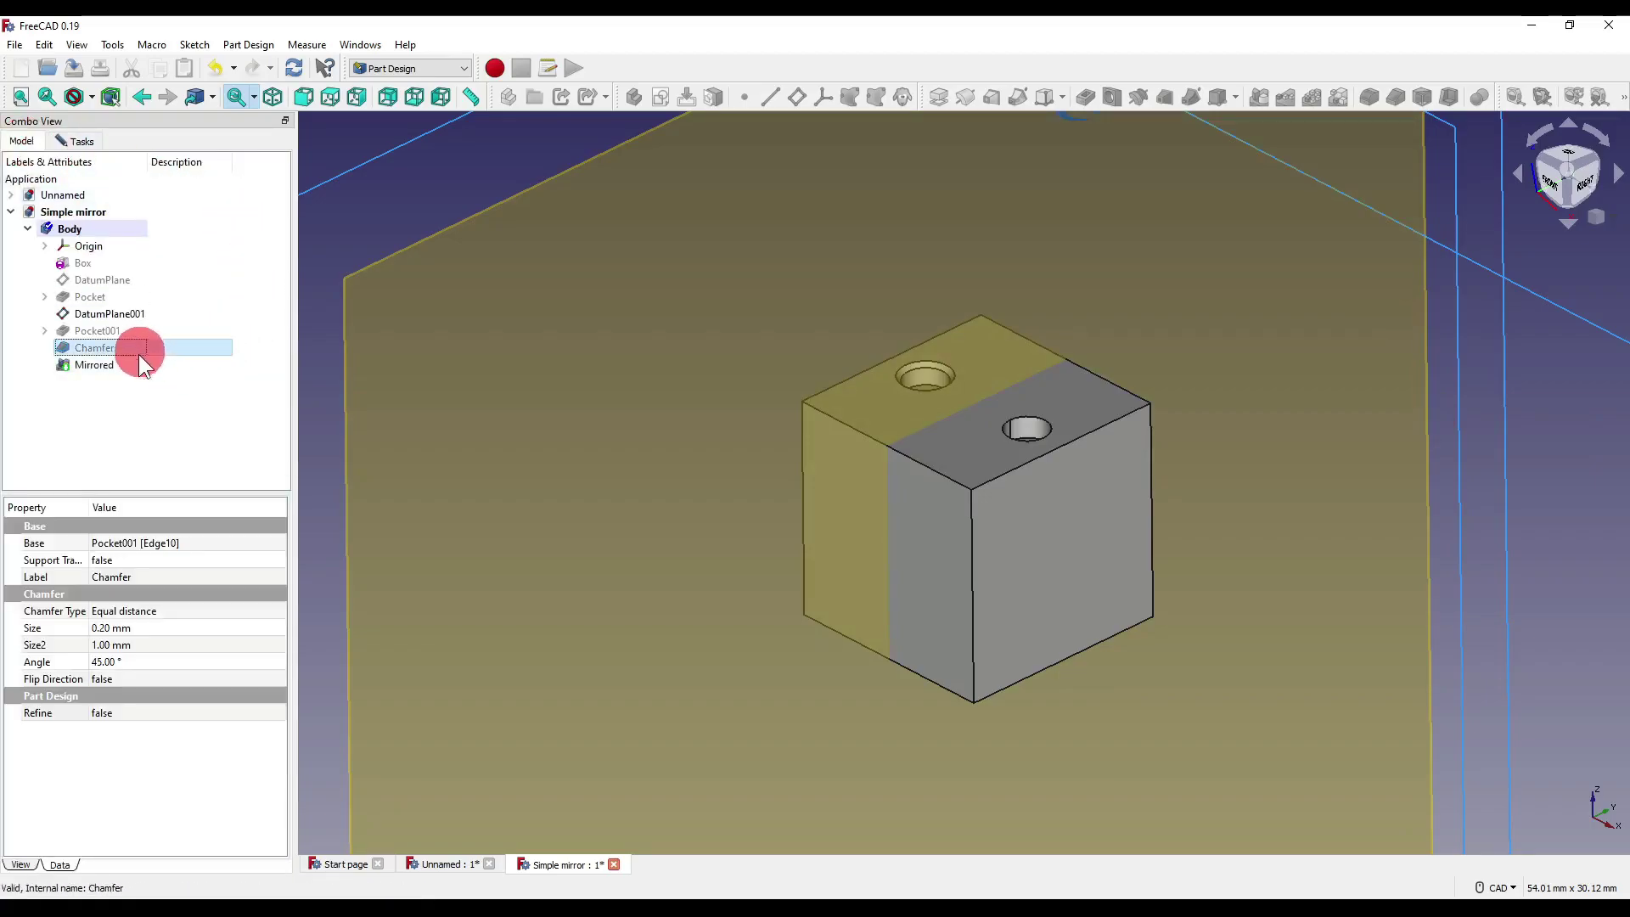
{"action": "middle_click_drag", "start_coordinate": [1062, 428], "coordinate": [1068, 460]}
{"action": "scroll", "coordinate": [1069, 459], "scroll_direction": "up", "scroll_amount": 5}
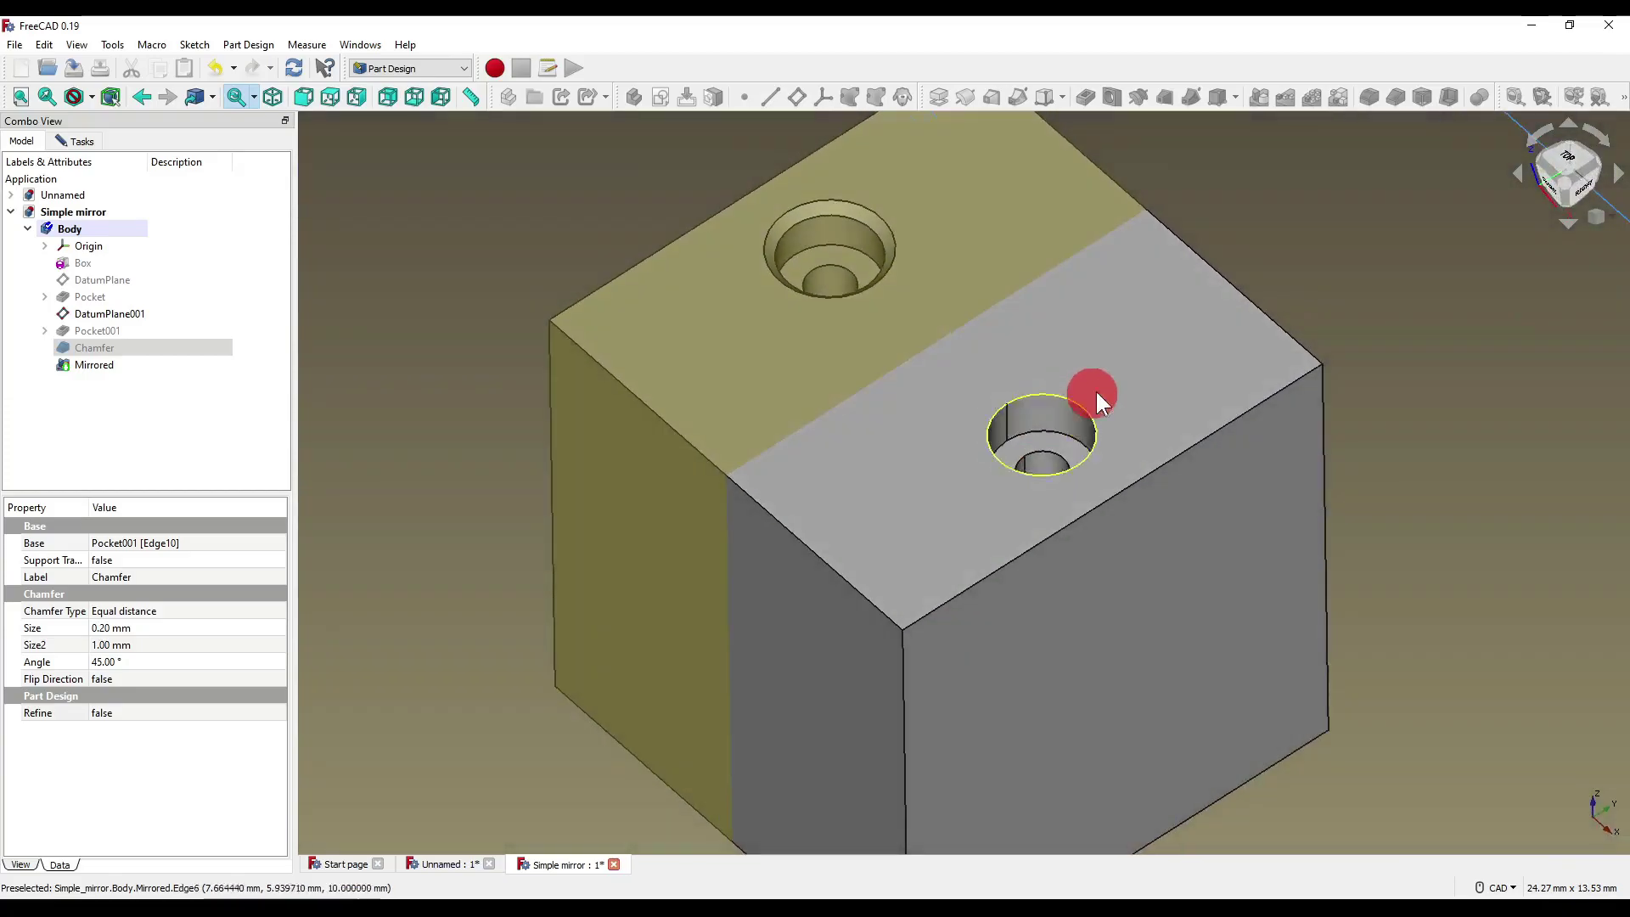
{"action": "left_click", "coordinate": [85, 140]}
{"action": "left_click", "coordinate": [119, 179]}
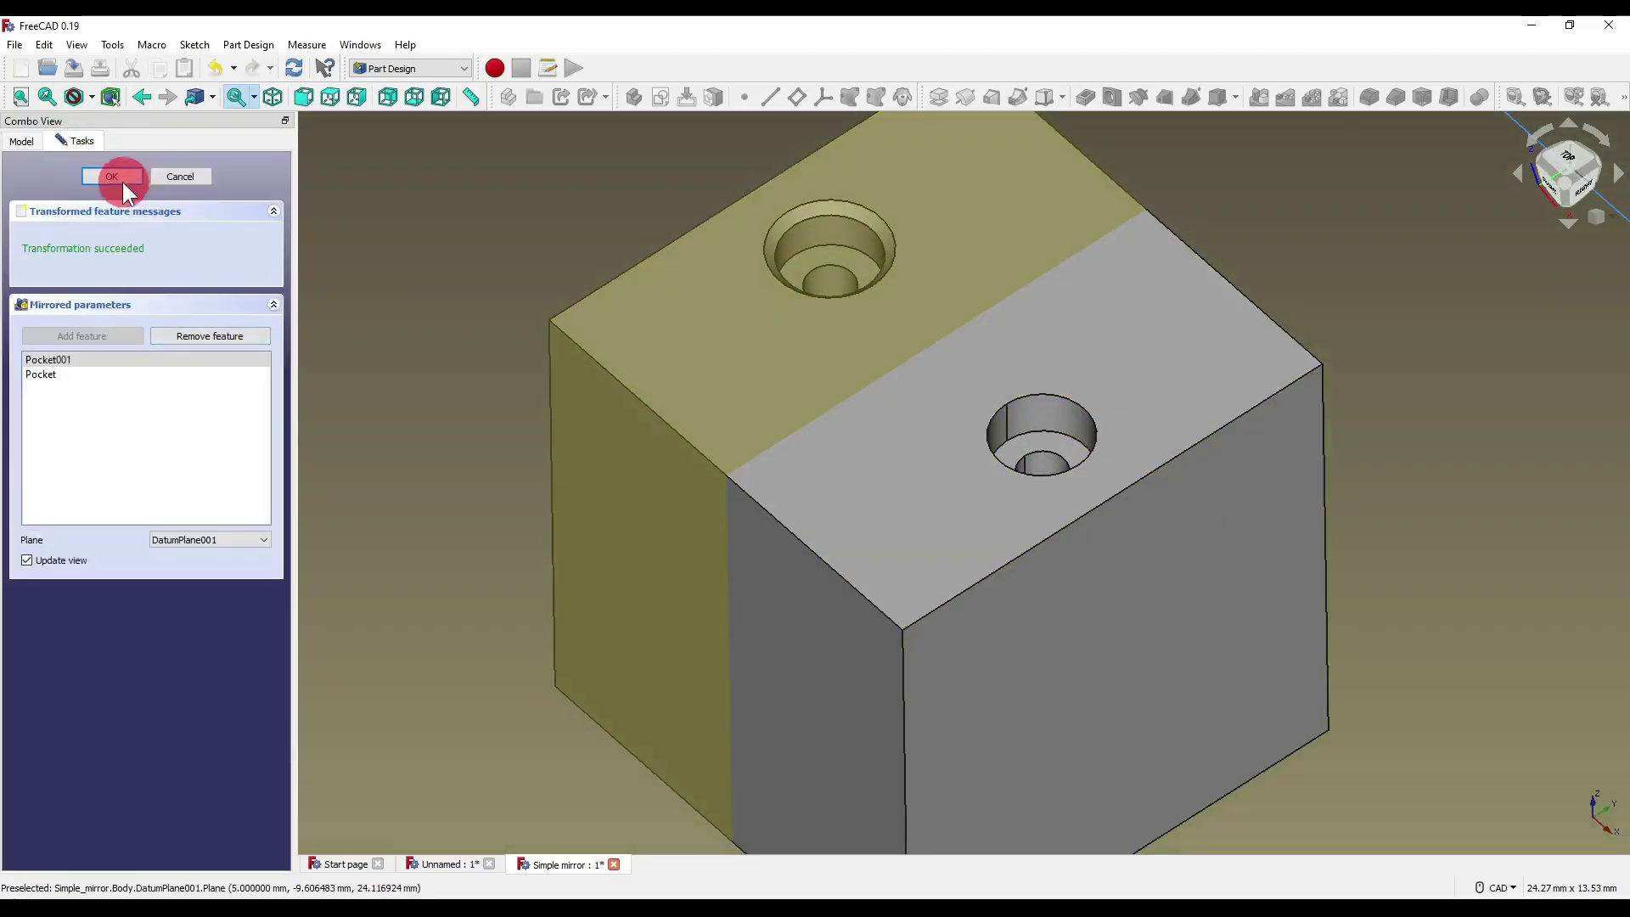
- Hide DatumPlane001 and inspect the original and mirrored holes on the box's top face
{"action": "scroll", "coordinate": [739, 354], "scroll_direction": "down", "scroll_amount": 5}
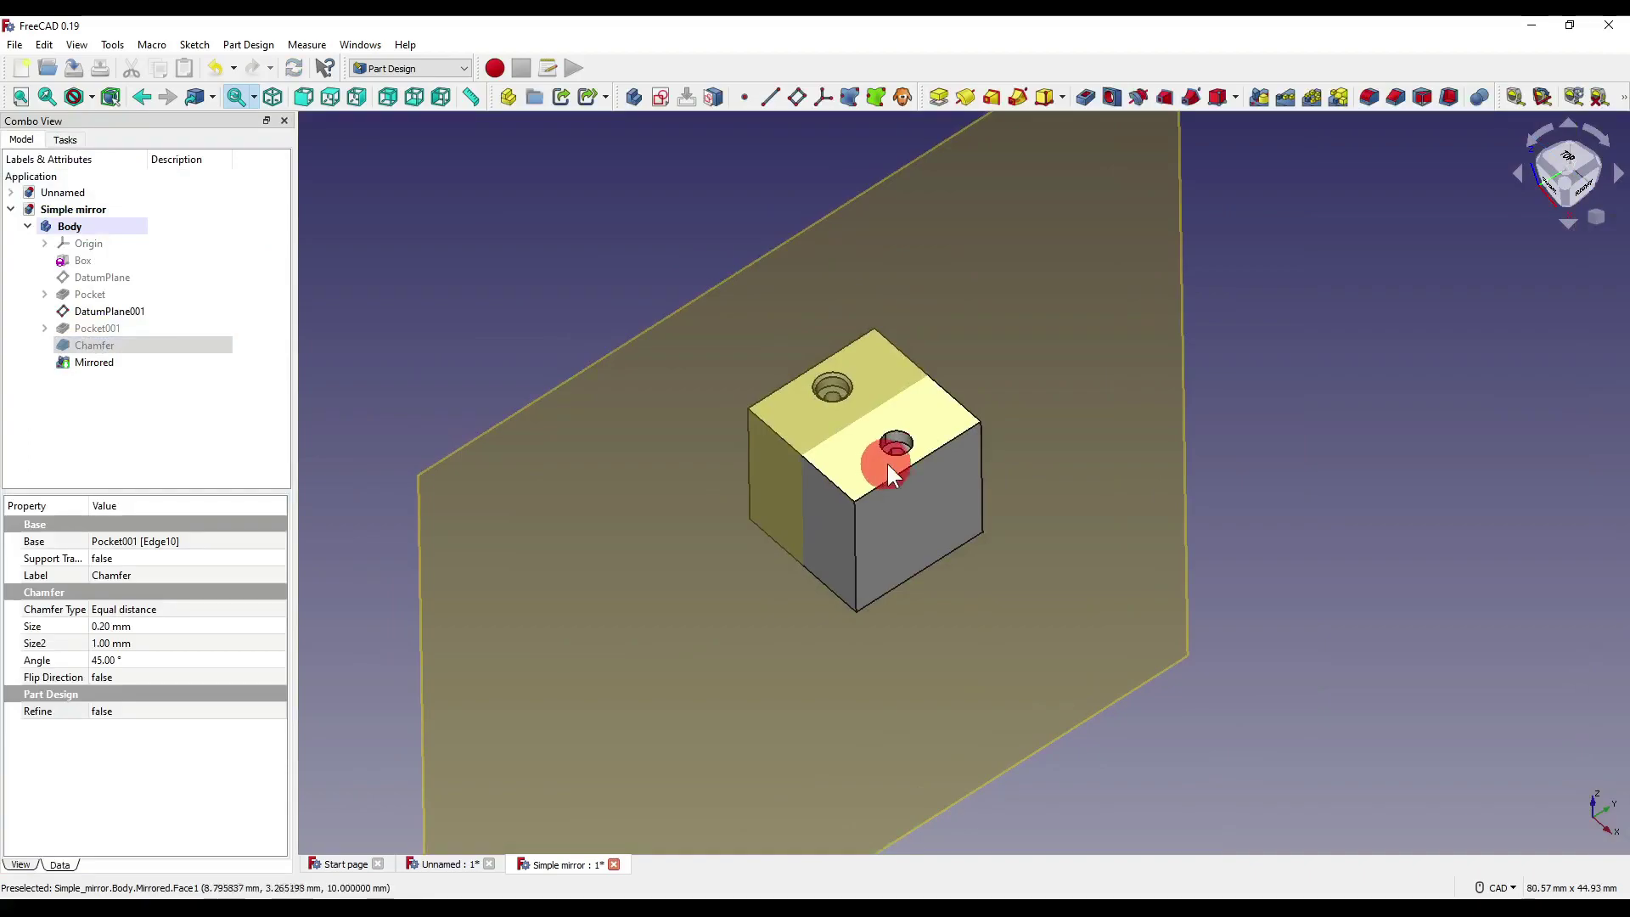
{"action": "left_click", "coordinate": [1043, 285]}
{"action": "key", "text": "space"}
{"action": "scroll", "coordinate": [864, 437], "scroll_direction": "up", "scroll_amount": 10}
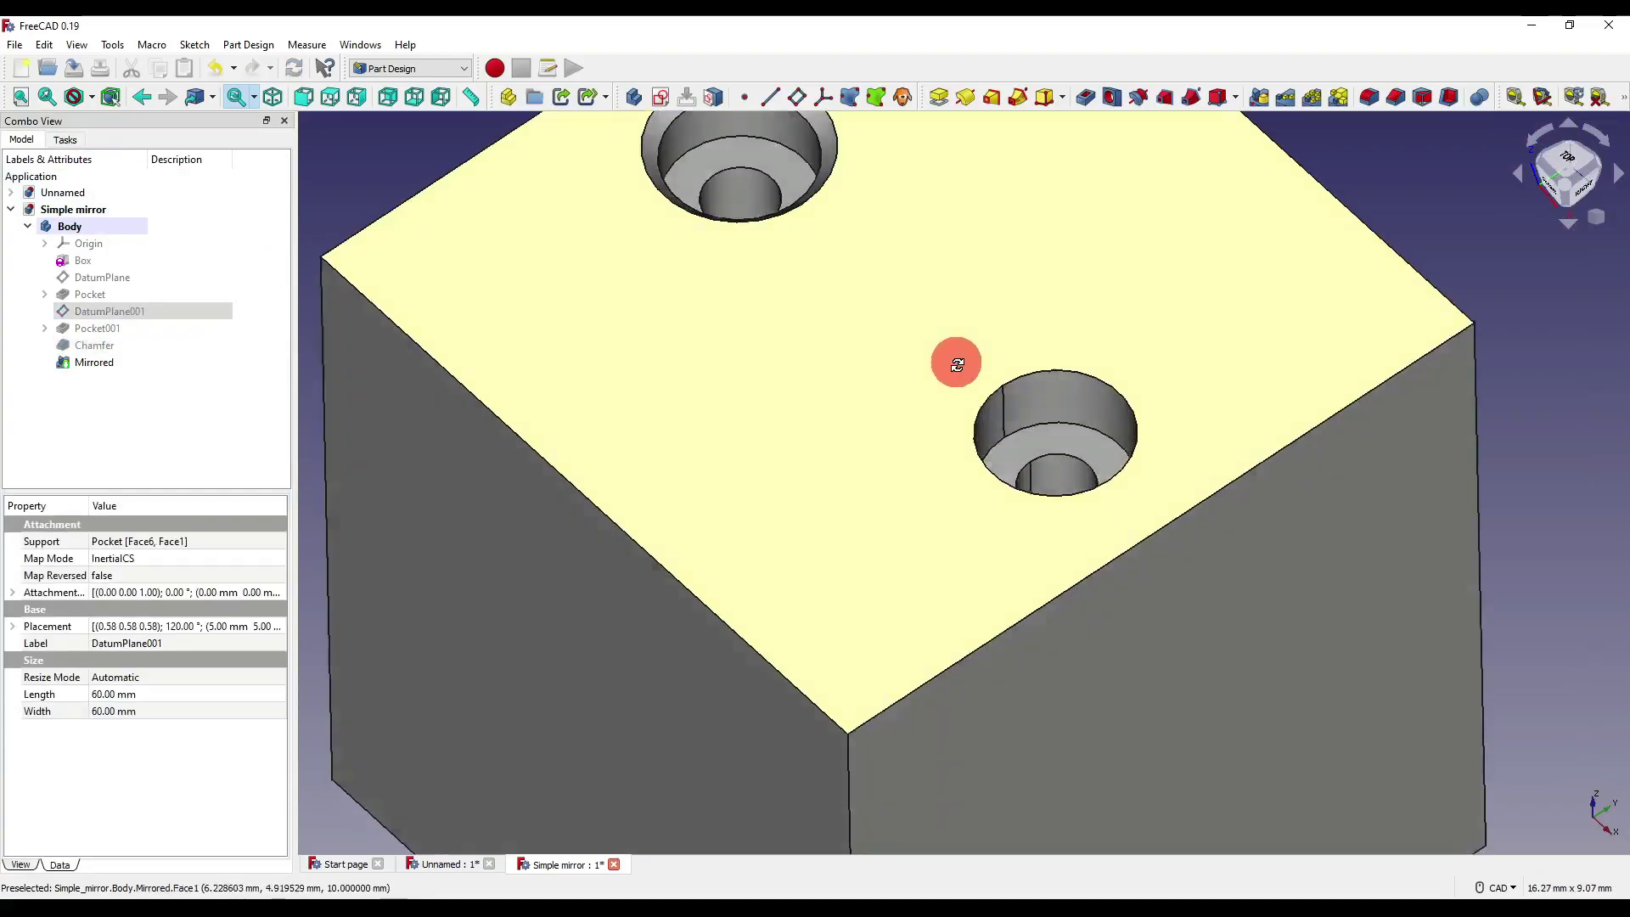
{"action": "middle_click_drag", "start_coordinate": [954, 360], "coordinate": [917, 484]}
{"action": "left_click", "coordinate": [1266, 309]}
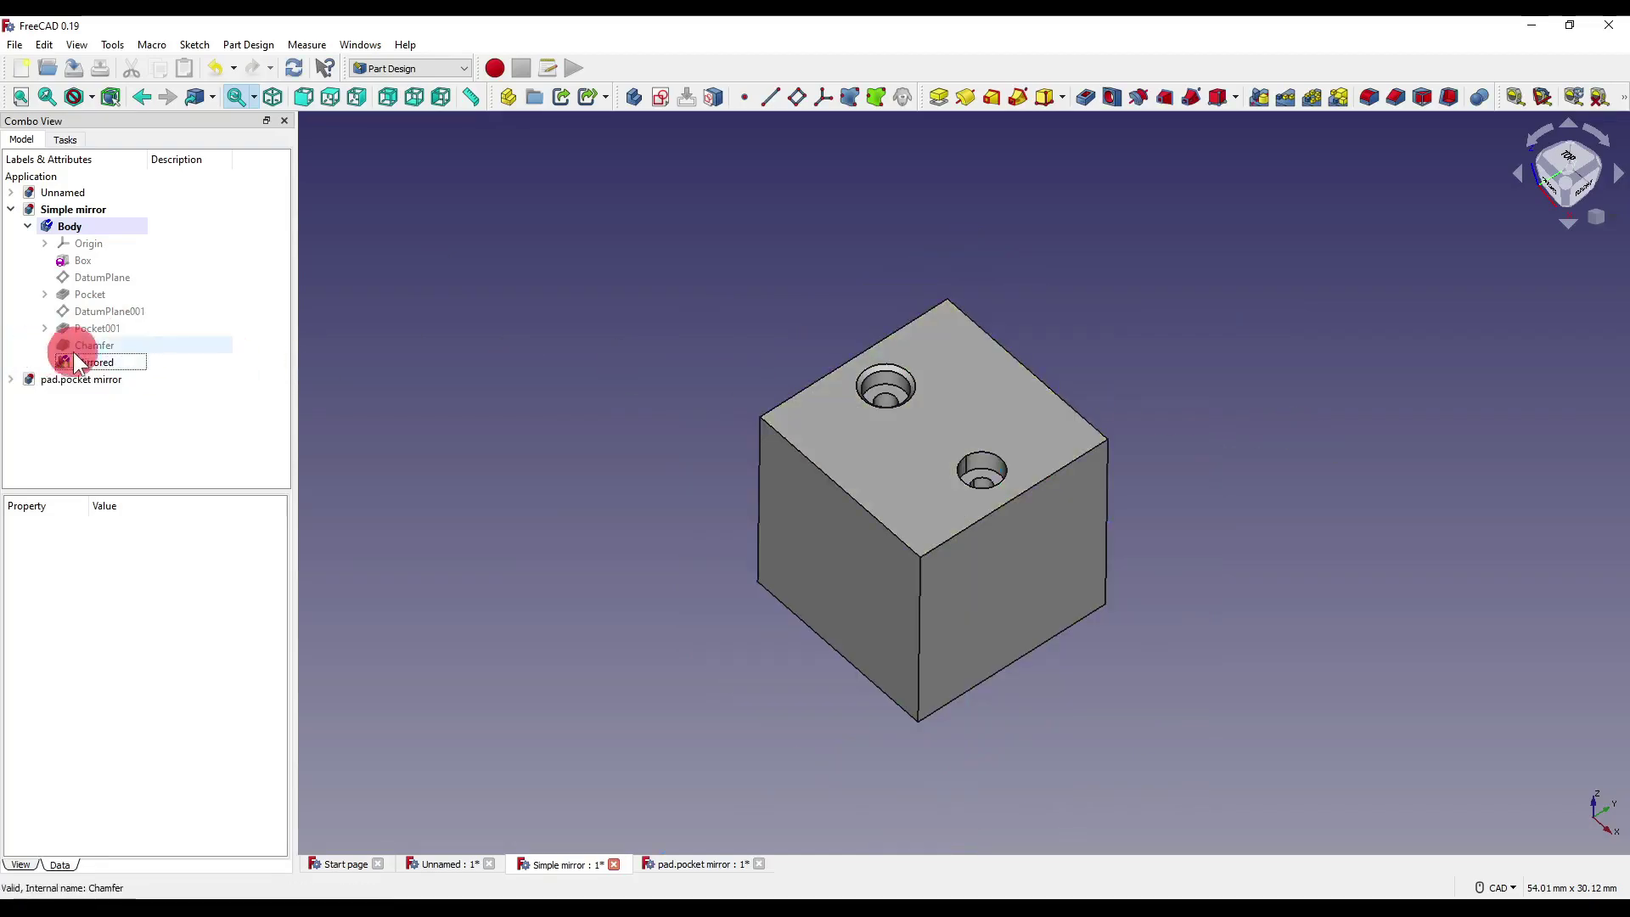
- Review the parameters of the box's Mirrored feature and close them without changes
{"action": "left_click", "coordinate": [93, 362]}
{"action": "double_click", "coordinate": [93, 362]}
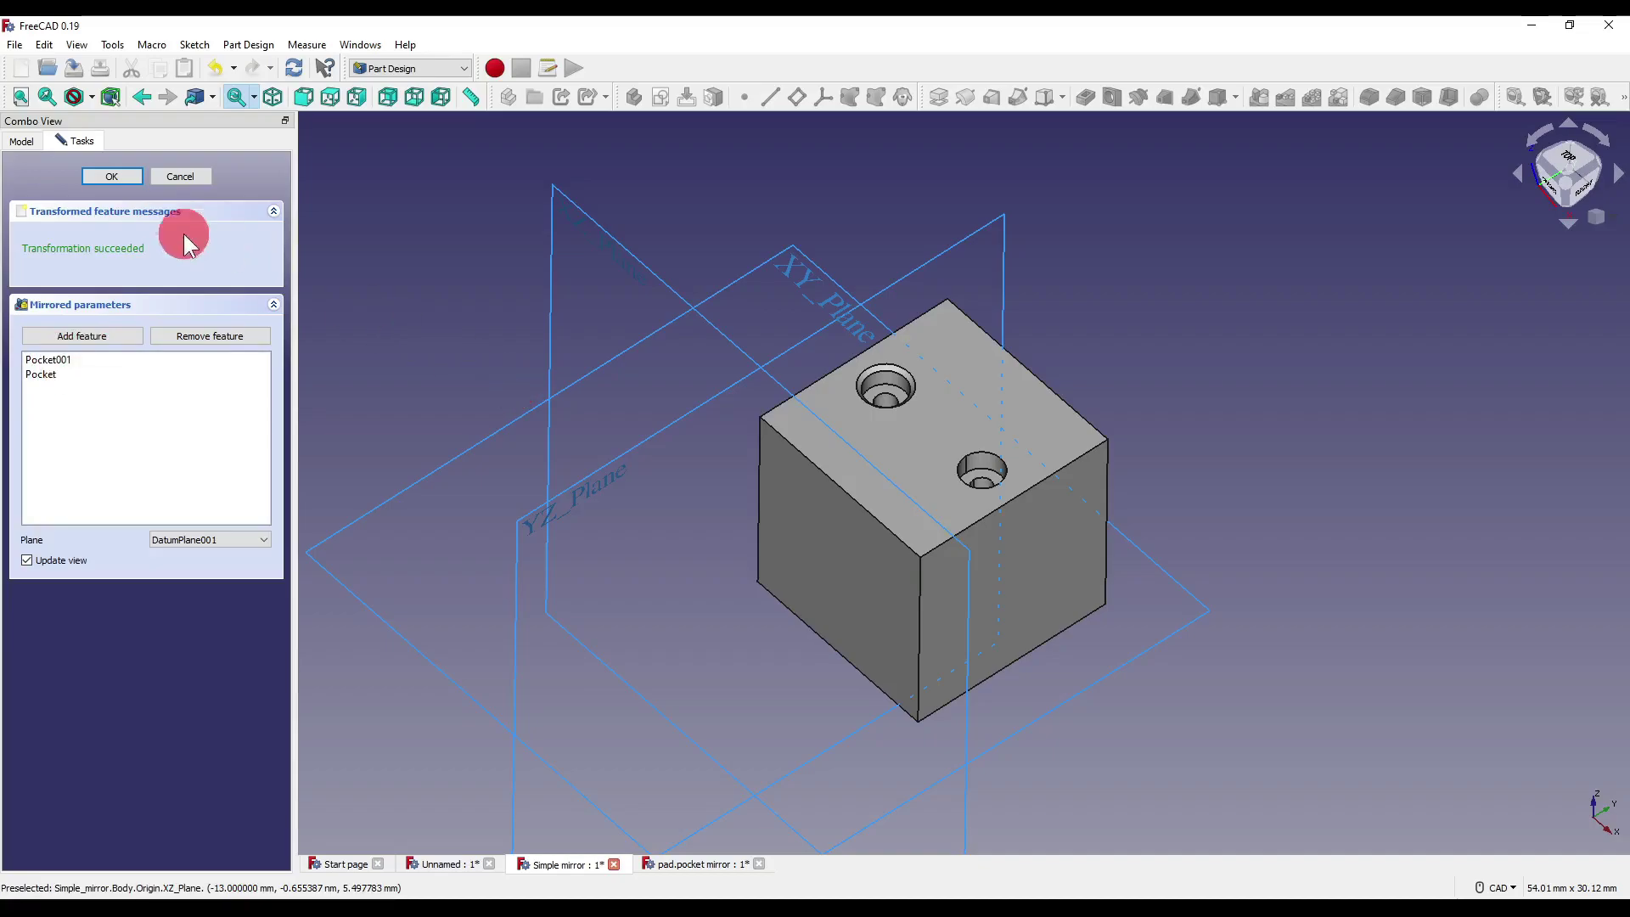
{"action": "left_click", "coordinate": [194, 177]}
- Switch to the pad.pocket mirror document and inspect the box with the hollow cylinder on its side
{"action": "left_click", "coordinate": [726, 859]}
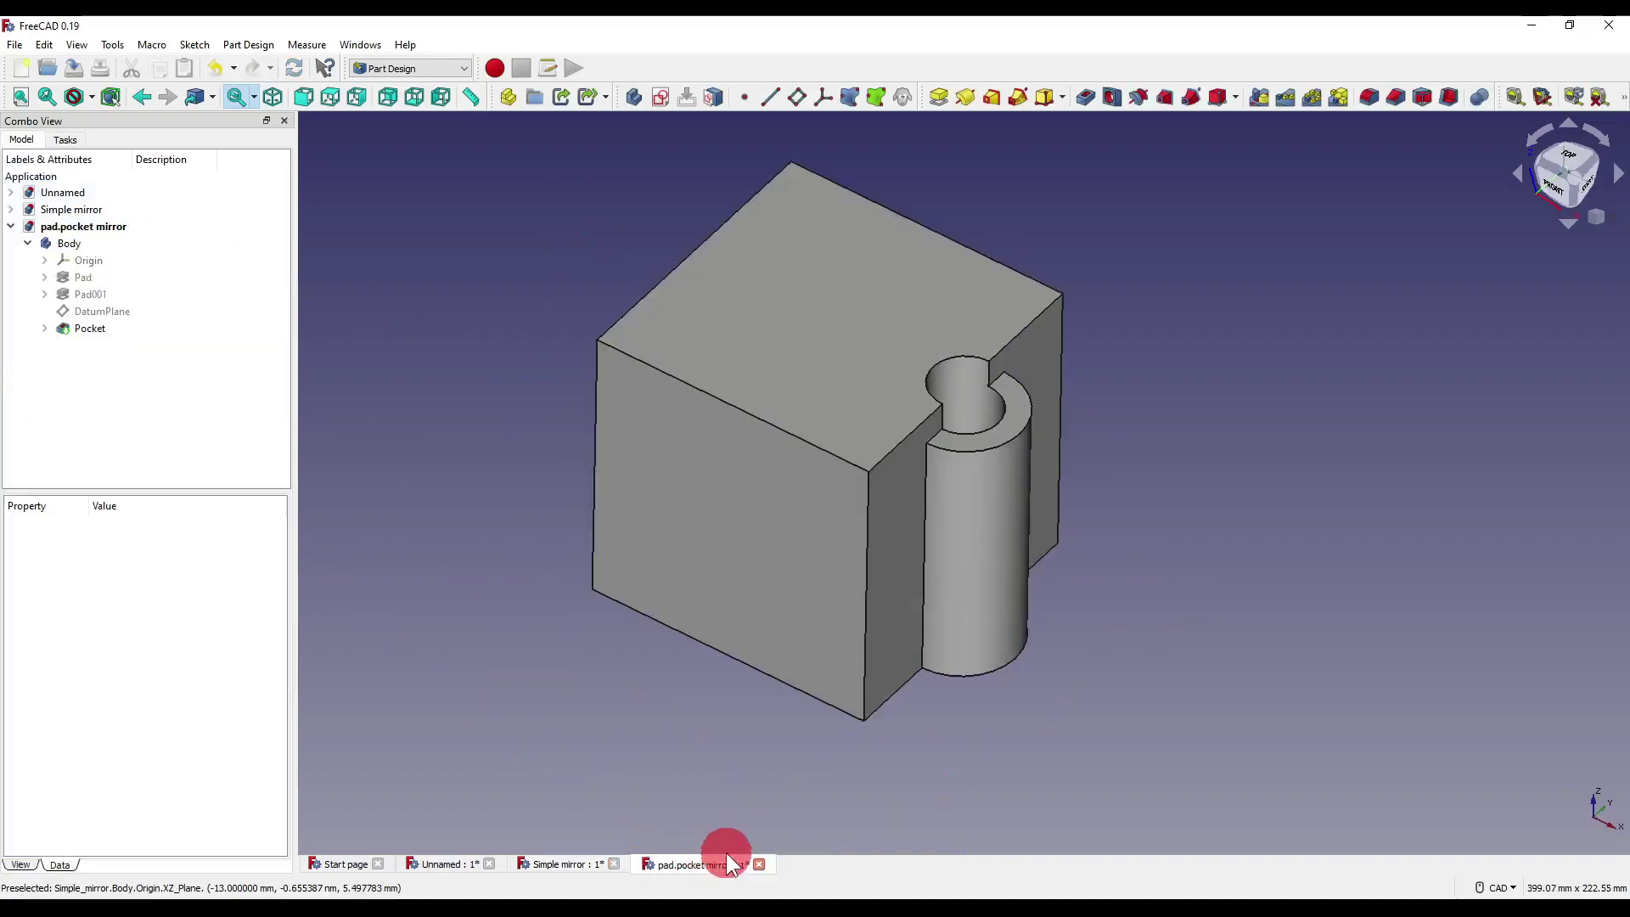
{"action": "middle_click_drag", "start_coordinate": [1150, 501], "coordinate": [1001, 525]}
{"action": "scroll", "coordinate": [1033, 546], "scroll_direction": "up", "scroll_amount": 2}
{"action": "middle_click_drag", "start_coordinate": [956, 446], "coordinate": [219, 369]}
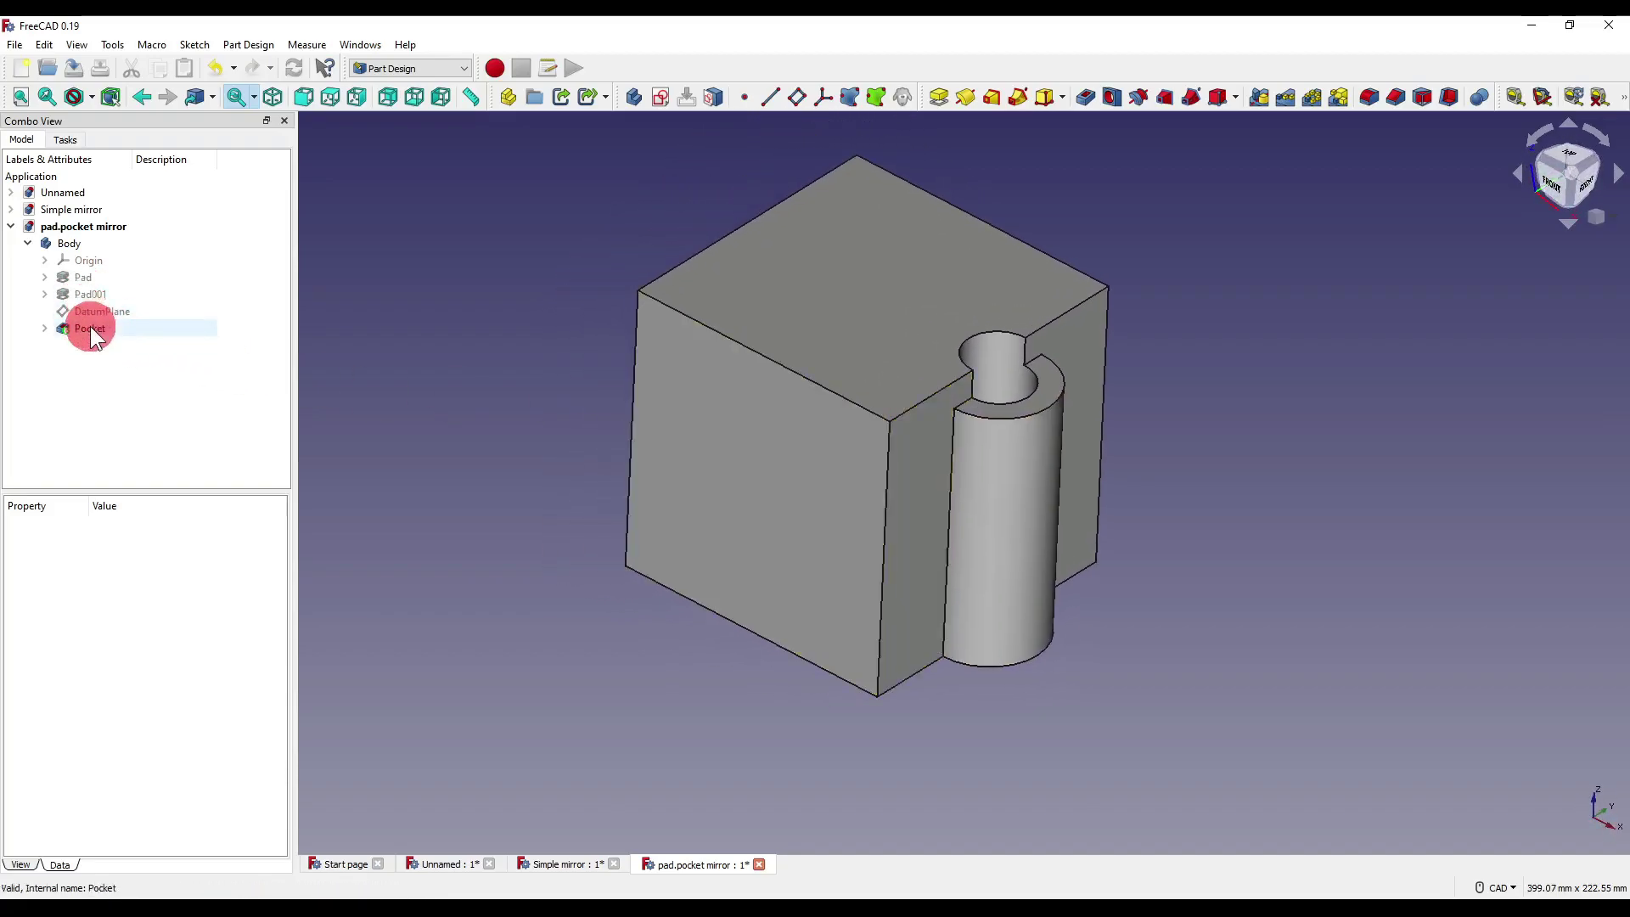
- Mirror Pad001 and Pocket together about the vertical sketch axis and inspect both sides of the box
{"action": "left_click", "coordinate": [88, 292]}
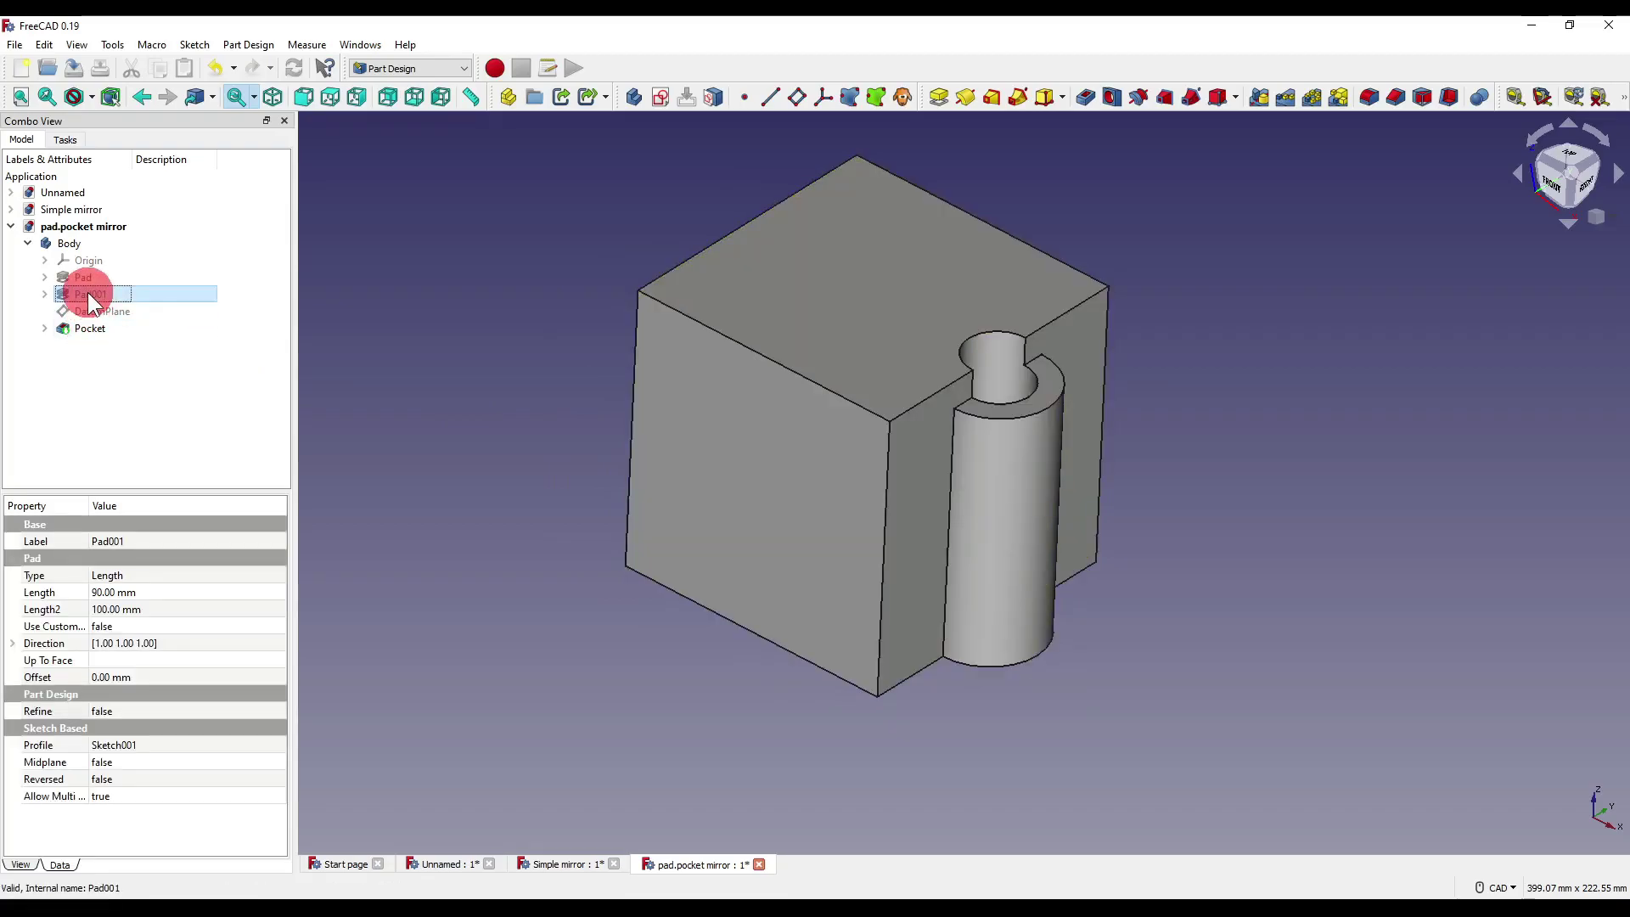
{"action": "left_click", "coordinate": [94, 327], "text": "ctrl"}
{"action": "left_click", "coordinate": [1264, 97]}
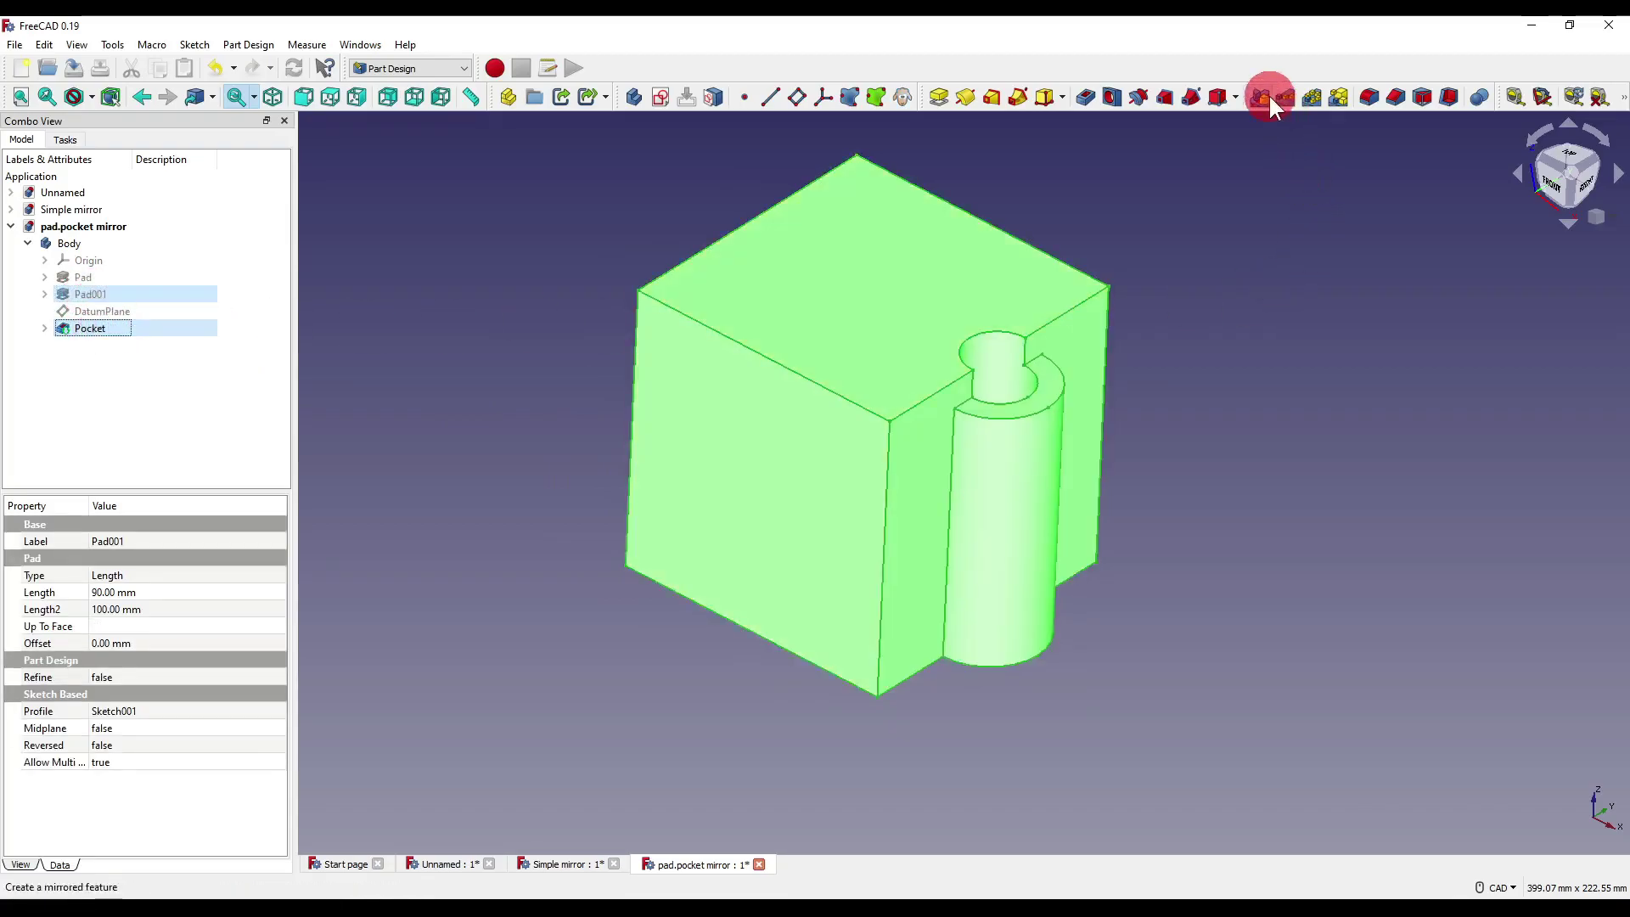
{"action": "middle_click_drag", "start_coordinate": [1092, 255], "coordinate": [866, 608]}
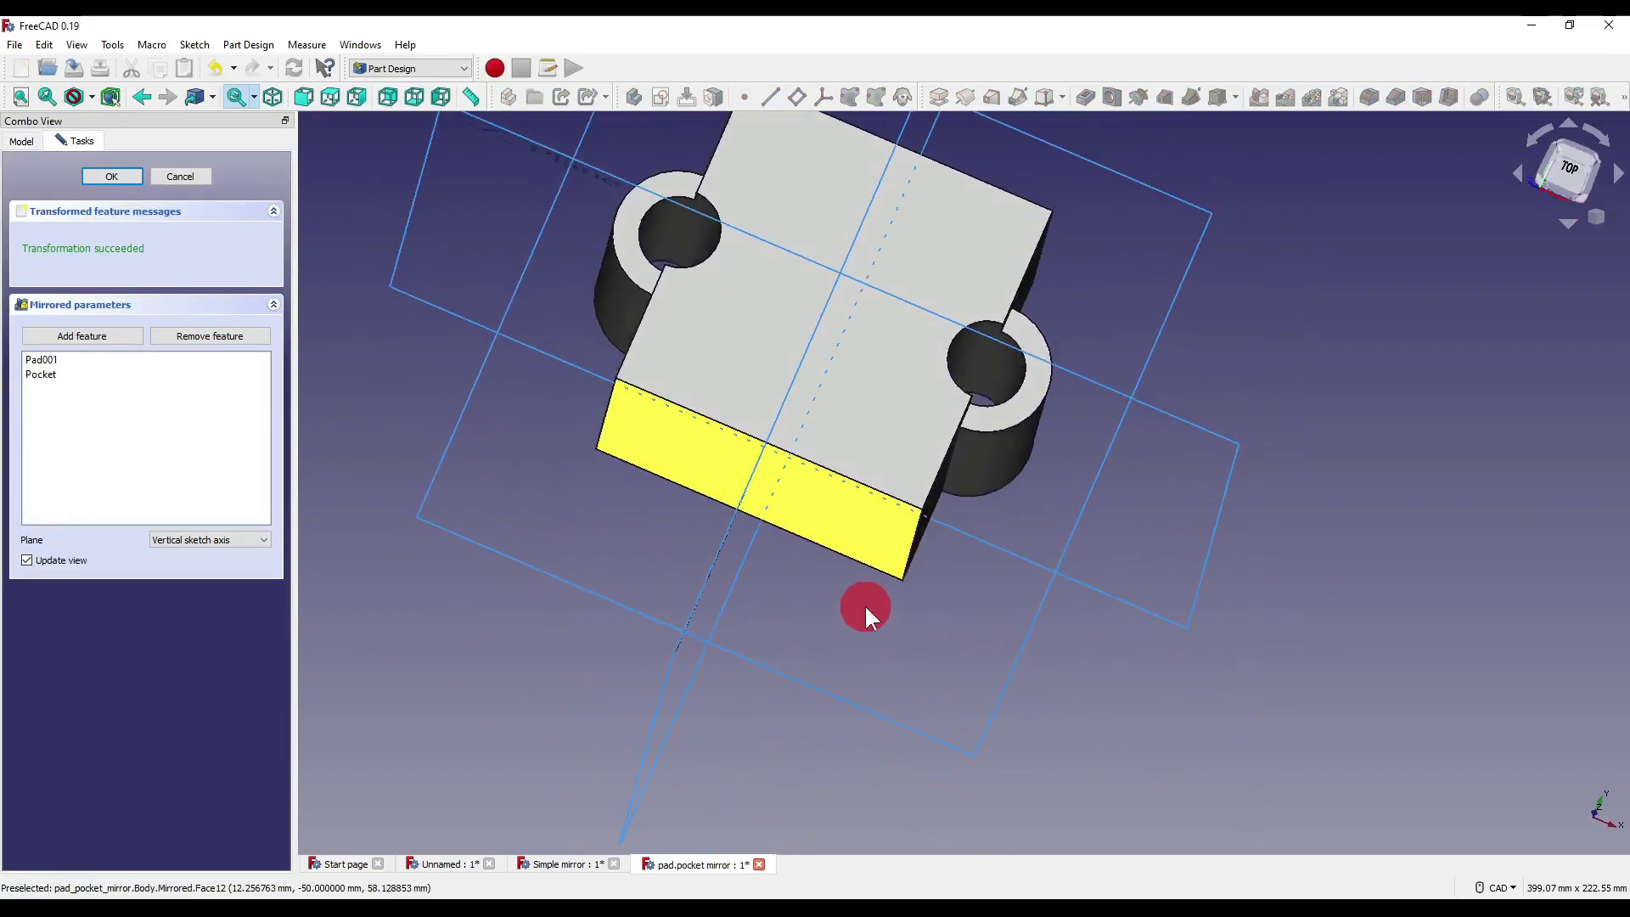
- Reorder the mirrored features so Pocket comes before Pad001, and inspect the mirrored cylinder from above and below
{"action": "left_click", "coordinate": [44, 374]}
{"action": "left_click_drag", "start_coordinate": [44, 373], "coordinate": [39, 353]}
{"action": "middle_click_drag", "start_coordinate": [943, 592], "coordinate": [913, 546]}
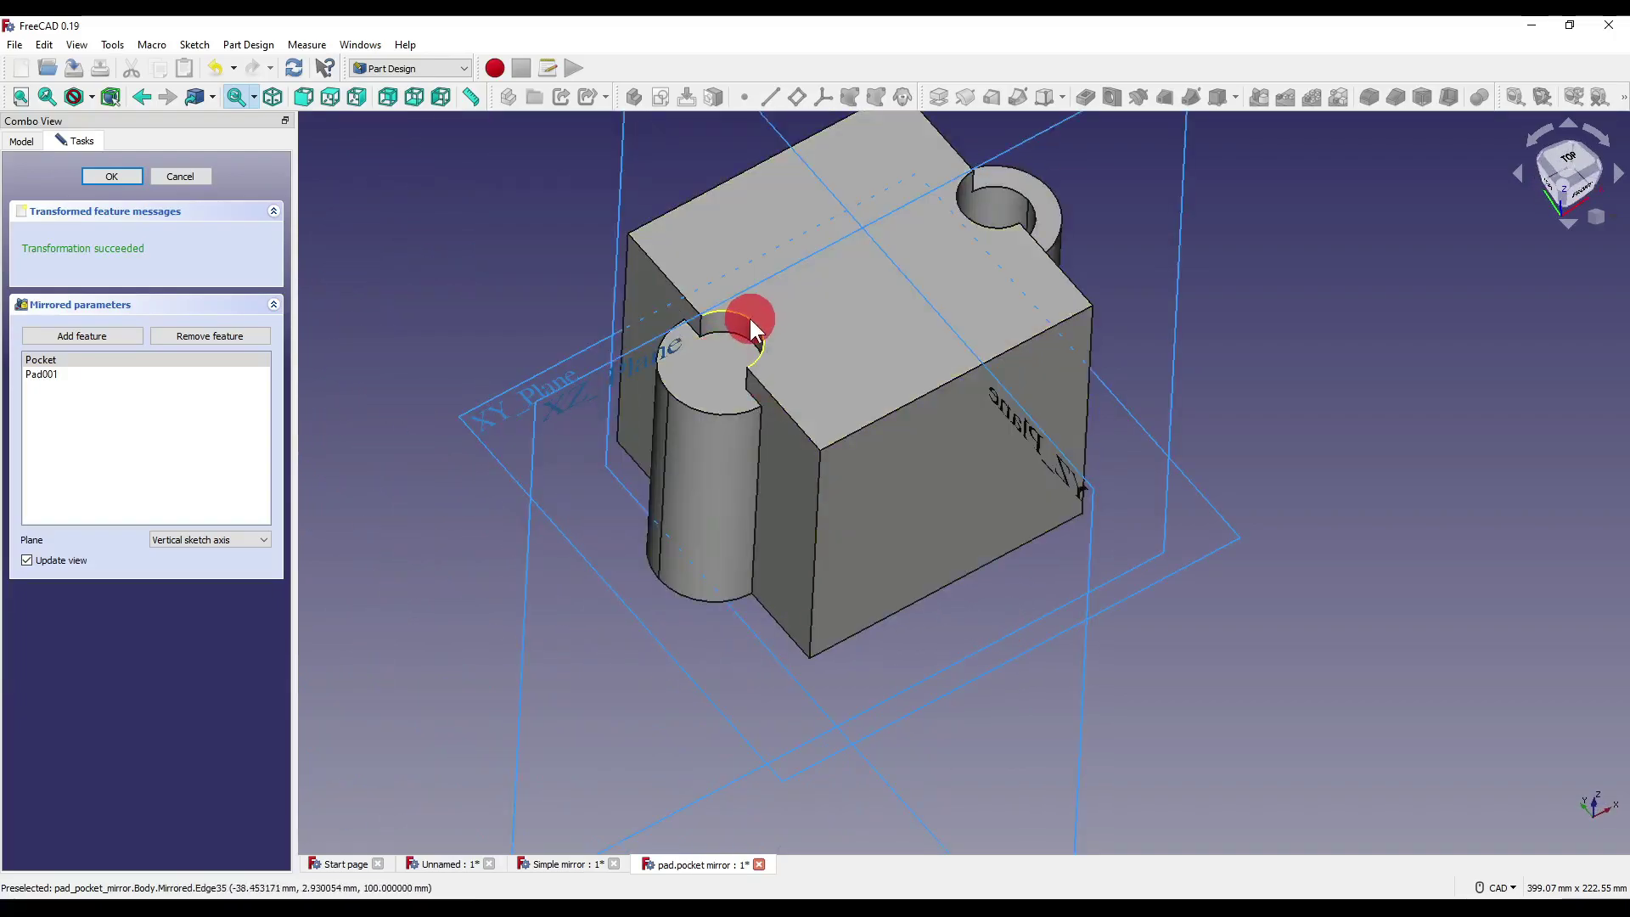
{"action": "middle_click_drag", "start_coordinate": [911, 588], "coordinate": [935, 349]}
{"action": "left_click", "coordinate": [74, 375]}
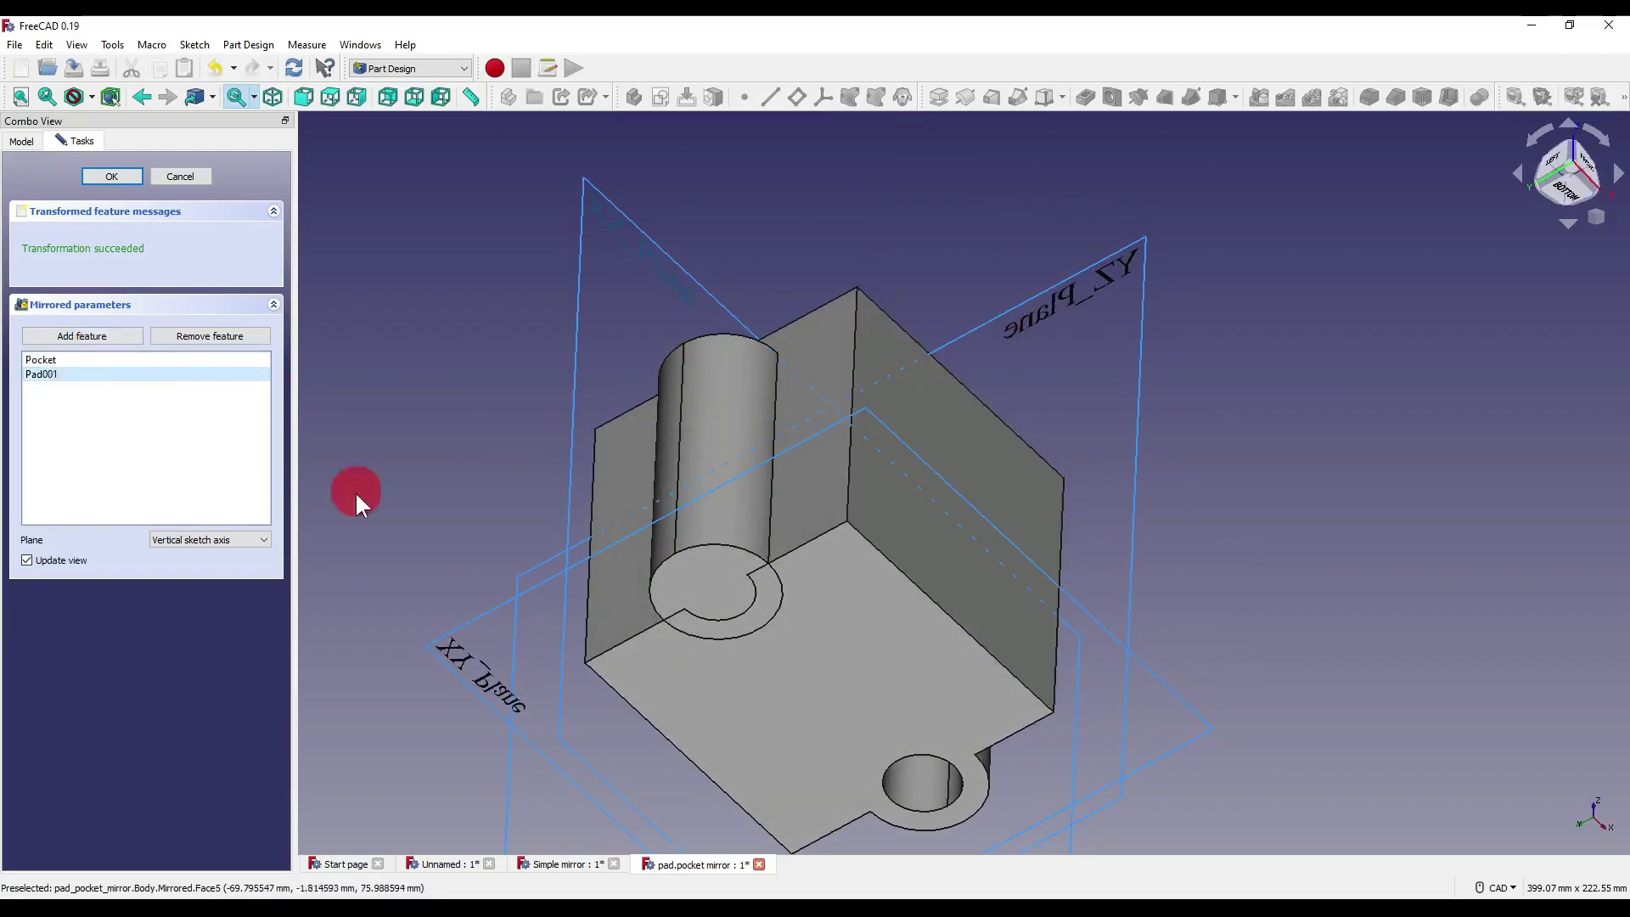
{"action": "middle_click_drag", "start_coordinate": [785, 503], "coordinate": [752, 645]}
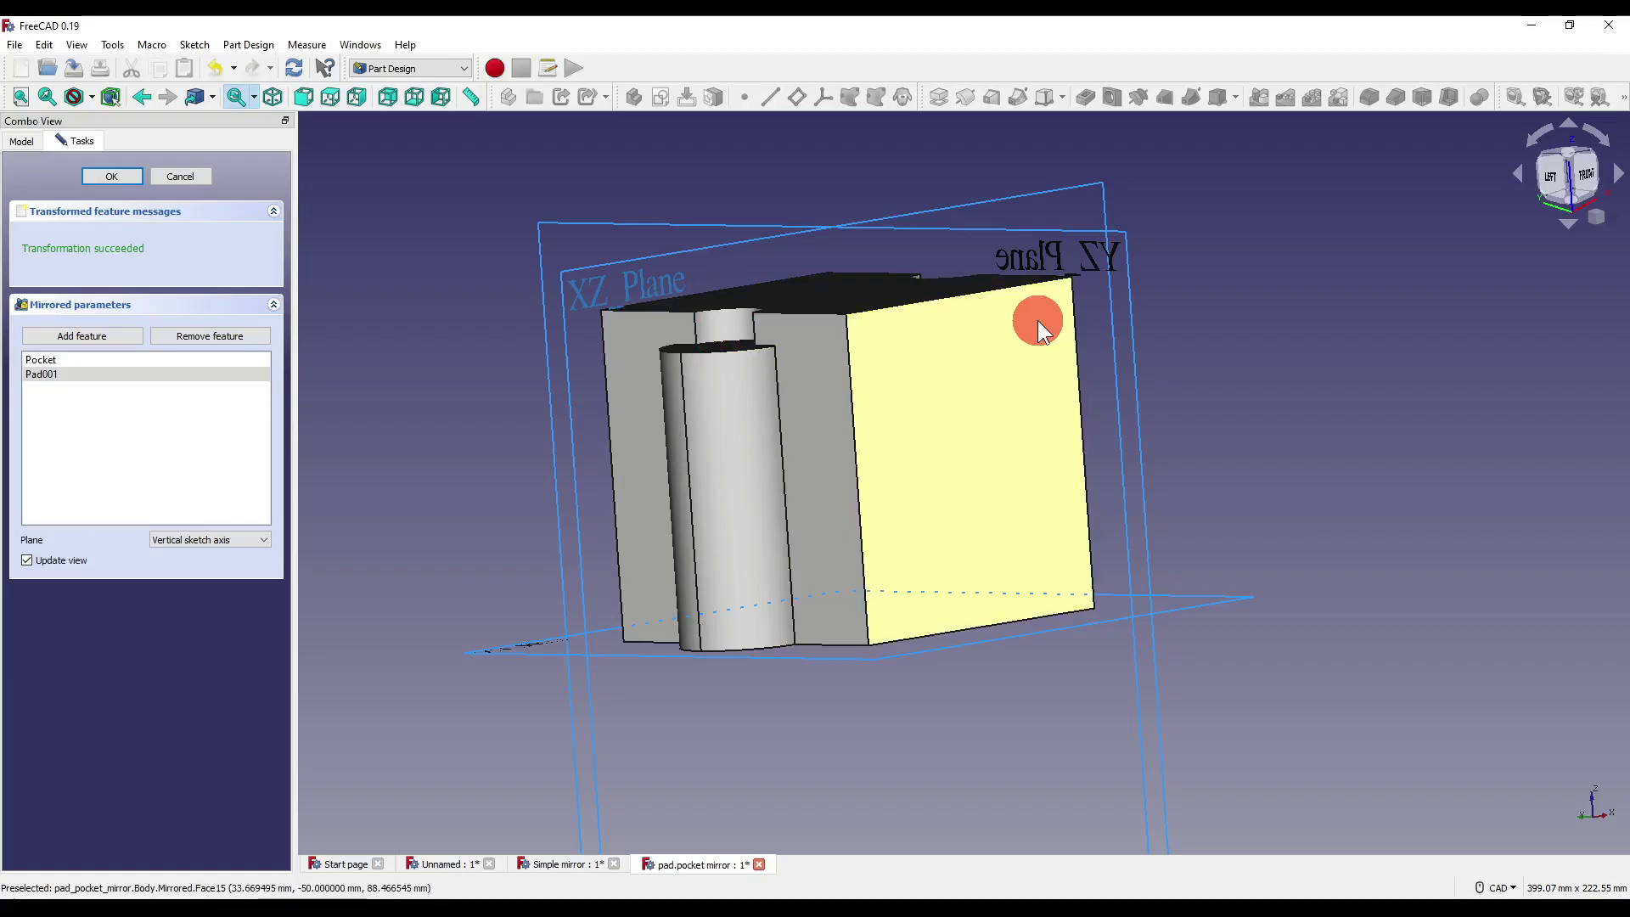
{"action": "middle_click_drag", "start_coordinate": [1038, 319], "coordinate": [1027, 486]}
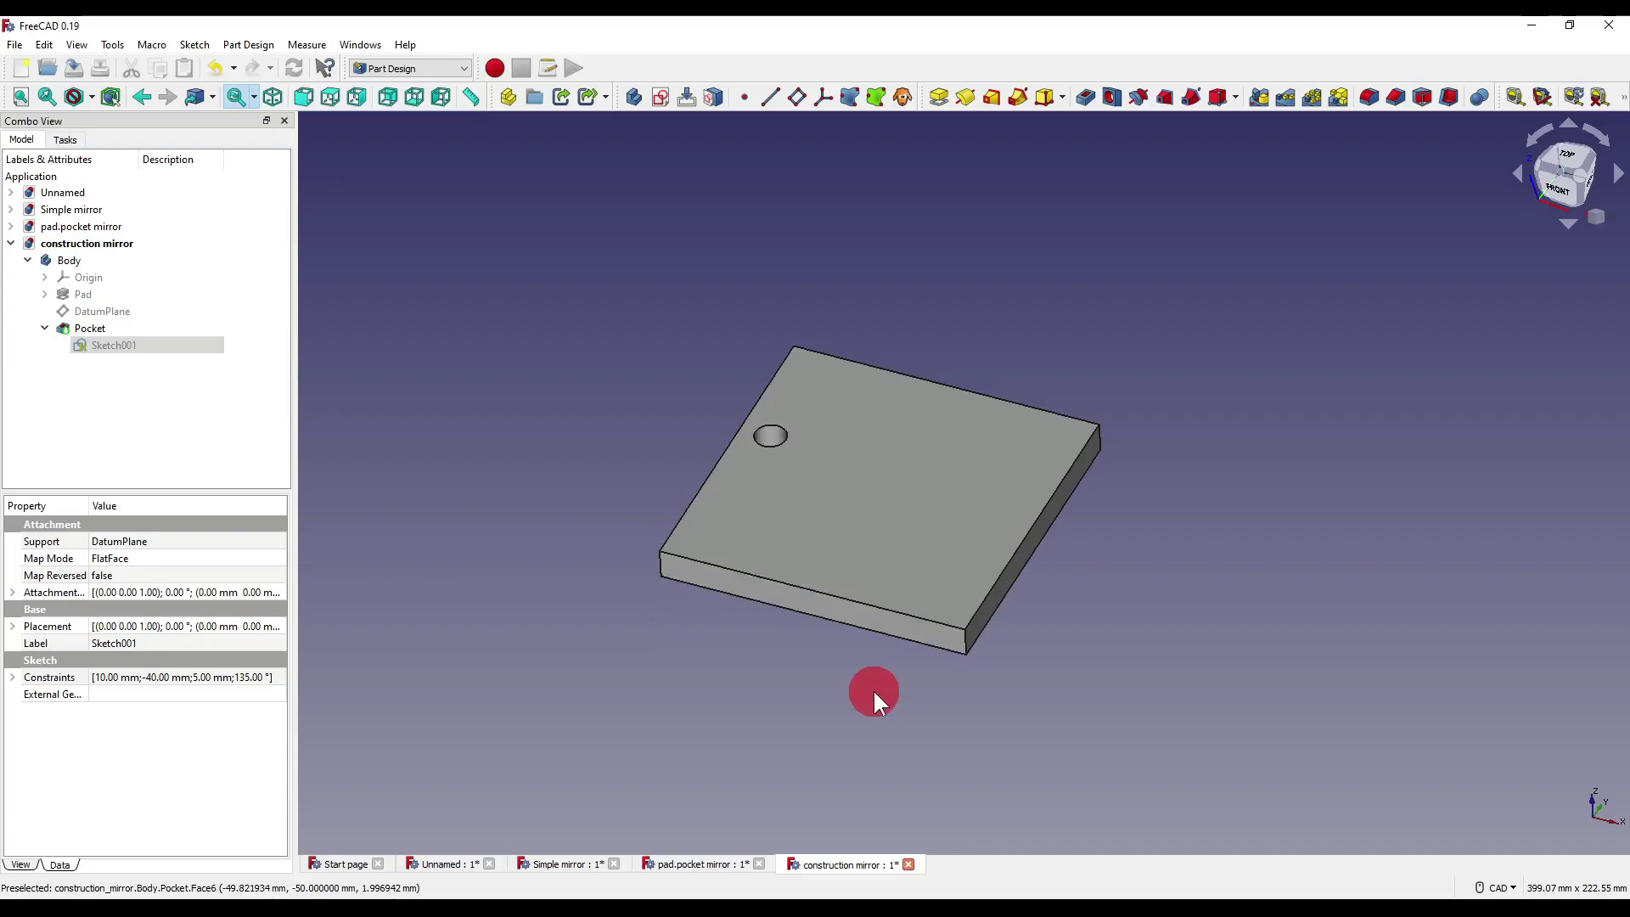
- Examine the hole circle and the 135° construction line in the construction mirror document's Sketch001, then close the sketch
{"action": "left_click", "coordinate": [1576, 161]}
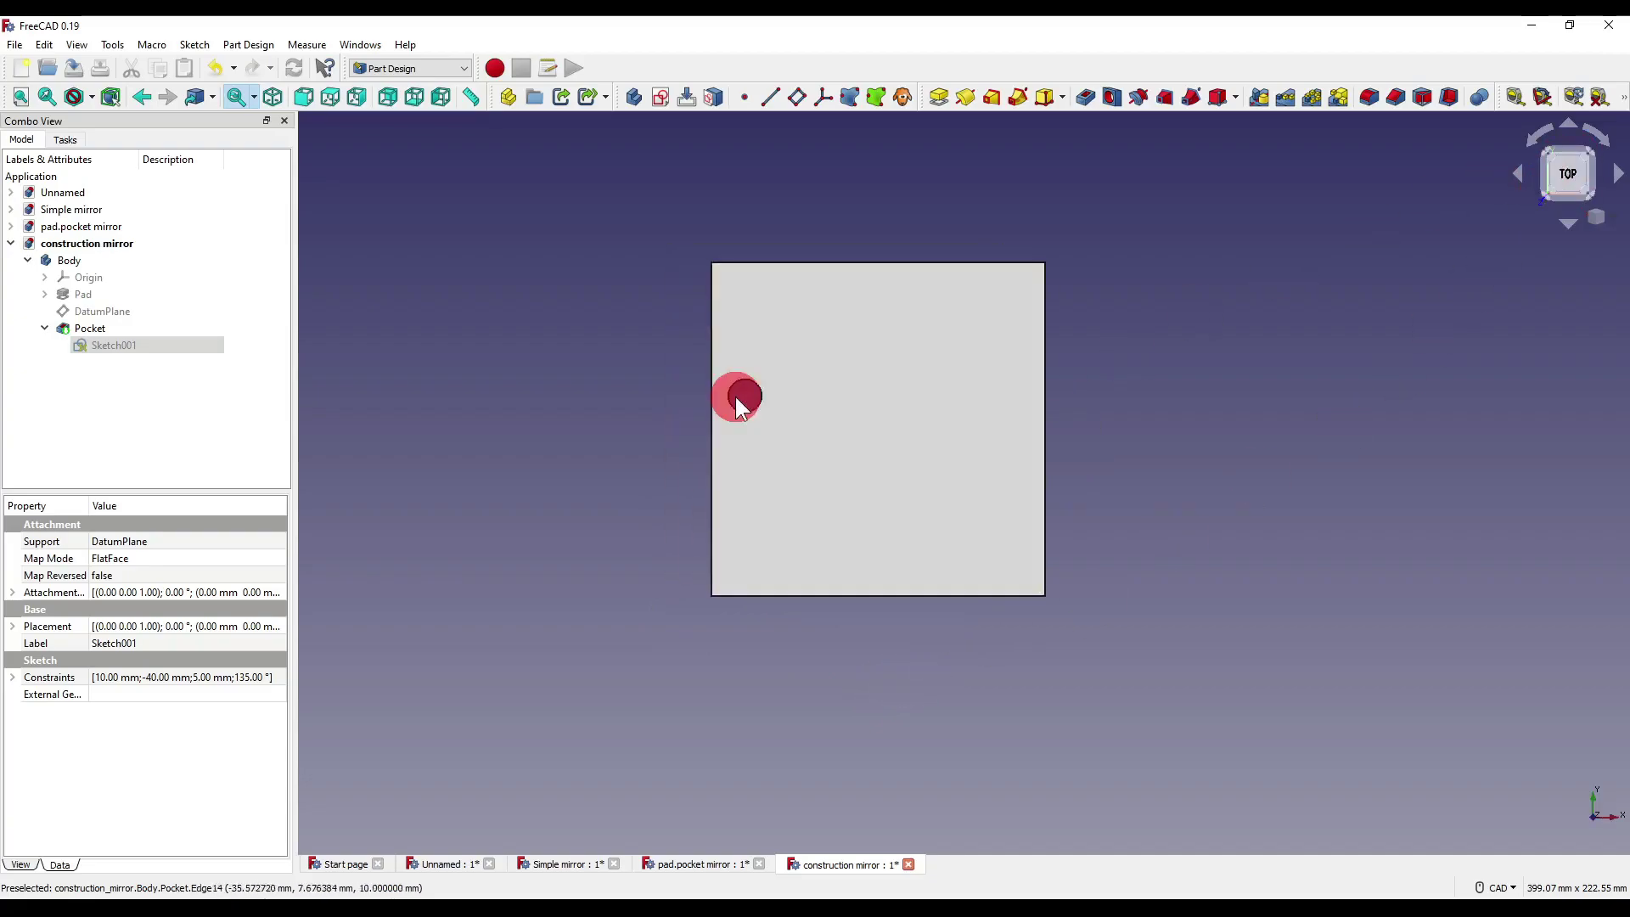
{"action": "left_click", "coordinate": [127, 346]}
{"action": "double_click", "coordinate": [124, 344]}
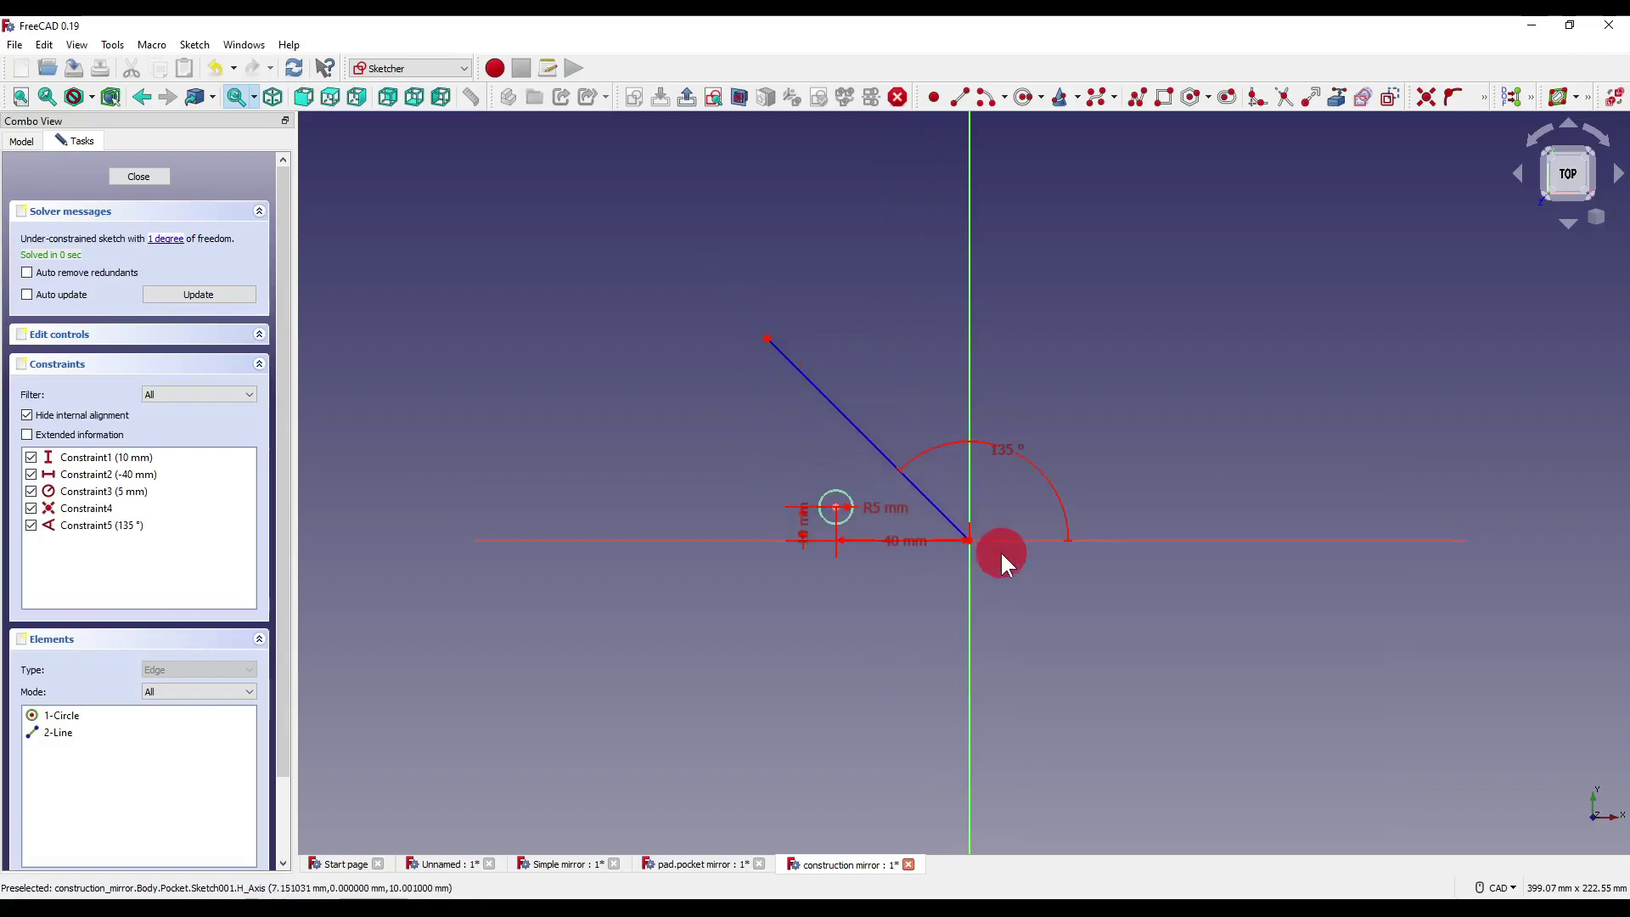
{"action": "middle_click_drag", "start_coordinate": [999, 552], "coordinate": [966, 542]}
{"action": "left_click", "coordinate": [138, 175]}
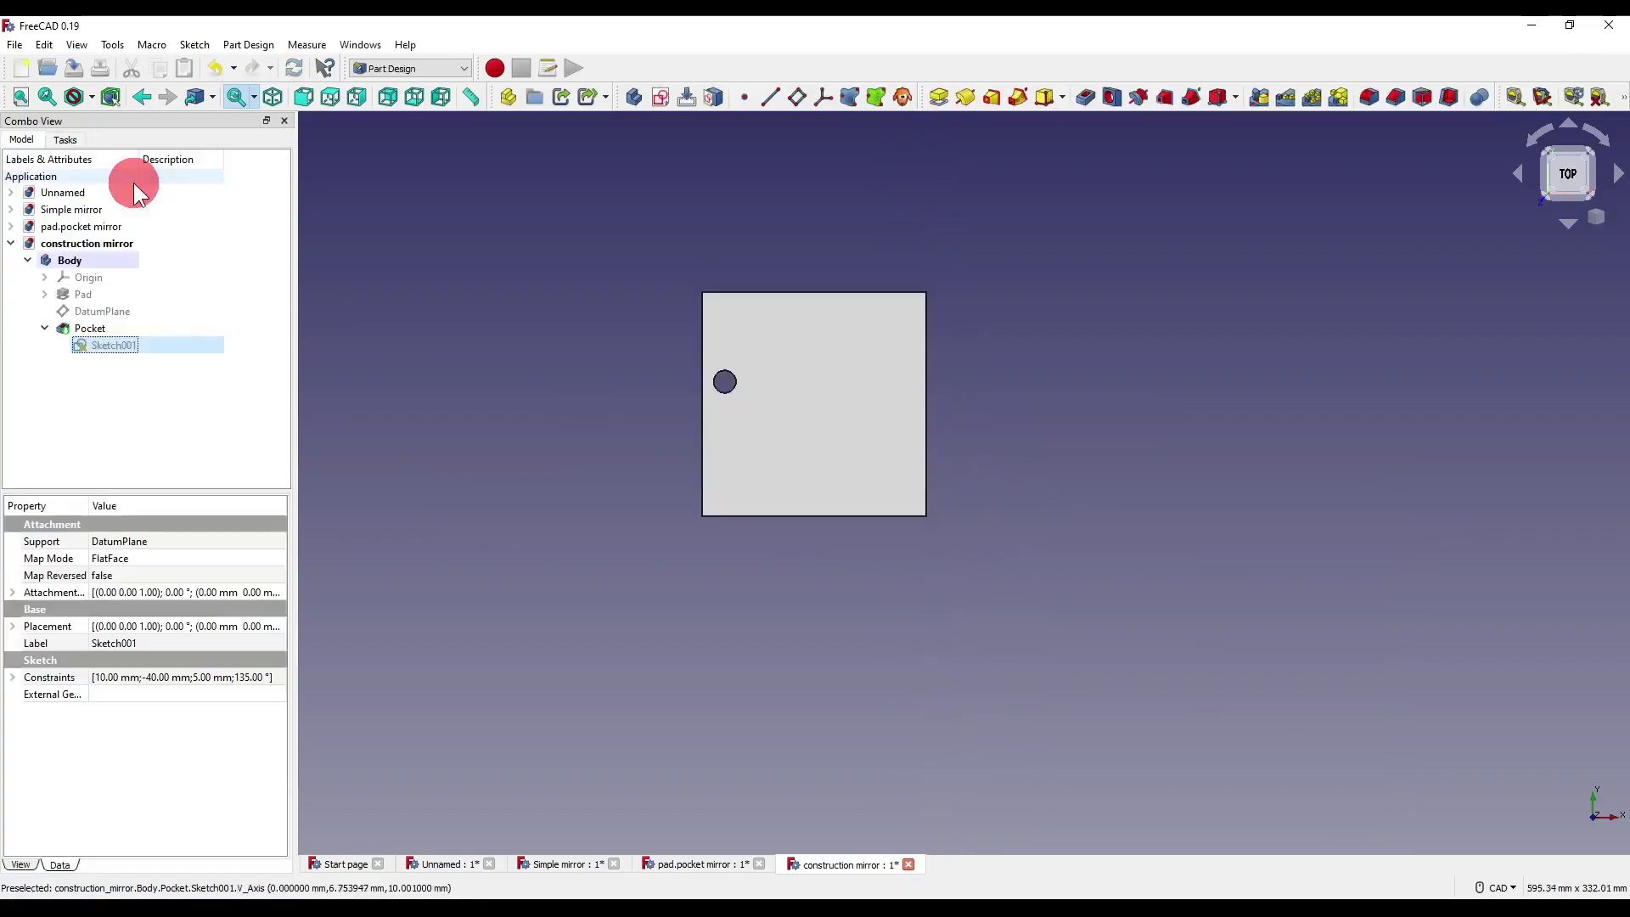
- Mirror the plate's Pocket about the vertical sketch axis and inspect the two holes
{"action": "left_click", "coordinate": [93, 331]}
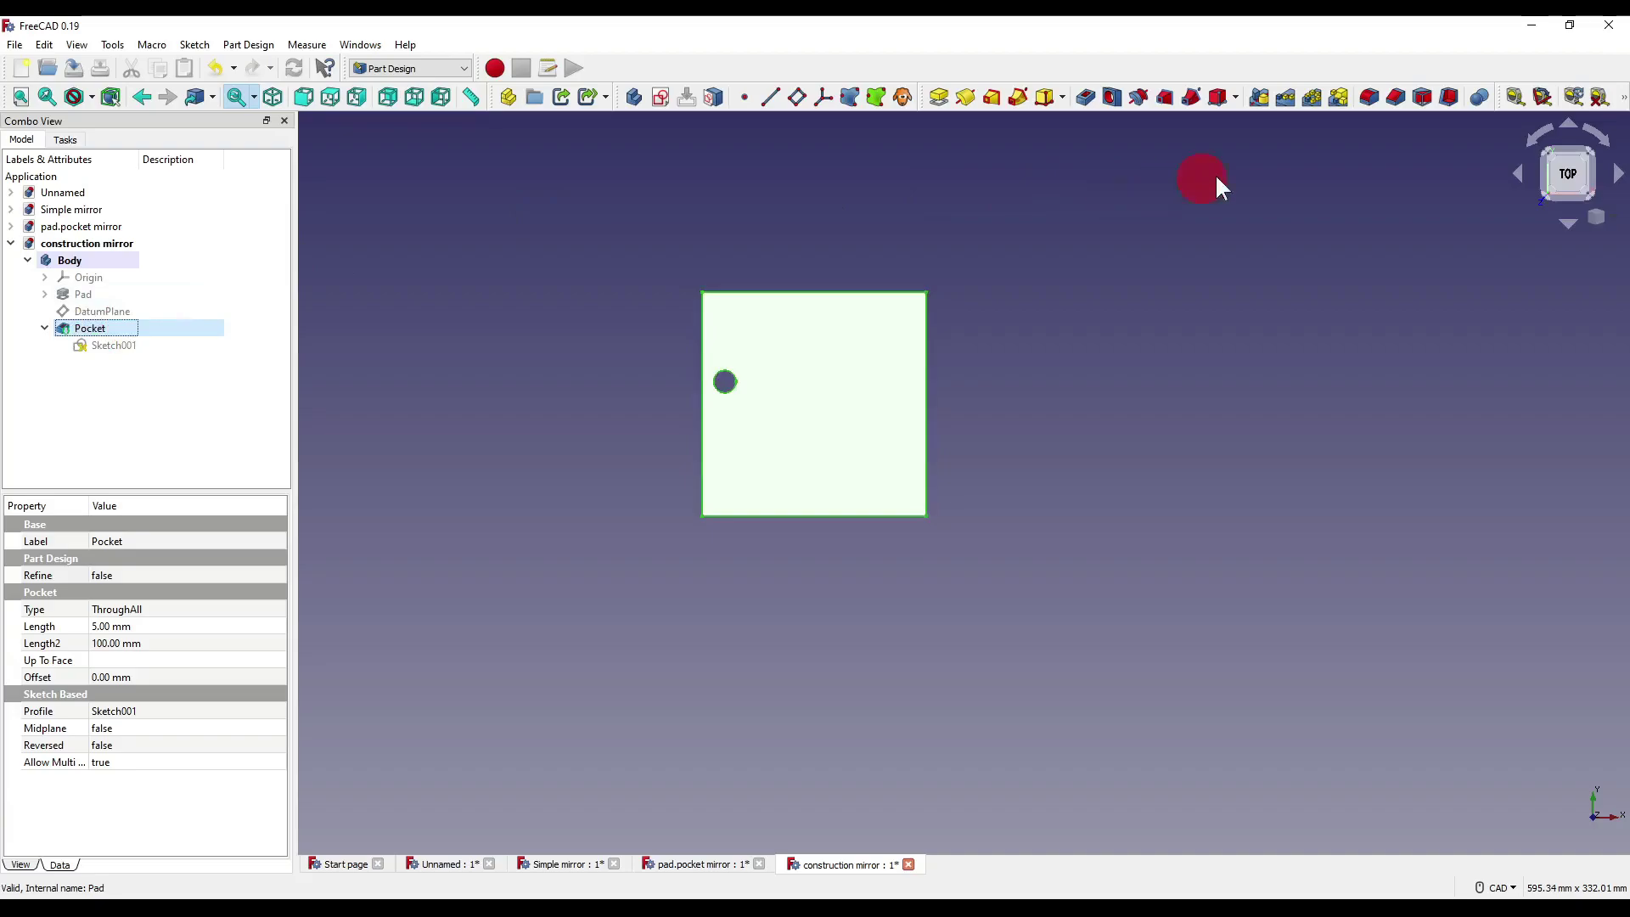
{"action": "left_click", "coordinate": [1257, 98]}
{"action": "scroll", "coordinate": [1017, 411], "scroll_direction": "up", "scroll_amount": 5}
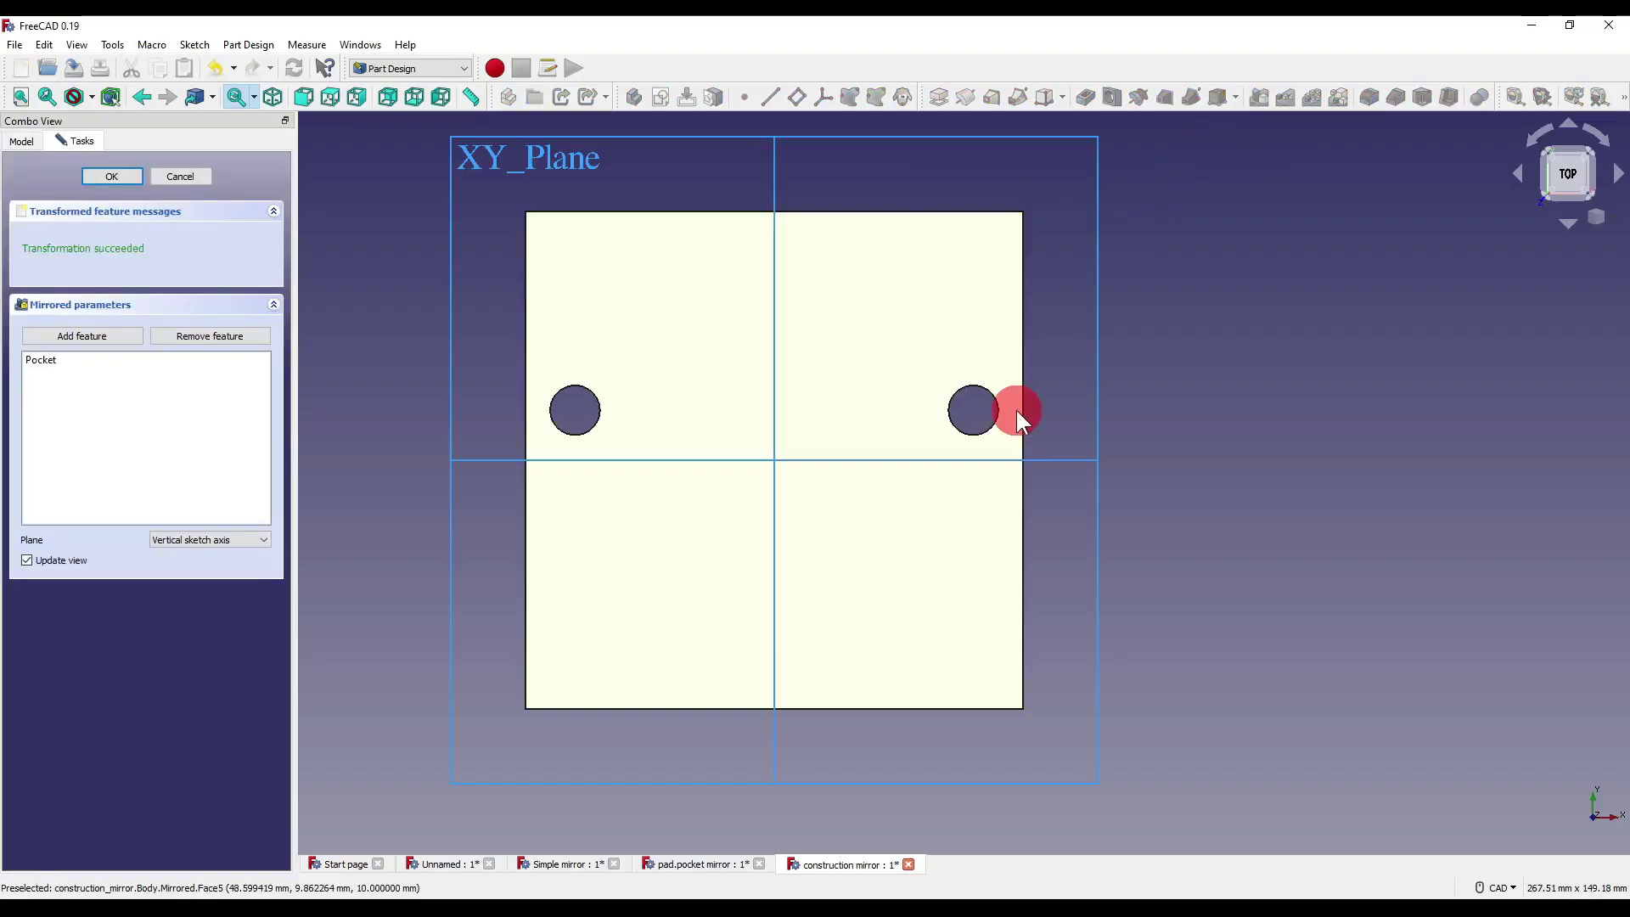
{"action": "scroll", "coordinate": [1017, 410], "scroll_direction": "down", "scroll_amount": 3}
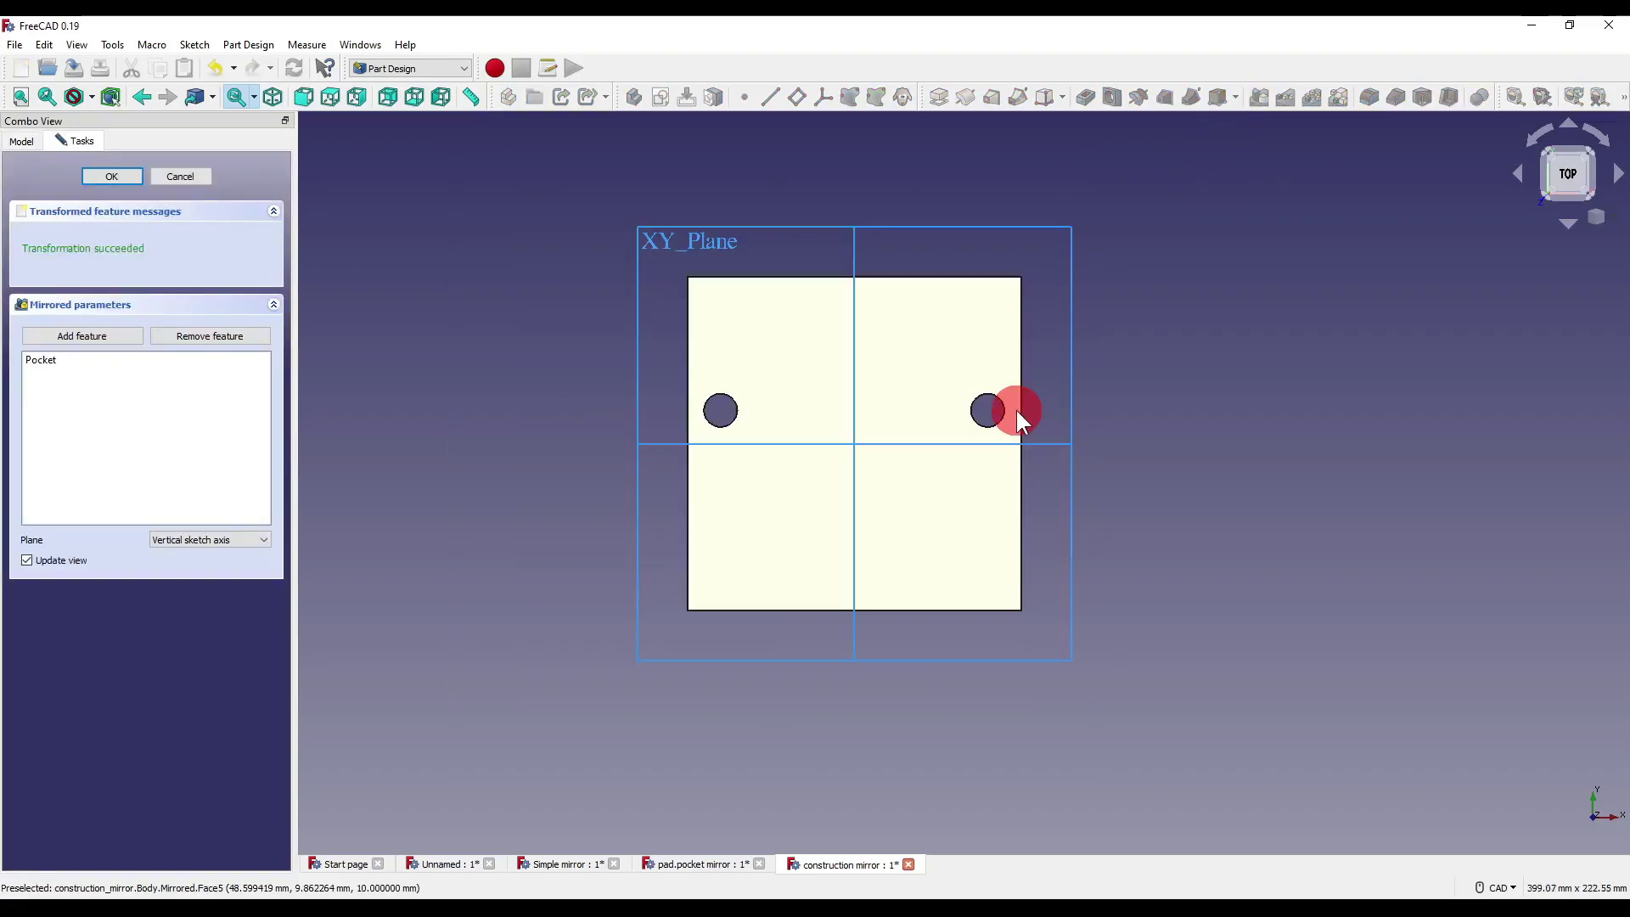
{"action": "middle_click_drag", "start_coordinate": [954, 624], "coordinate": [592, 492]}
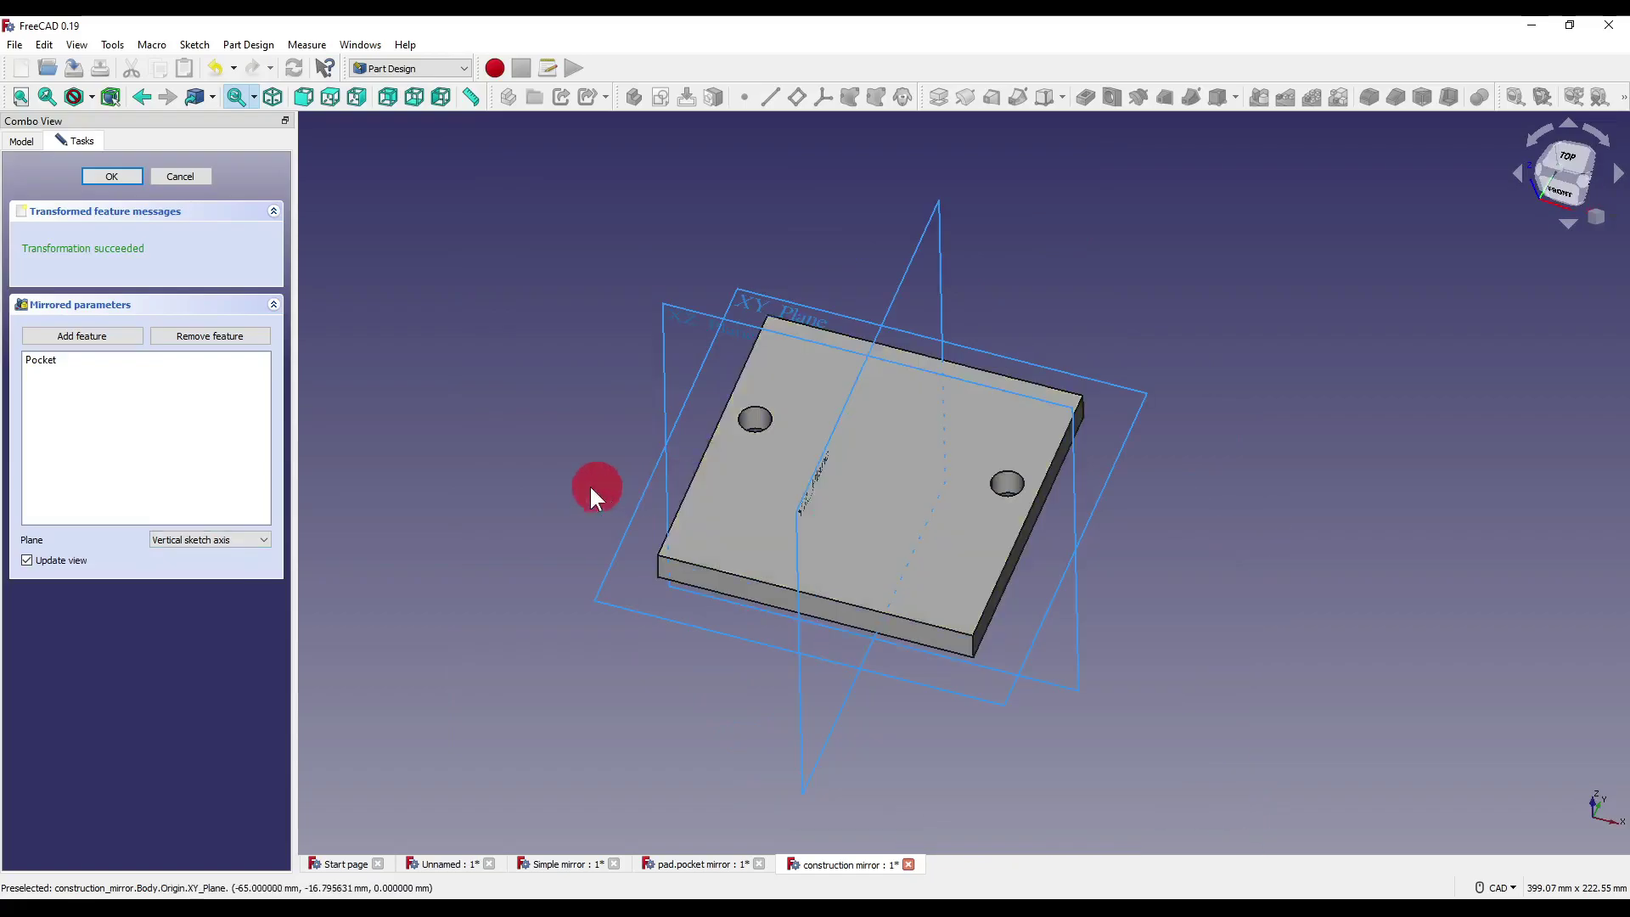
- Set the mirror plane to Construction line 1 and confirm the Mirrored feature
{"action": "left_click", "coordinate": [168, 543]}
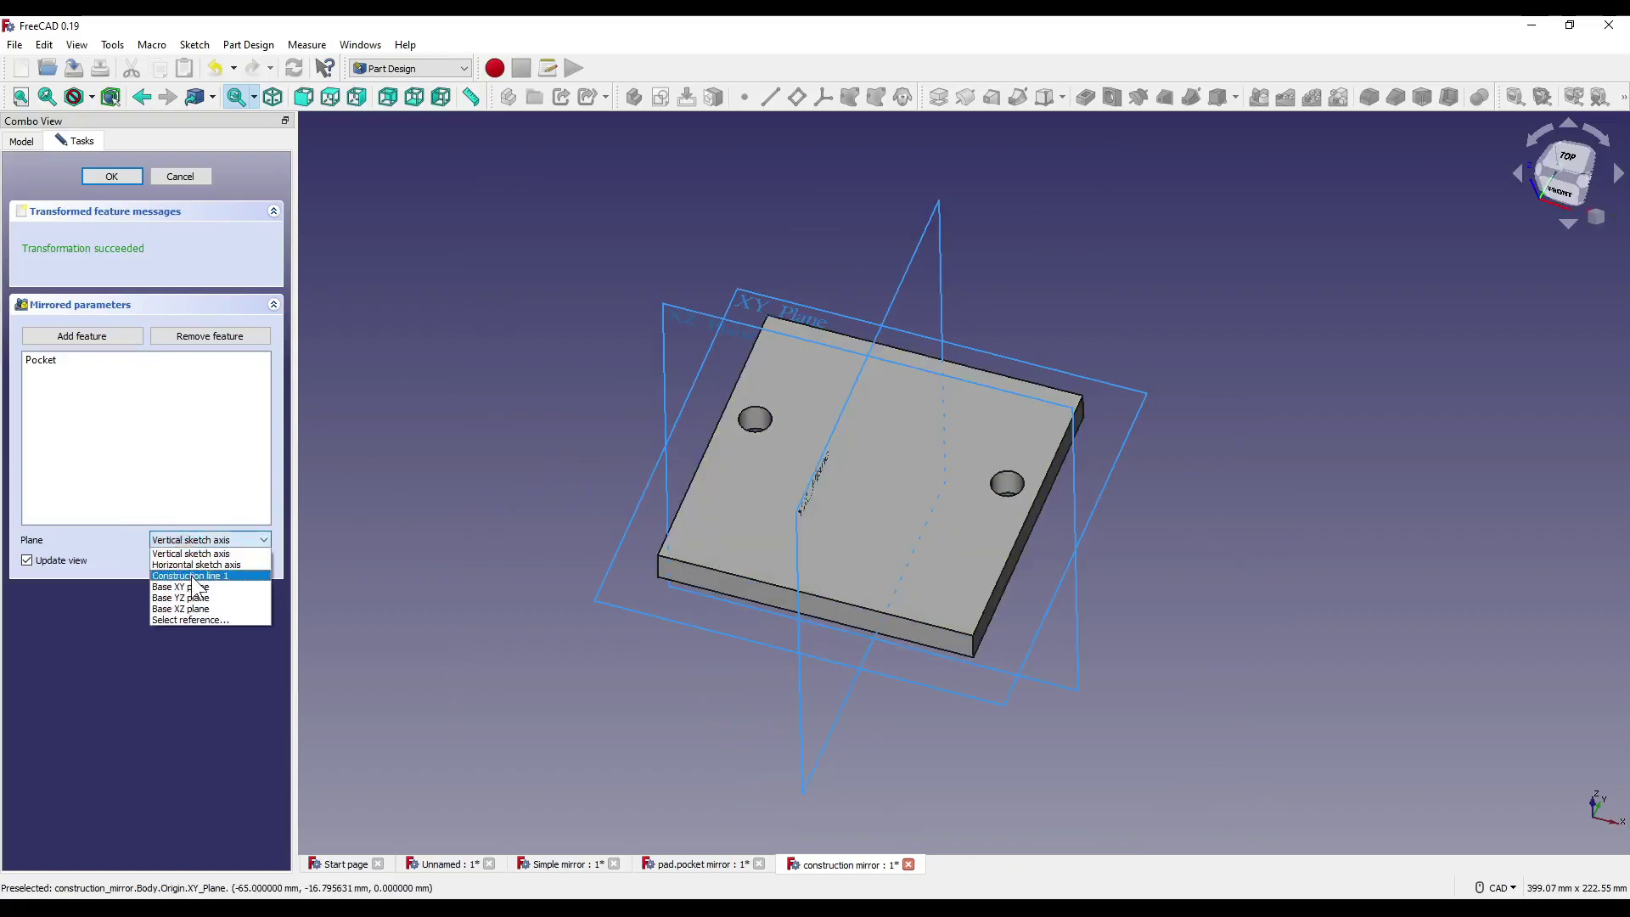
{"action": "left_click", "coordinate": [194, 577]}
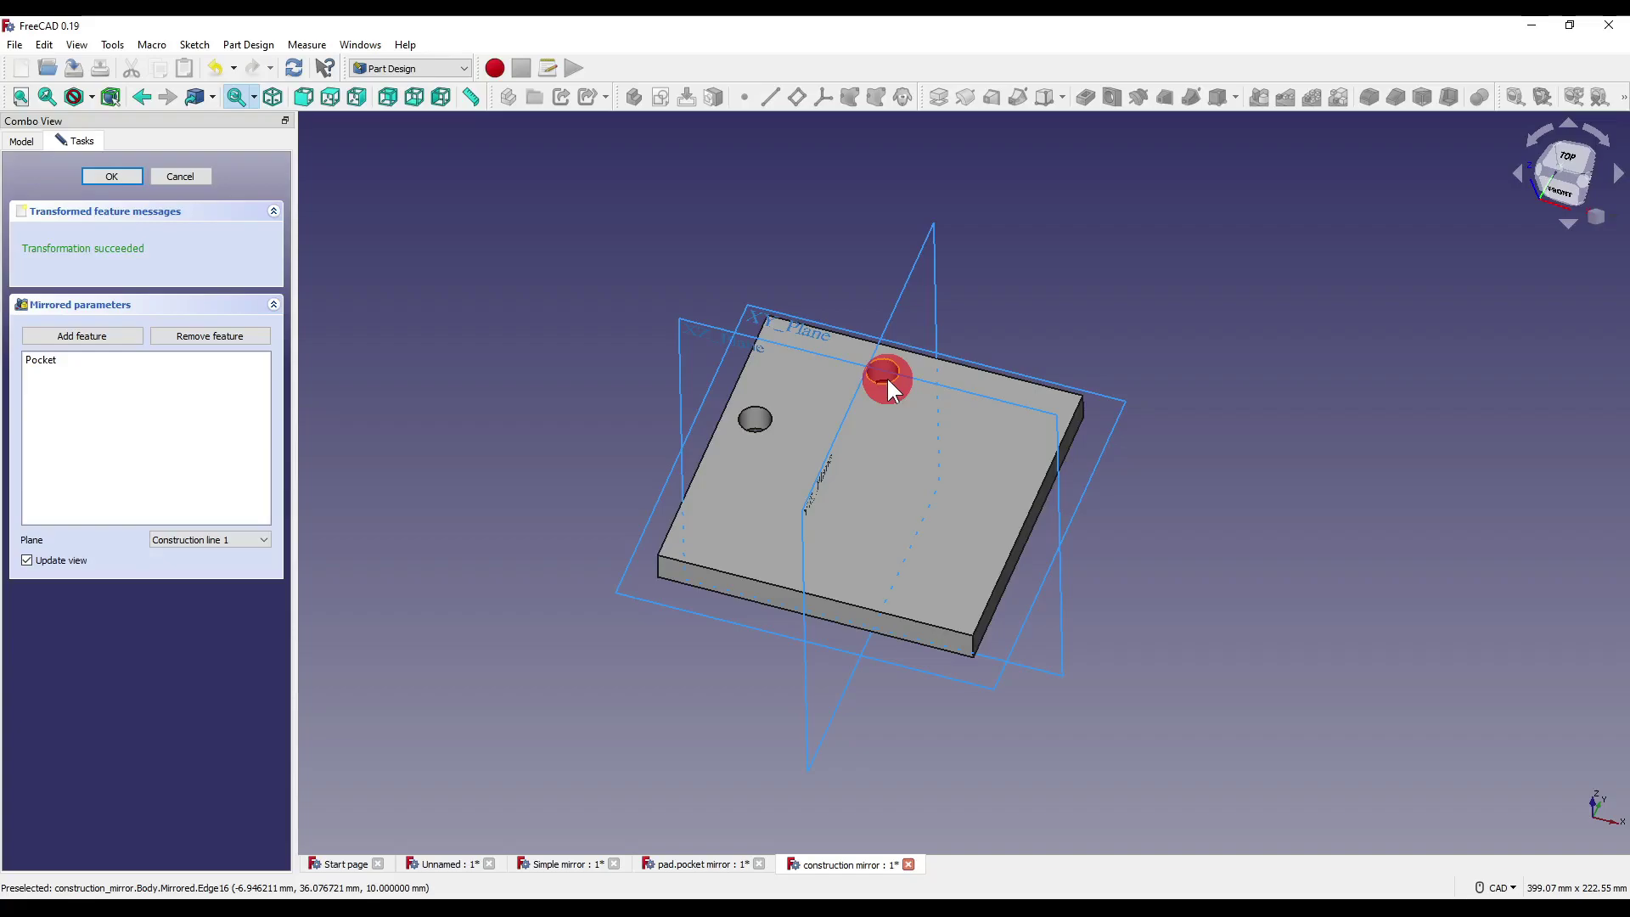
{"action": "left_click", "coordinate": [139, 187]}
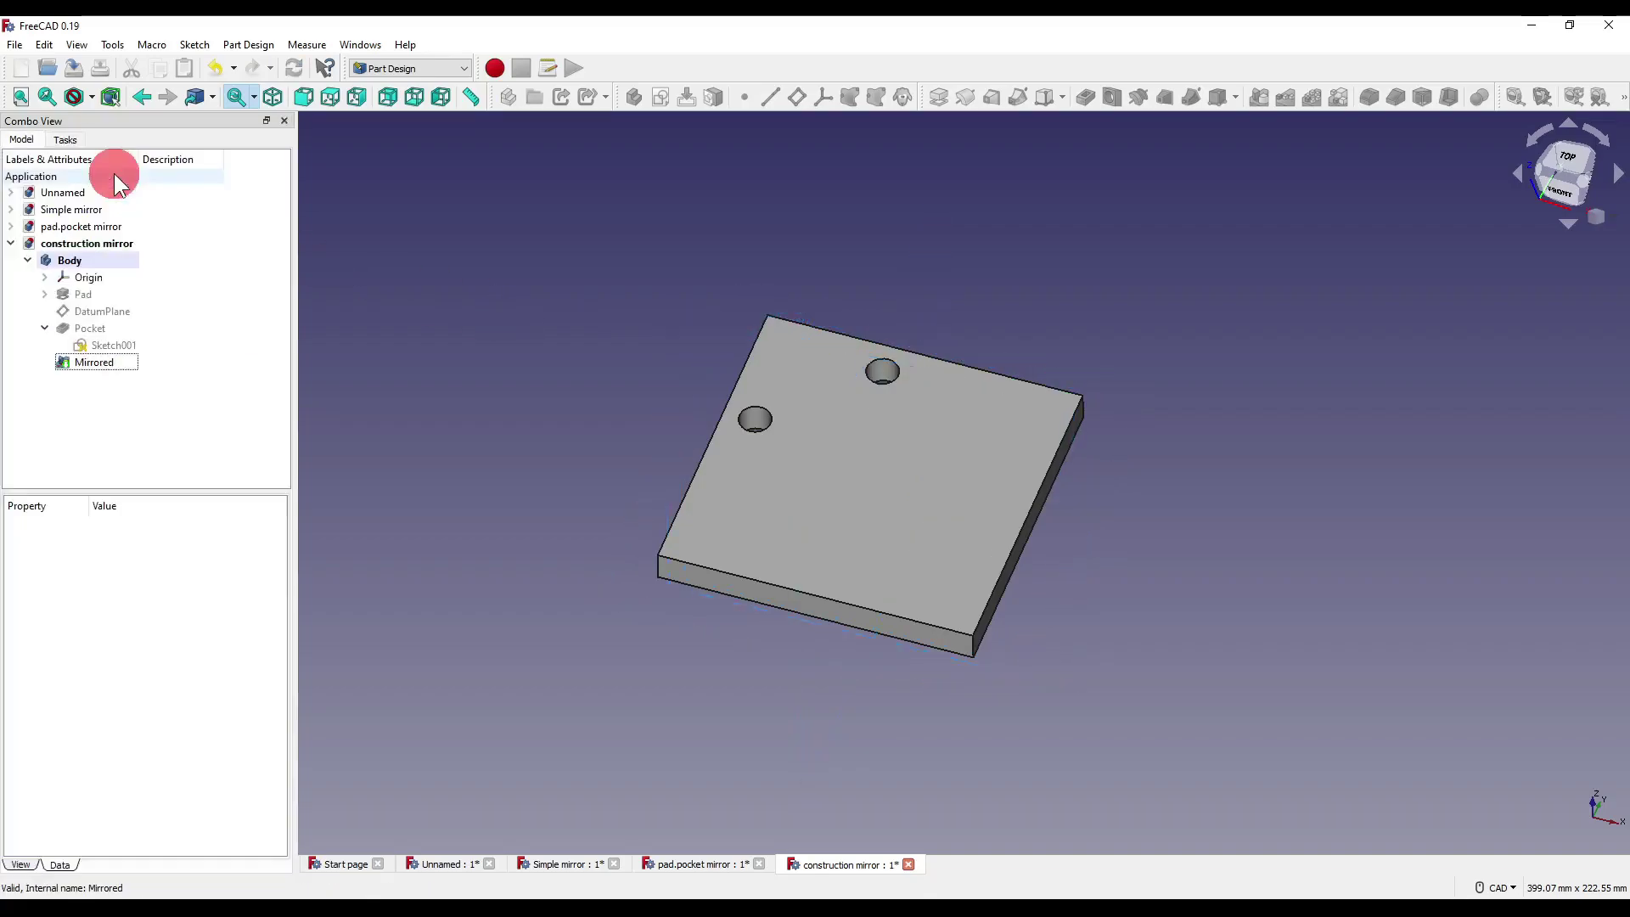
- Reopen Sketch001 and show the Mirrored feature with it to compare both holes against the construction line
{"action": "double_click", "coordinate": [119, 351]}
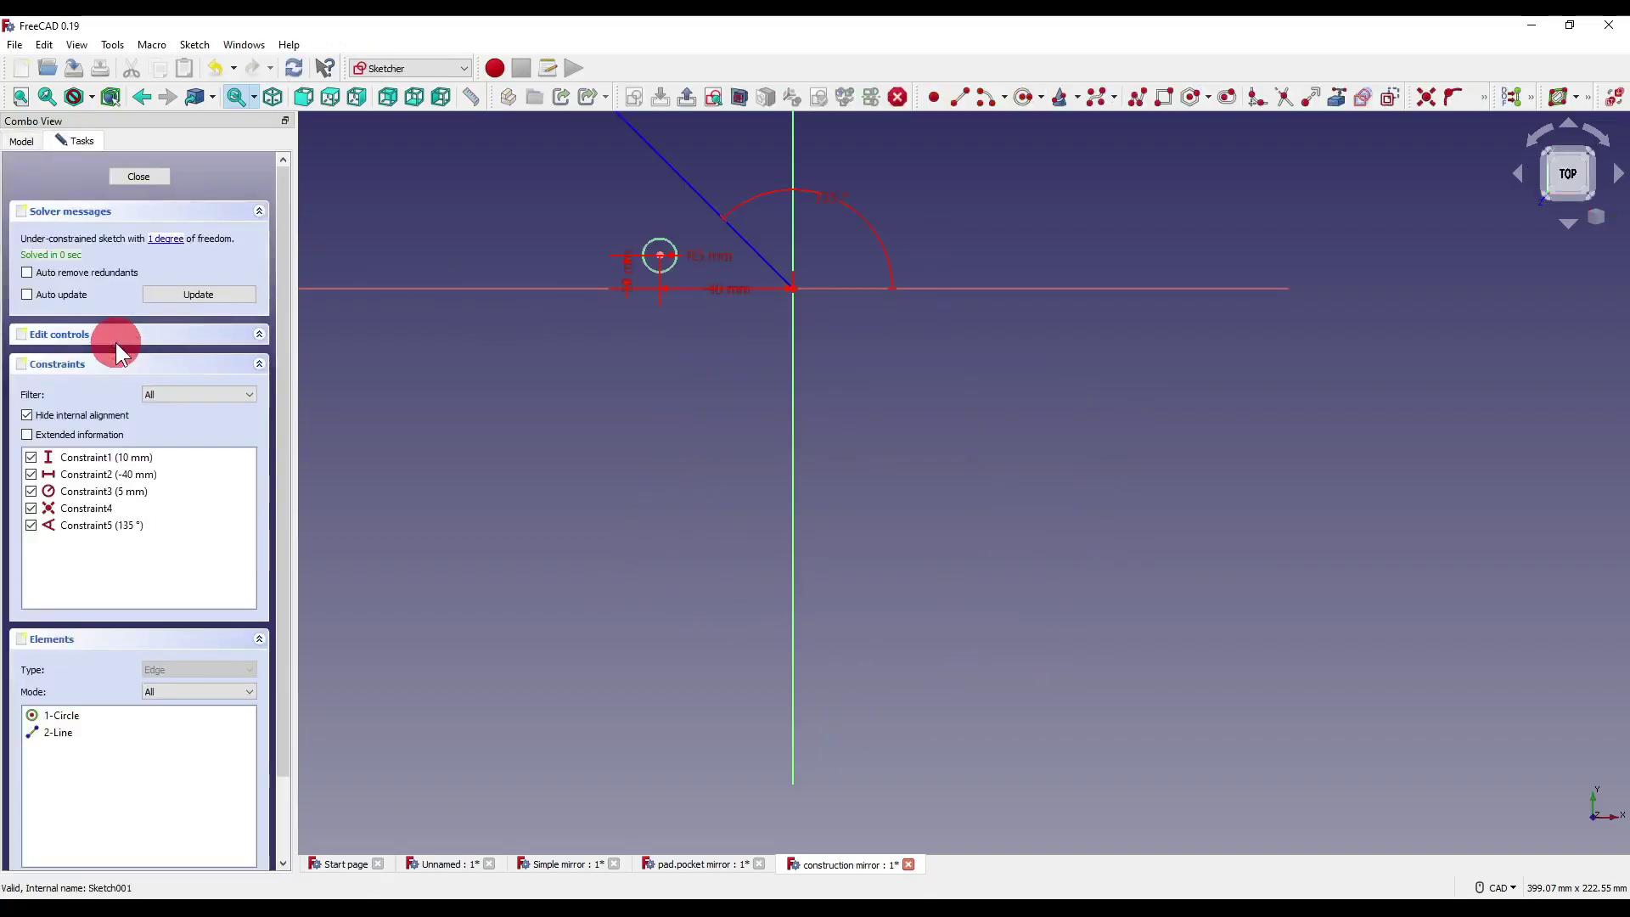
{"action": "left_click", "coordinate": [31, 156]}
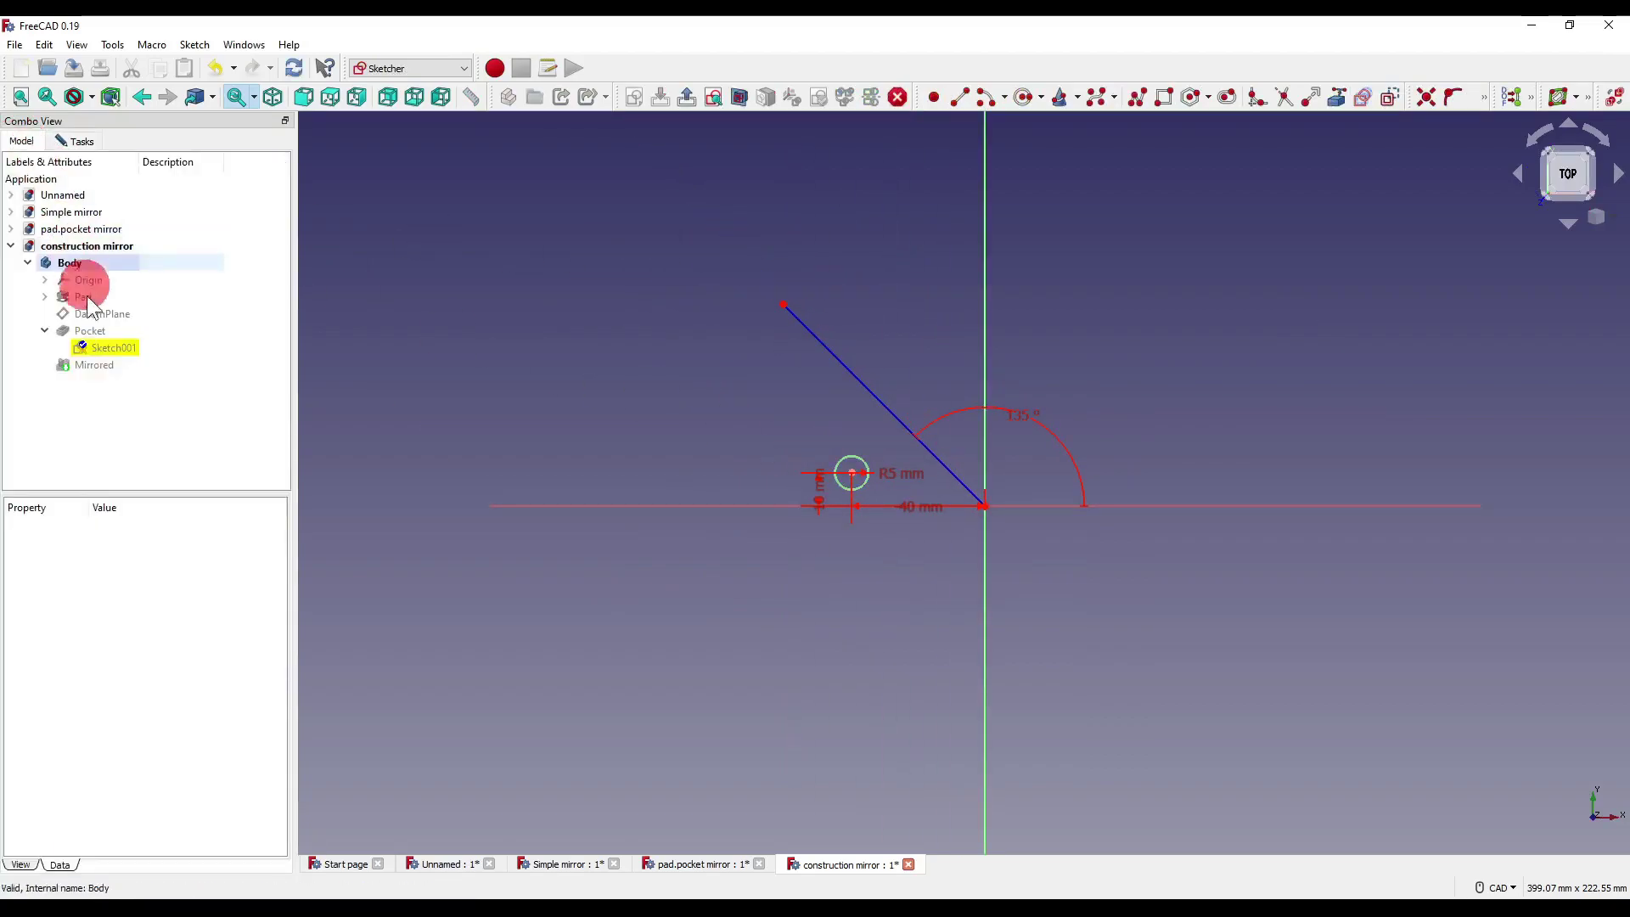
{"action": "left_click", "coordinate": [94, 364]}
{"action": "scroll", "coordinate": [950, 400], "scroll_direction": "up", "scroll_amount": 2}
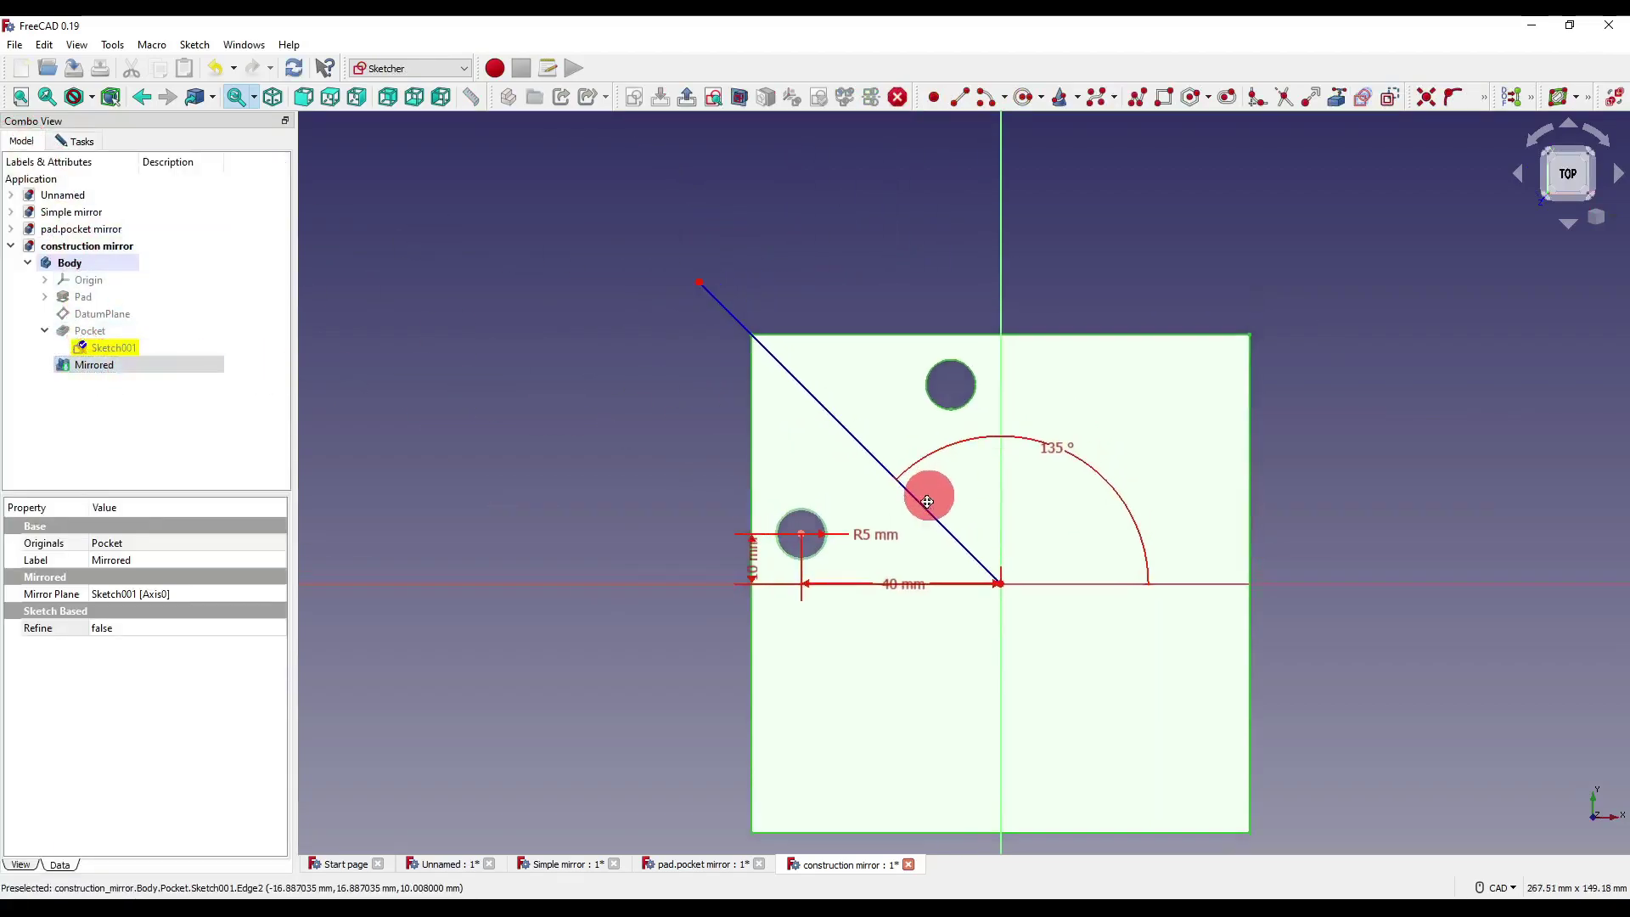
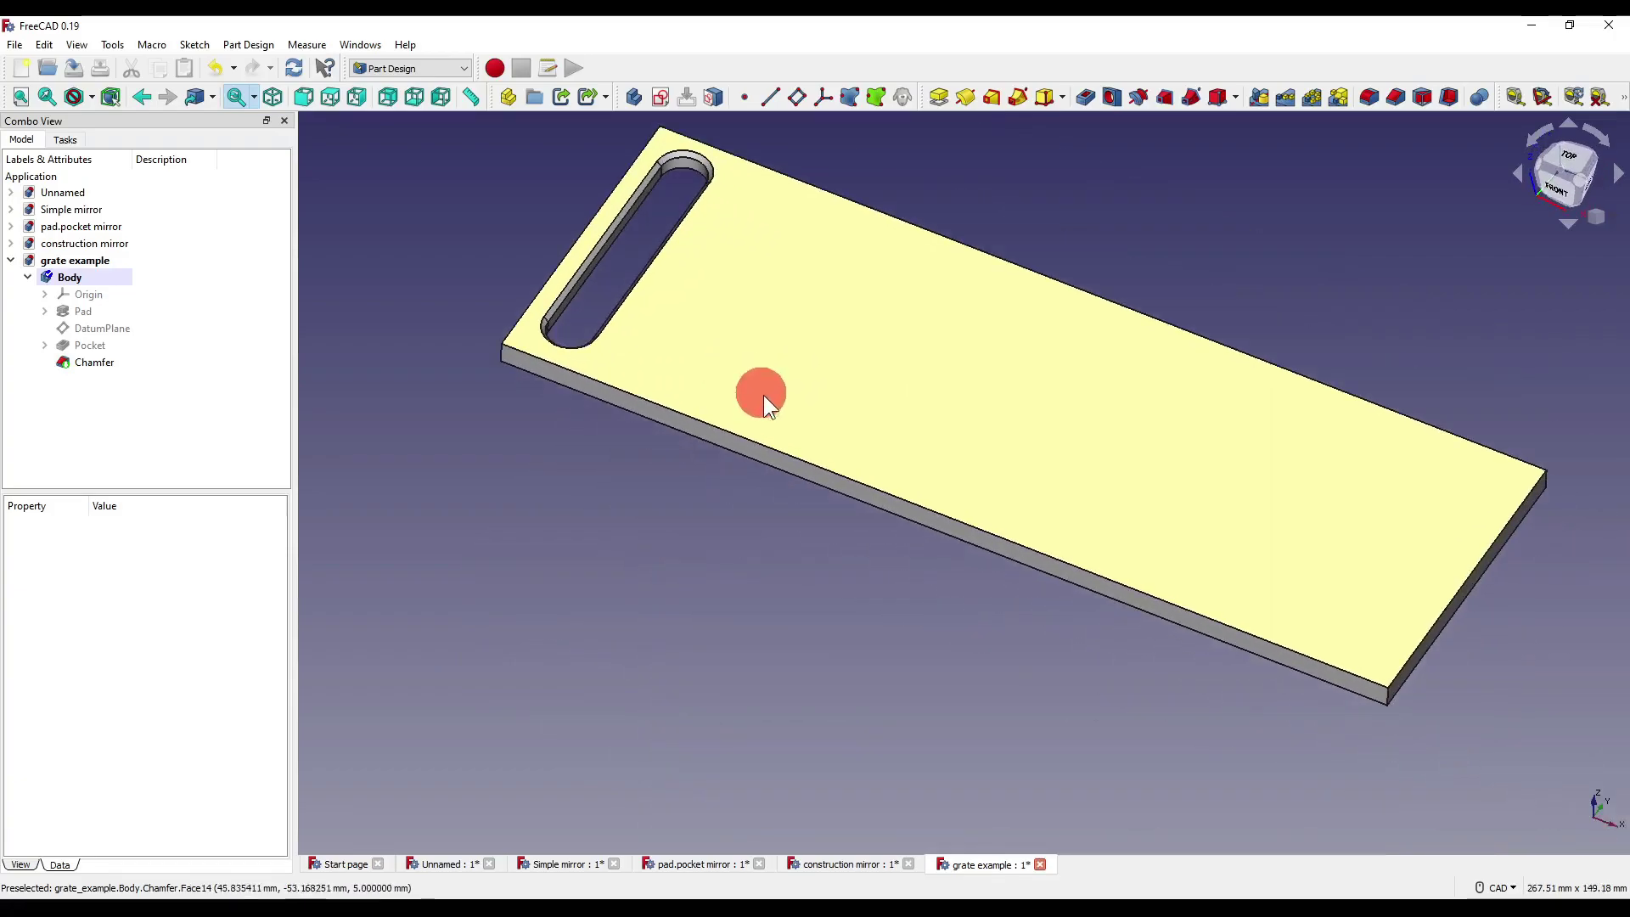
- Create a linear pattern of the grate example's slot Pocket along the horizontal sketch axis
{"action": "scroll", "coordinate": [754, 384], "scroll_direction": "down", "scroll_amount": 3}
{"action": "left_click", "coordinate": [109, 348]}
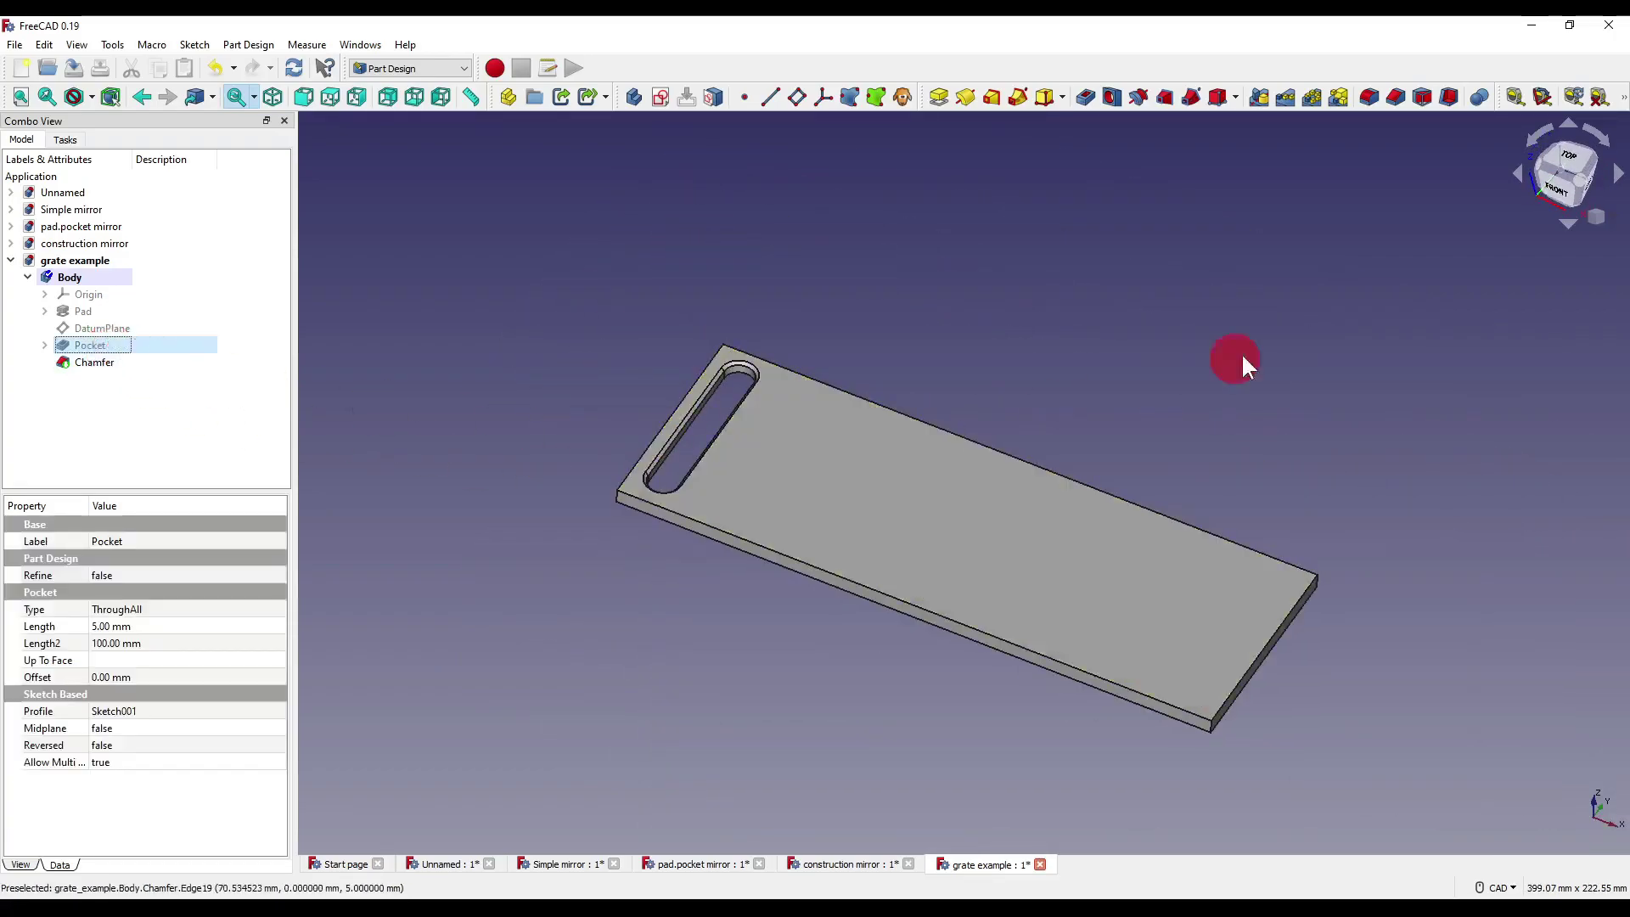
{"action": "left_click", "coordinate": [1287, 94]}
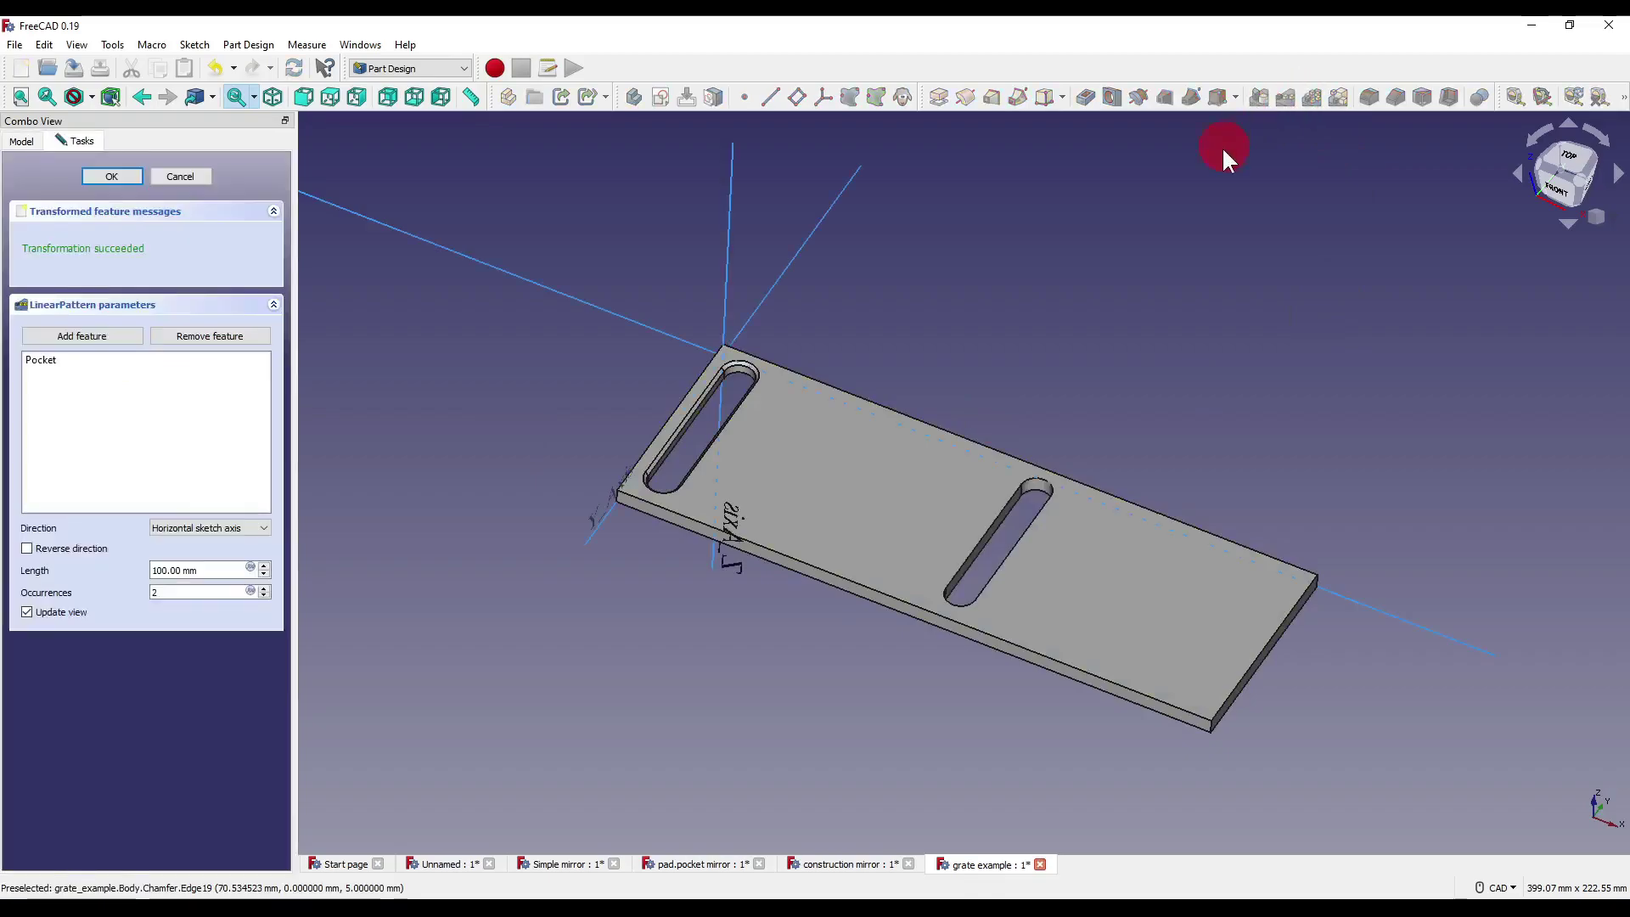
{"action": "middle_click_drag", "start_coordinate": [1073, 385], "coordinate": [875, 355]}
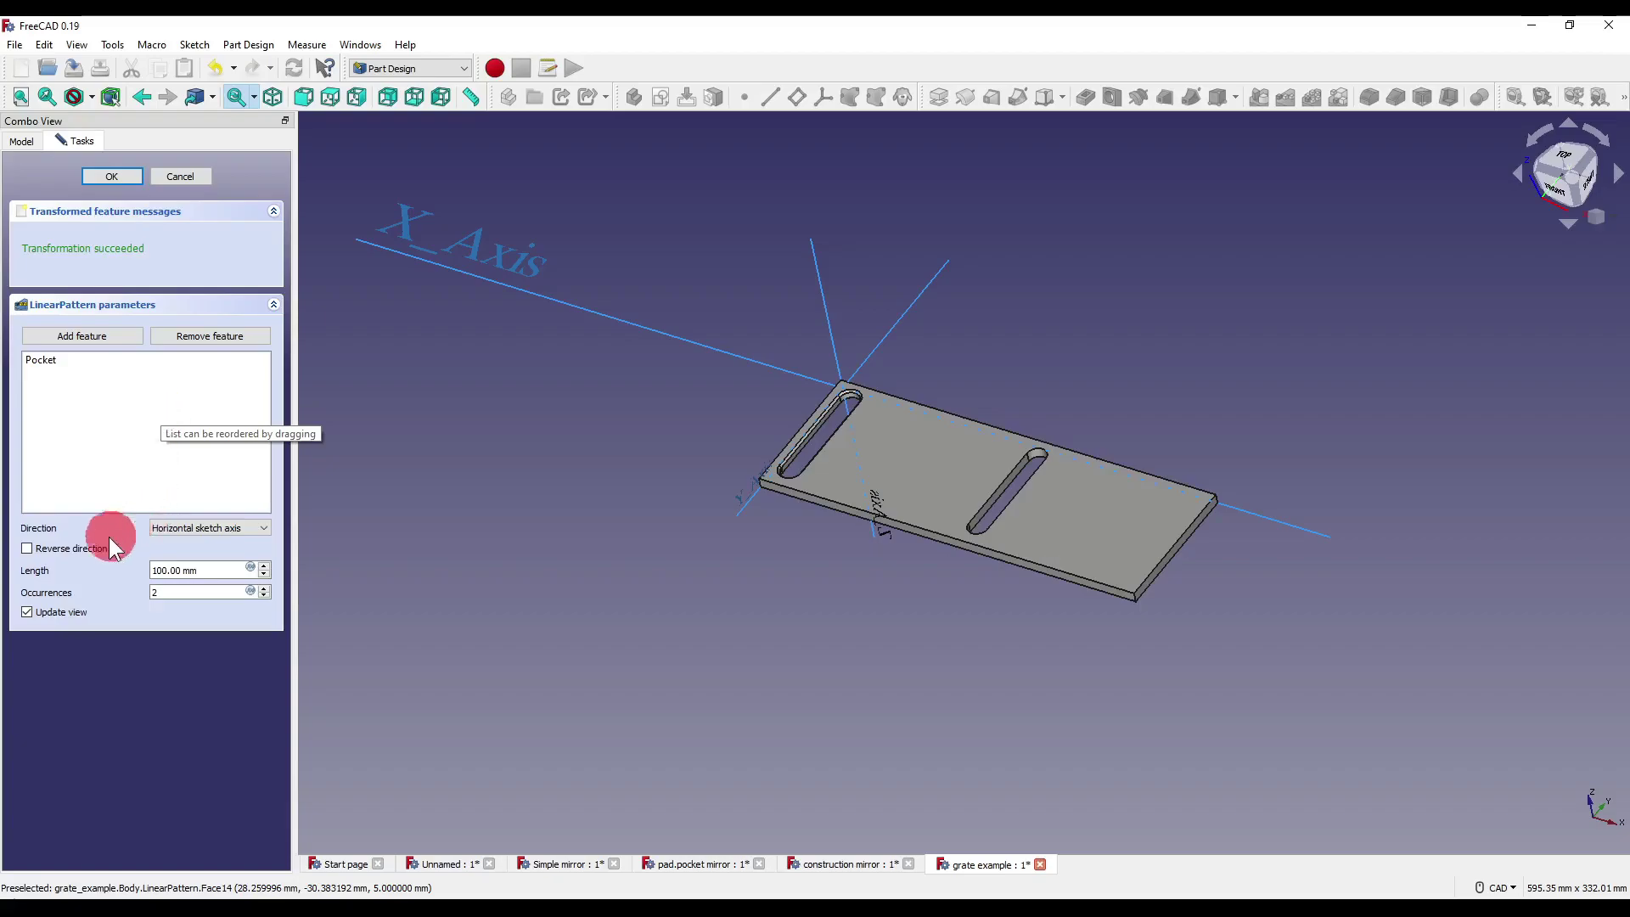
- Try the linear pattern's reverse direction option and examine the original slot near the plate's origin corner
{"action": "left_click", "coordinate": [59, 548]}
{"action": "middle_click_drag", "start_coordinate": [557, 616], "coordinate": [488, 624]}
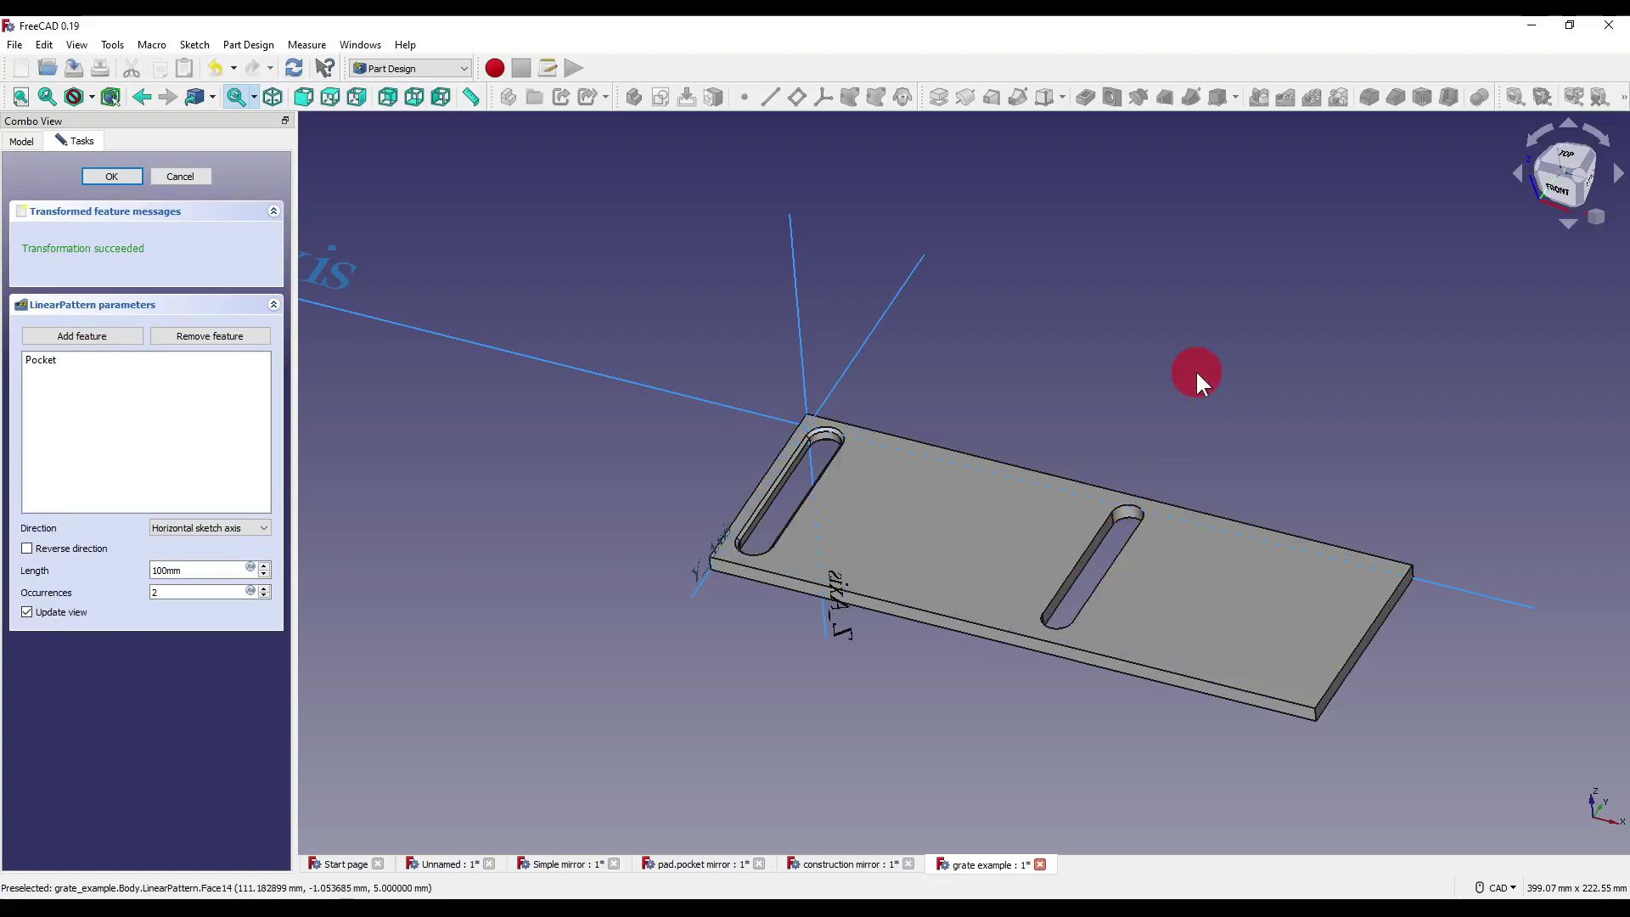
{"action": "scroll", "coordinate": [838, 462], "scroll_direction": "up", "scroll_amount": 6}
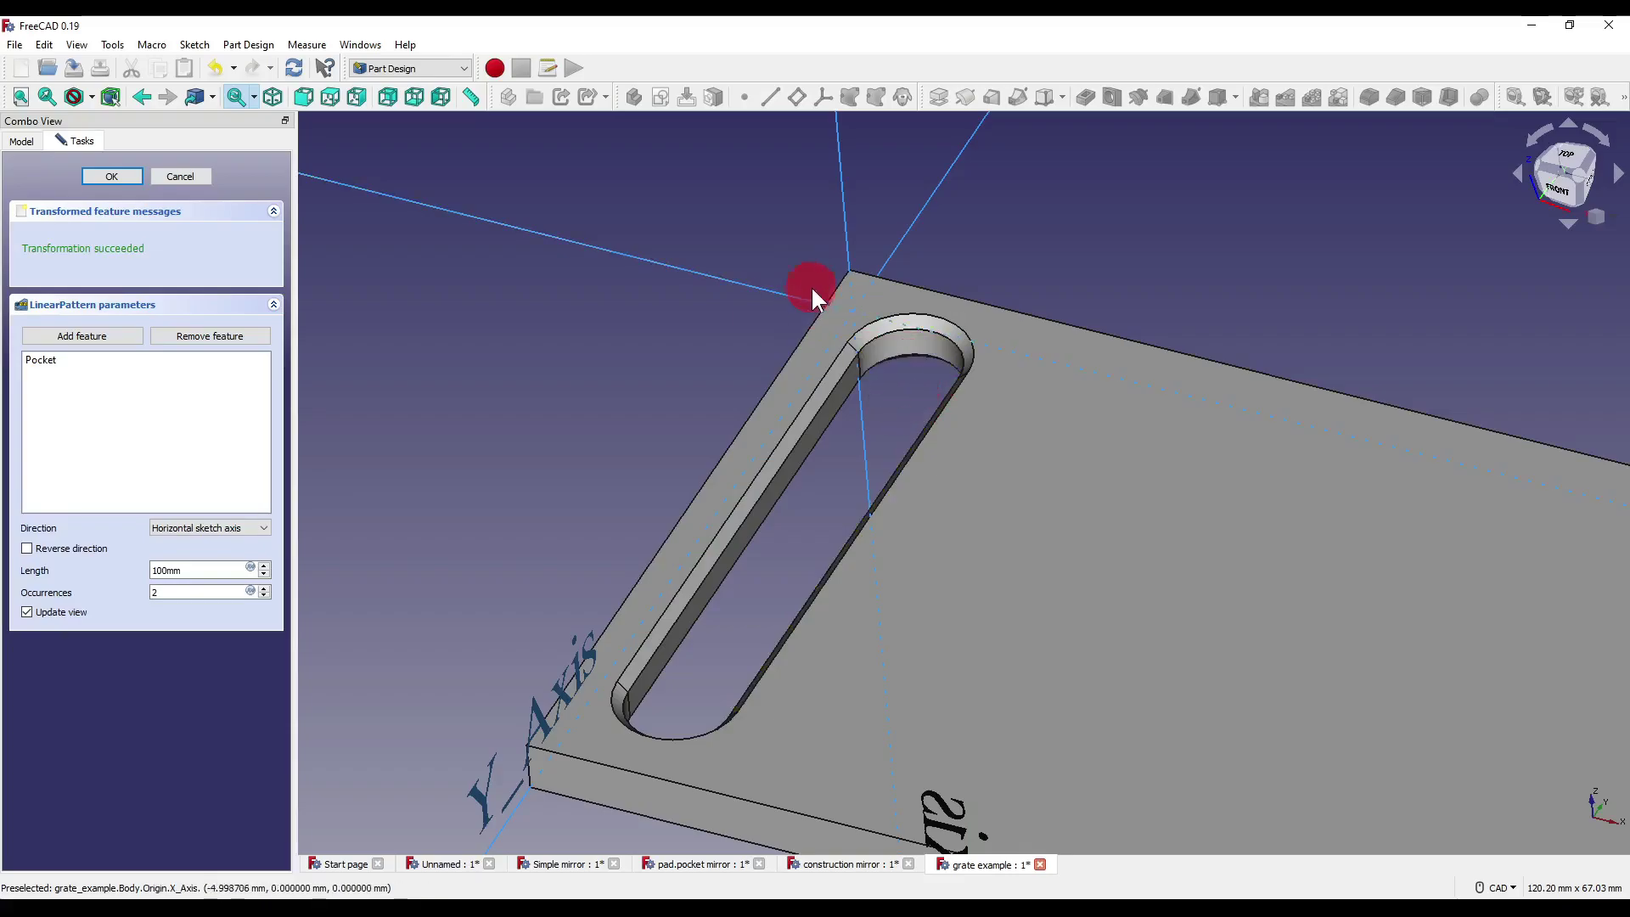
{"action": "scroll", "coordinate": [844, 302], "scroll_direction": "down", "scroll_amount": 5}
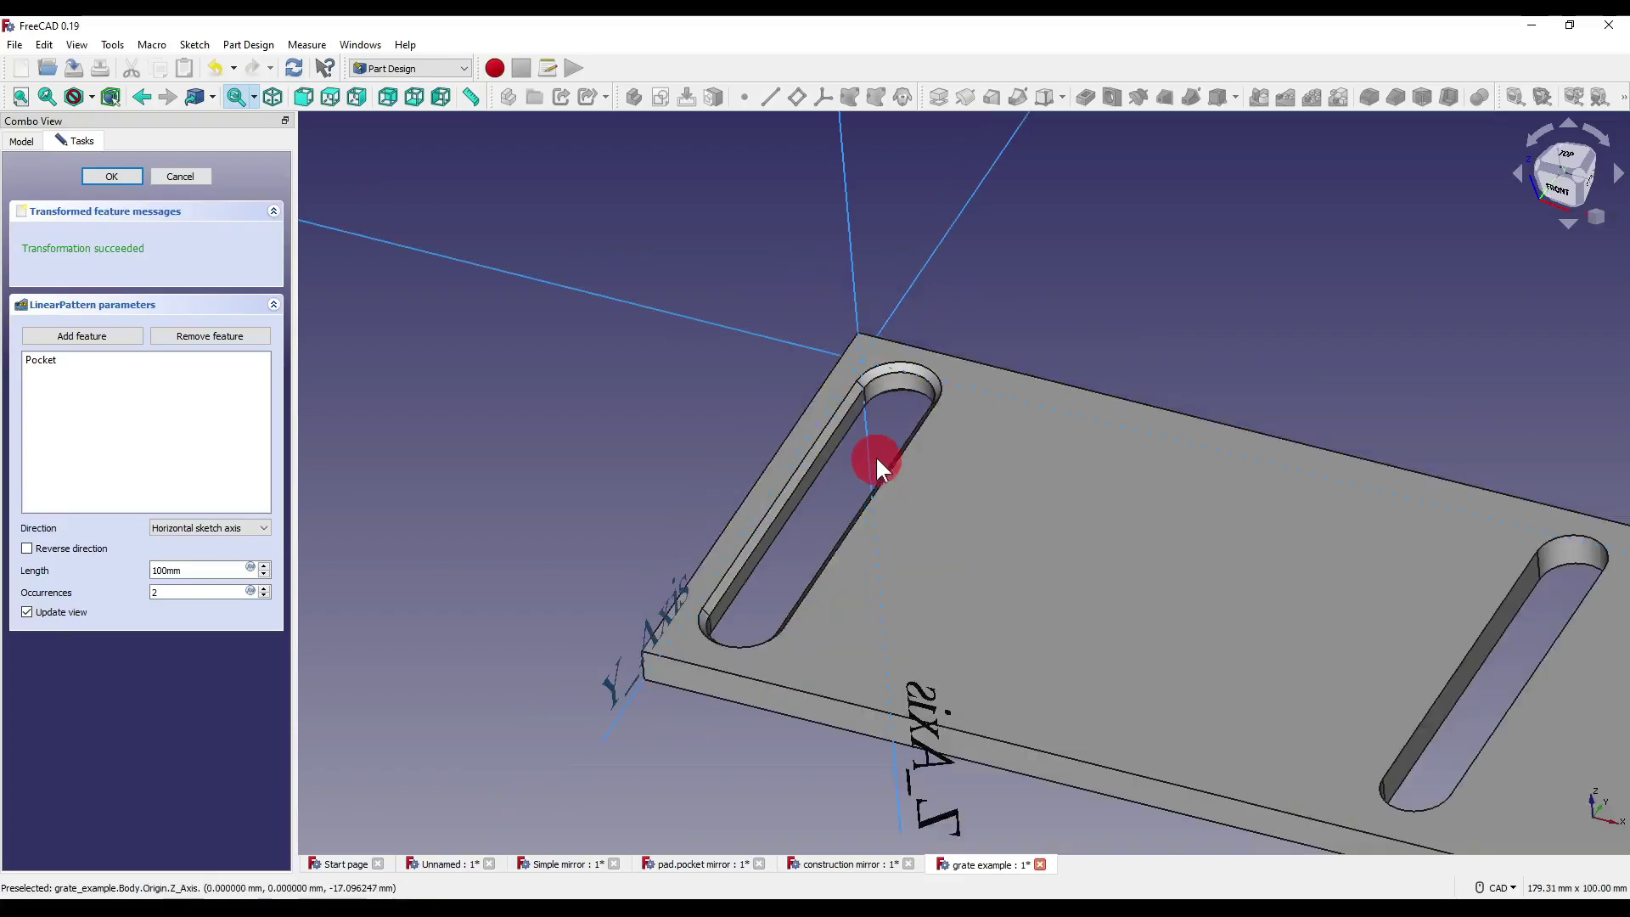
- Set the linear pattern's length to 180 mm
{"action": "left_click", "coordinate": [165, 566]}
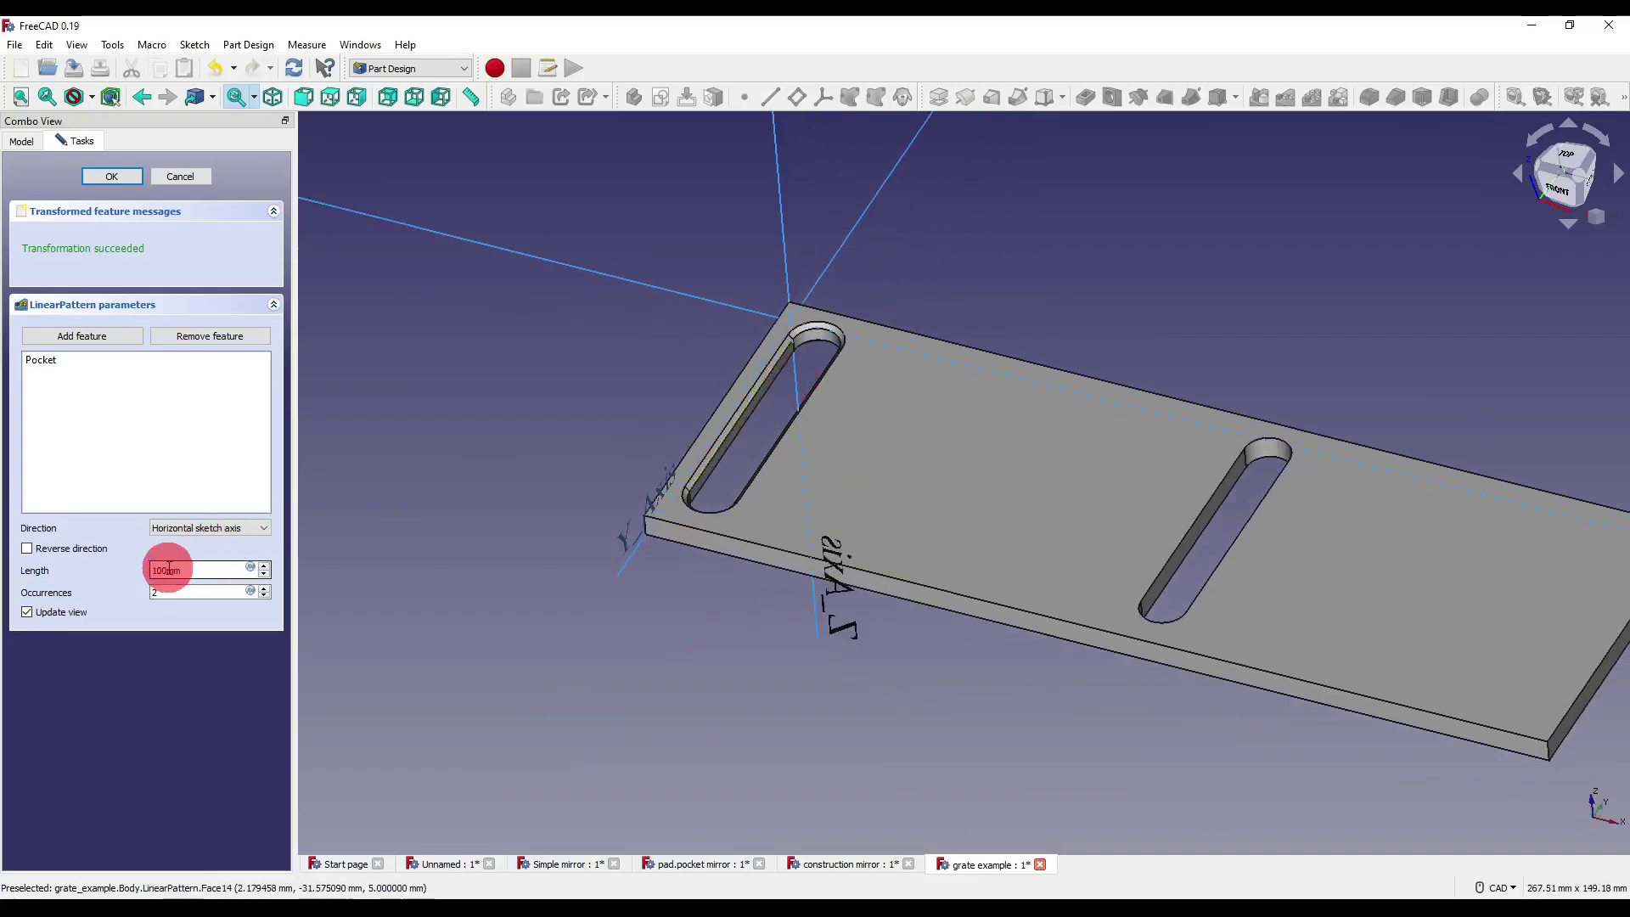
{"action": "key", "text": "BackSpace"}
{"action": "key", "text": "BackSpace"}
{"action": "type", "text": "80"}
{"action": "scroll", "coordinate": [838, 702], "scroll_direction": "down", "scroll_amount": 3}
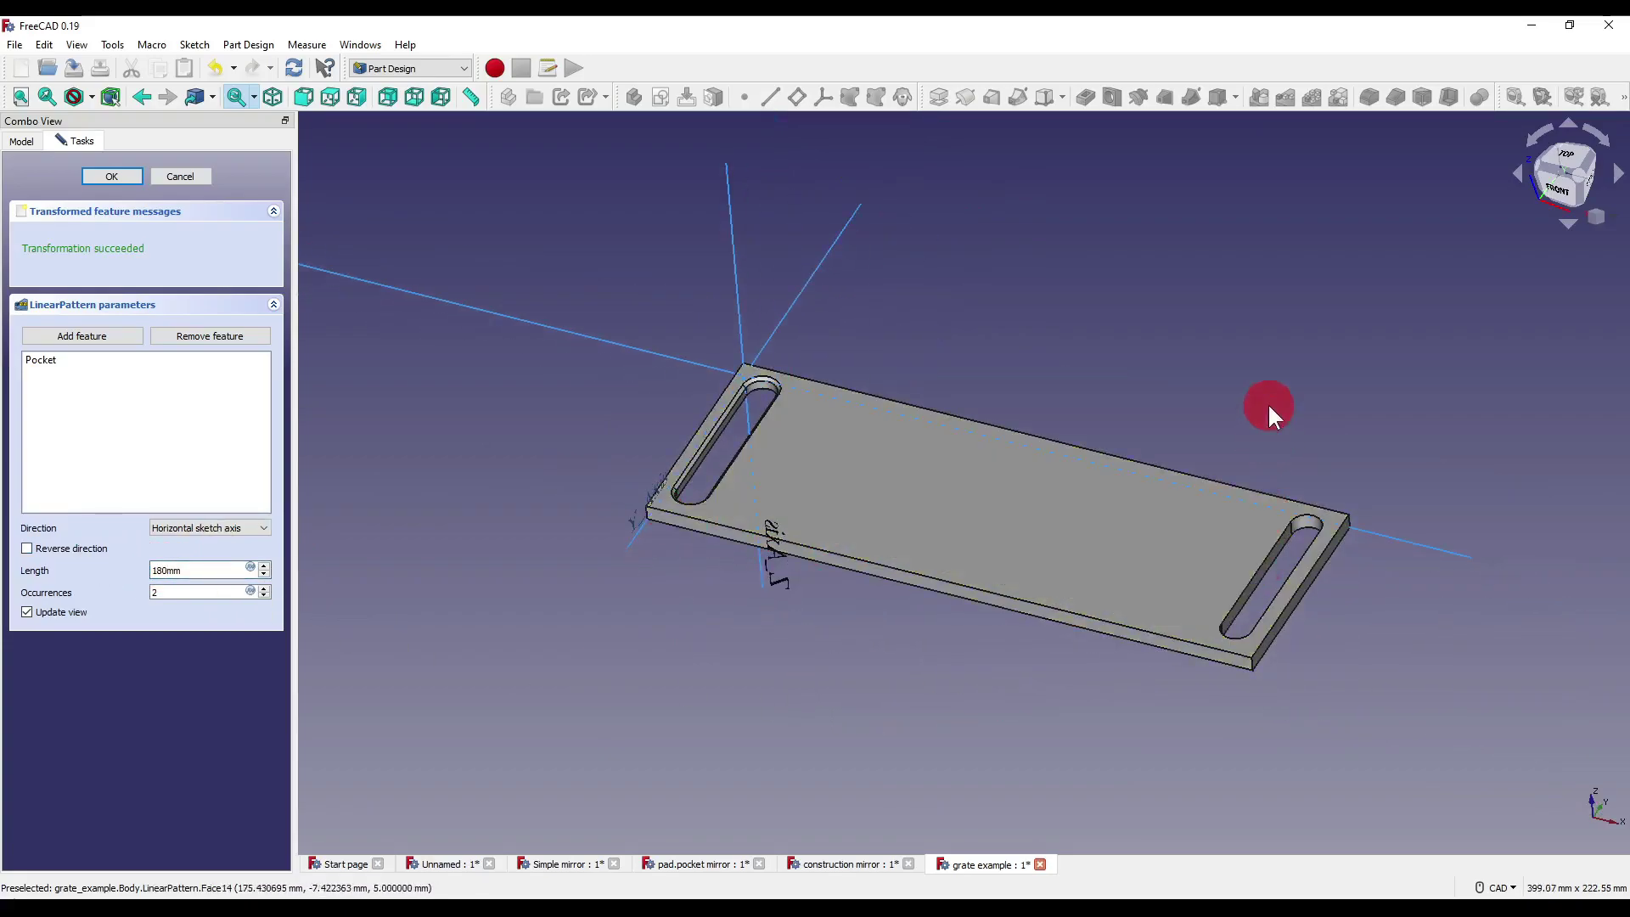
- Set the linear pattern to 6 occurrences and inspect the slots from the top and in isometric view
{"action": "left_click", "coordinate": [1564, 162]}
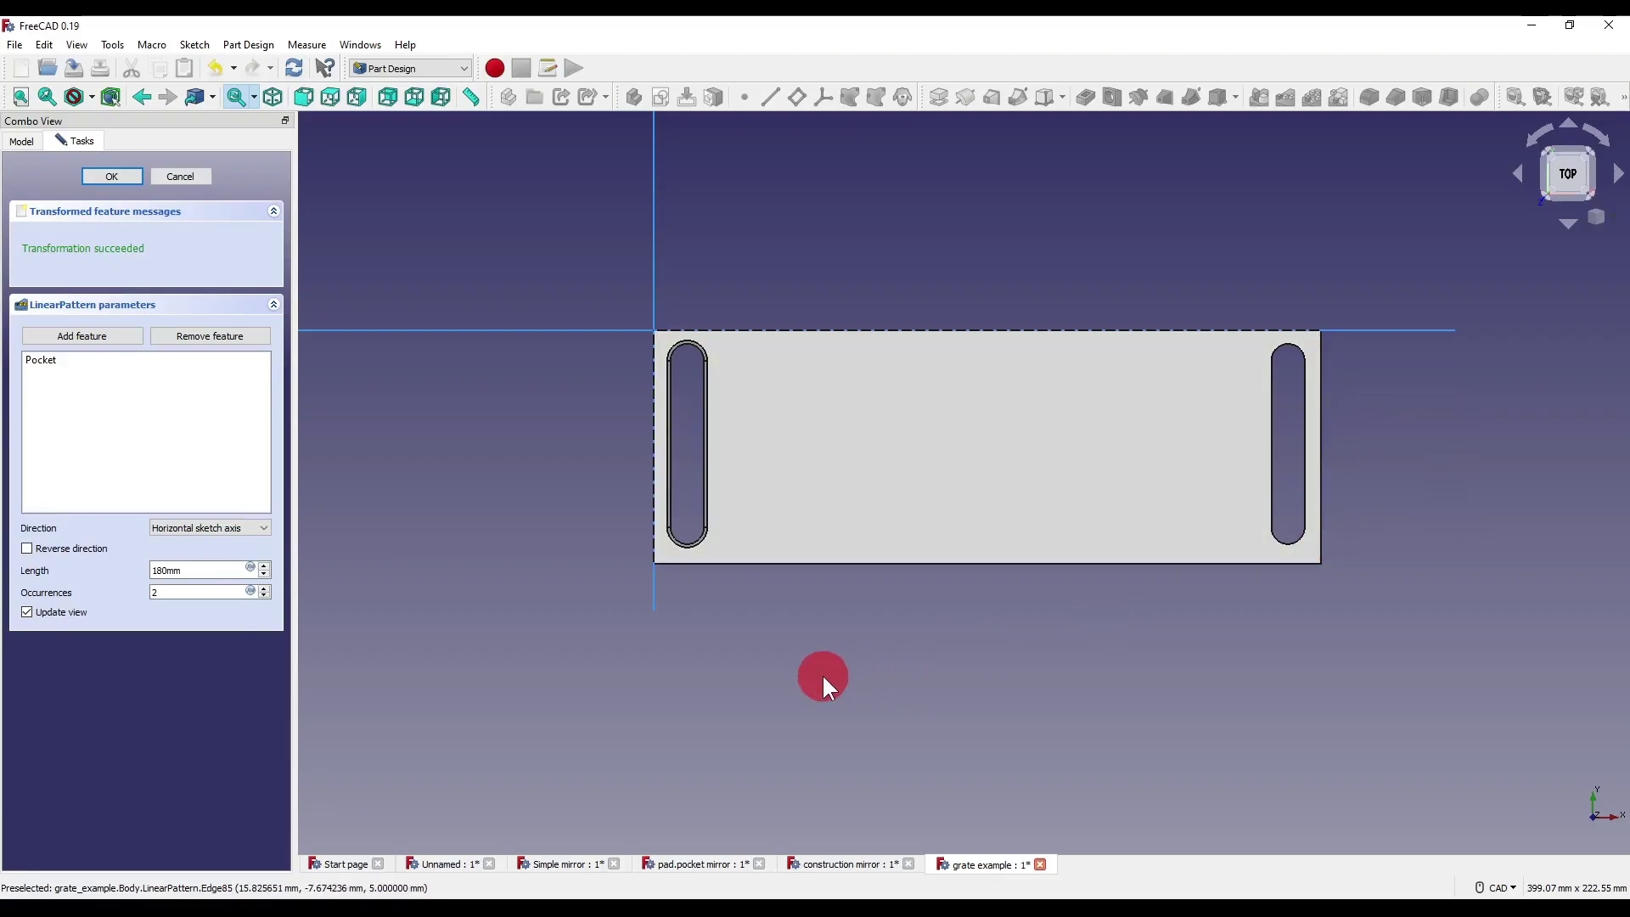
{"action": "double_click", "coordinate": [171, 592]}
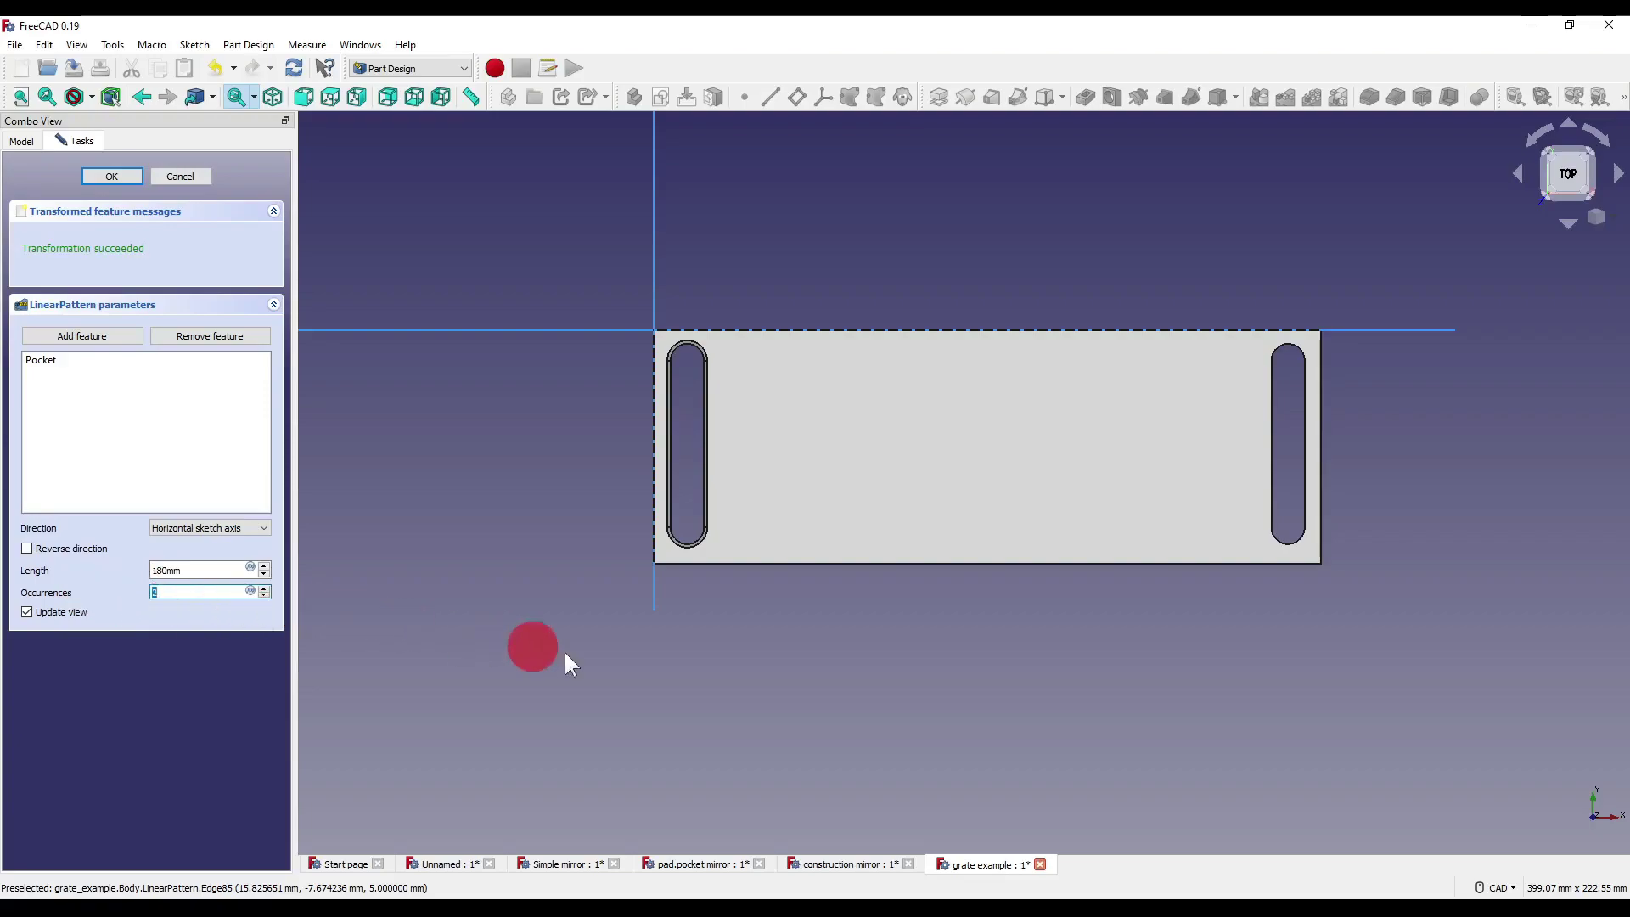
{"action": "type", "text": "6"}
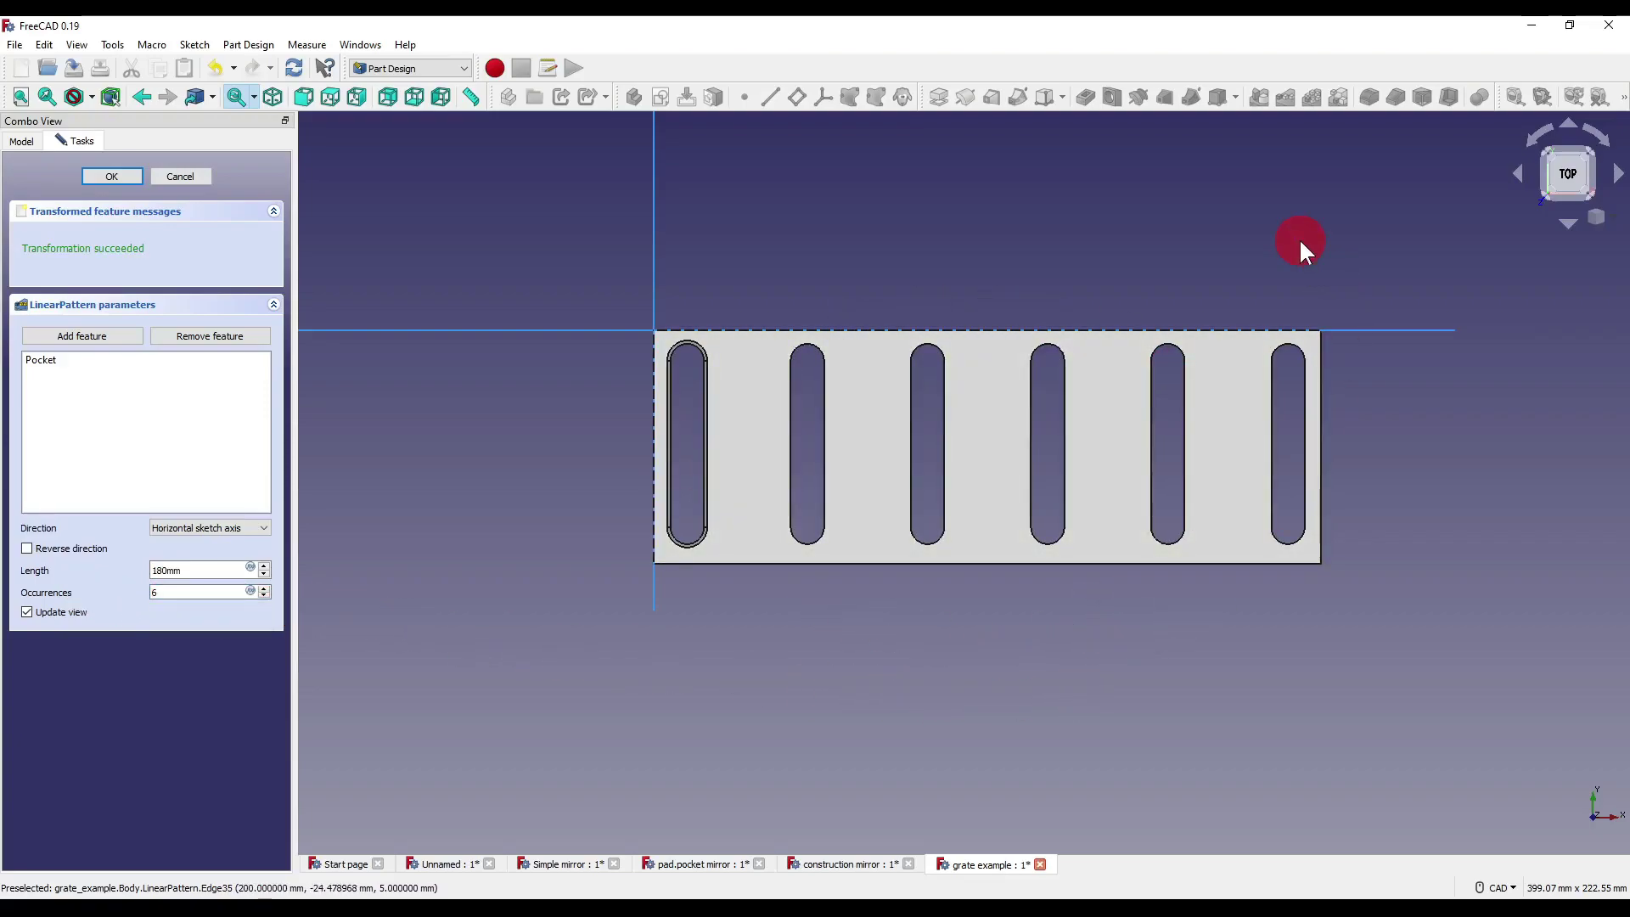
{"action": "type", "text": "0"}
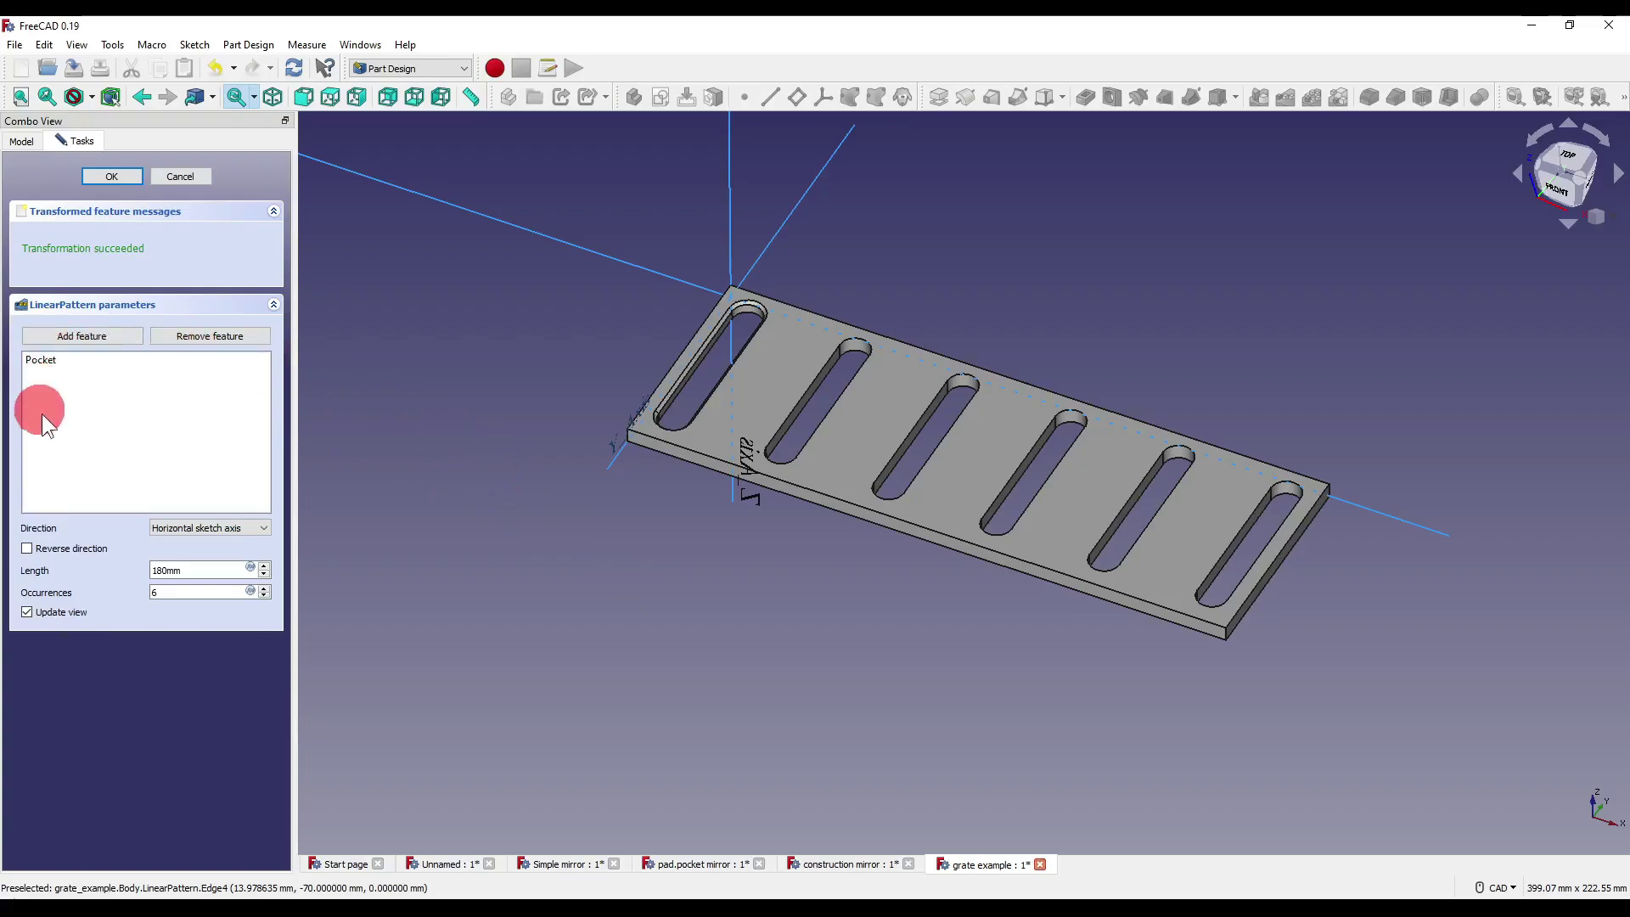
- Add the slot's Chamfer to the linear pattern's features and inspect the chamfered slots across the grate
{"action": "left_click", "coordinate": [88, 340]}
{"action": "left_click", "coordinate": [25, 140]}
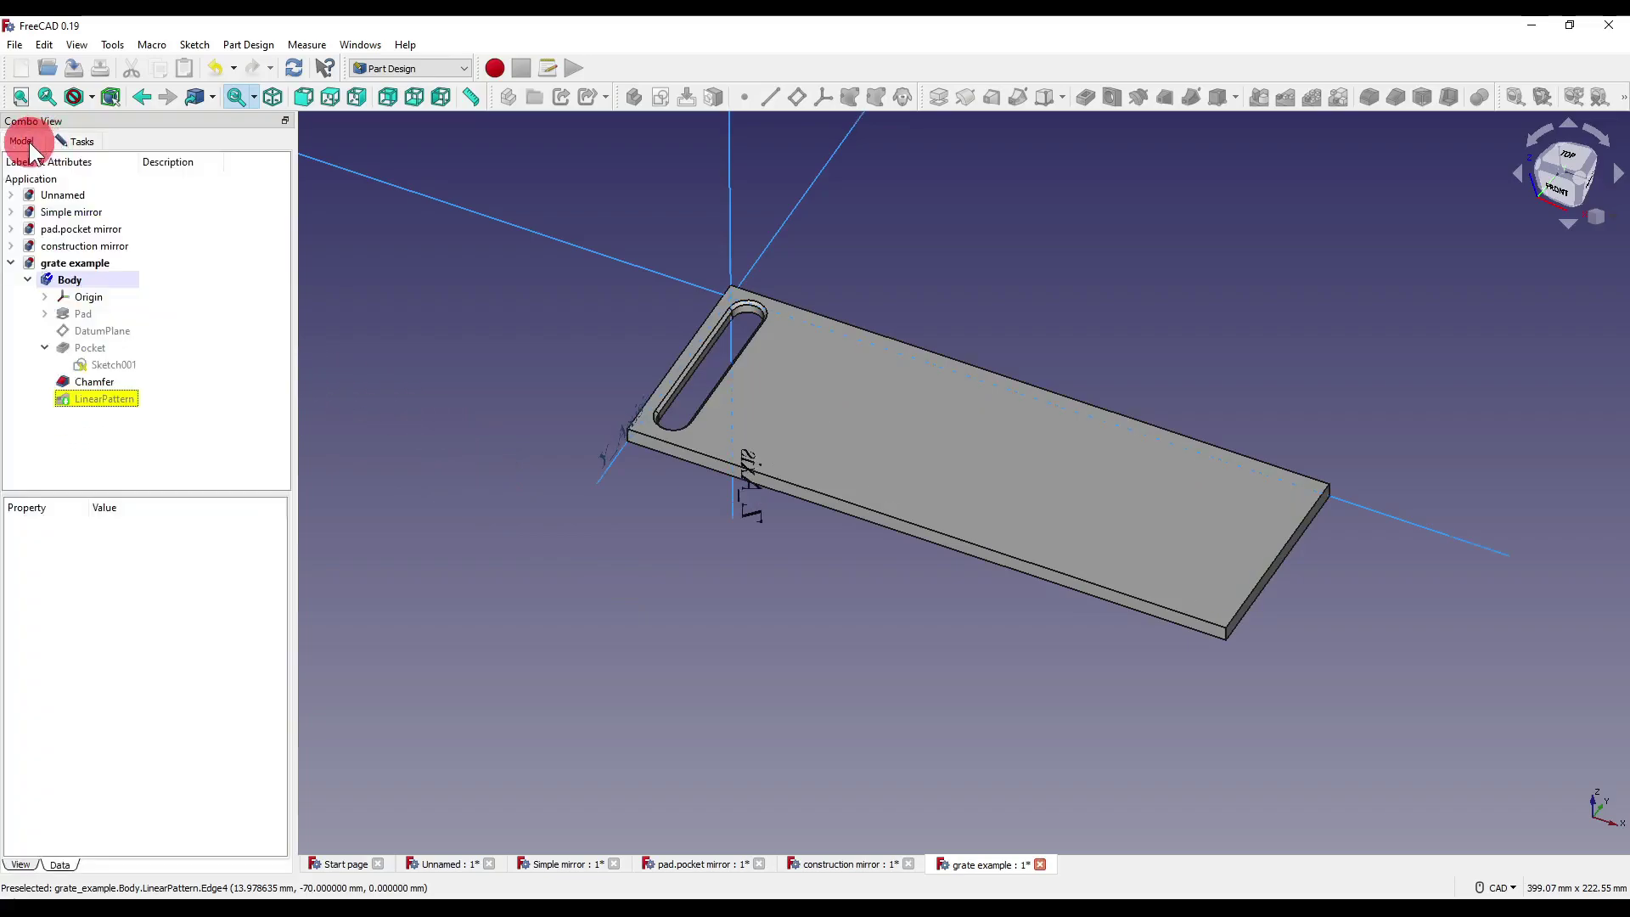
{"action": "left_click", "coordinate": [99, 384]}
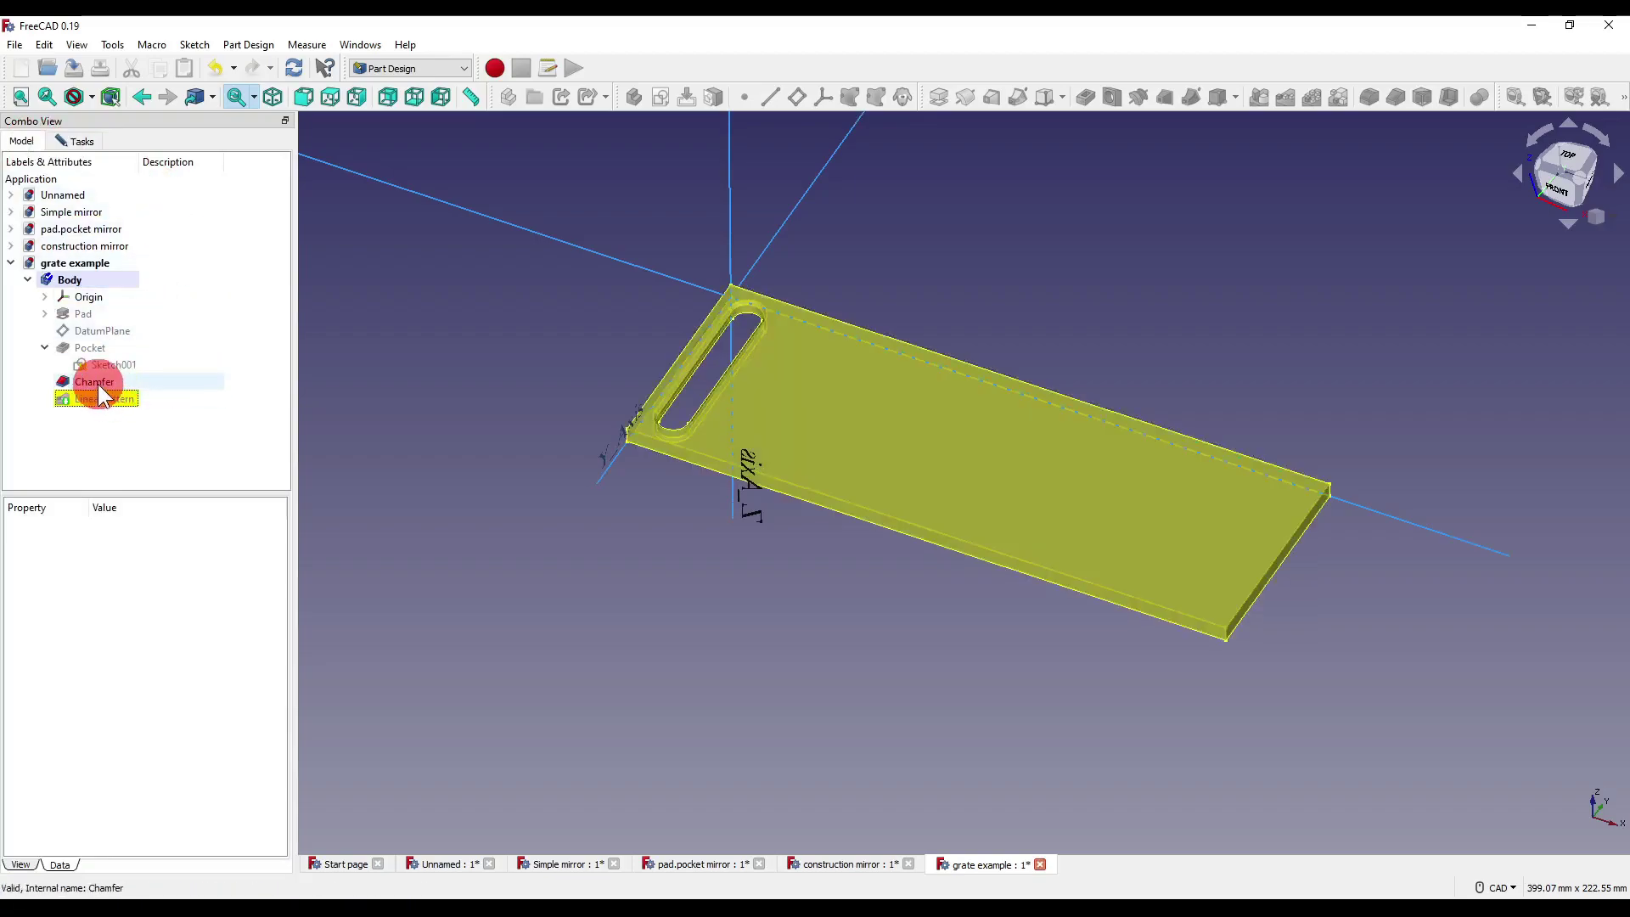
{"action": "middle_click_drag", "start_coordinate": [691, 667], "coordinate": [944, 715]}
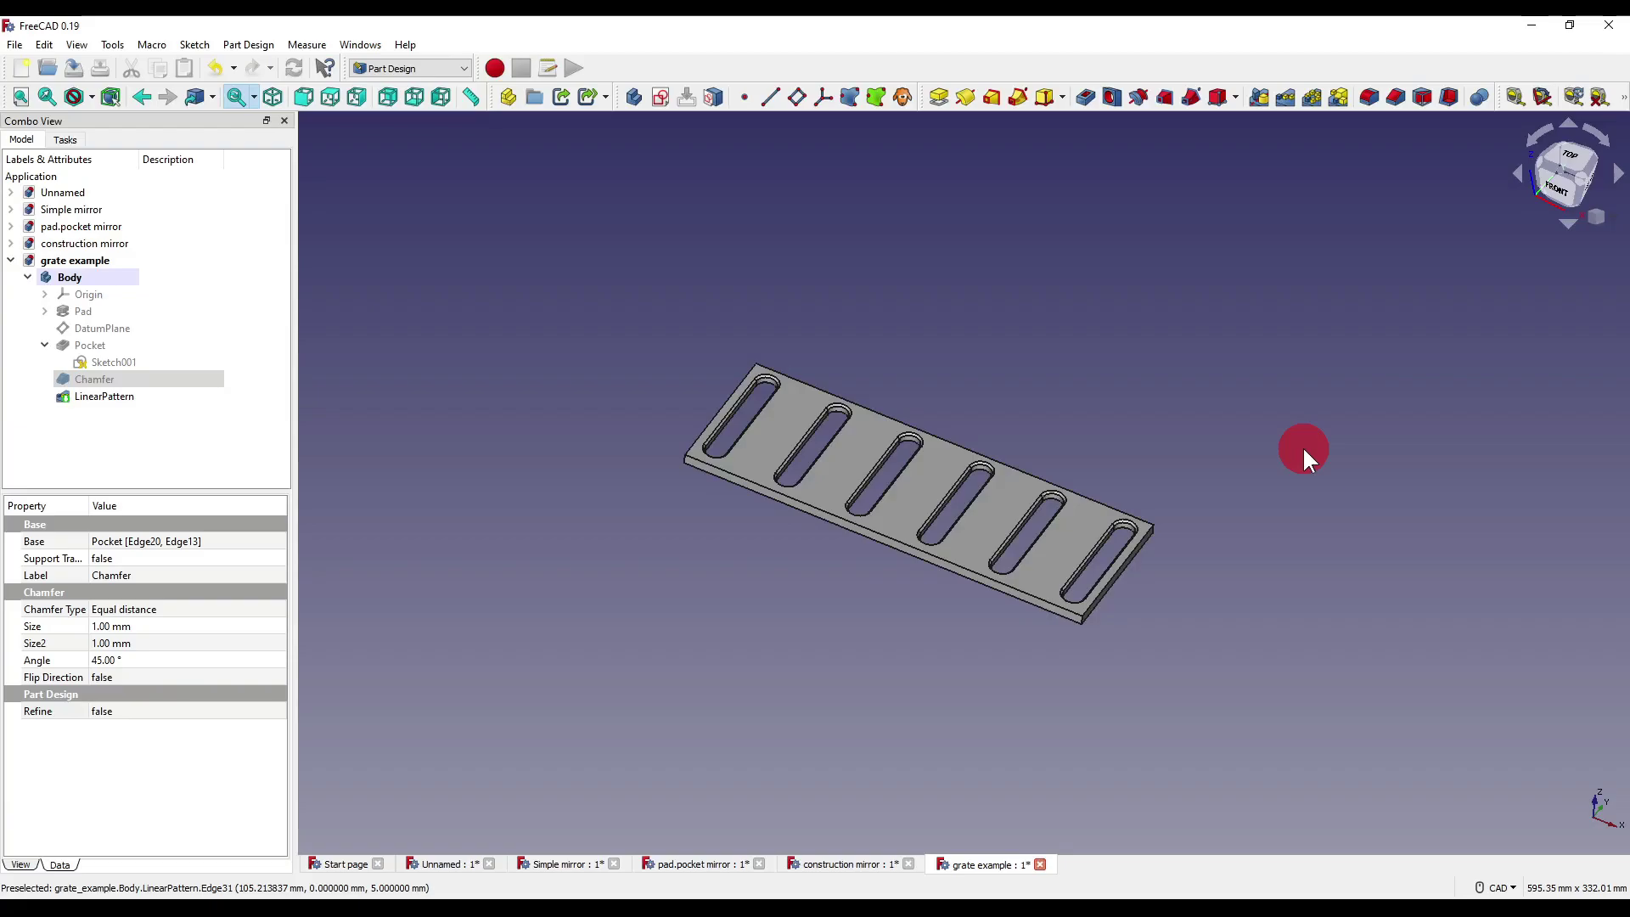
{"action": "left_click", "coordinate": [1304, 451]}
{"action": "middle_click_drag", "start_coordinate": [1304, 451], "coordinate": [1342, 434]}
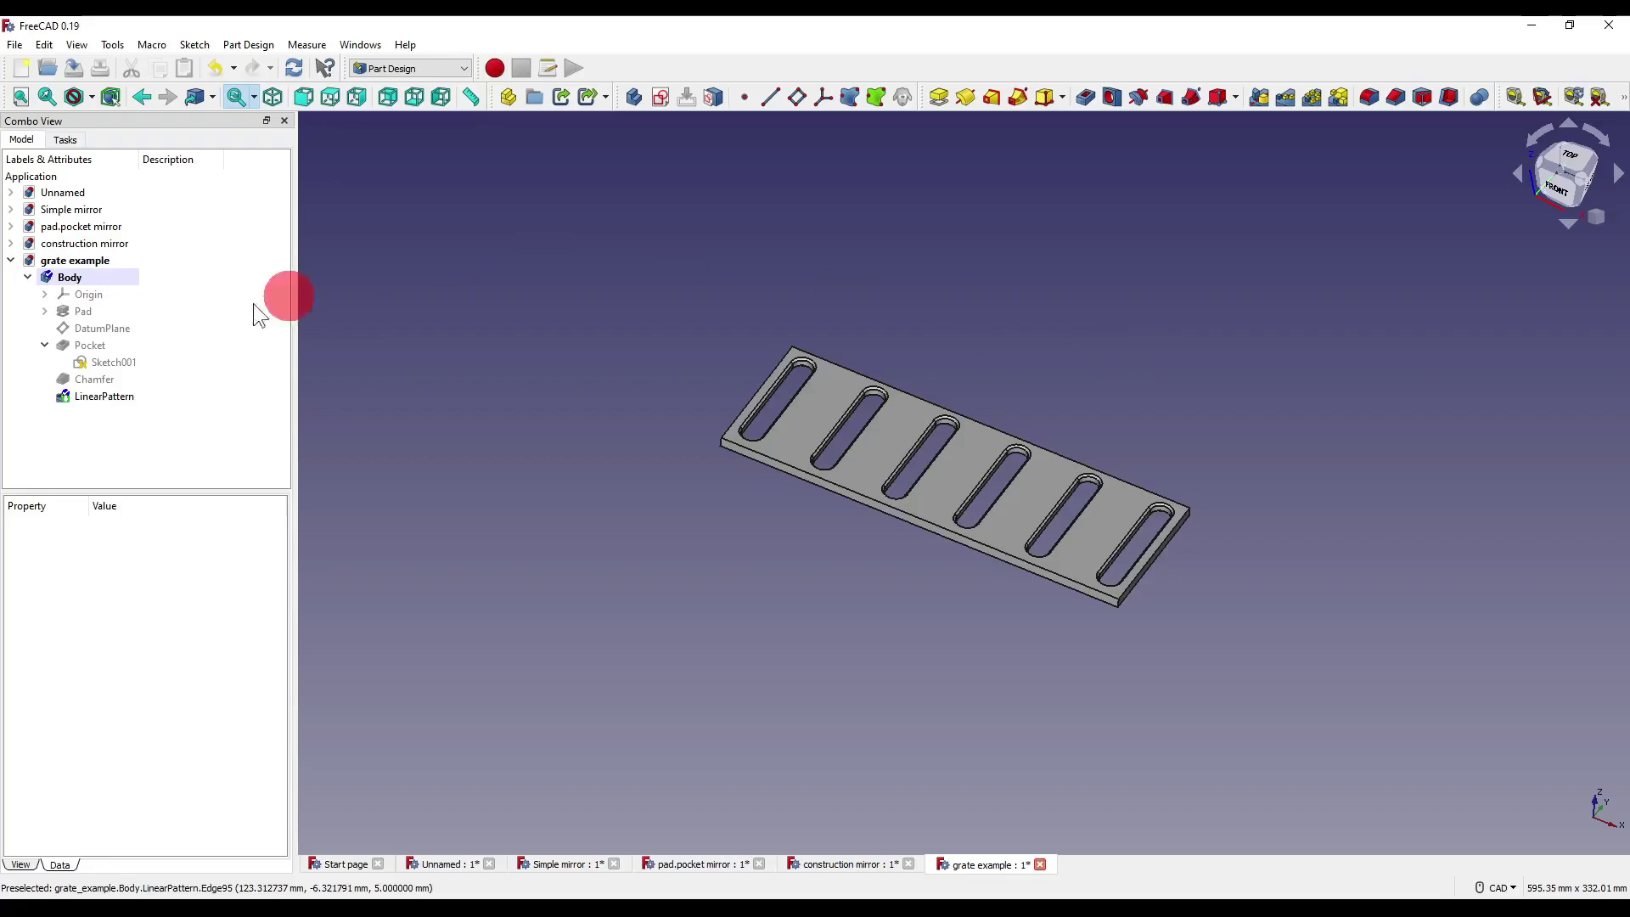
- Edit the grate's linear pattern, setting its length to 200 mm and its occurrences to 10
{"action": "left_click", "coordinate": [93, 396]}
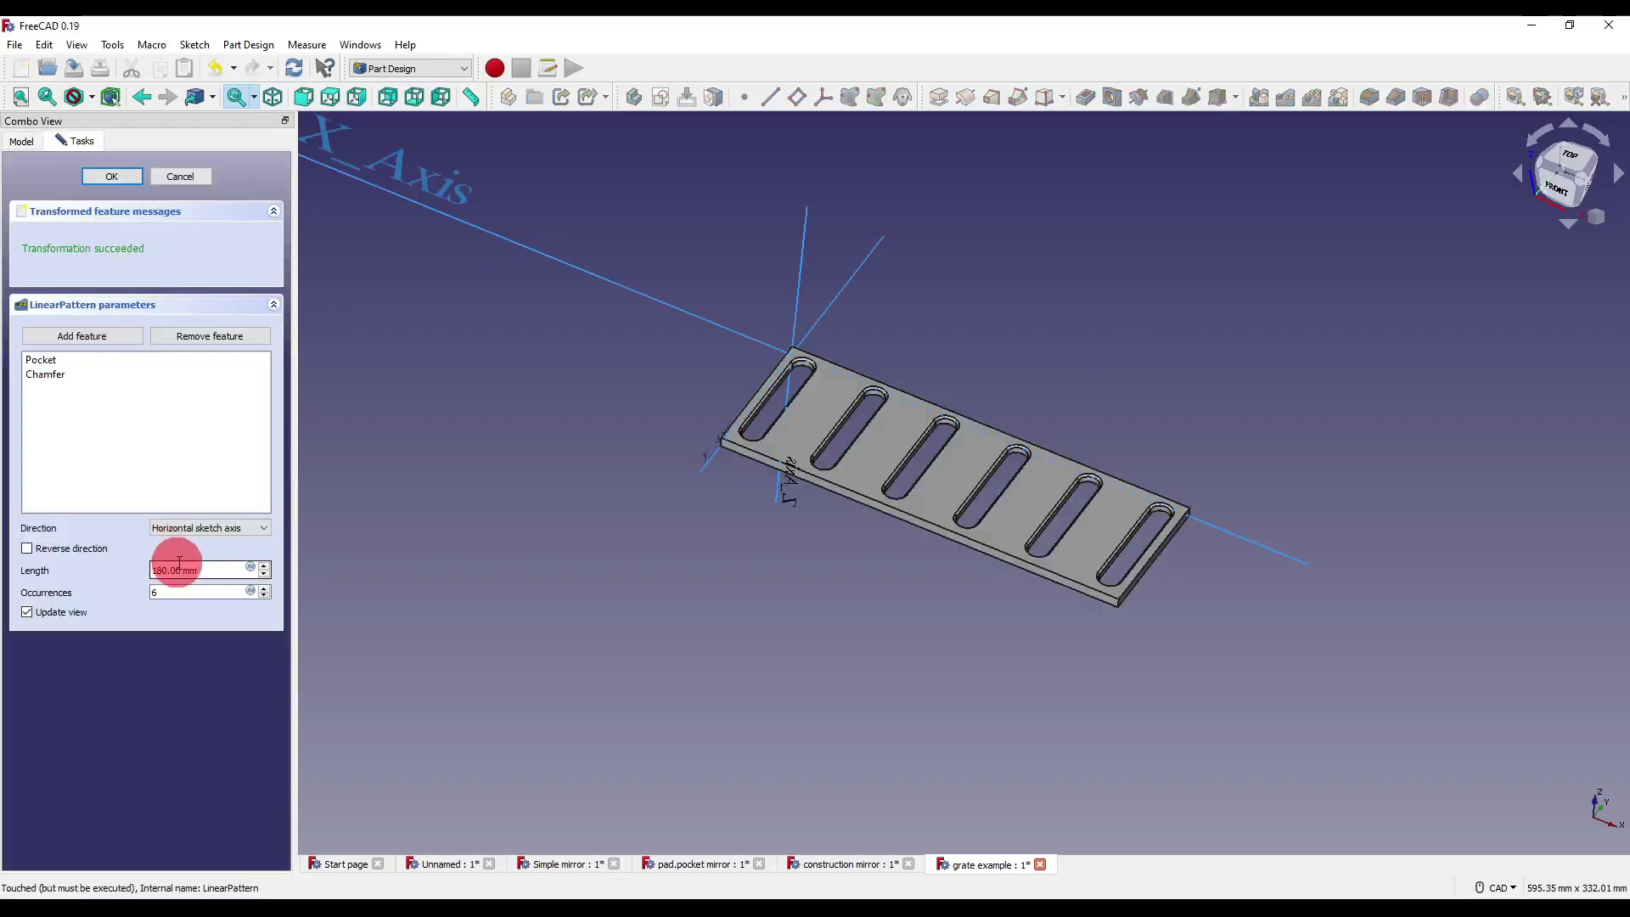
{"action": "type", "text": "200"}
{"action": "key", "text": "Tab"}
{"action": "type", "text": "10"}
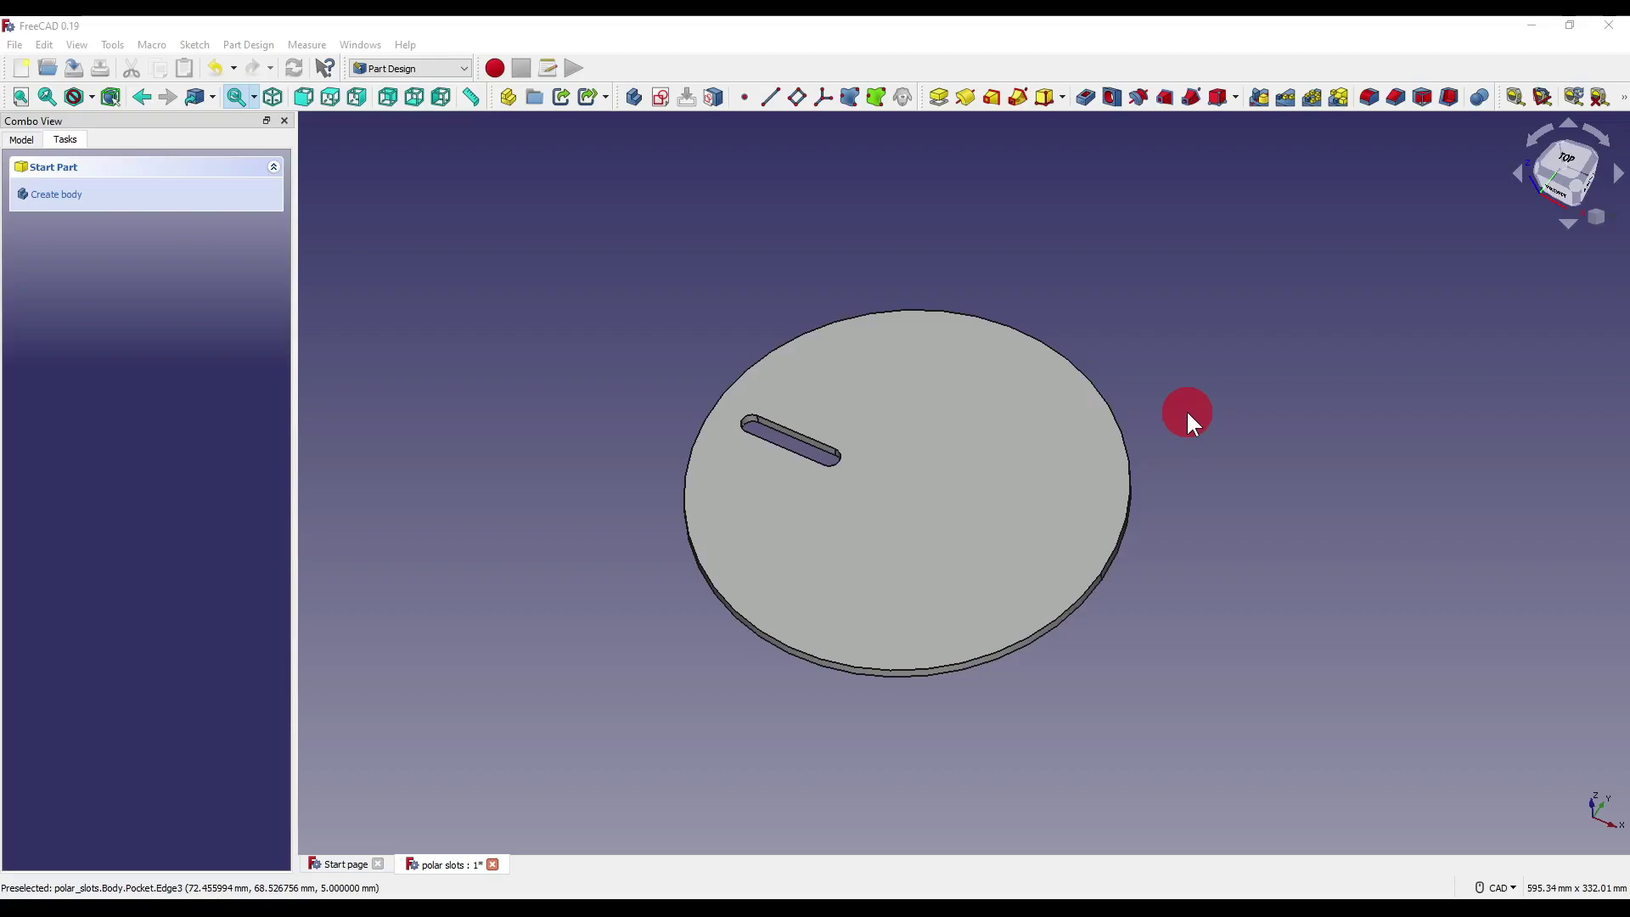
- Create a polar pattern of the round plate's slot Pocket about the normal sketch axis
{"action": "middle_click_drag", "start_coordinate": [1188, 415], "coordinate": [1173, 400]}
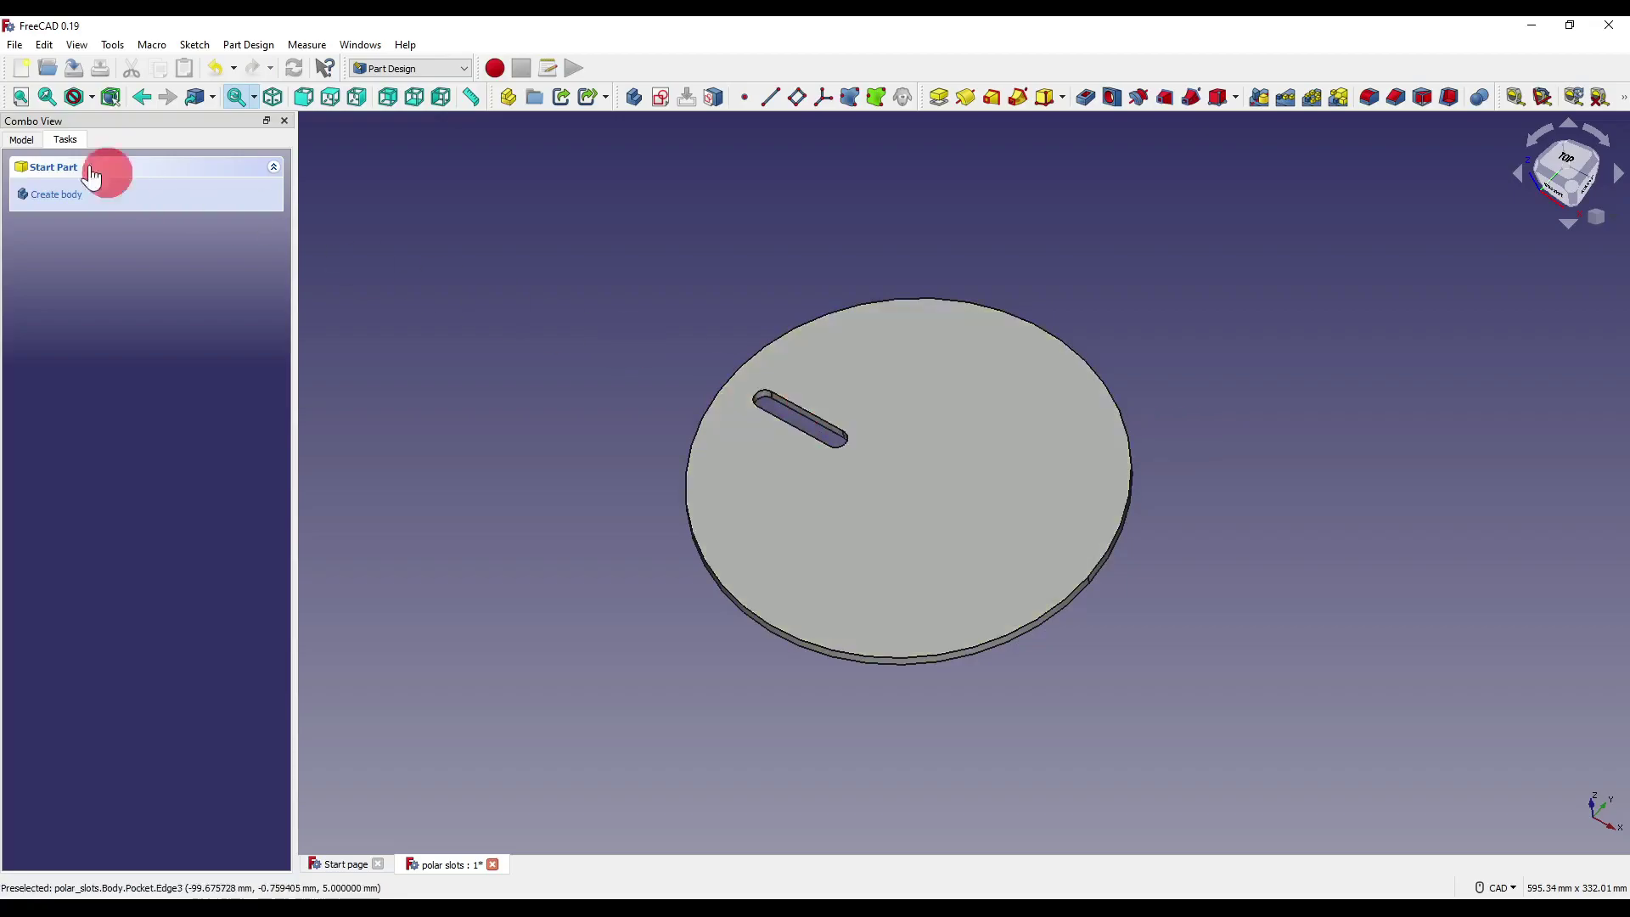
{"action": "left_click", "coordinate": [22, 139]}
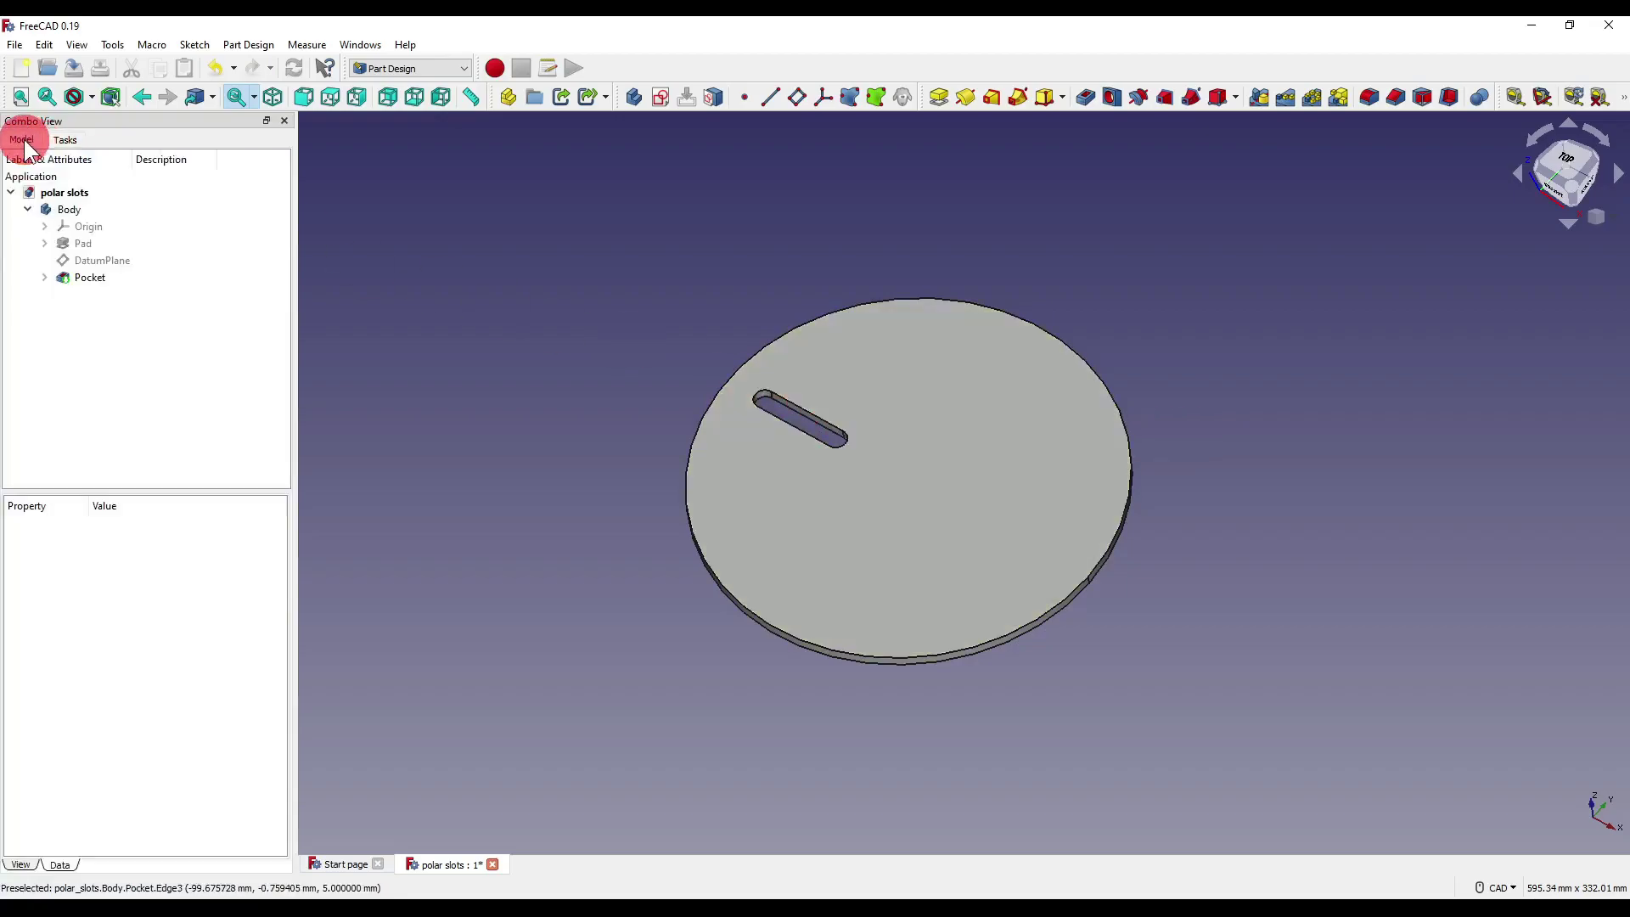
{"action": "left_click", "coordinate": [104, 278]}
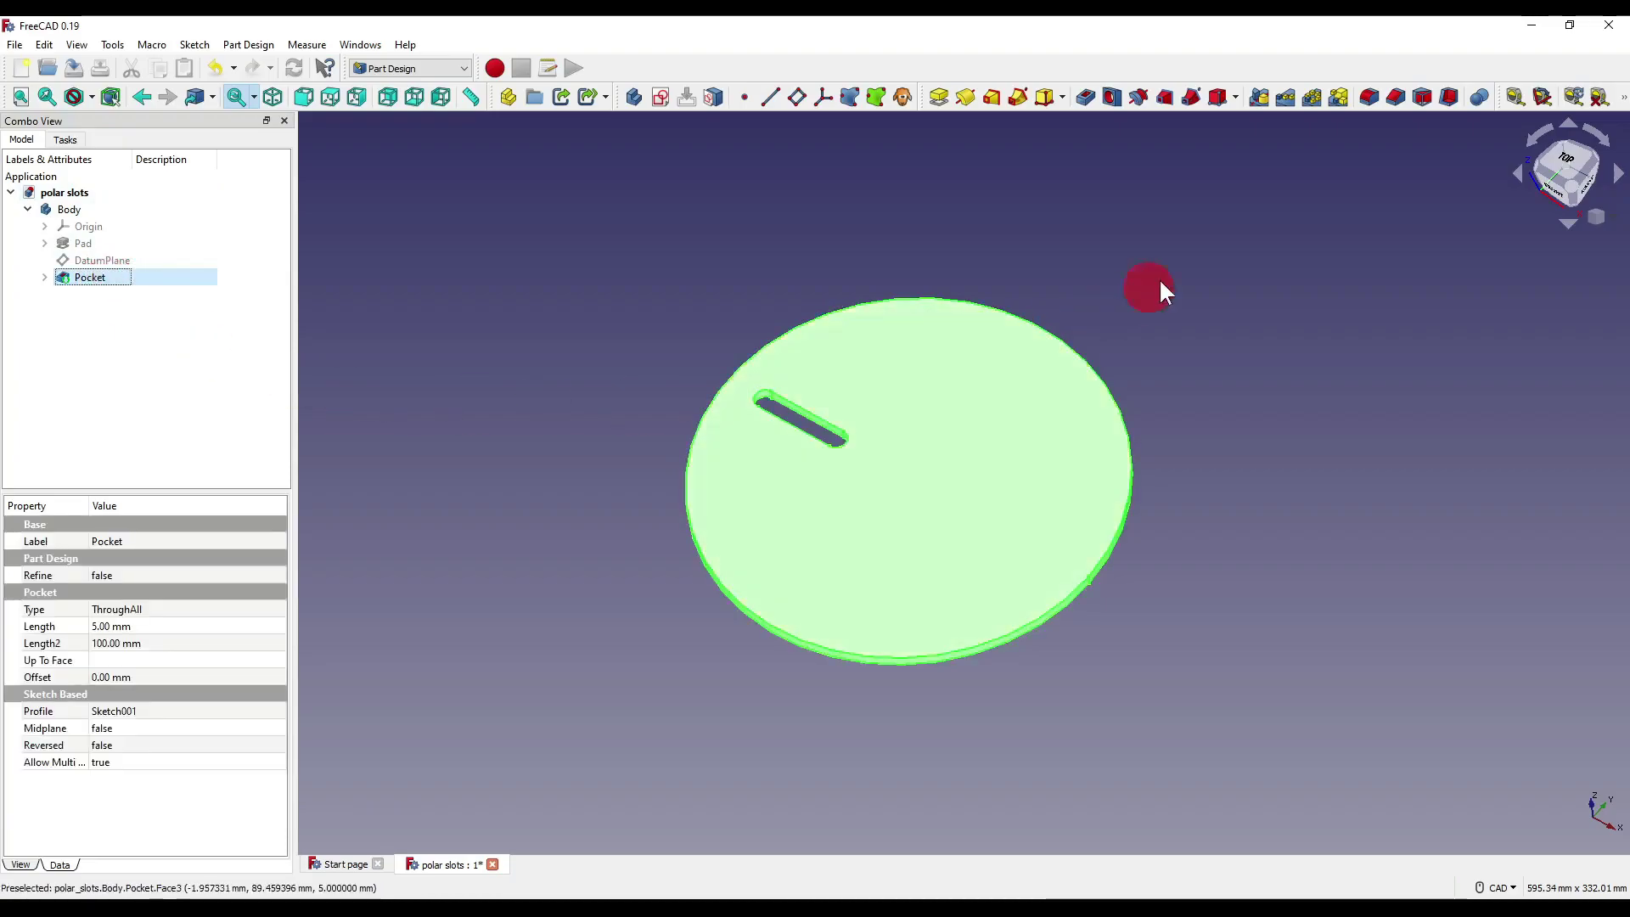
{"action": "left_click", "coordinate": [1311, 99]}
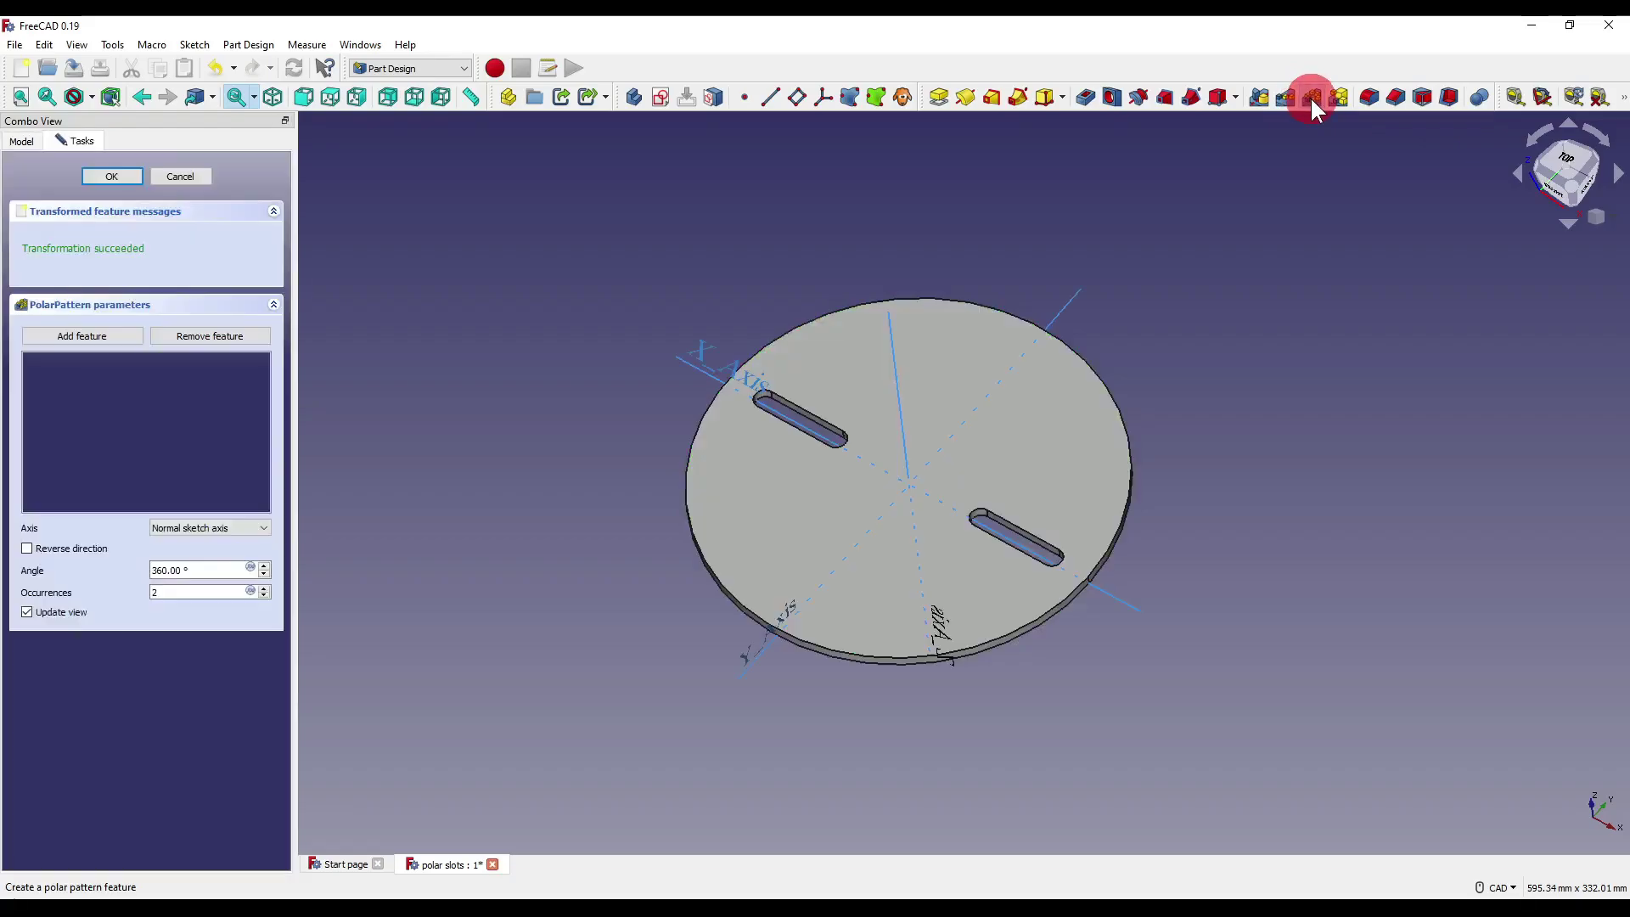
{"action": "middle_click_drag", "start_coordinate": [1132, 484], "coordinate": [1175, 431]}
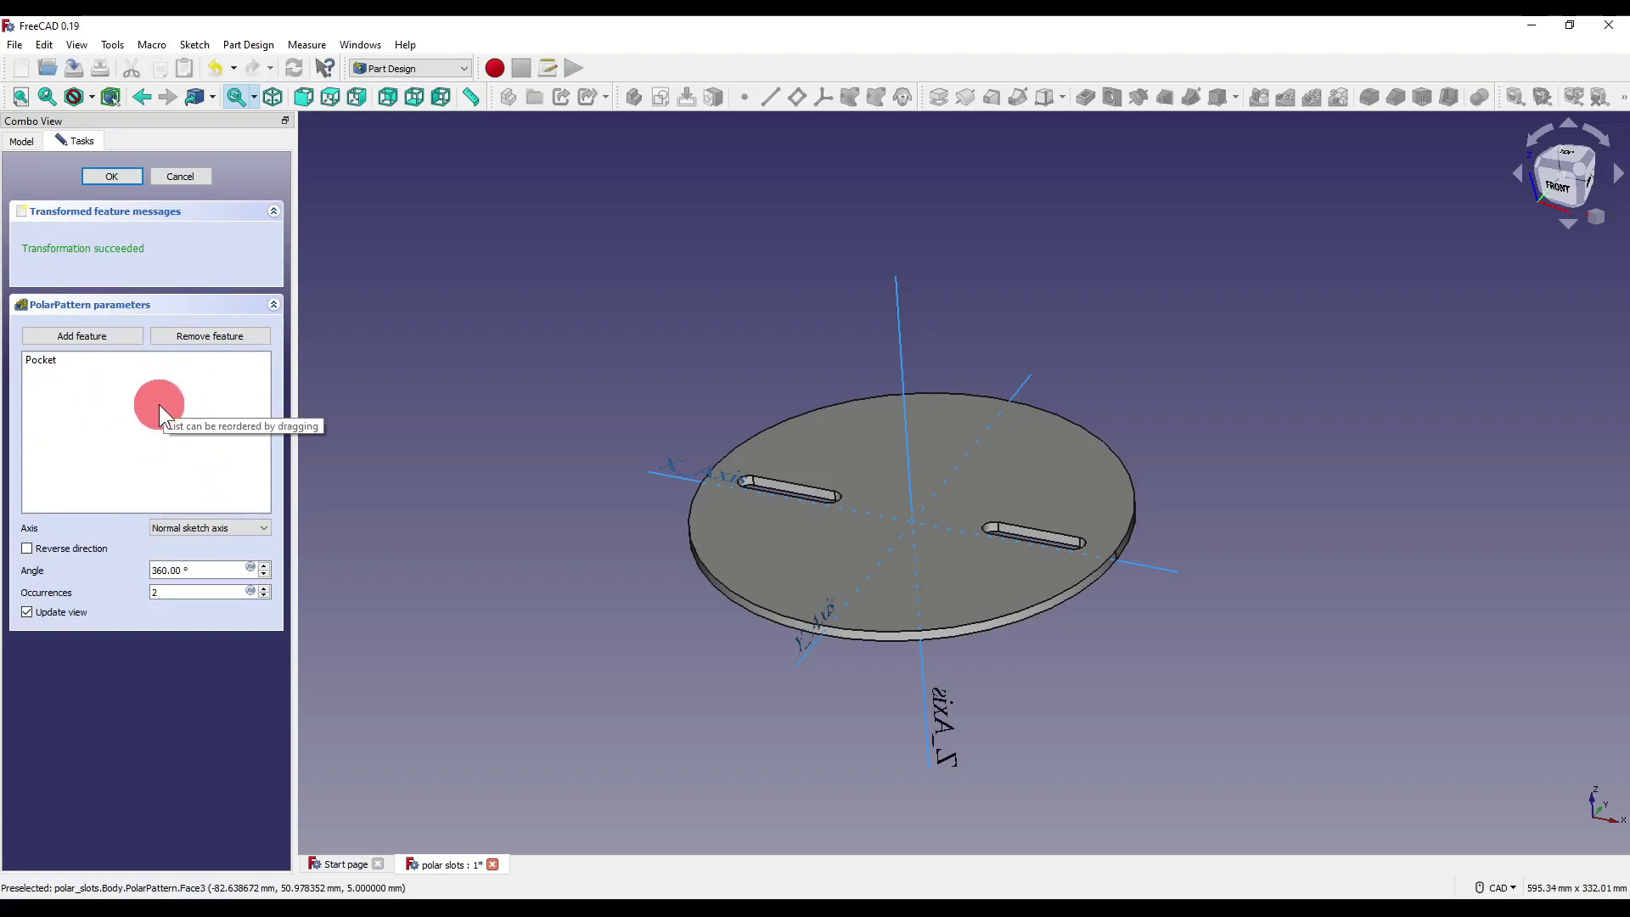
{"action": "left_click", "coordinate": [188, 527]}
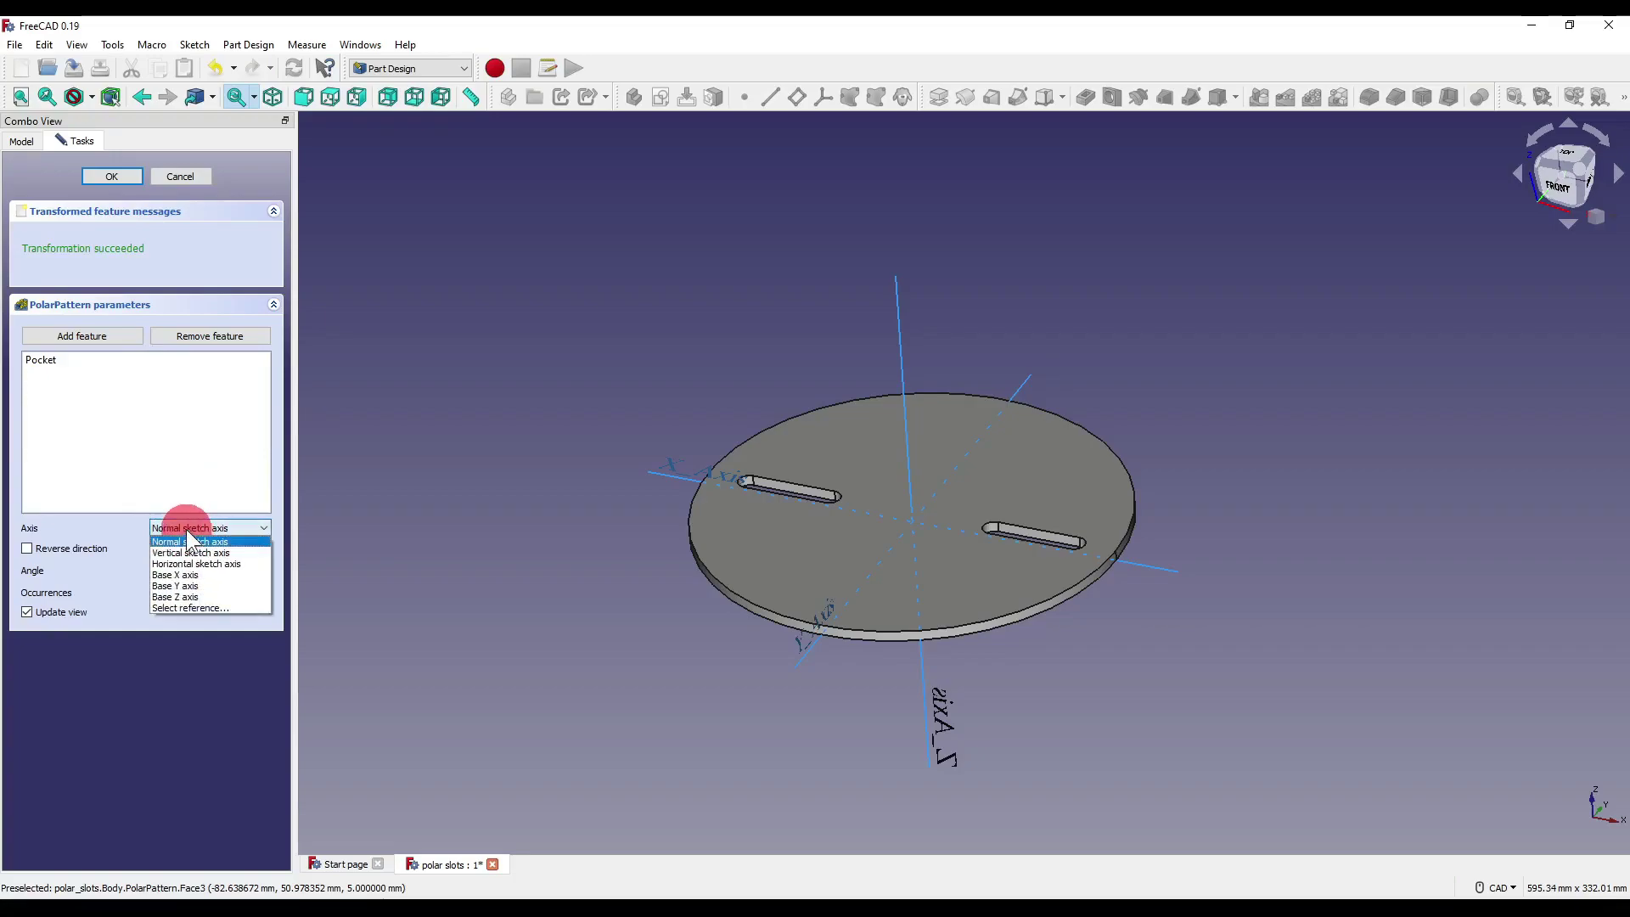
{"action": "left_click", "coordinate": [189, 540]}
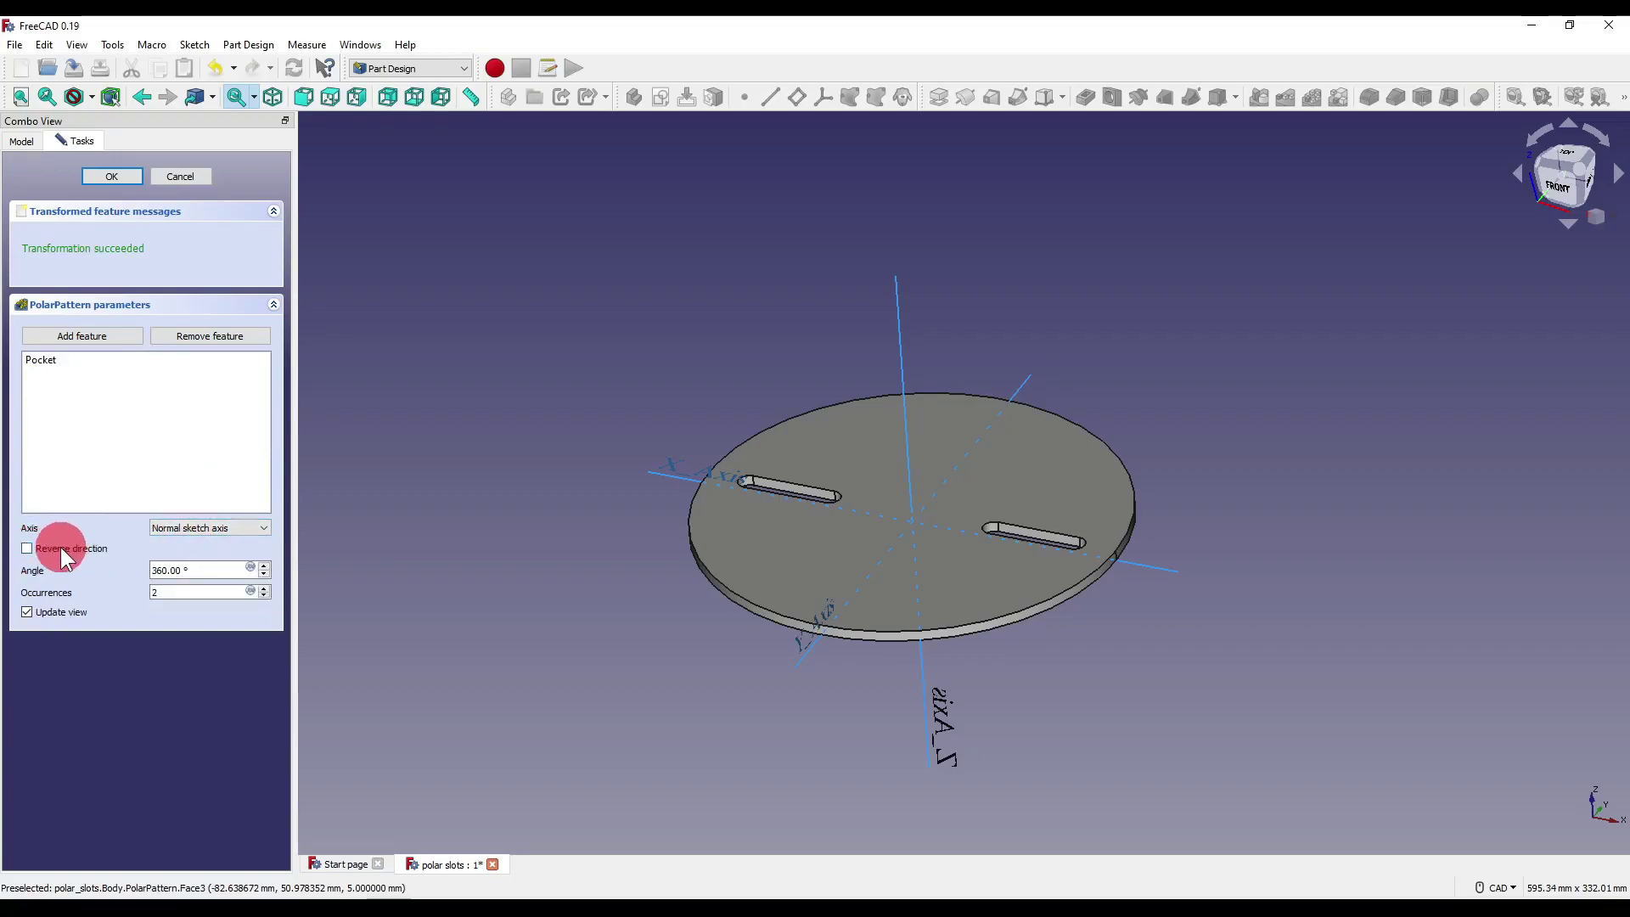
- Set the polar pattern to 10 occurrences over the full circle and inspect the slots around the disc
{"action": "left_click", "coordinate": [183, 571]}
{"action": "left_click", "coordinate": [183, 565]}
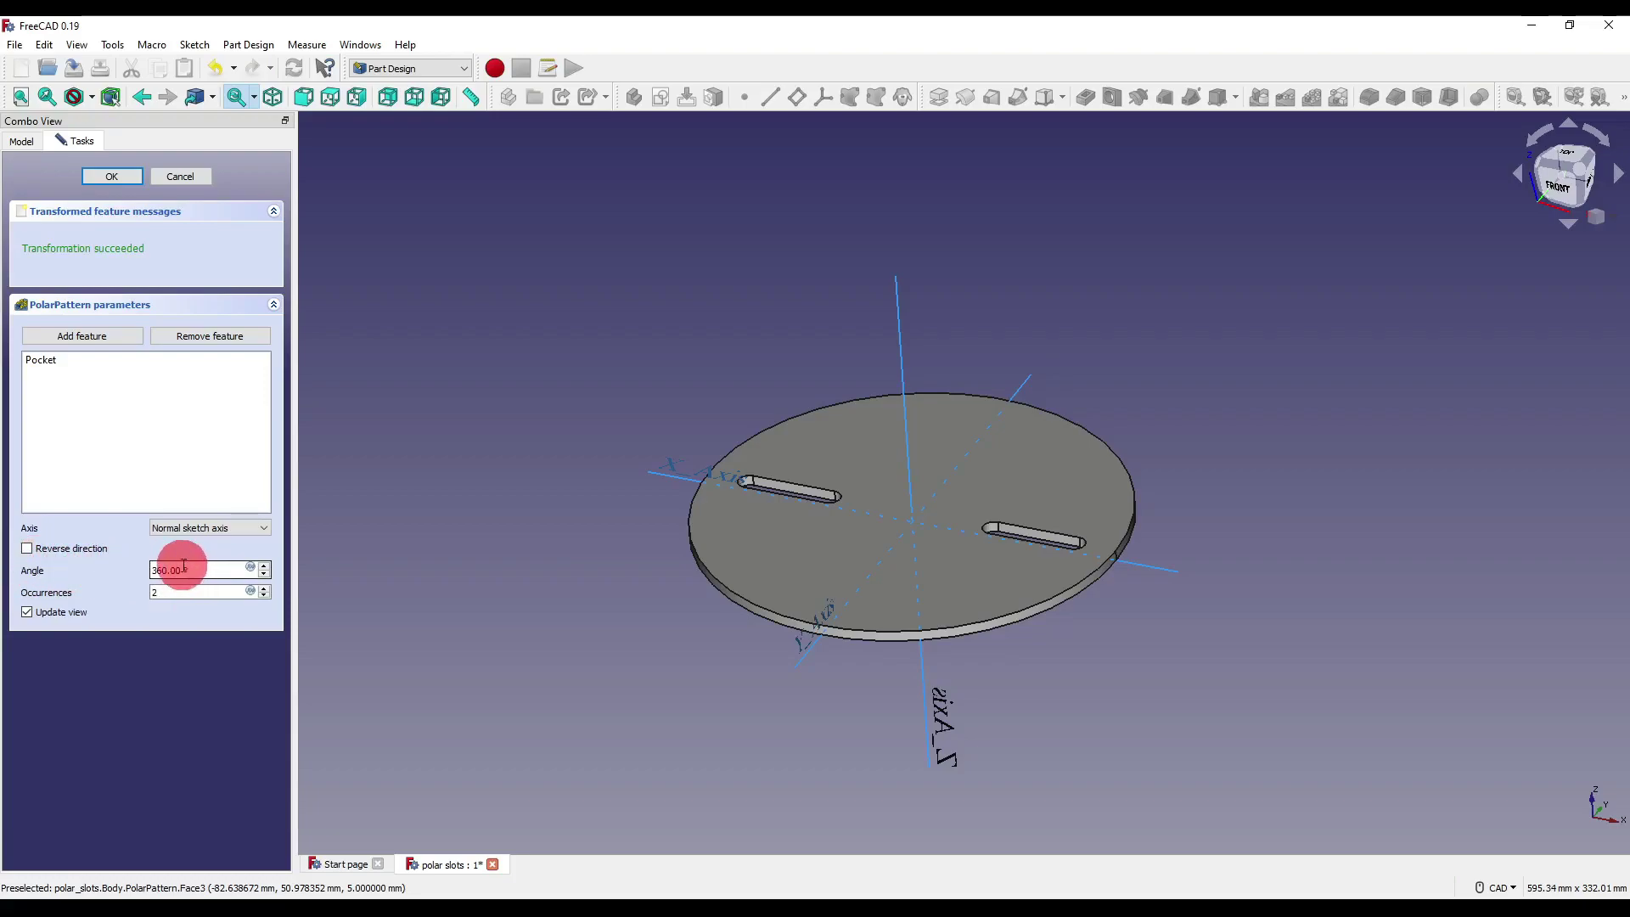
{"action": "left_click", "coordinate": [183, 593]}
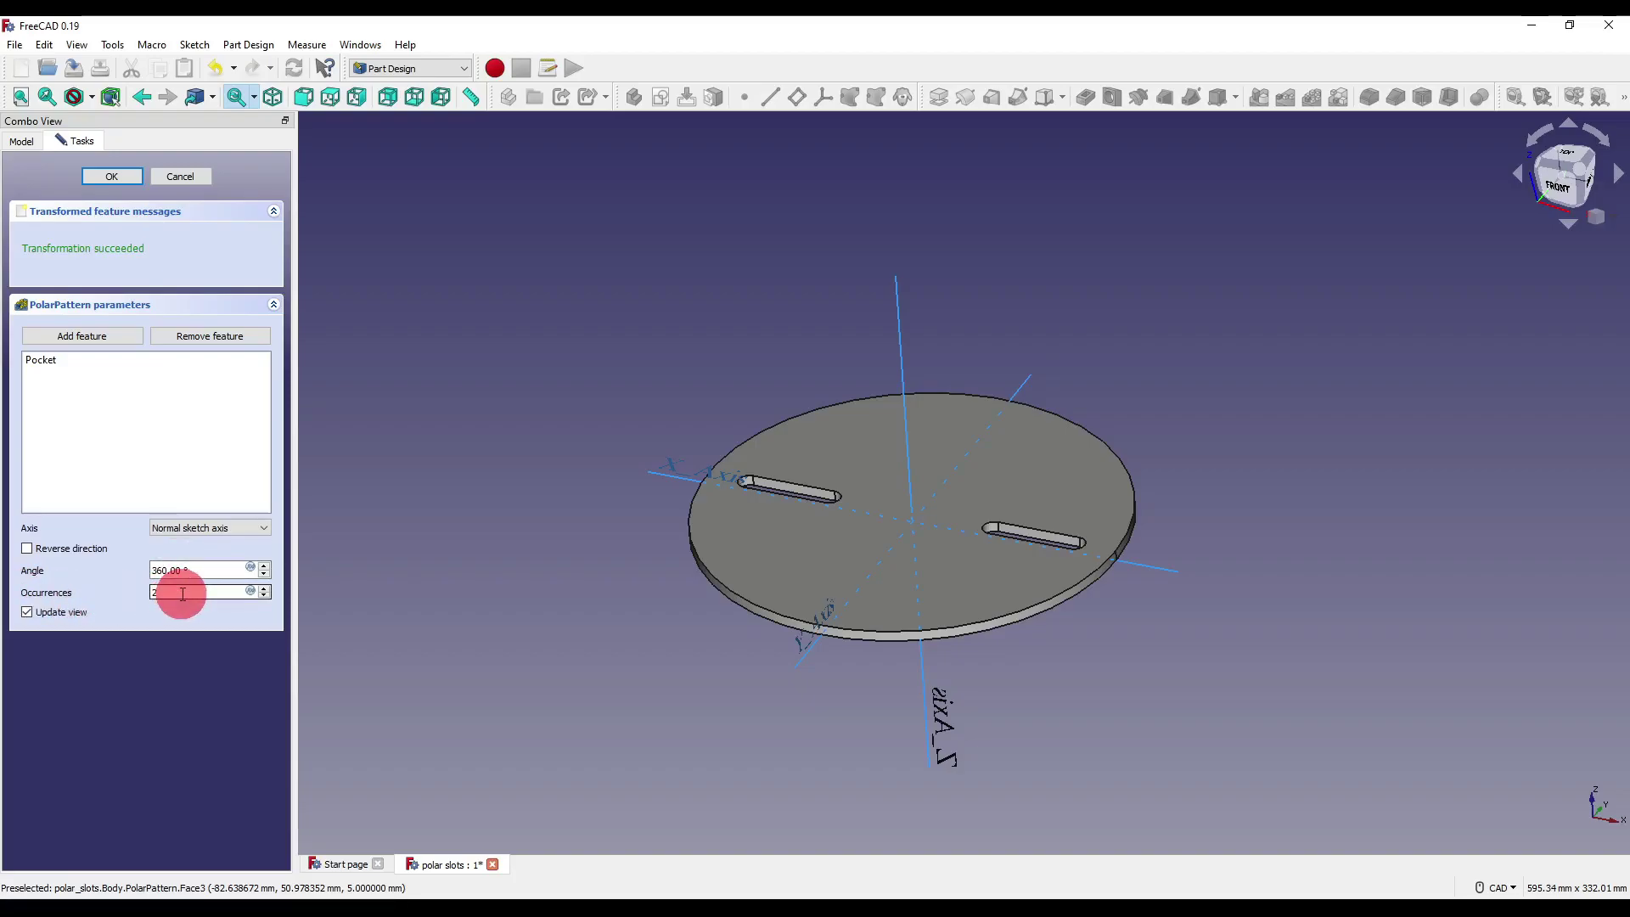
{"action": "left_click", "coordinate": [158, 590]}
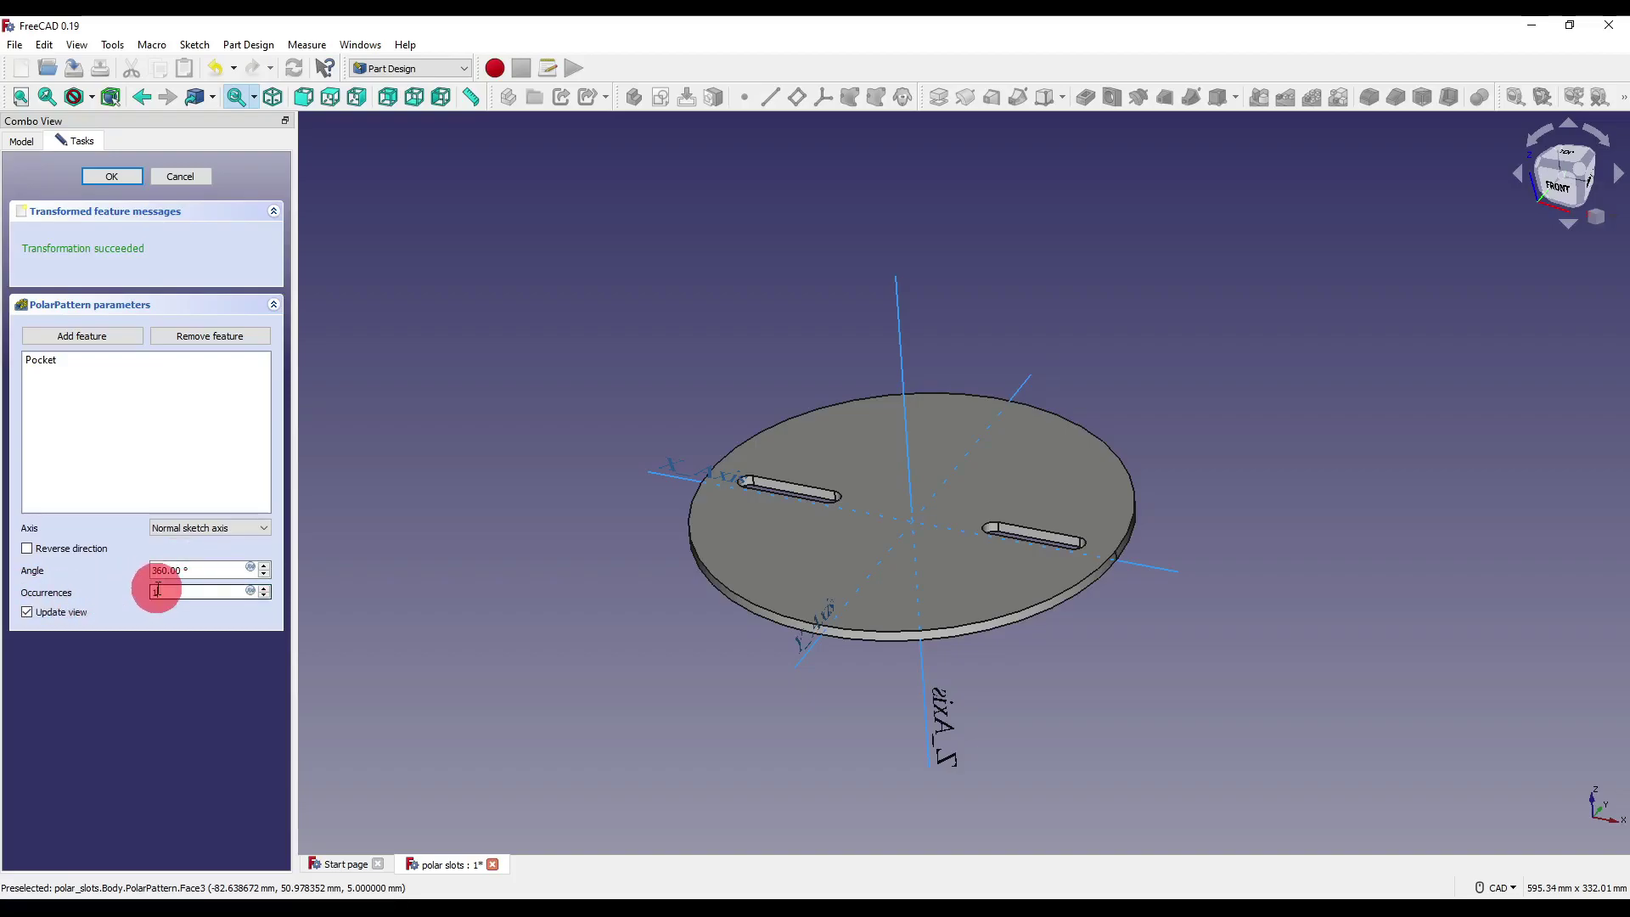
{"action": "type", "text": "10"}
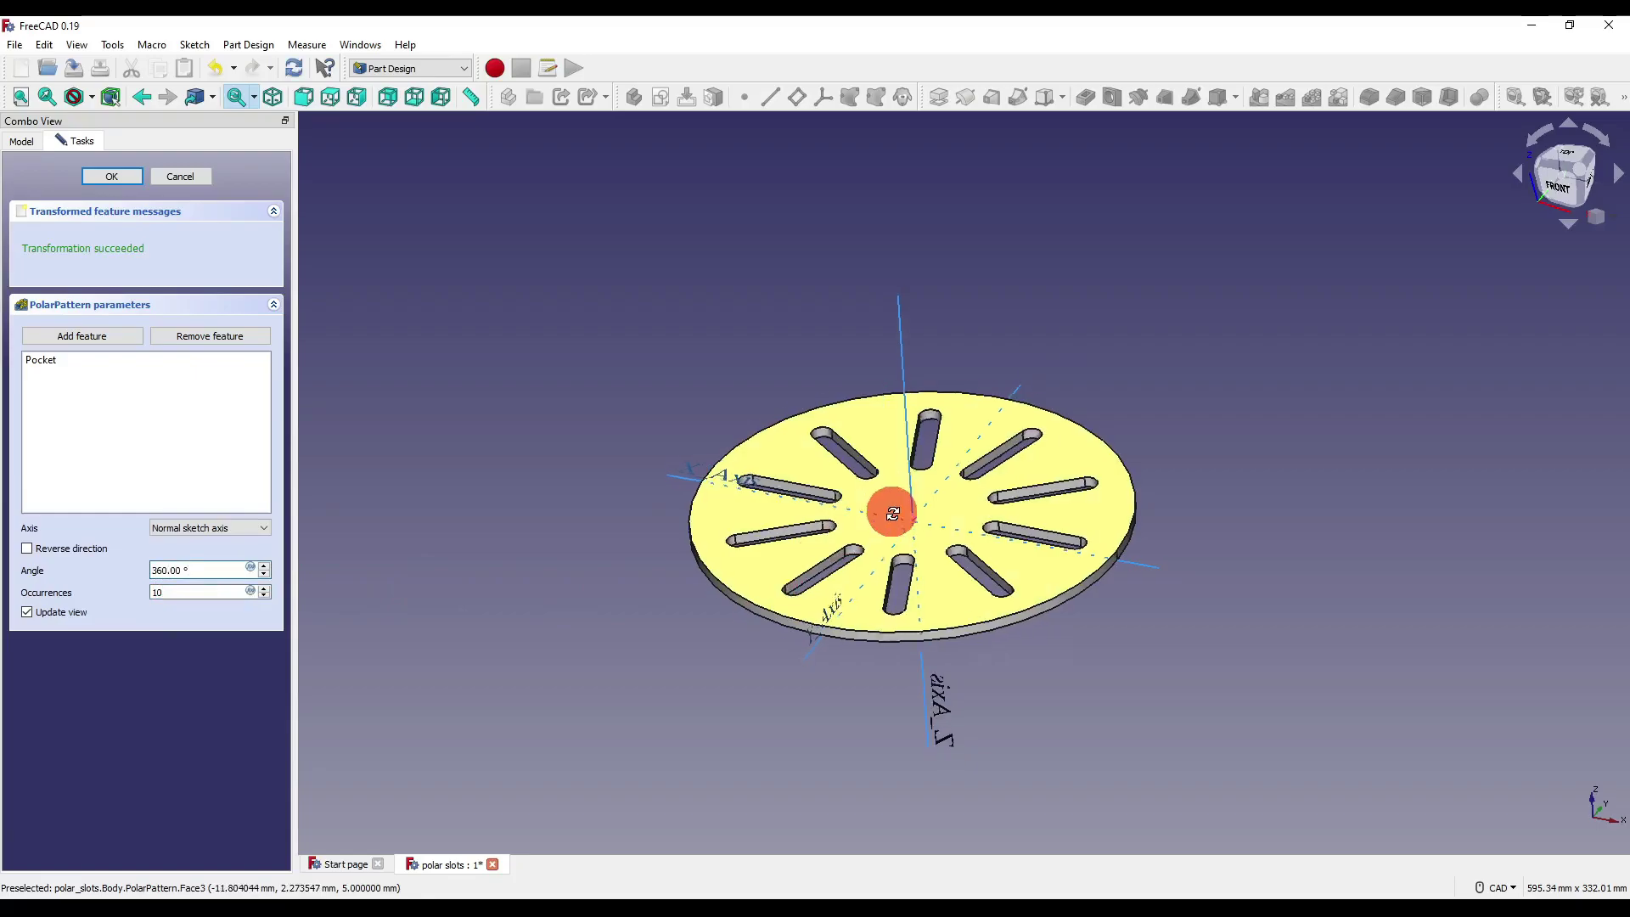
{"action": "middle_click_drag", "start_coordinate": [891, 508], "coordinate": [888, 564]}
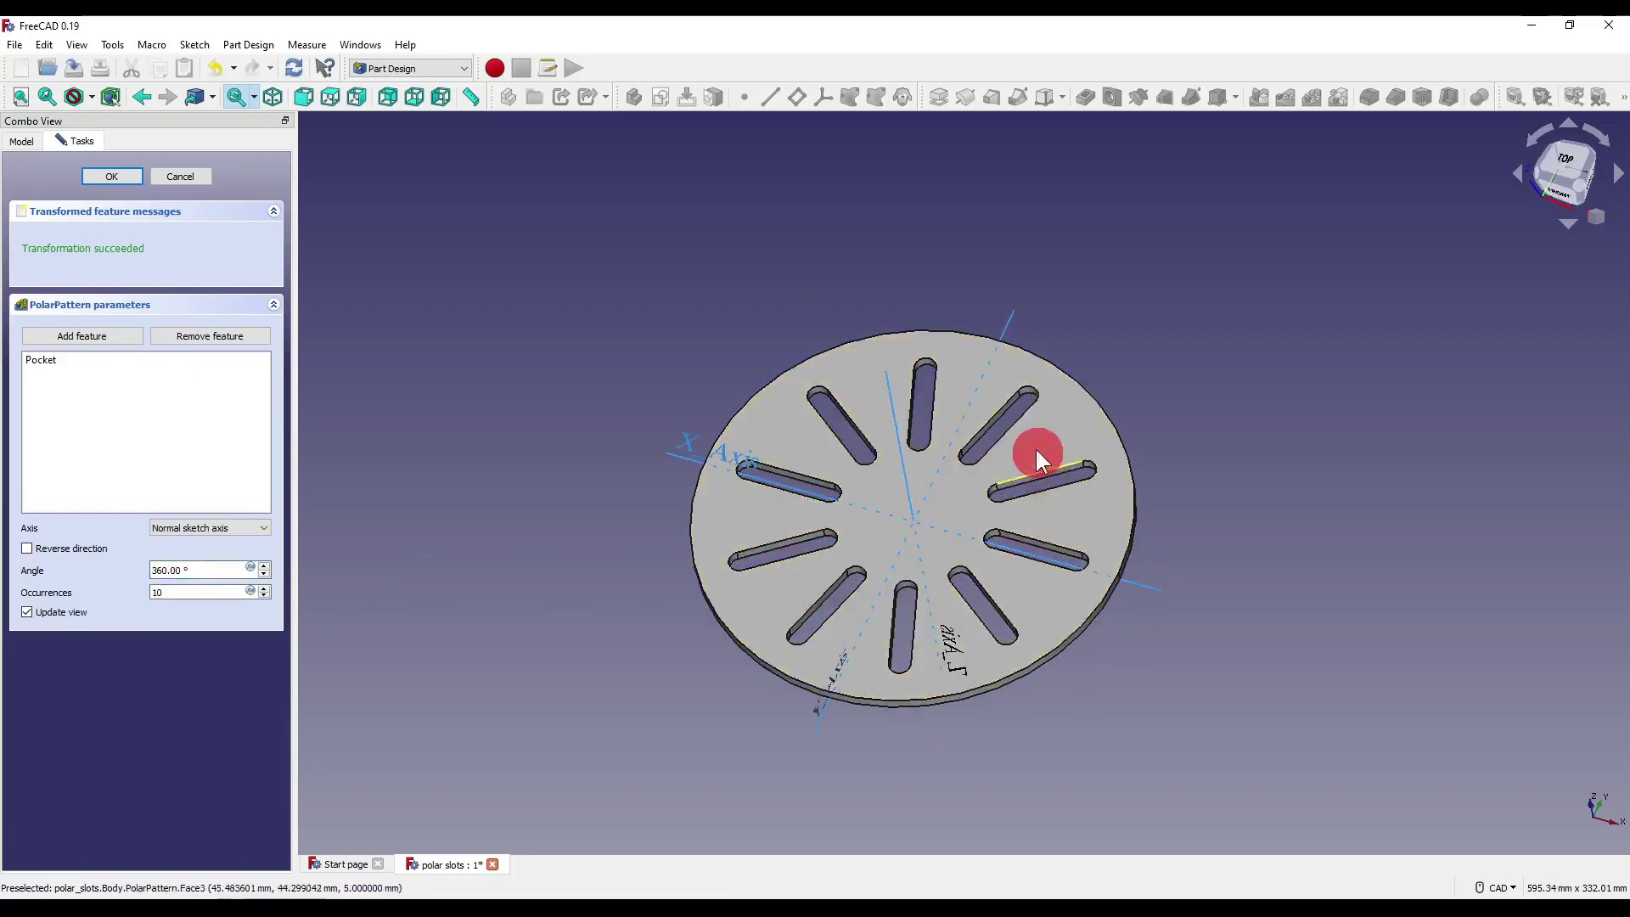
- Set the polar pattern's angle to 180°
{"action": "double_click", "coordinate": [182, 571]}
{"action": "mouse_move", "coordinate": [182, 575]}
{"action": "left_mouse_down"}
{"action": "mouse_move", "coordinate": [124, 574]}
{"action": "mouse_move", "coordinate": [137, 564]}
{"action": "left_mouse_up"}
{"action": "type", "text": "18"}
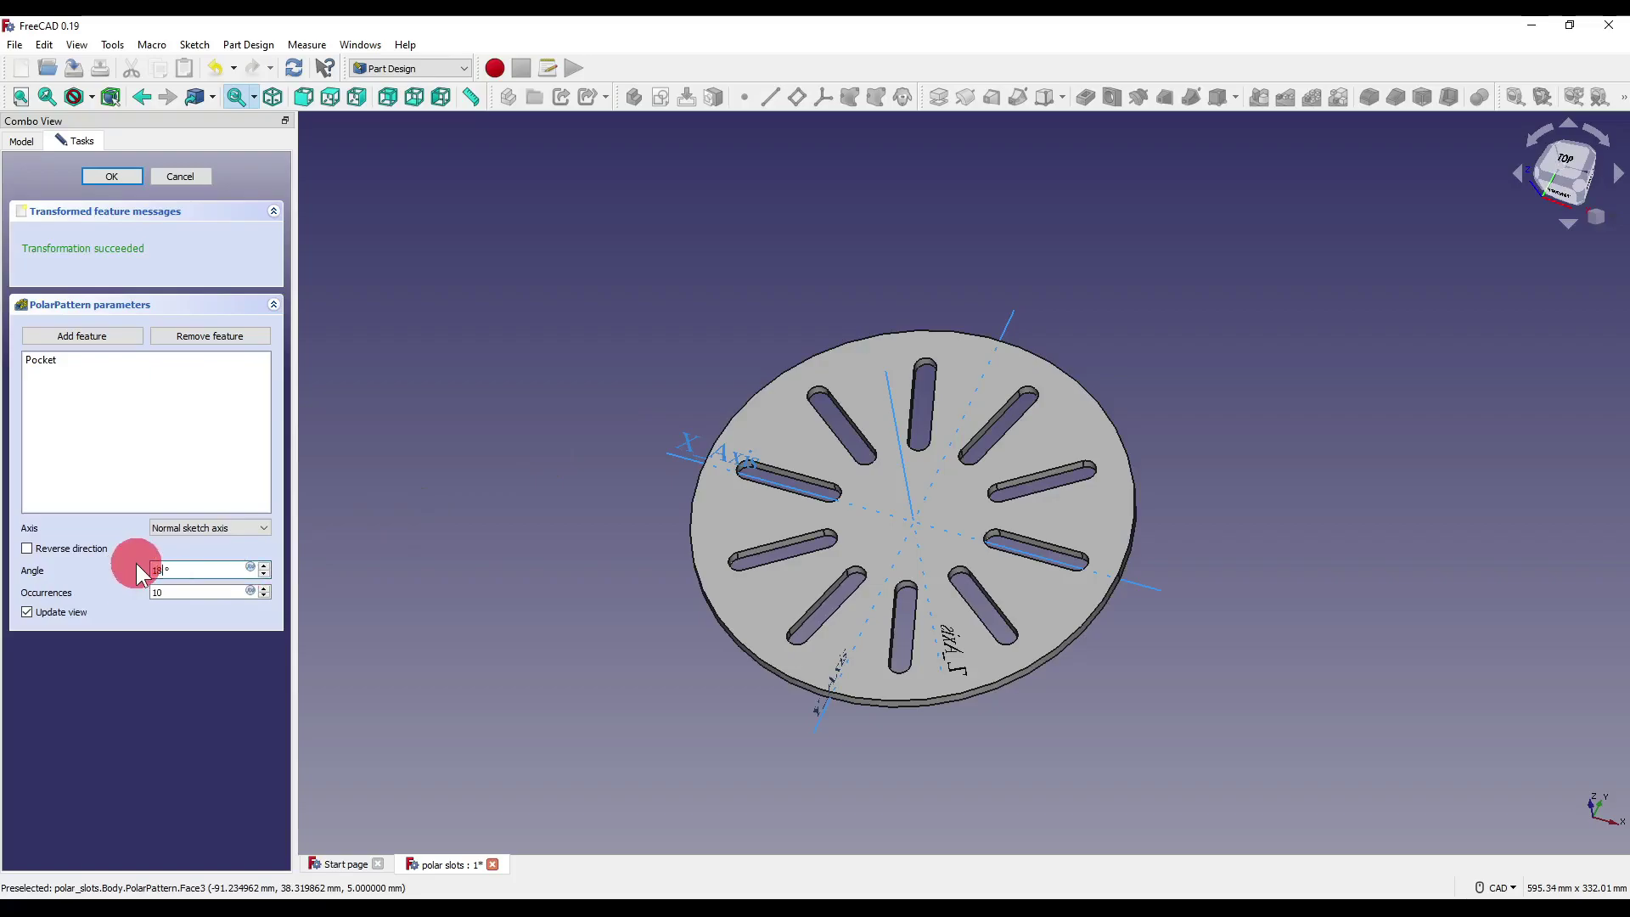
{"action": "type", "text": "0"}
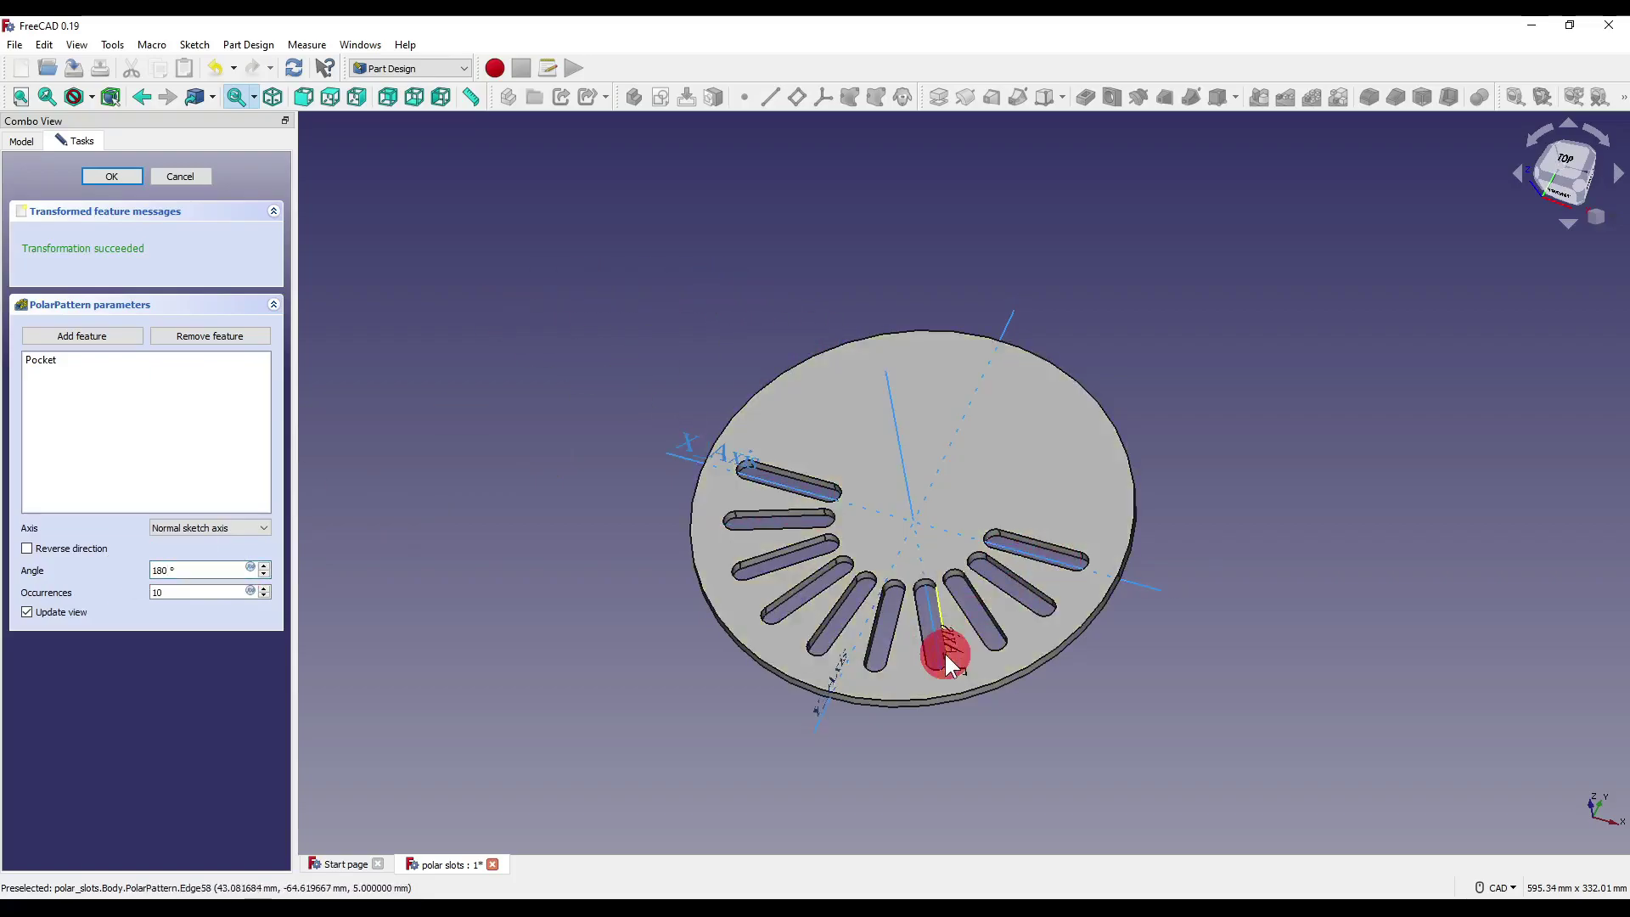
- Reverse the polar pattern's direction and inspect the slots on the opposite half of the disc
{"action": "left_click", "coordinate": [26, 549]}
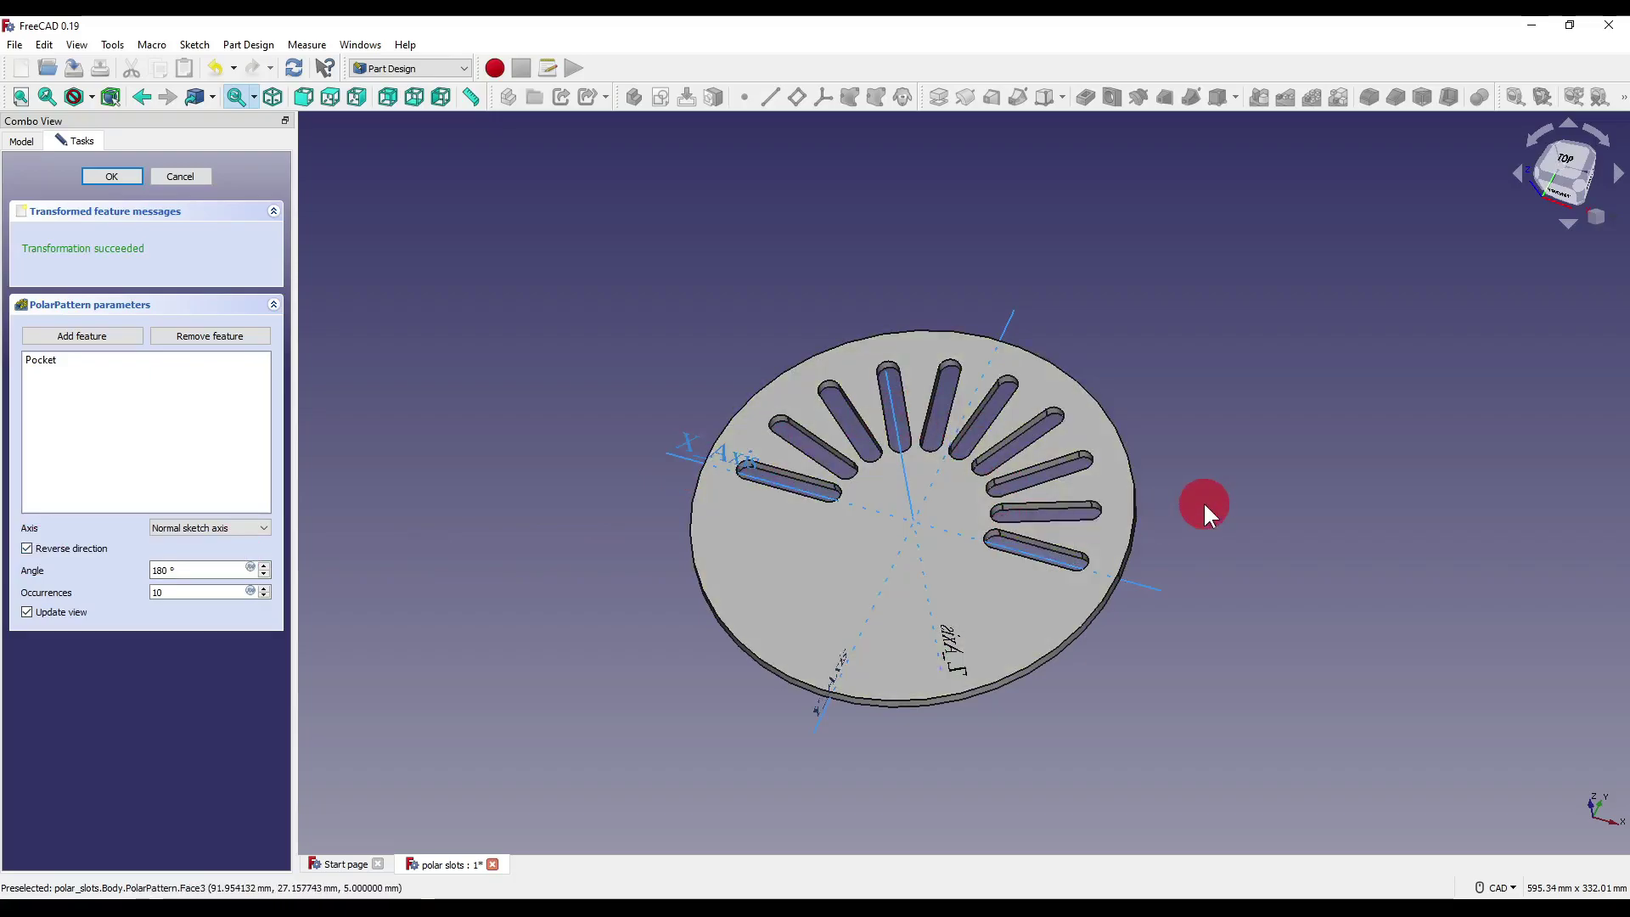
{"action": "middle_click_drag", "start_coordinate": [912, 577], "coordinate": [909, 456]}
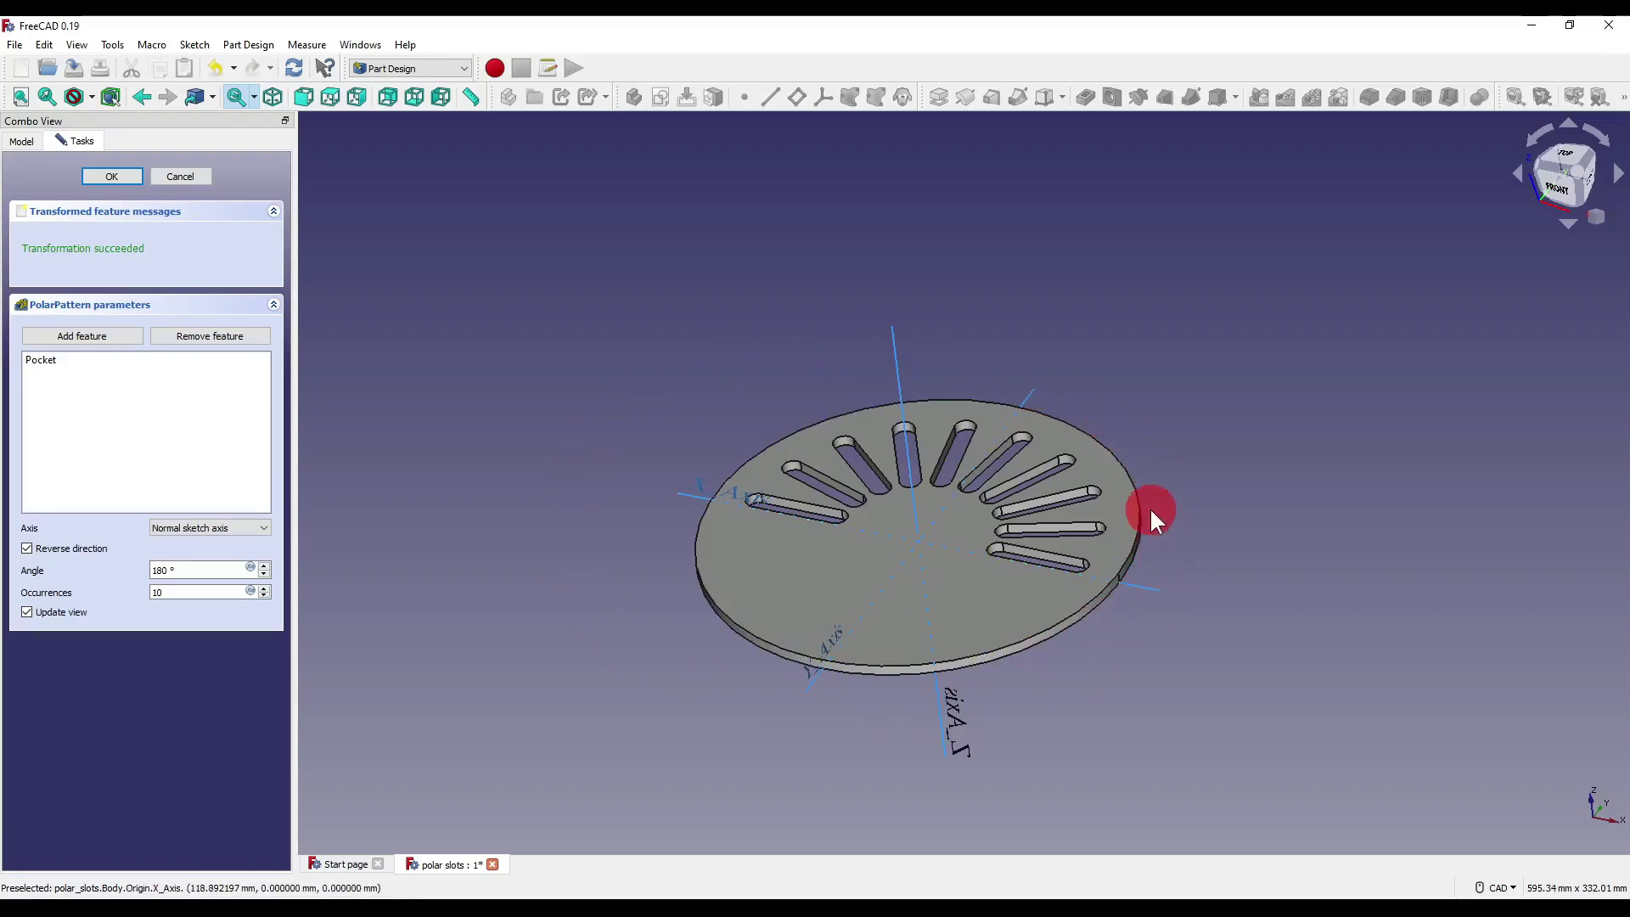
{"action": "middle_click_drag", "start_coordinate": [1150, 507], "coordinate": [1257, 427]}
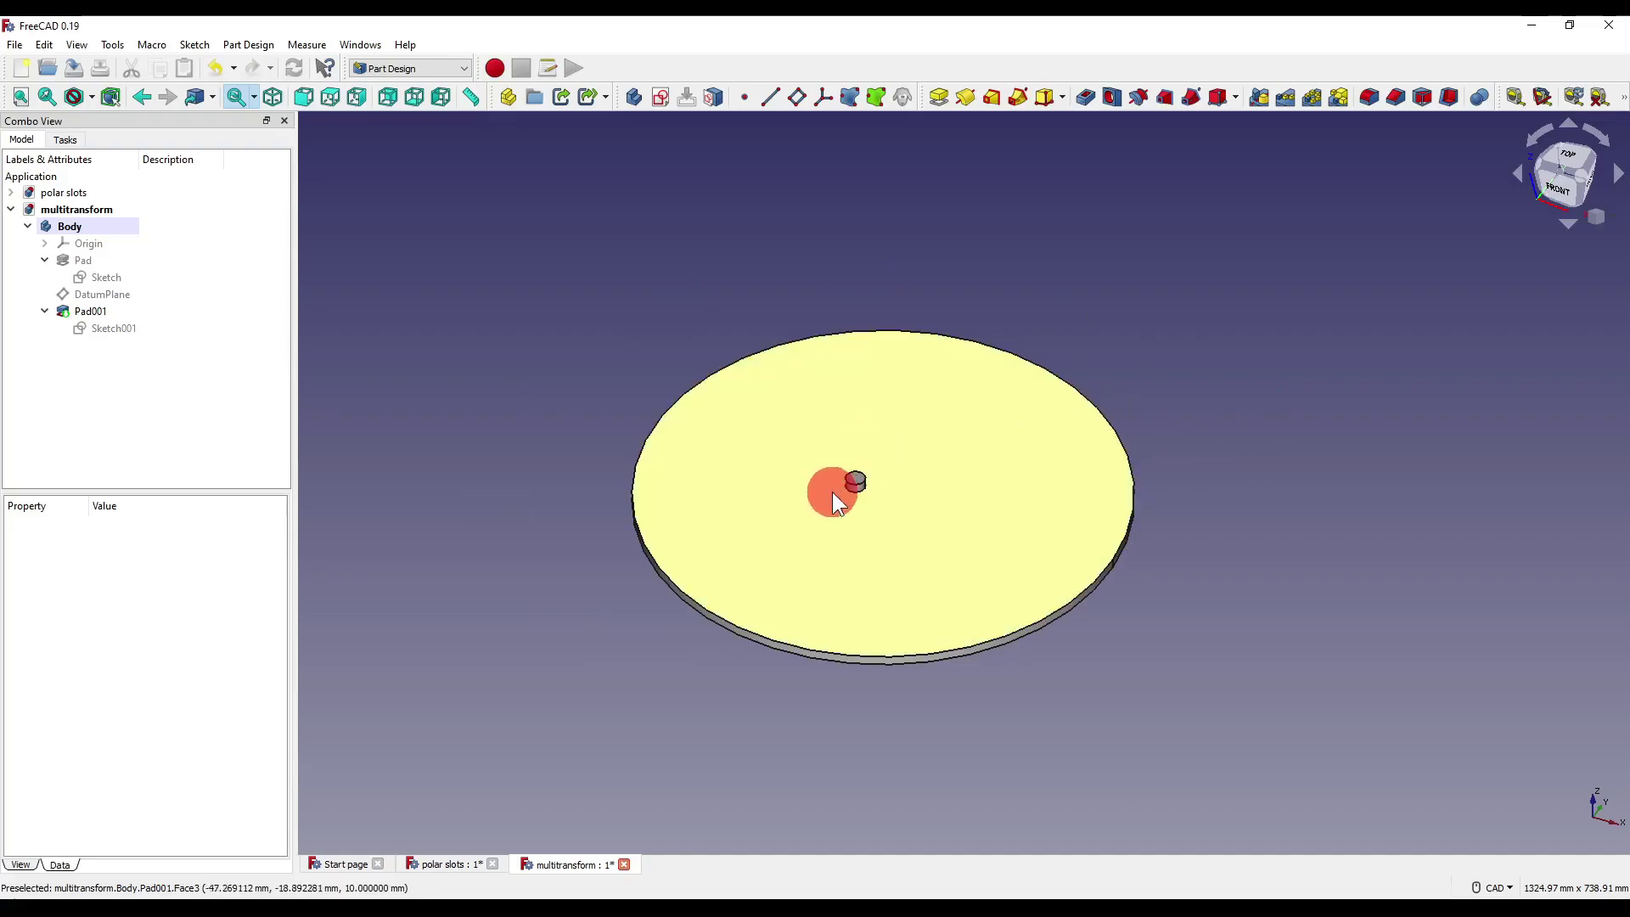
- Create a MultiTransform of the small cylinder Pad001 in the multitransform document and add a linear pattern transformation to it
{"action": "scroll", "coordinate": [832, 491], "scroll_direction": "up", "scroll_amount": 2}
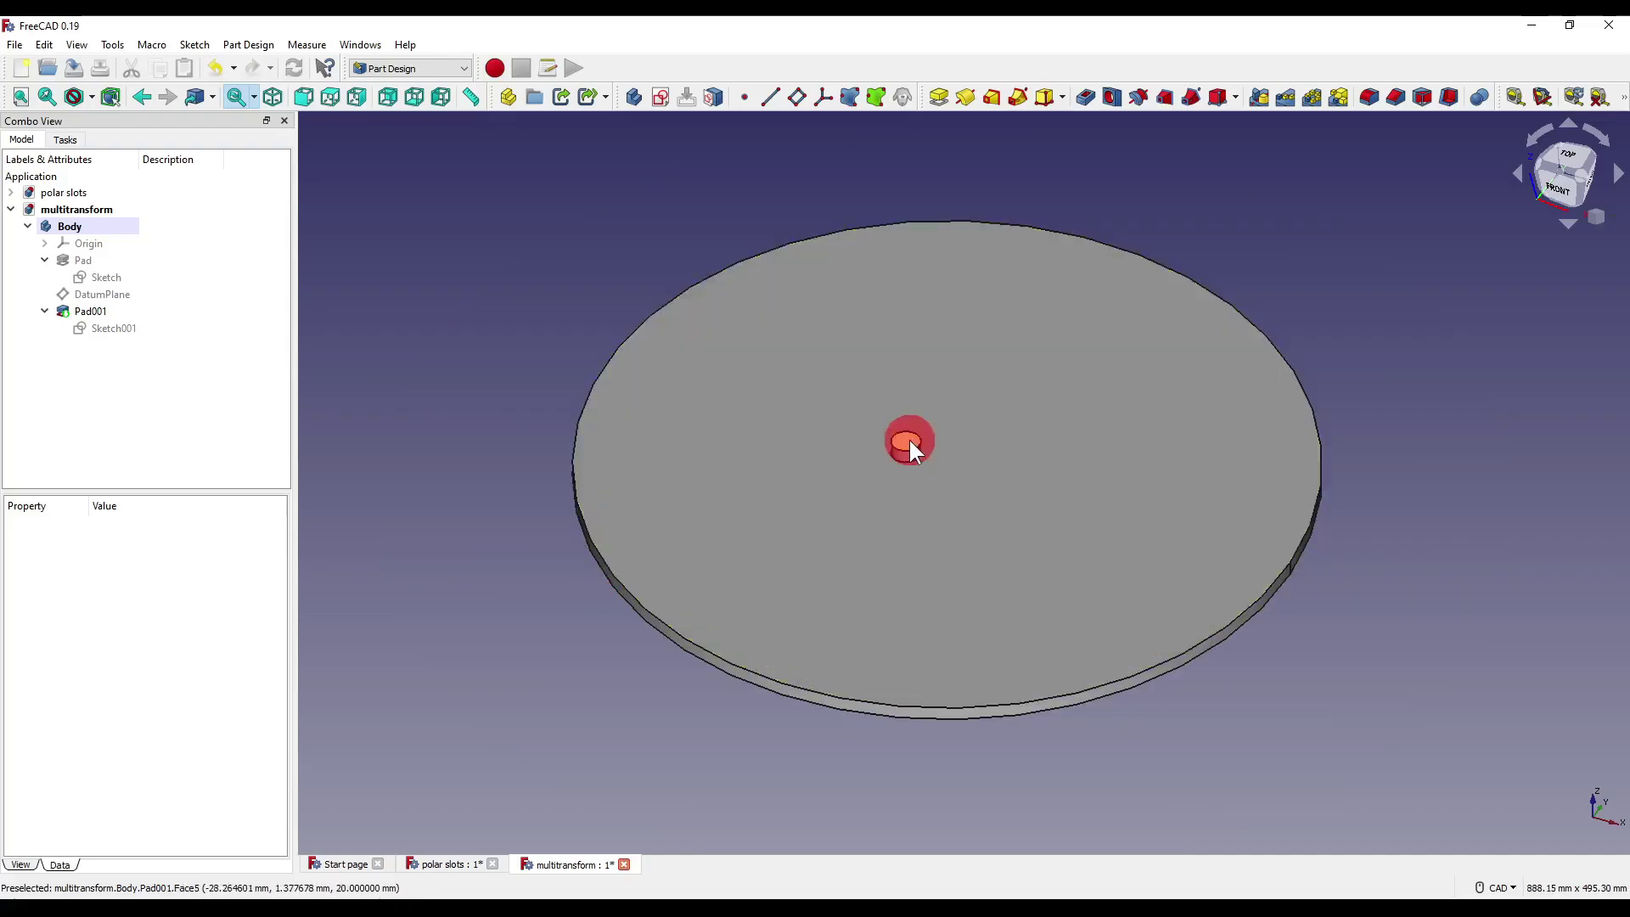
{"action": "scroll", "coordinate": [902, 473], "scroll_direction": "down", "scroll_amount": 2}
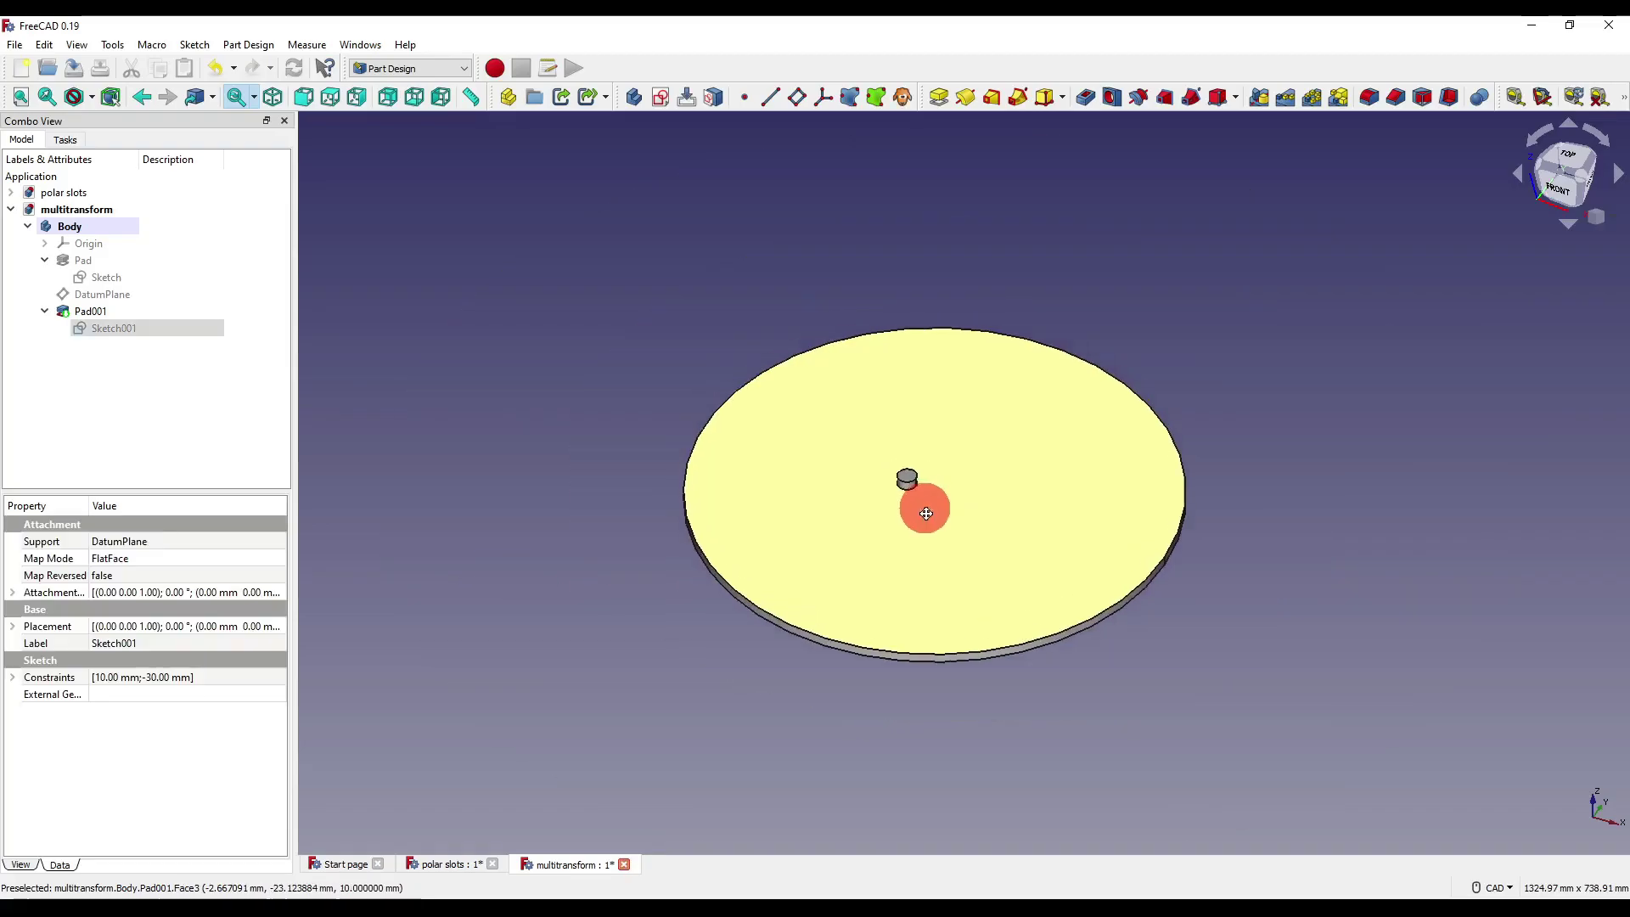
{"action": "left_click", "coordinate": [88, 310]}
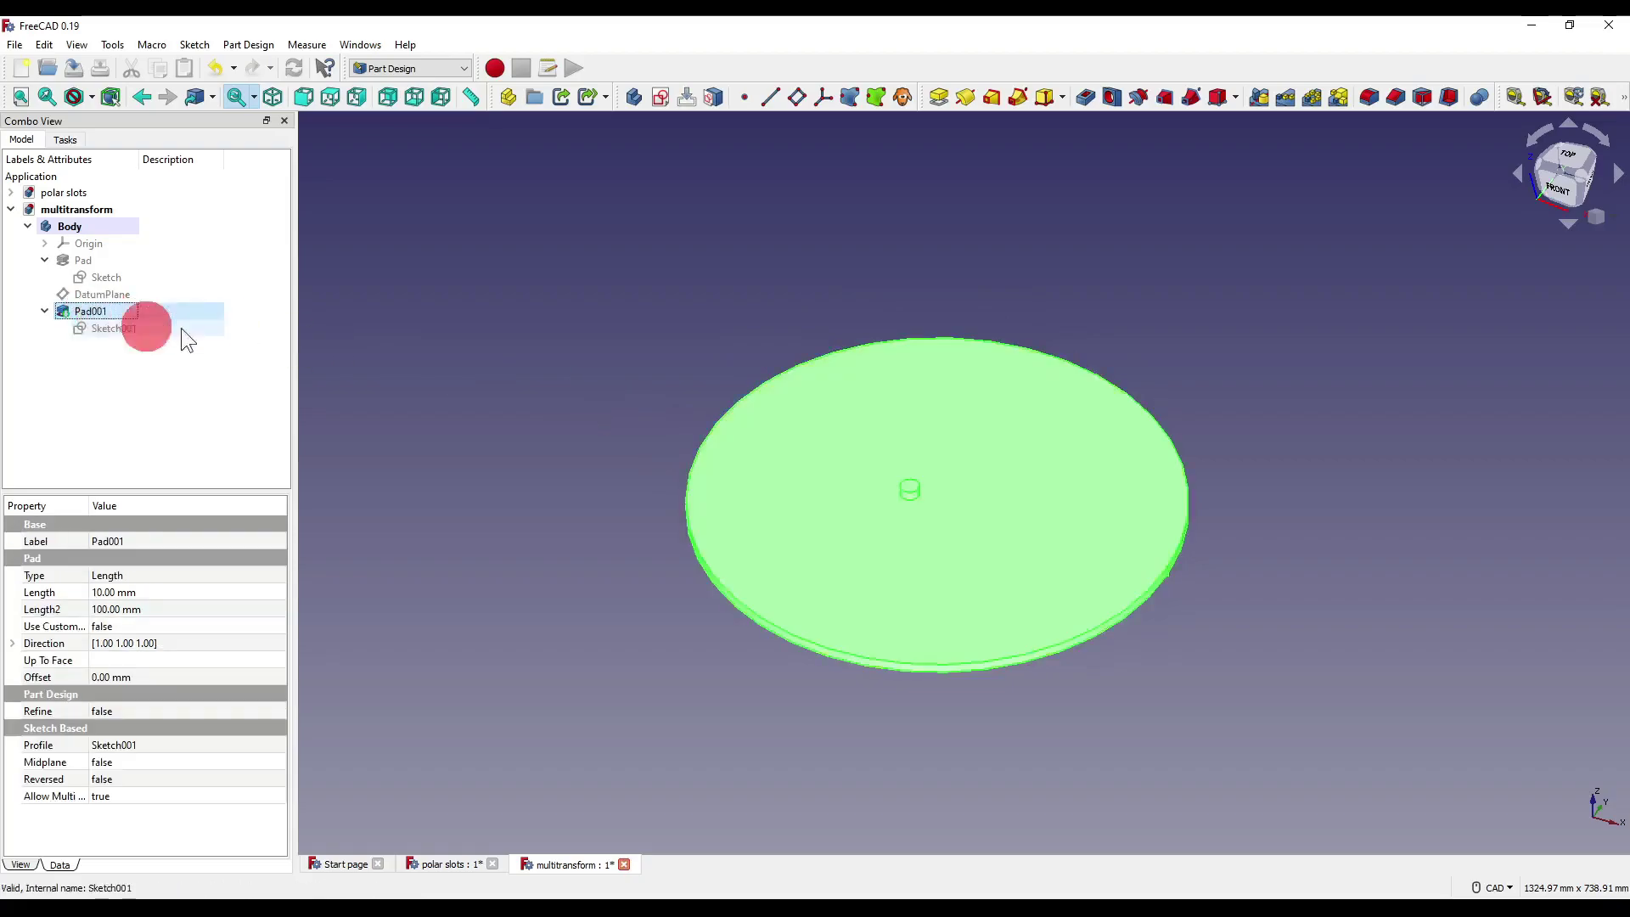
{"action": "left_click", "coordinate": [1338, 98]}
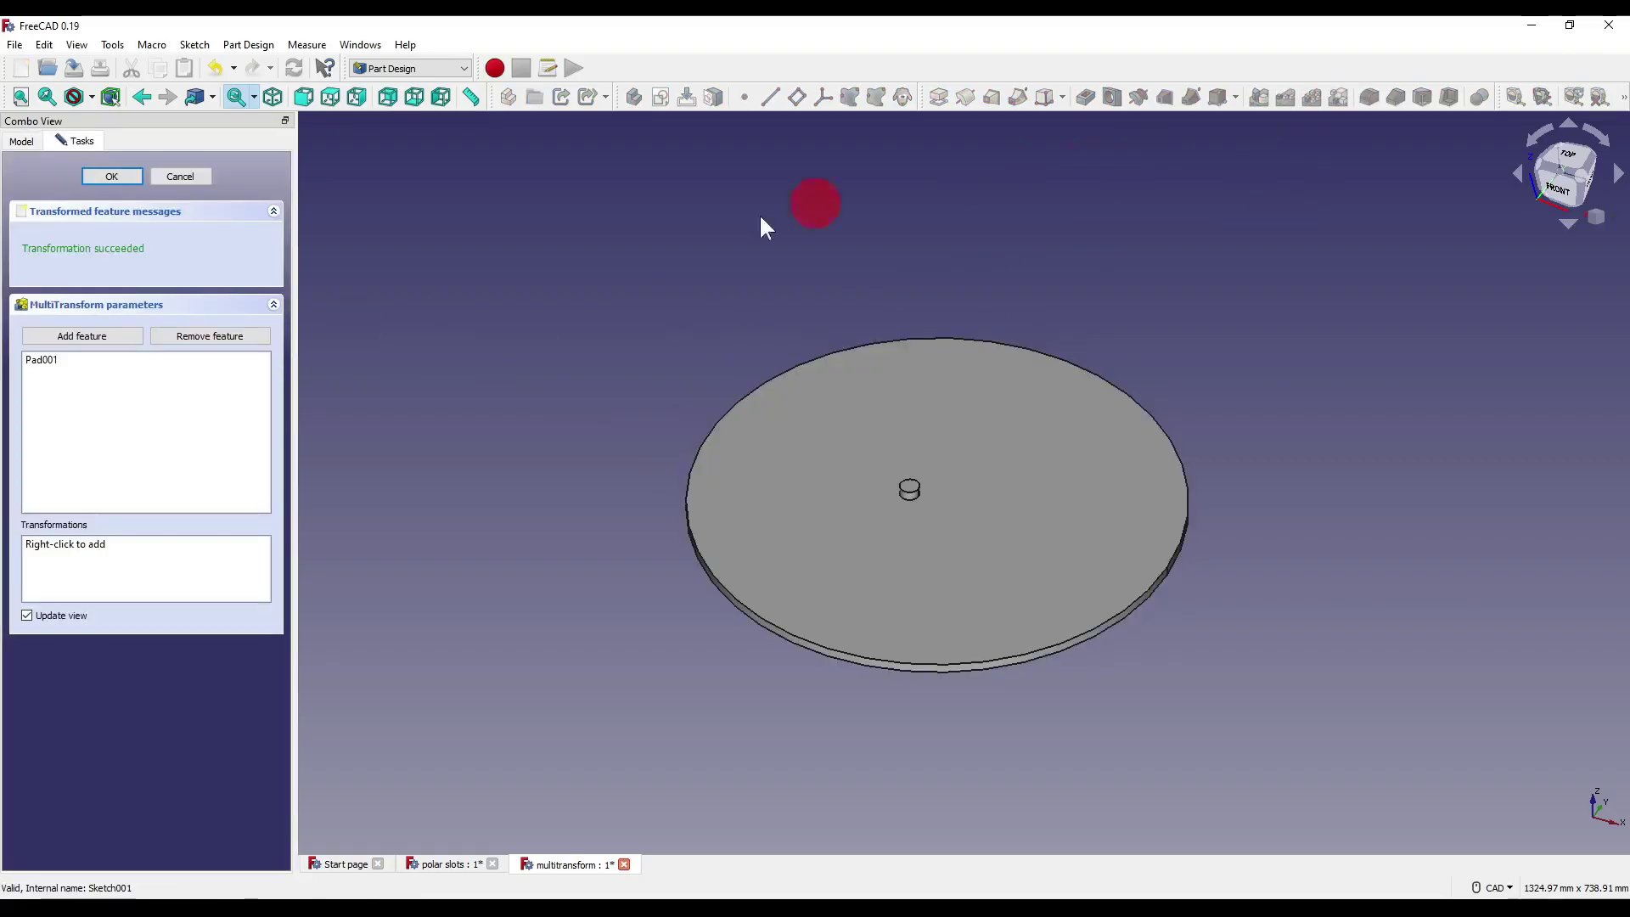
{"action": "right_click", "coordinate": [145, 574]}
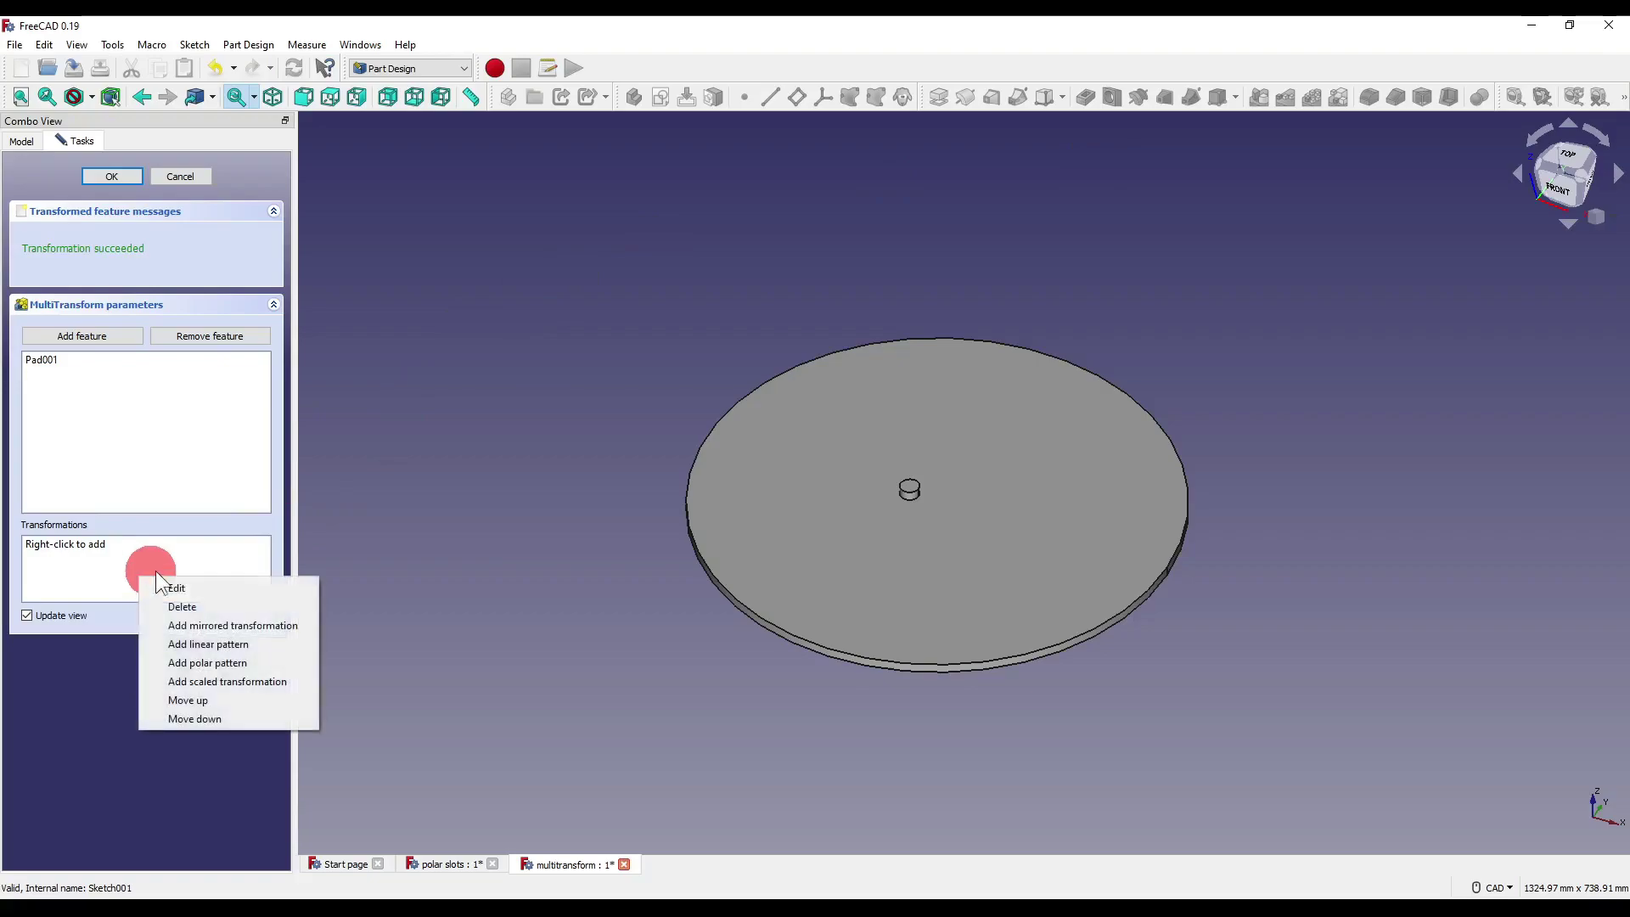
{"action": "left_click", "coordinate": [204, 645]}
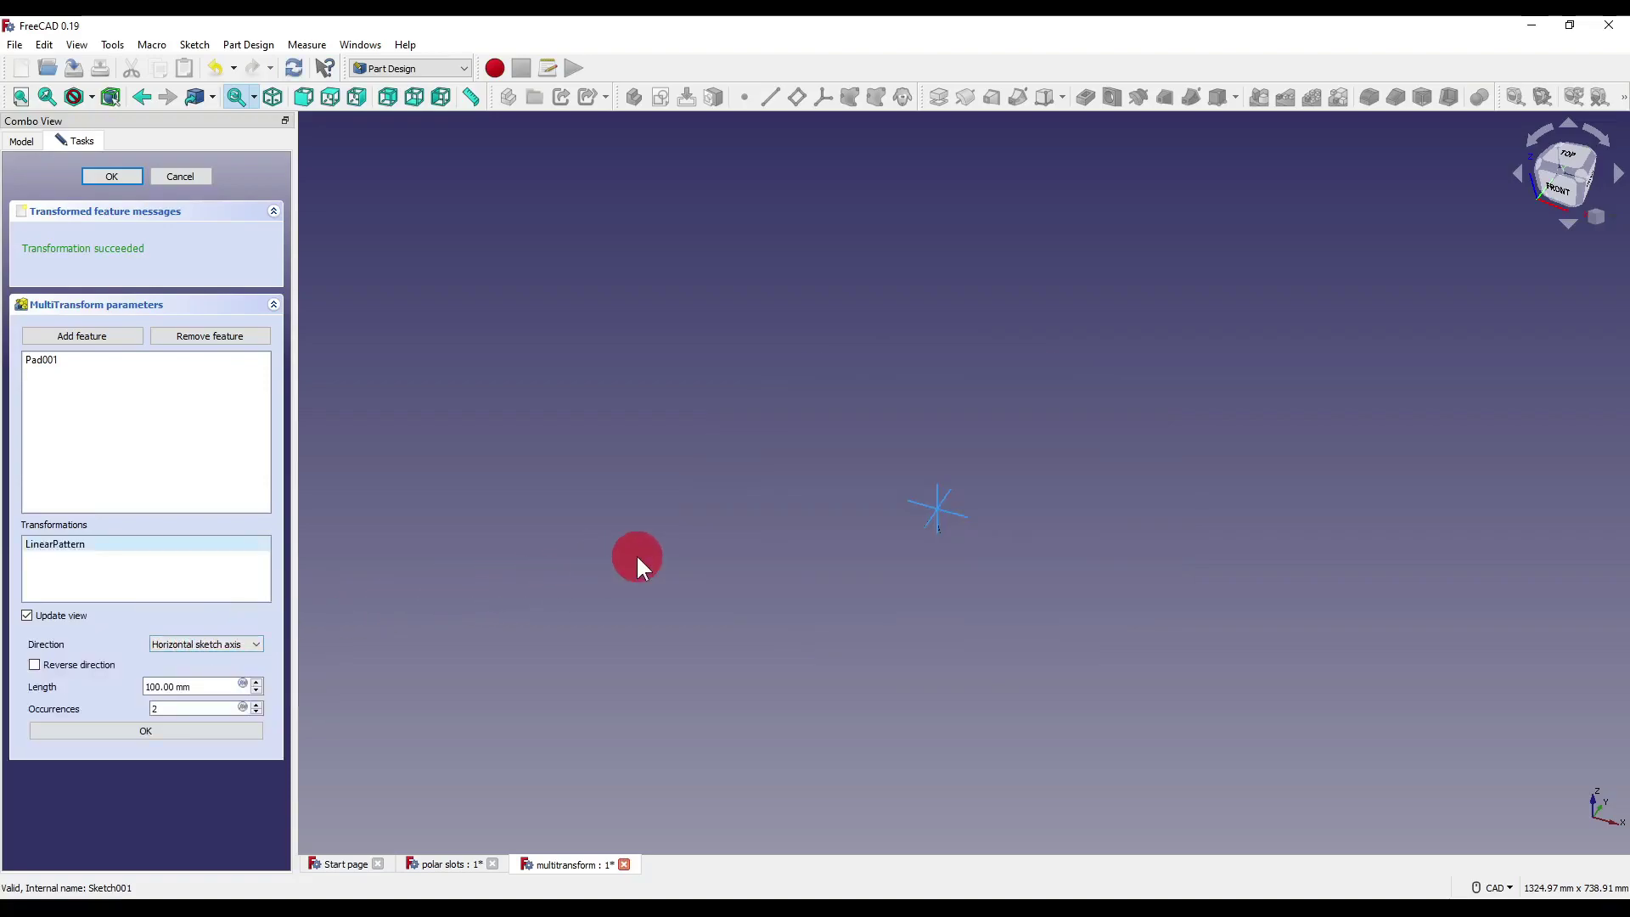
- Set the direction of the MultiTransform's linear pattern to the base X axis
{"action": "scroll", "coordinate": [962, 526], "scroll_direction": "up", "scroll_amount": 5}
{"action": "left_click", "coordinate": [963, 450]}
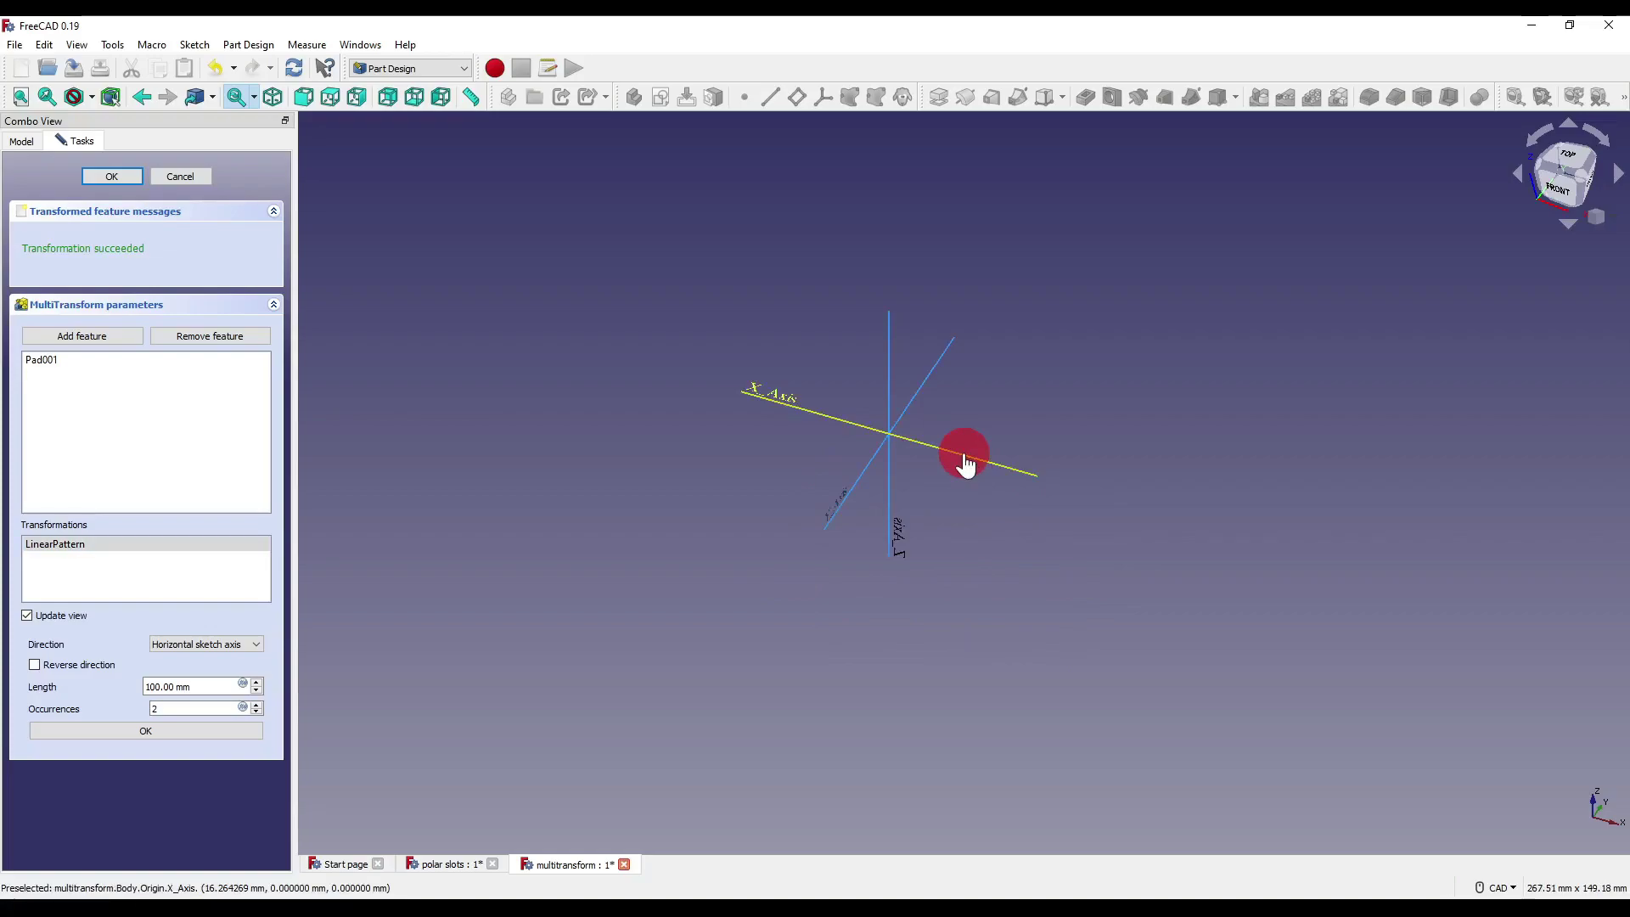
{"action": "left_click", "coordinate": [250, 647]}
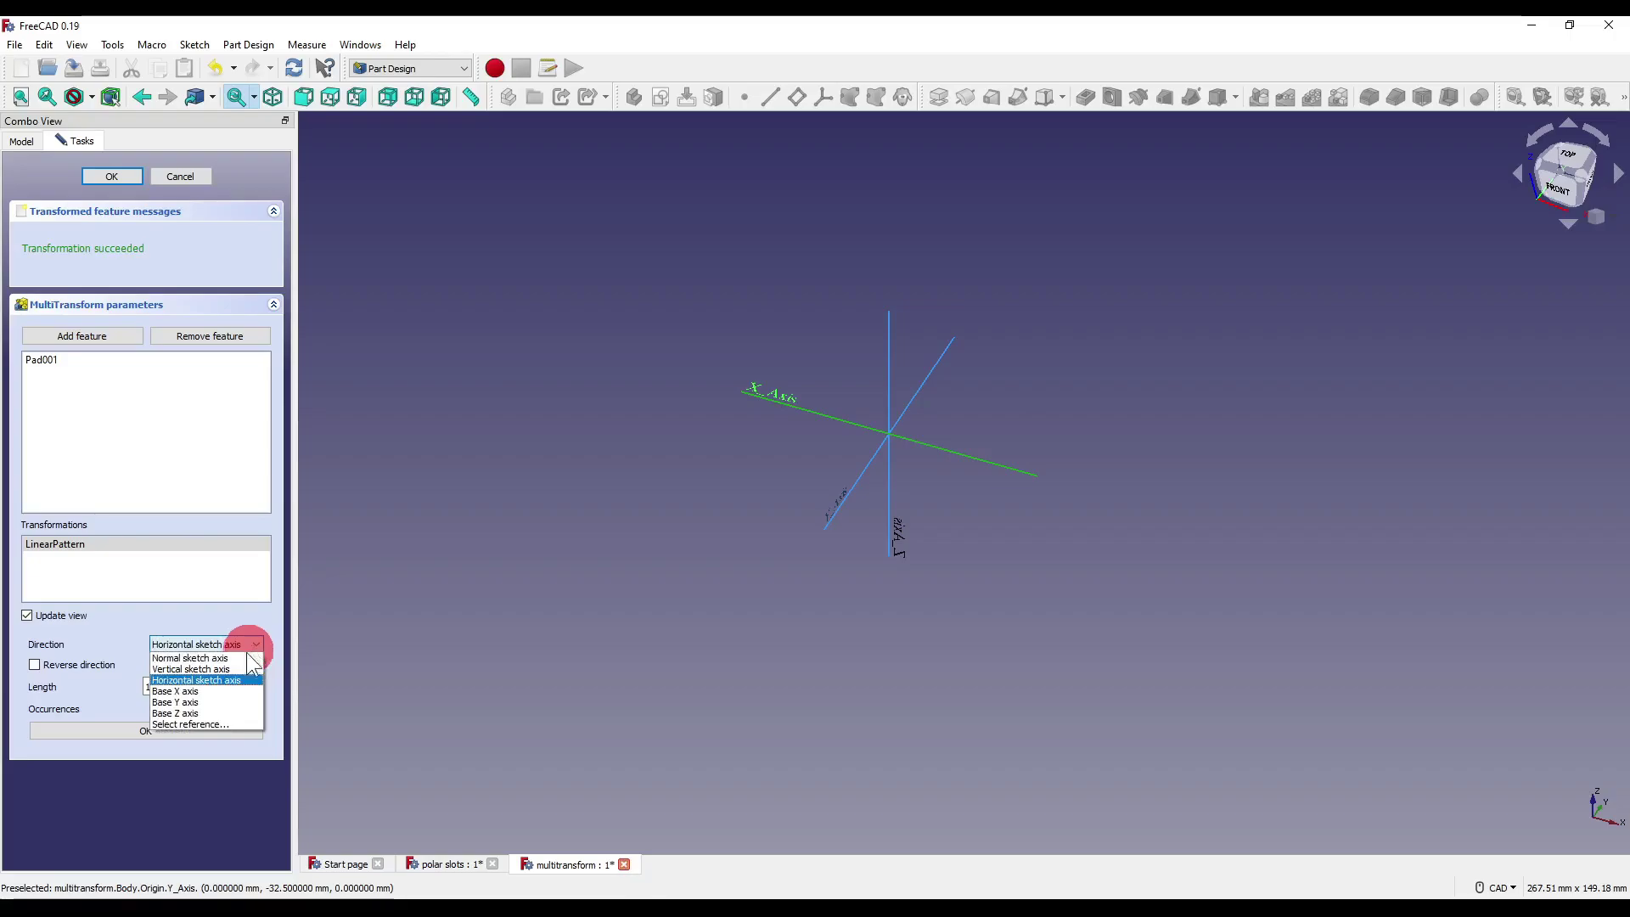
{"action": "left_click", "coordinate": [195, 691]}
{"action": "scroll", "coordinate": [646, 594], "scroll_direction": "down", "scroll_amount": 5}
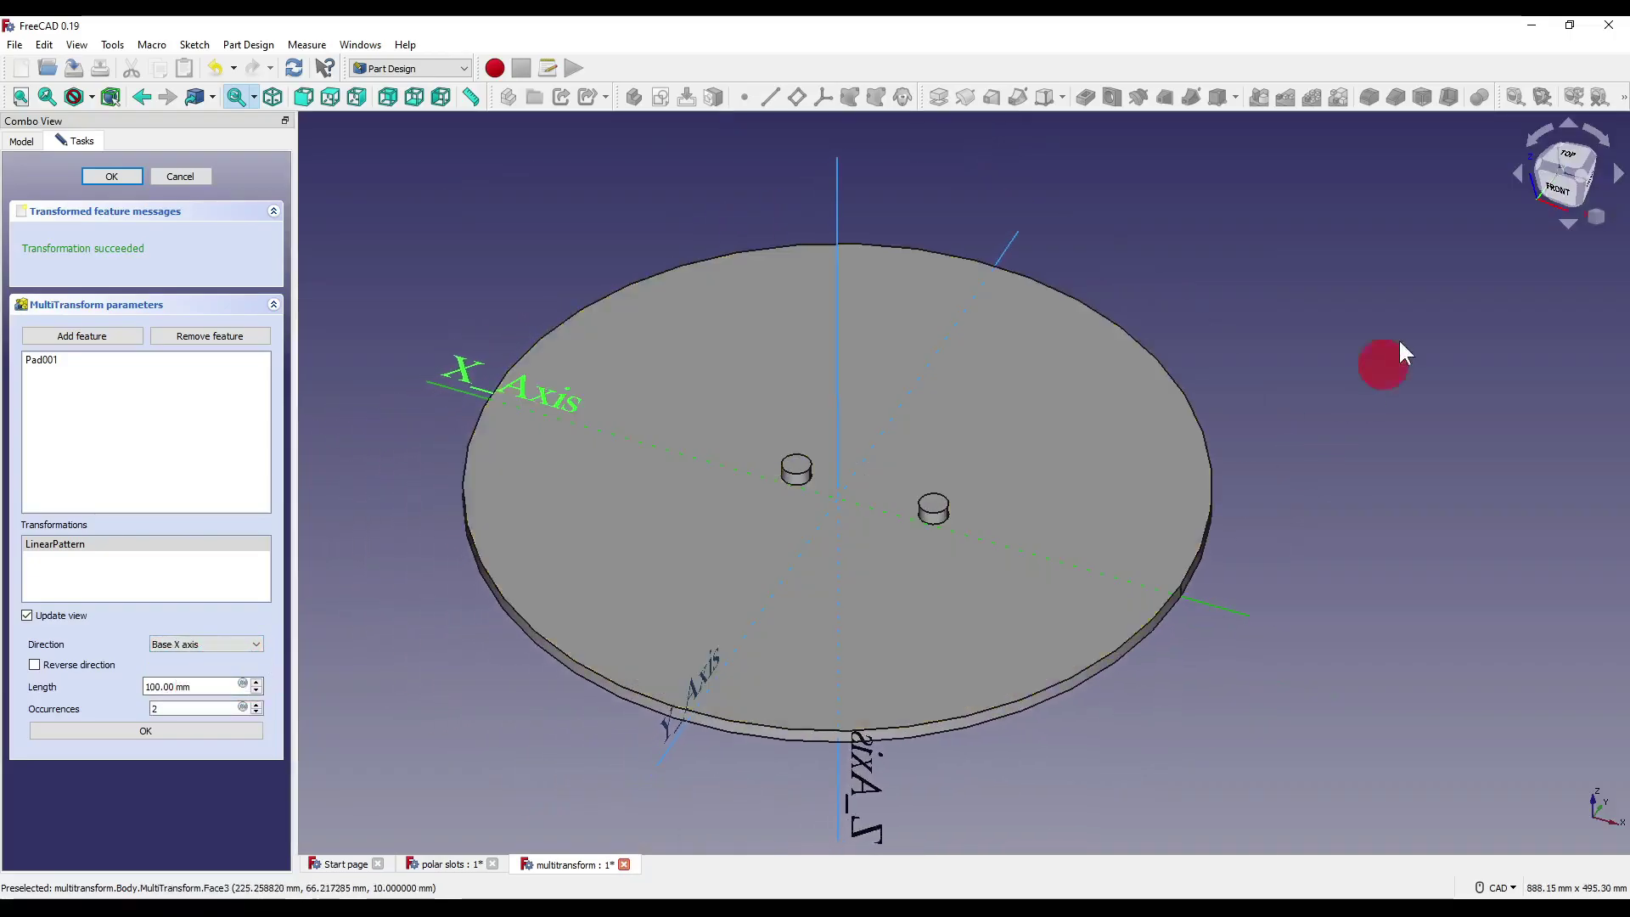
- Inspect the two cylinders from the top and try a length of -100 mm for the linear pattern
{"action": "left_click", "coordinate": [1566, 159]}
{"action": "scroll", "coordinate": [1000, 422], "scroll_direction": "down", "scroll_amount": 4}
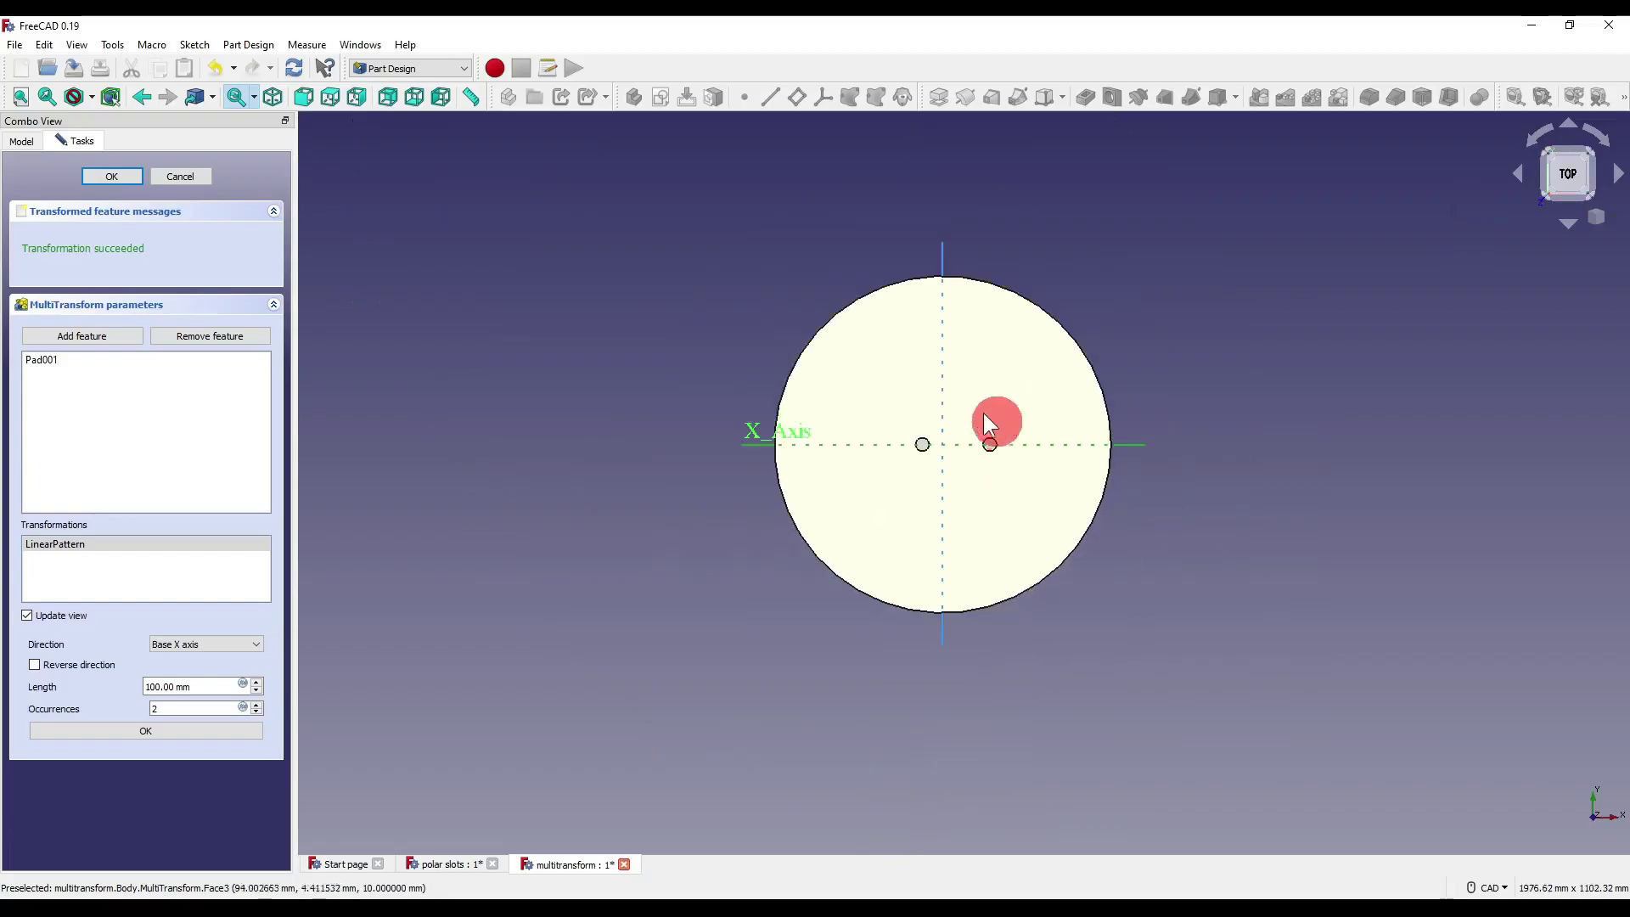
{"action": "scroll", "coordinate": [977, 427], "scroll_direction": "up", "scroll_amount": 6}
{"action": "scroll", "coordinate": [1065, 447], "scroll_direction": "down", "scroll_amount": 3}
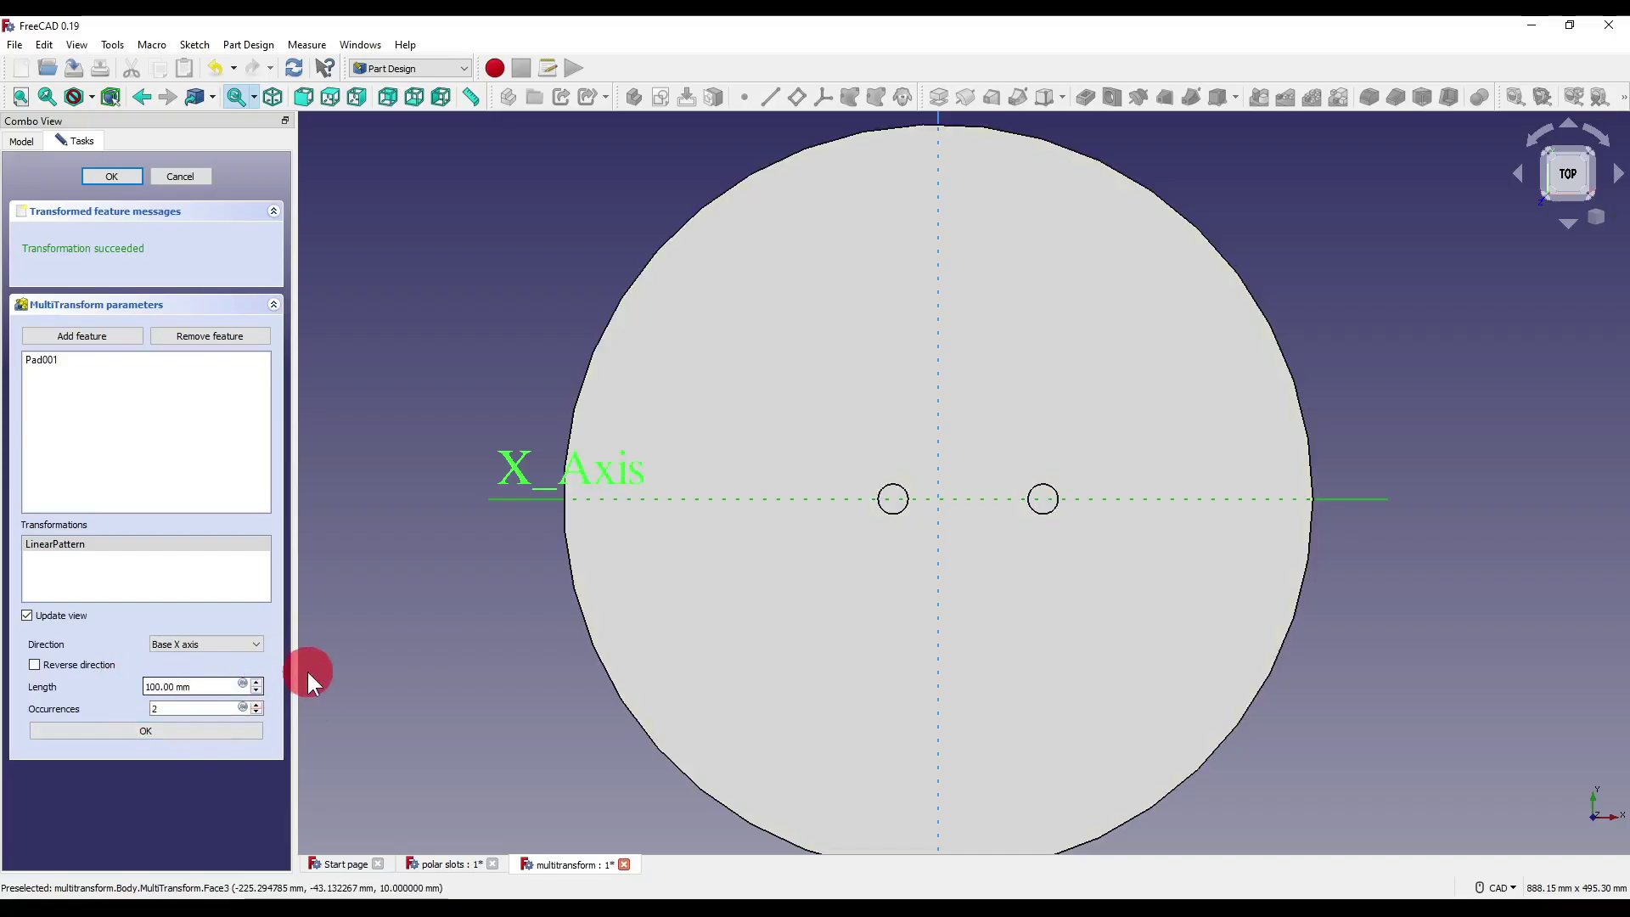
{"action": "type", "text": "-"}
{"action": "left_click", "coordinate": [398, 646]}
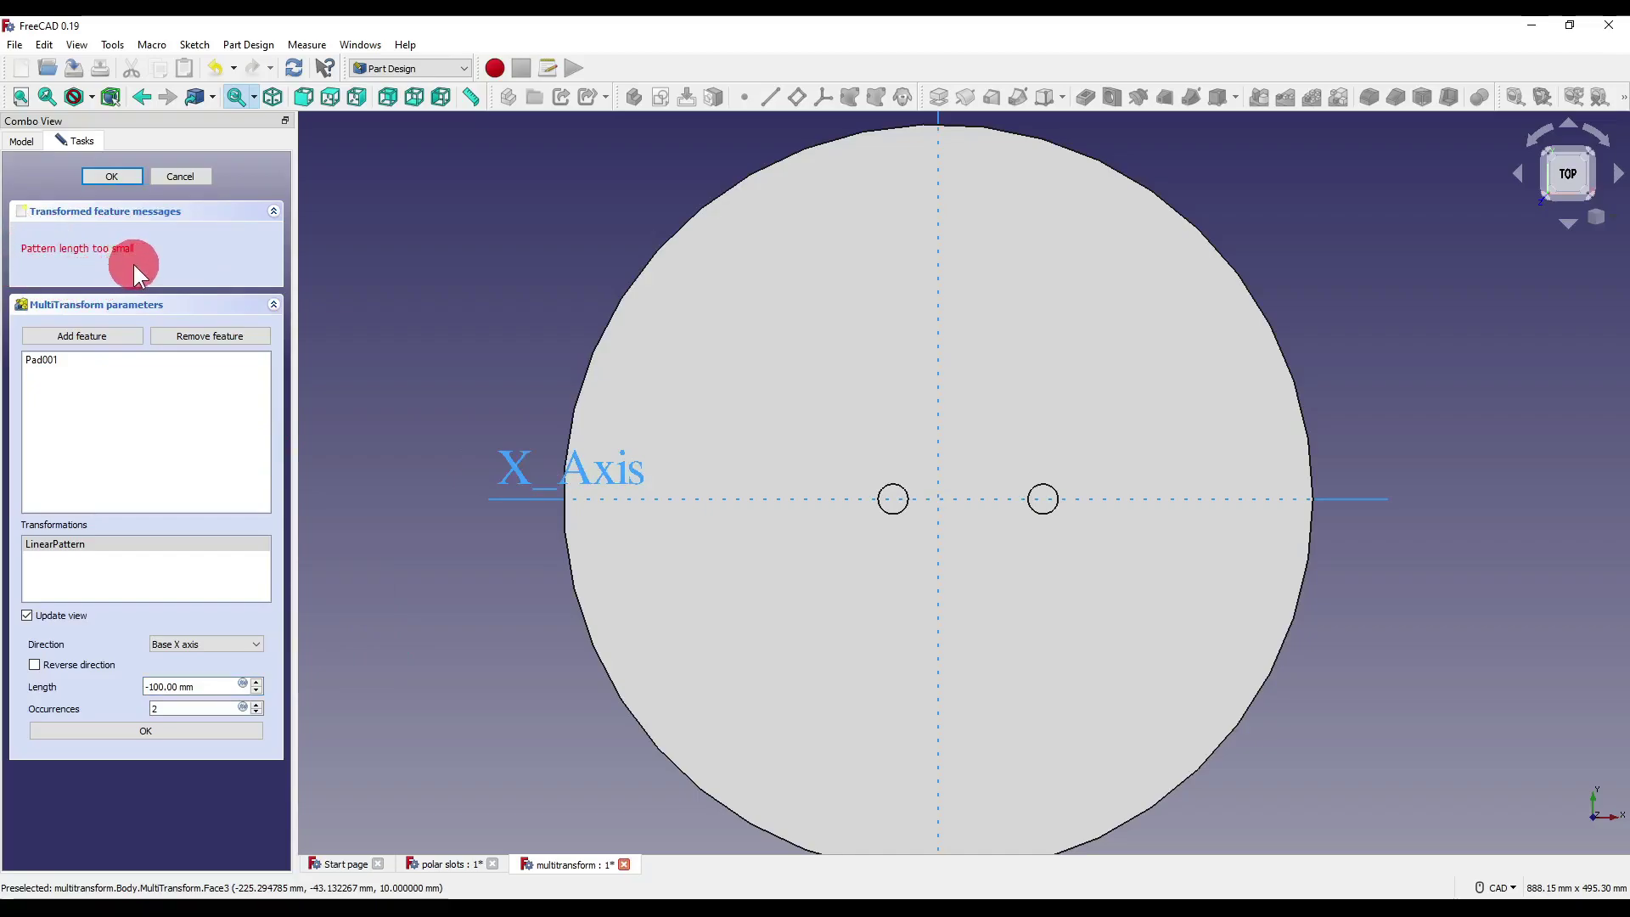
- Set the MultiTransform's linear pattern to 150 mm length, reversed direction and 3 occurrences, and accept its parameters
{"action": "left_click", "coordinate": [145, 685]}
{"action": "key", "text": "BackSpace"}
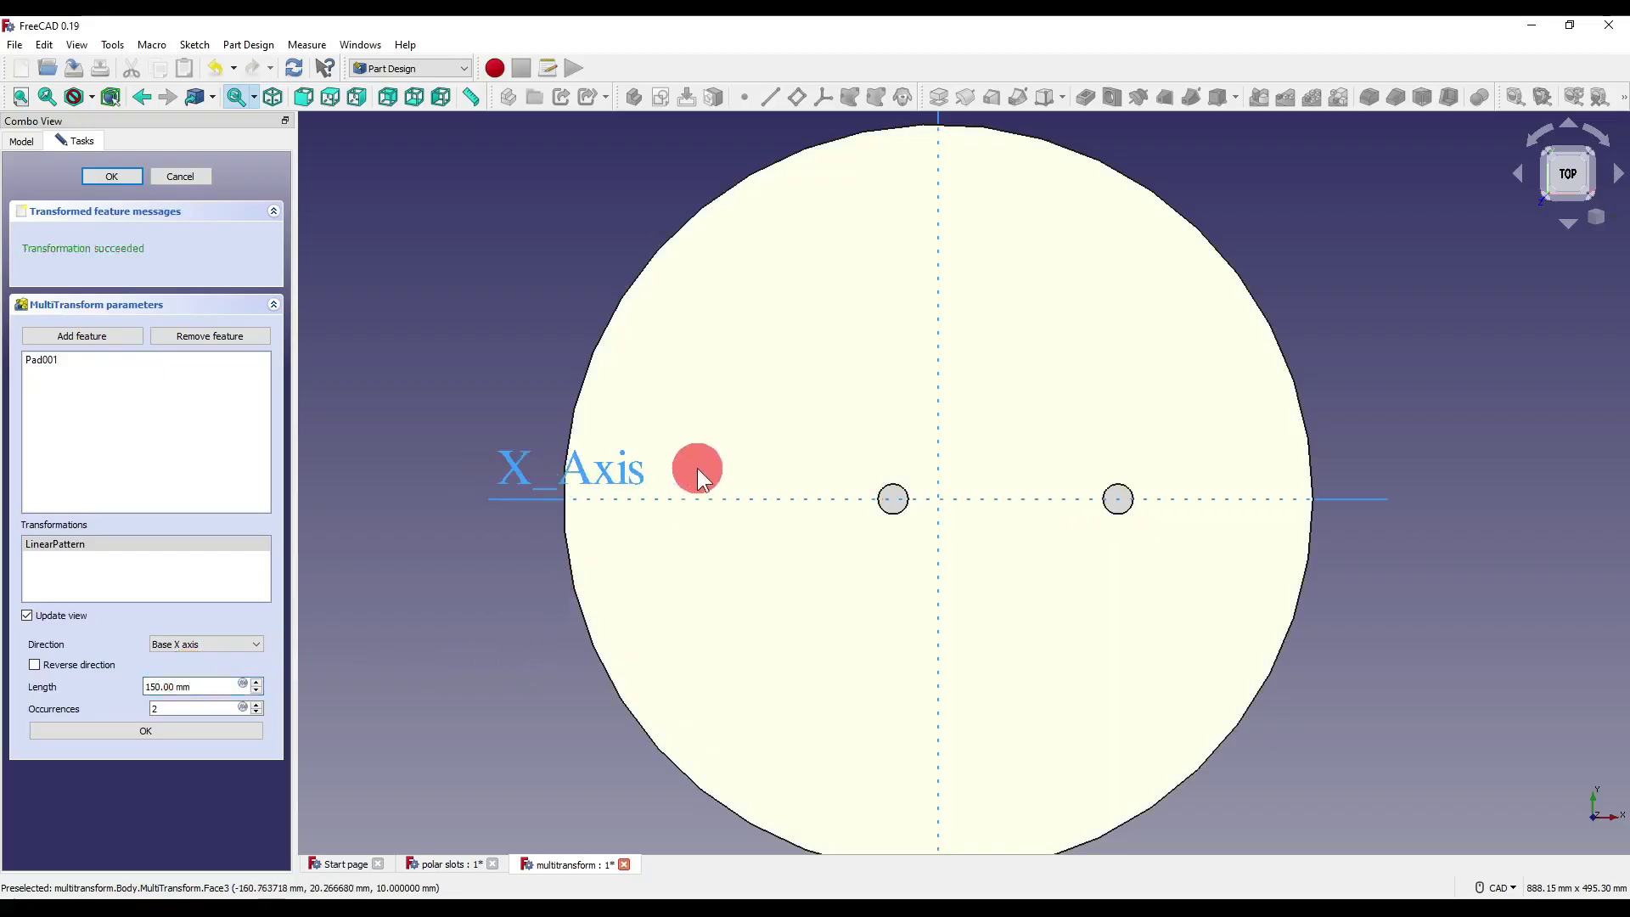
{"action": "left_click", "coordinate": [39, 665]}
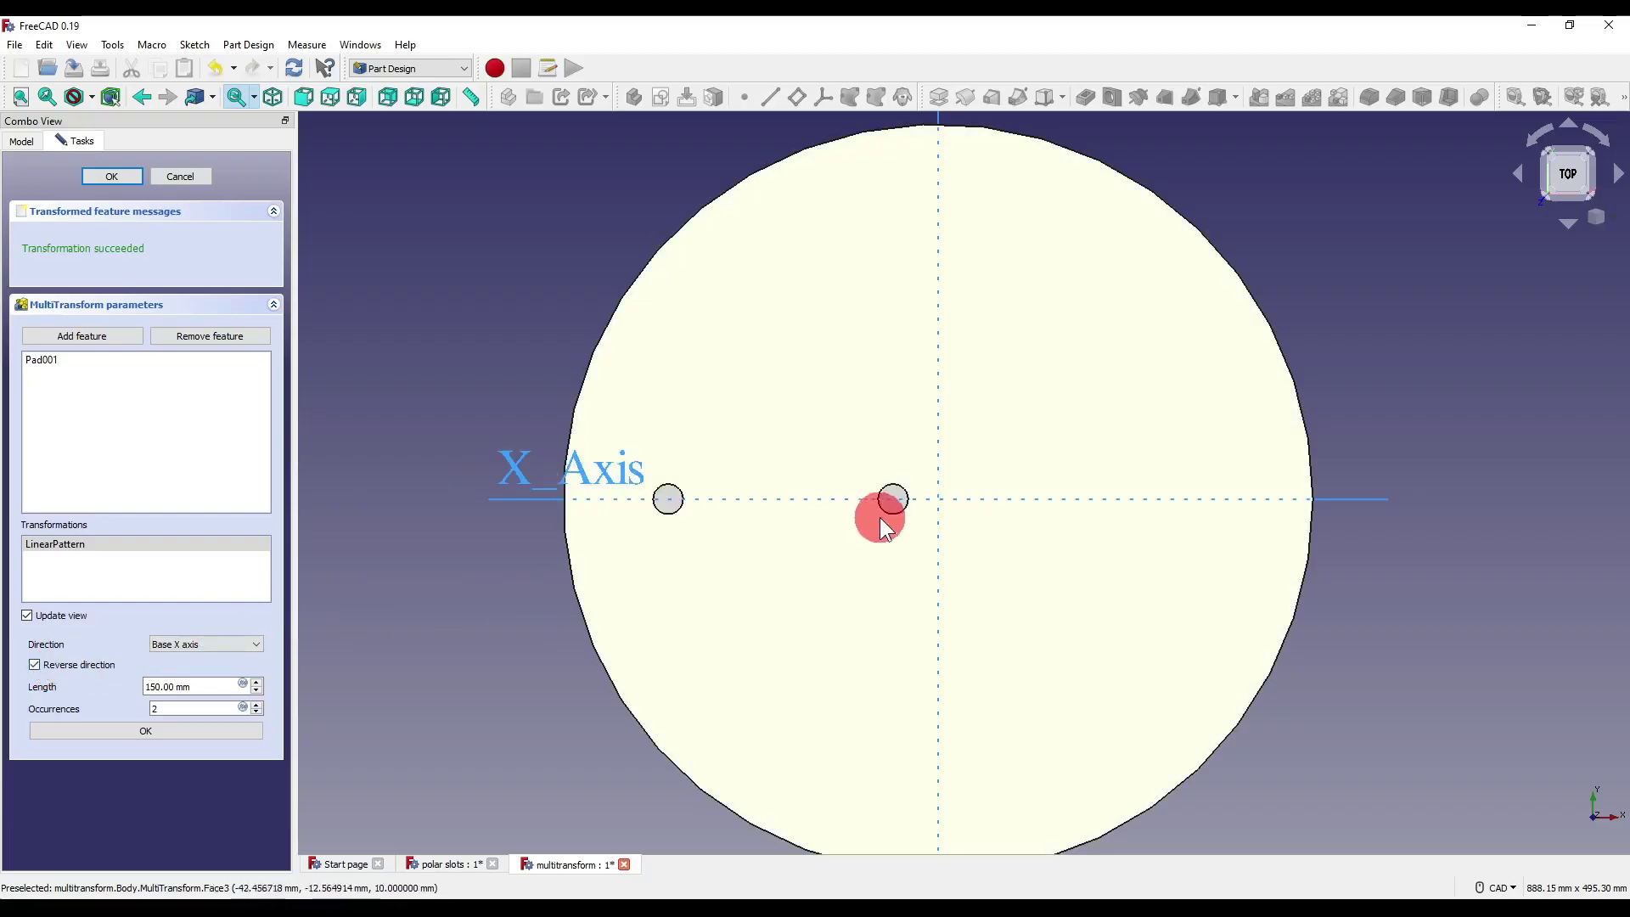
{"action": "left_click_drag", "start_coordinate": [253, 706], "coordinate": [140, 708]}
{"action": "type", "text": "3"}
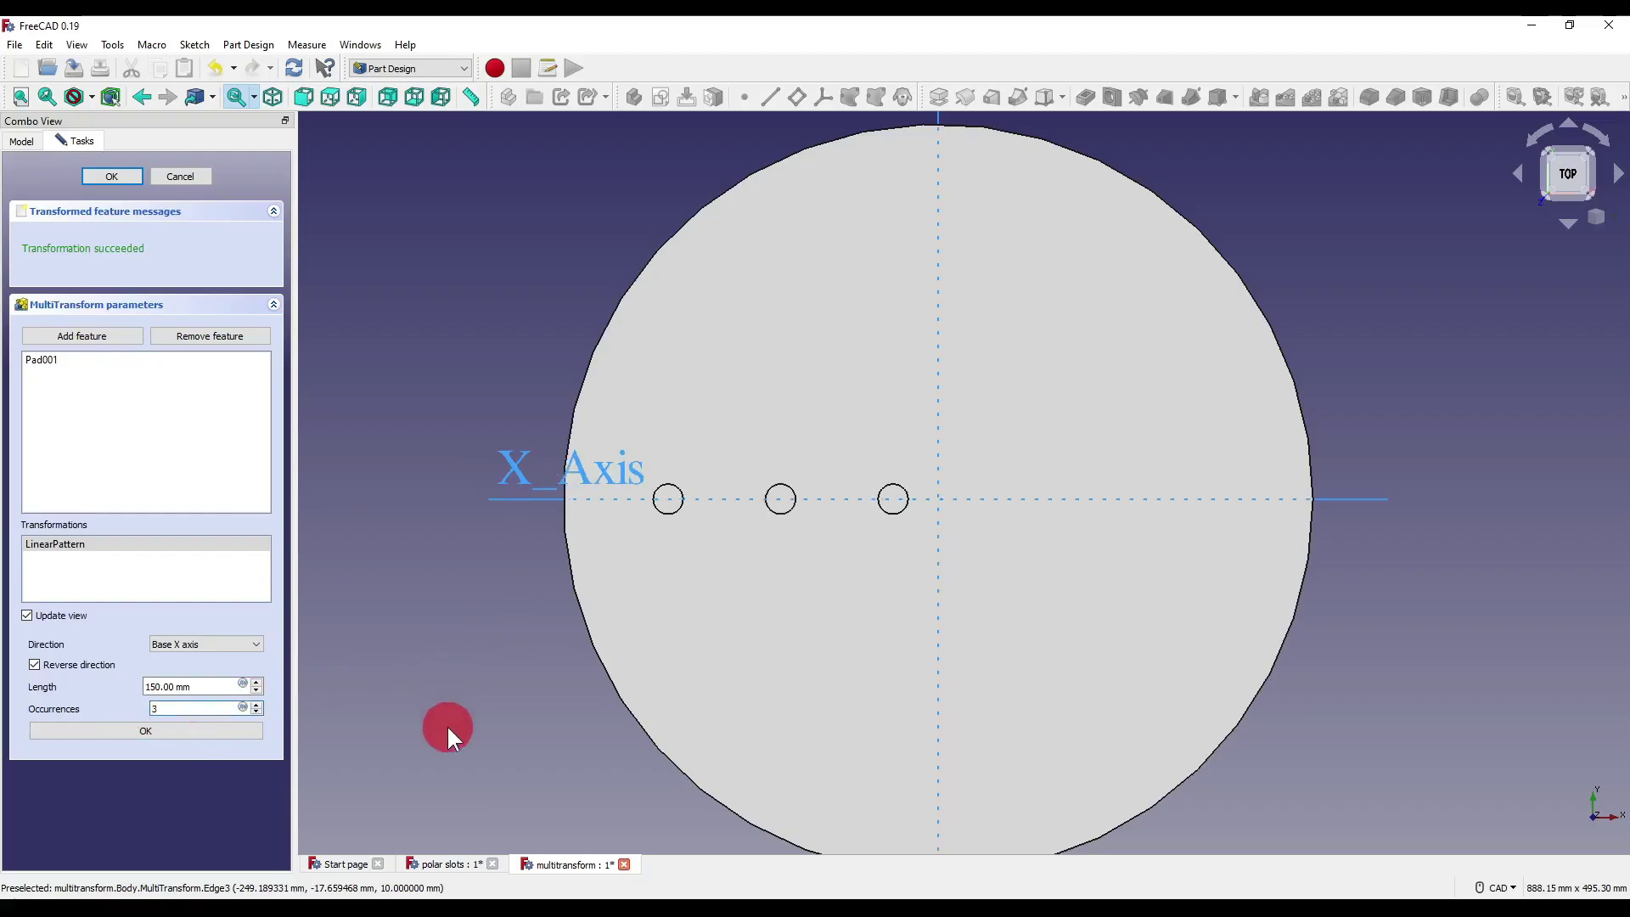
{"action": "left_click", "coordinate": [146, 731]}
{"action": "middle_click_drag", "start_coordinate": [751, 661], "coordinate": [1022, 590]}
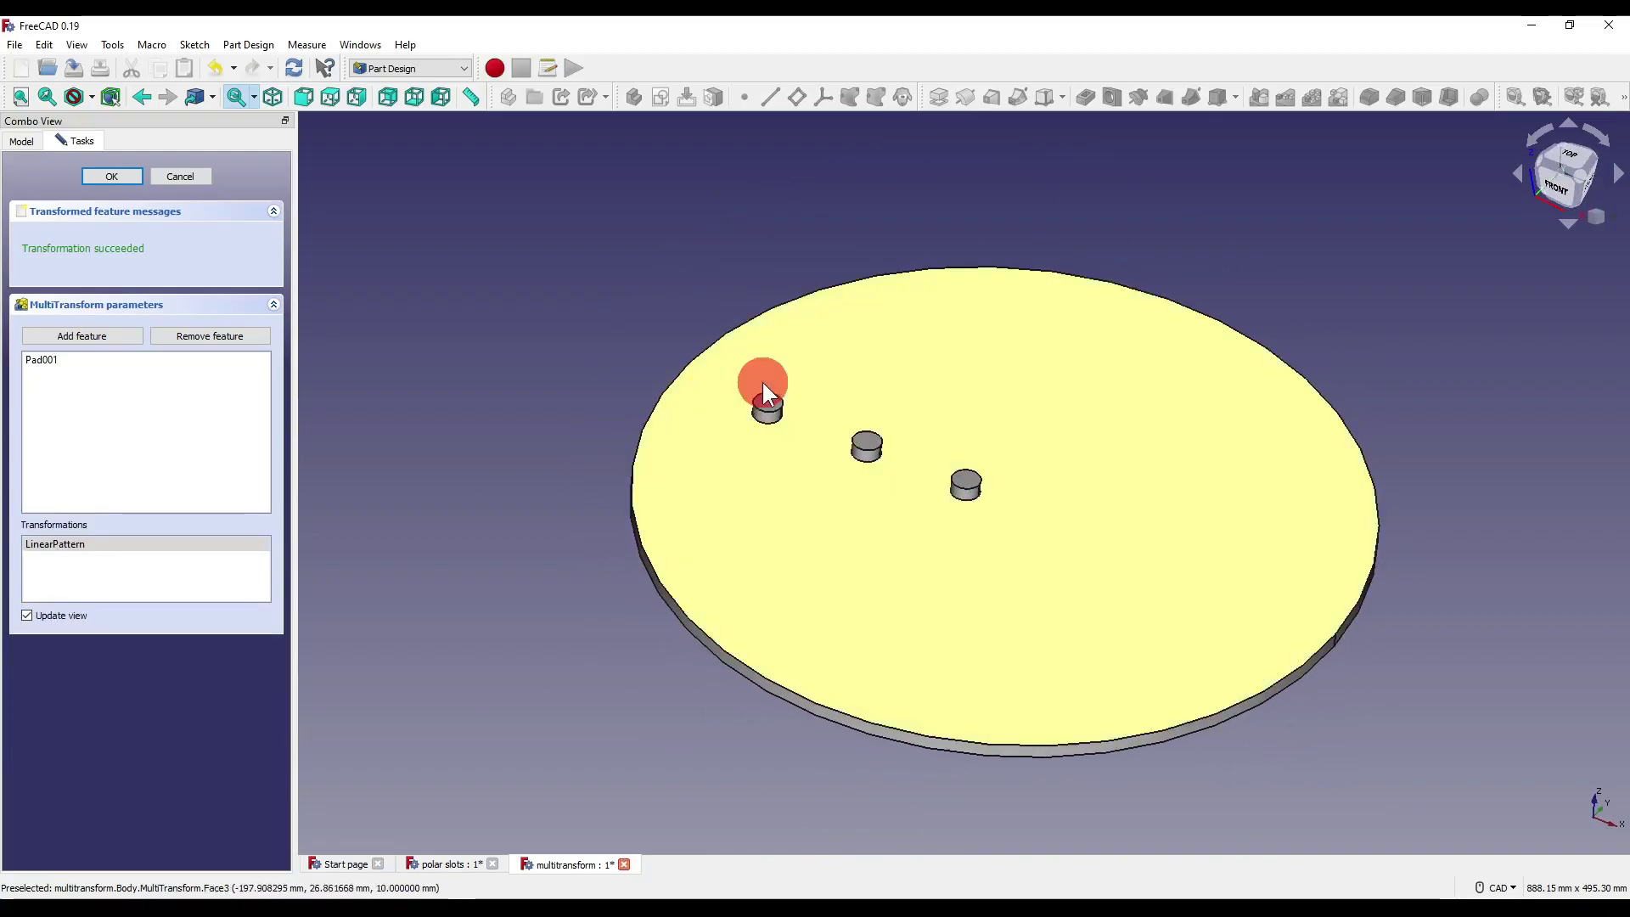
- Add a scaled transformation to the MultiTransform with 3 occurrences, matching the linear pattern, and accept it
{"action": "right_click", "coordinate": [163, 579]}
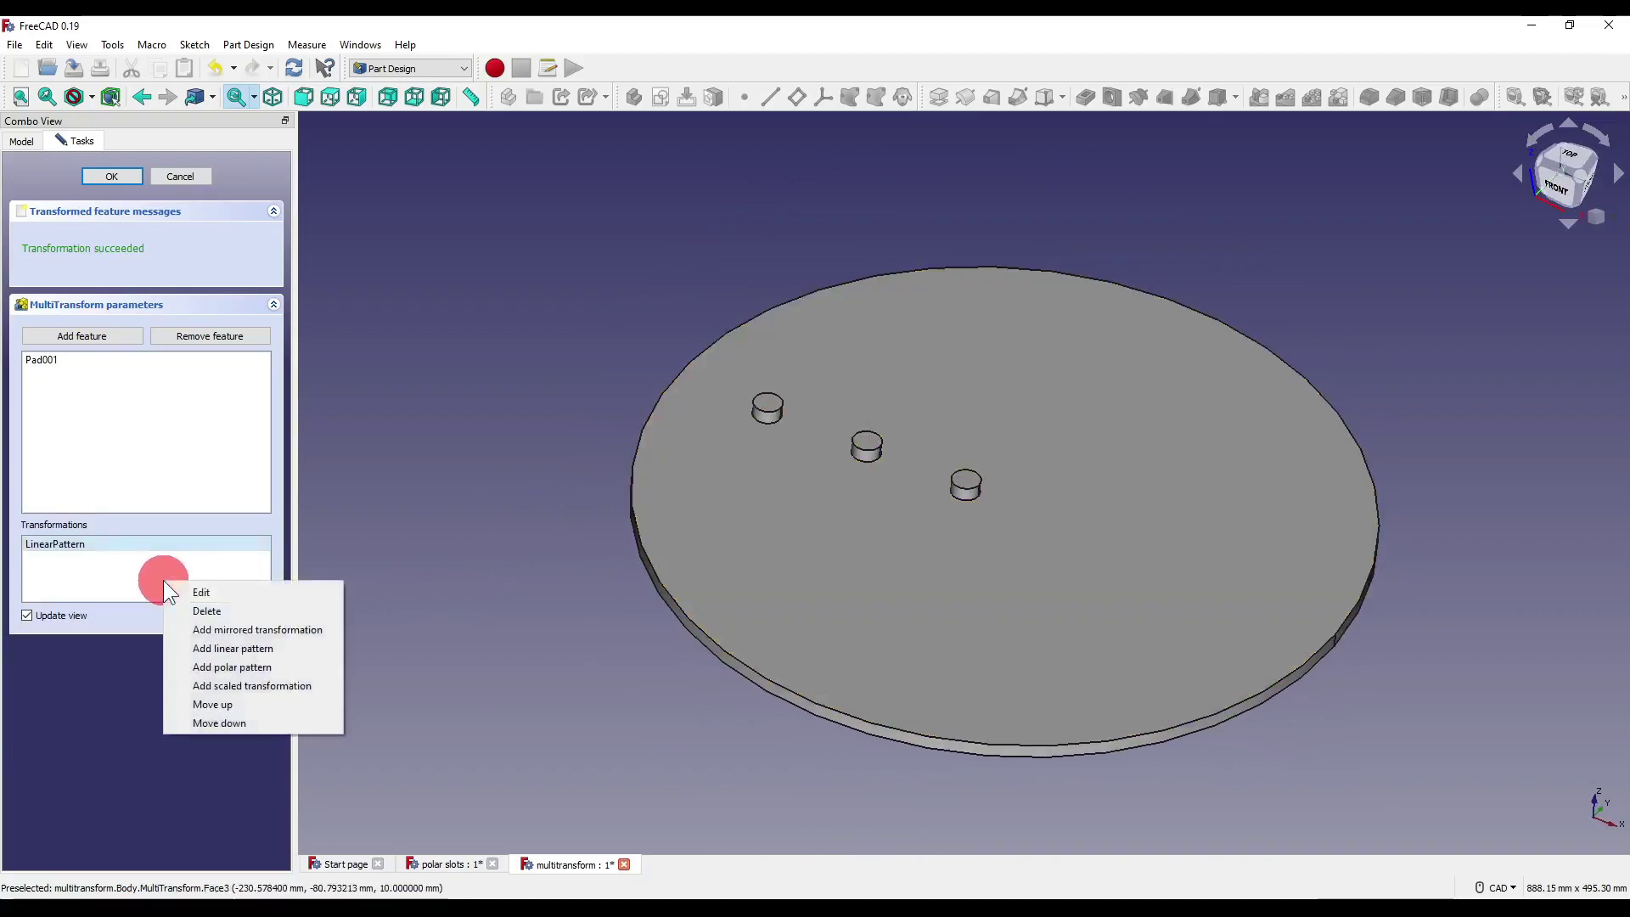
{"action": "left_click", "coordinate": [248, 686]}
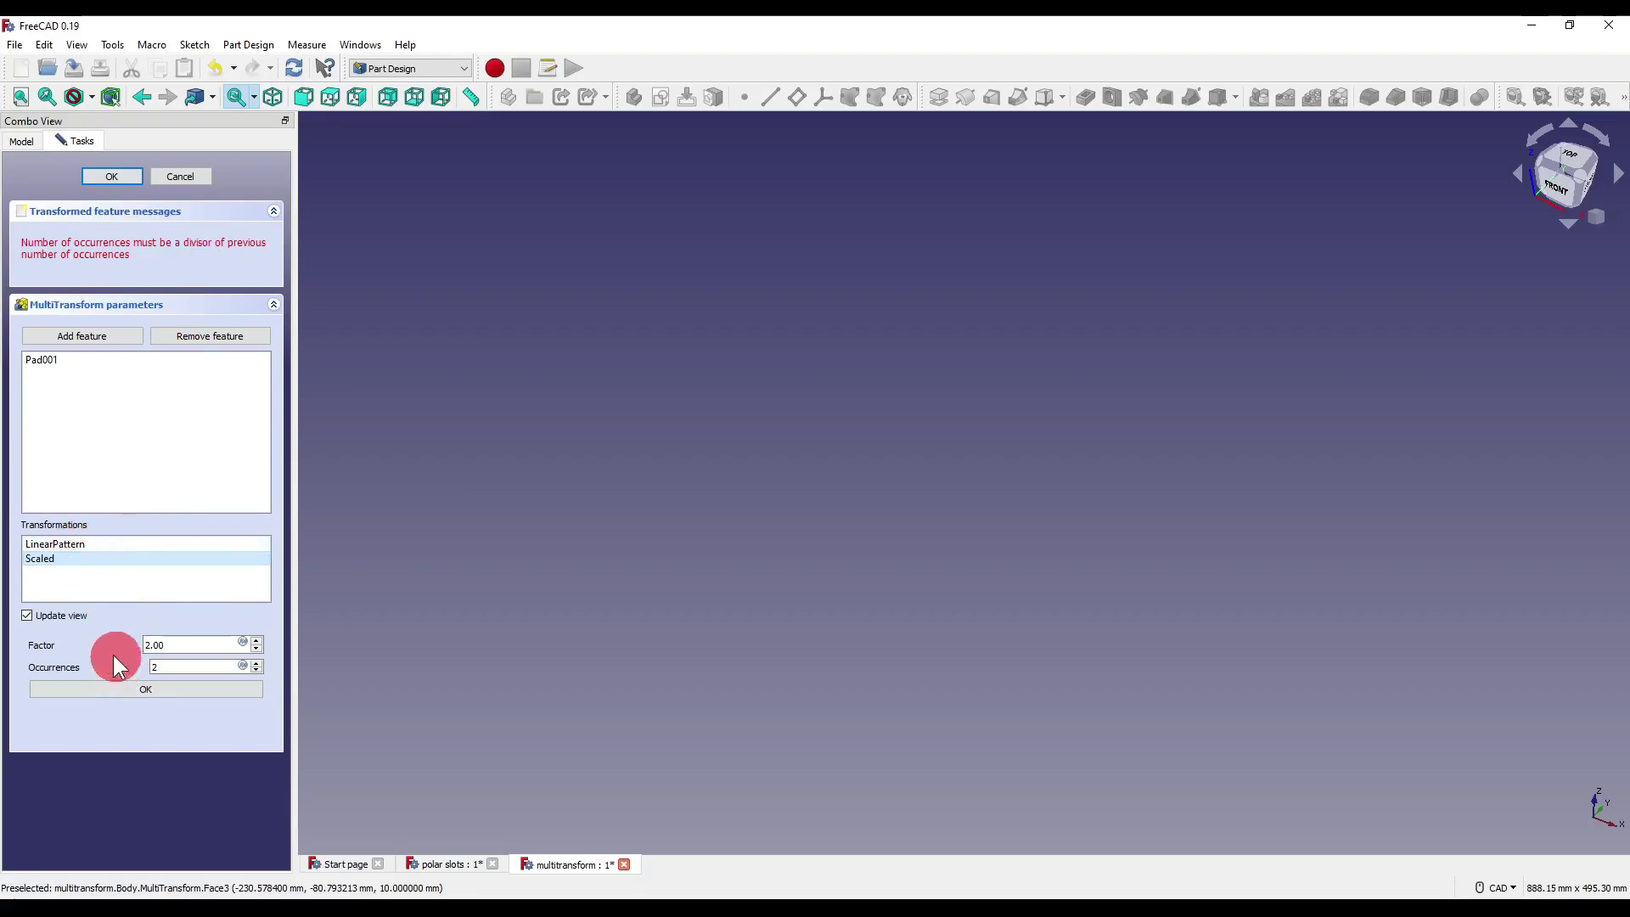
{"action": "double_click", "coordinate": [175, 665]}
{"action": "type", "text": "3"}
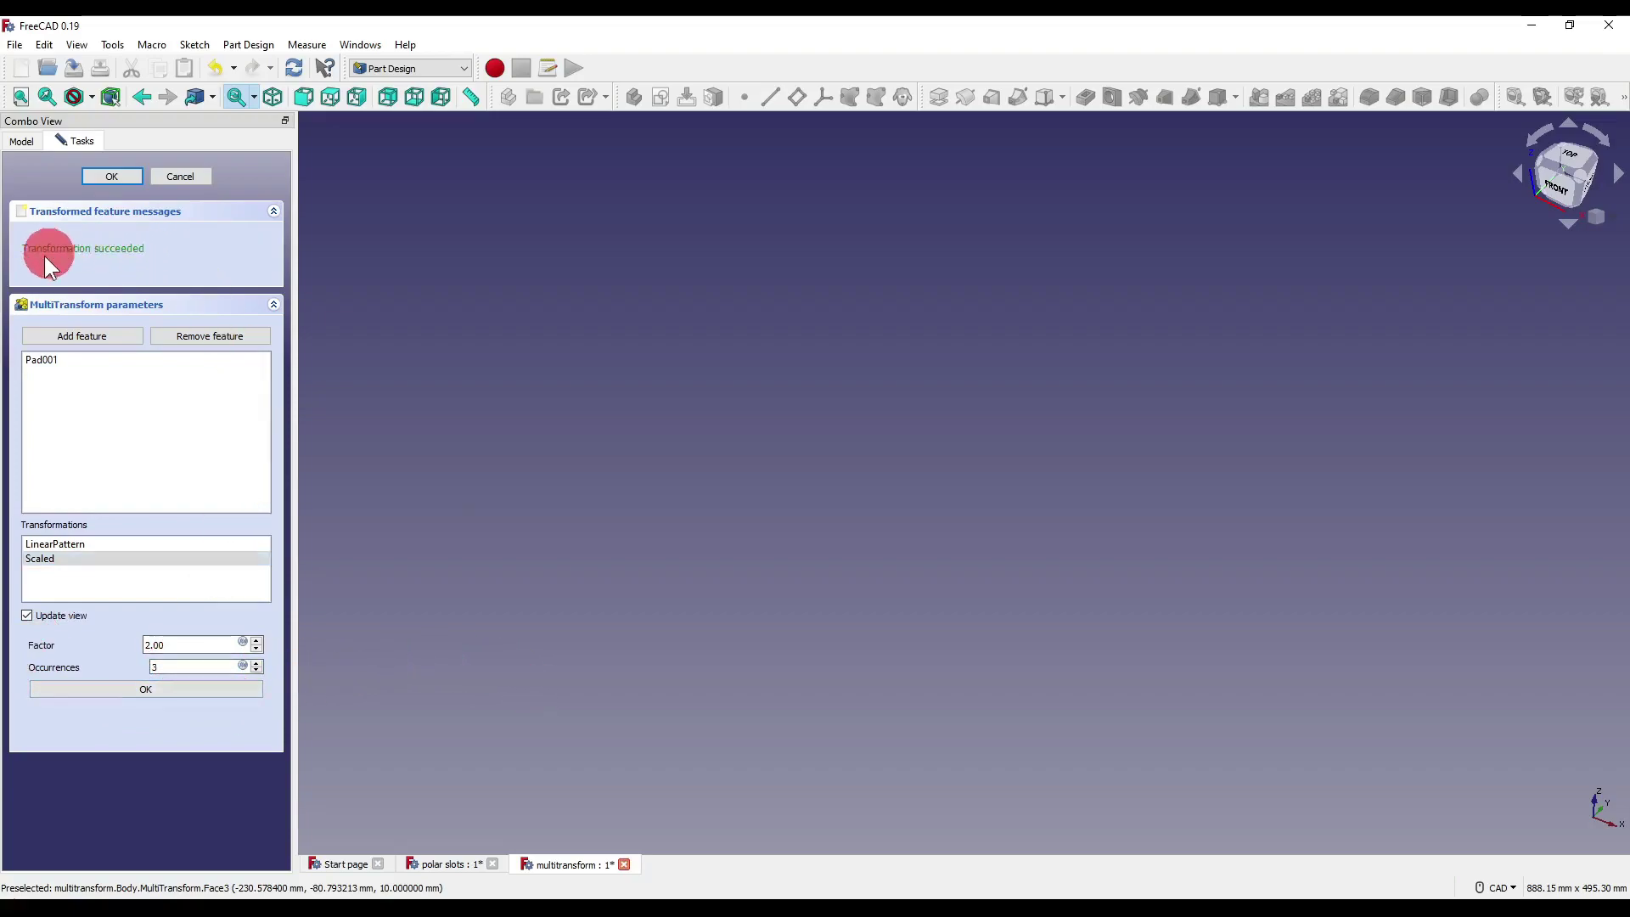
{"action": "left_click", "coordinate": [195, 694]}
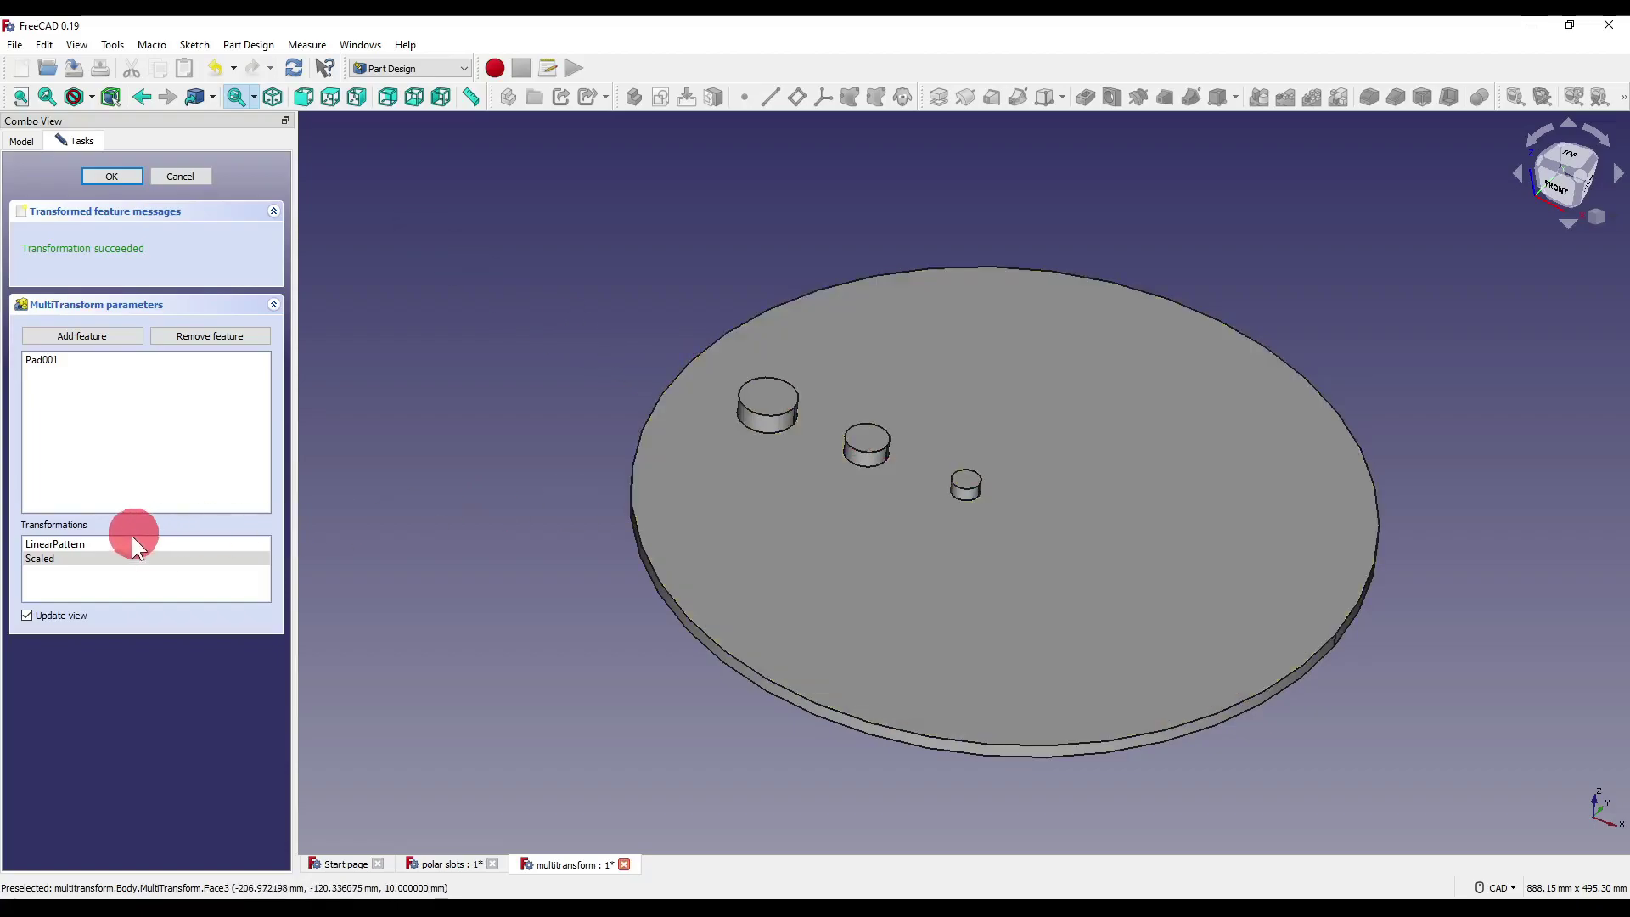
- Reopen the Scaled transformation and examine how its factor and occurrences affect the row of cylinders
{"action": "double_click", "coordinate": [100, 558]}
{"action": "left_click", "coordinate": [144, 643]}
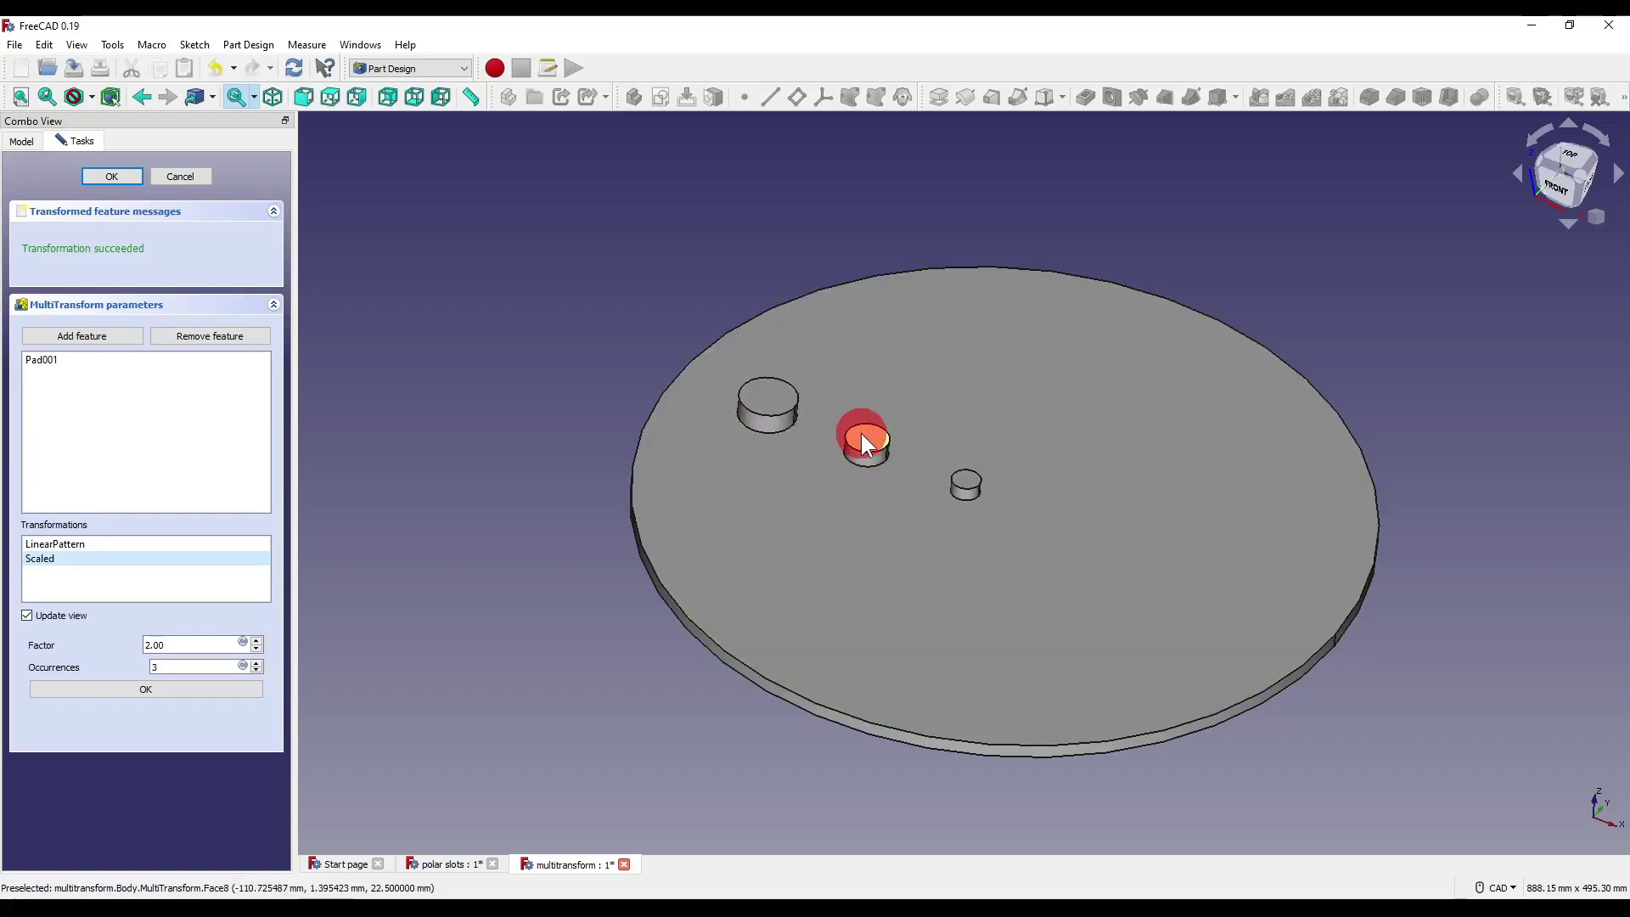
{"action": "left_click", "coordinate": [126, 690]}
- Add a polar pattern about the base Z axis with 6 occurrences and finish the MultiTransform
{"action": "right_click", "coordinate": [111, 589]}
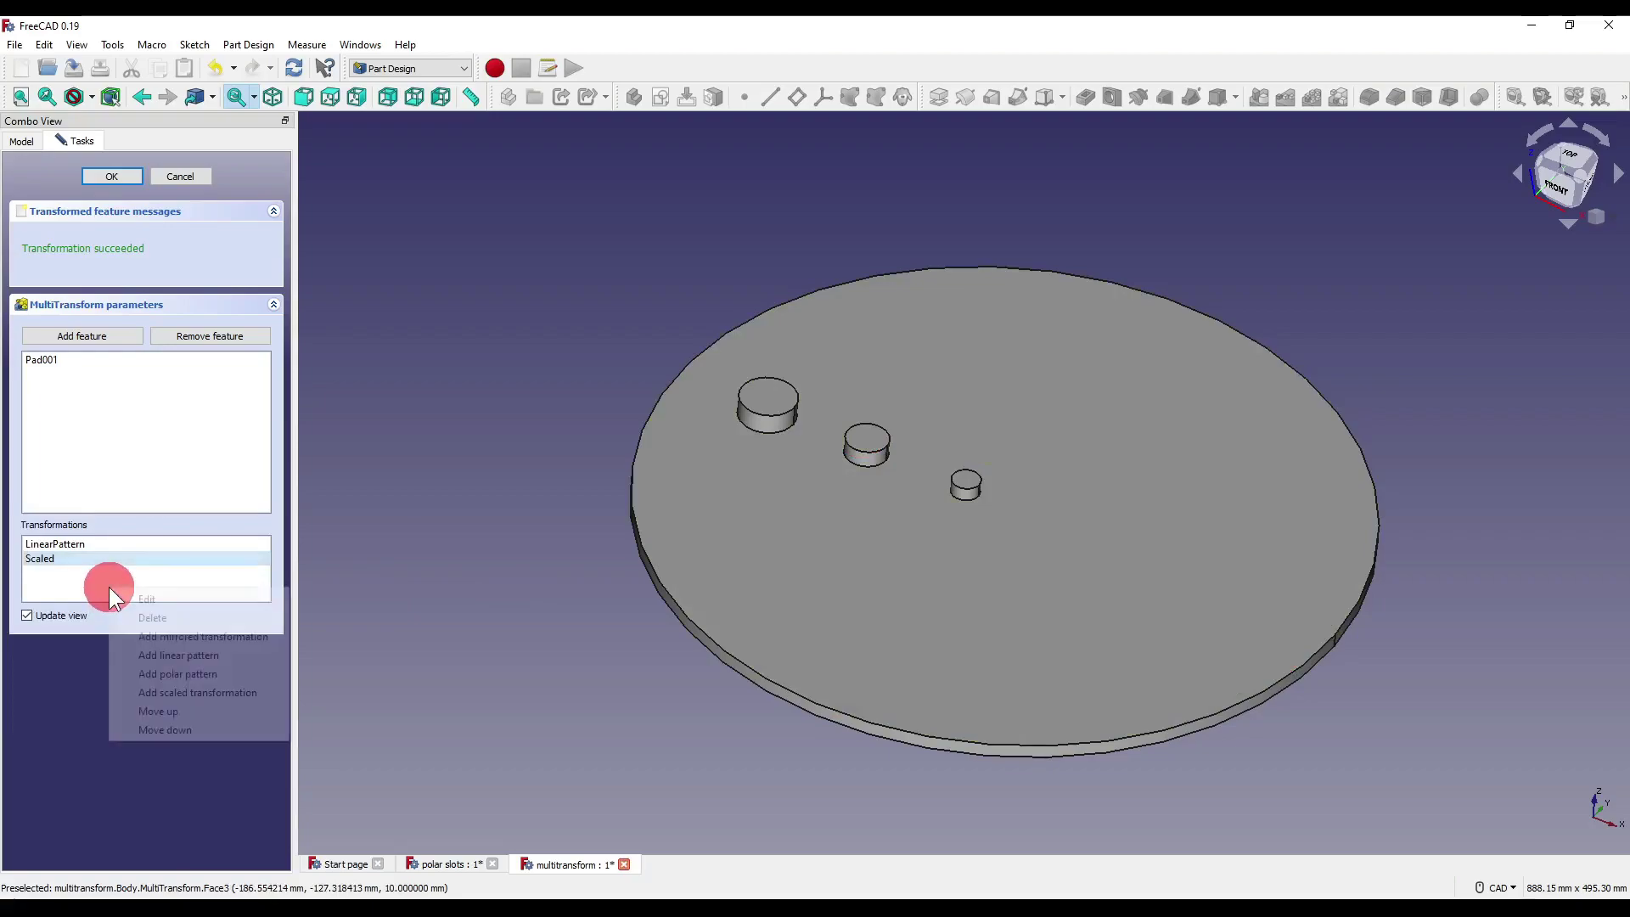
{"action": "left_click", "coordinate": [180, 677]}
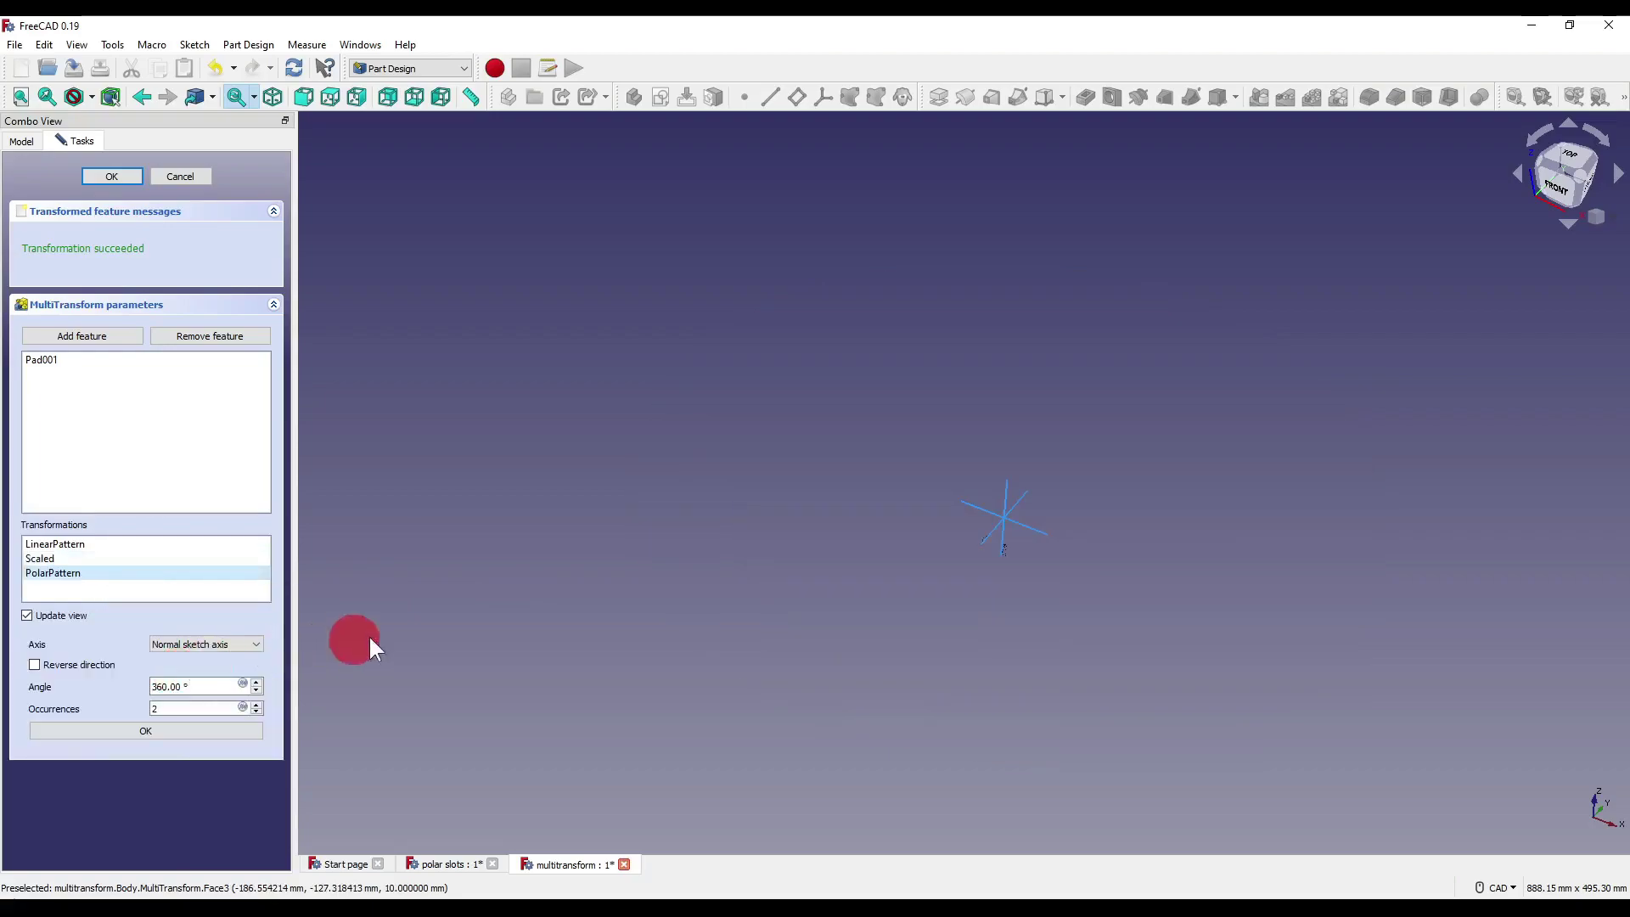
{"action": "left_click", "coordinate": [193, 644]}
{"action": "left_click", "coordinate": [187, 713]}
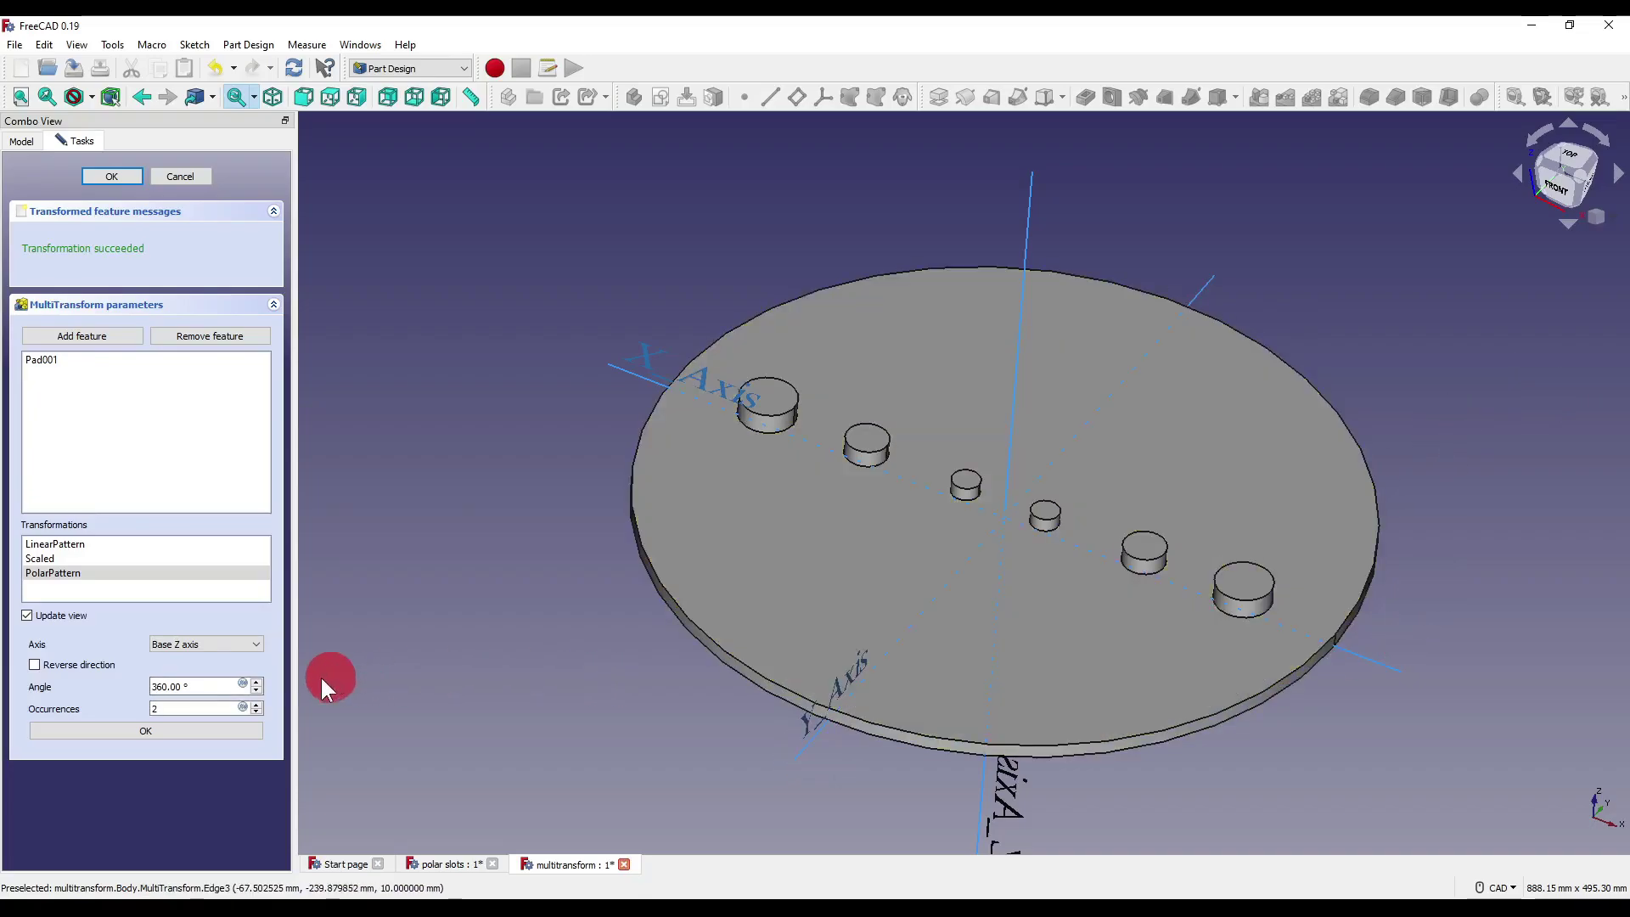
{"action": "double_click", "coordinate": [174, 686]}
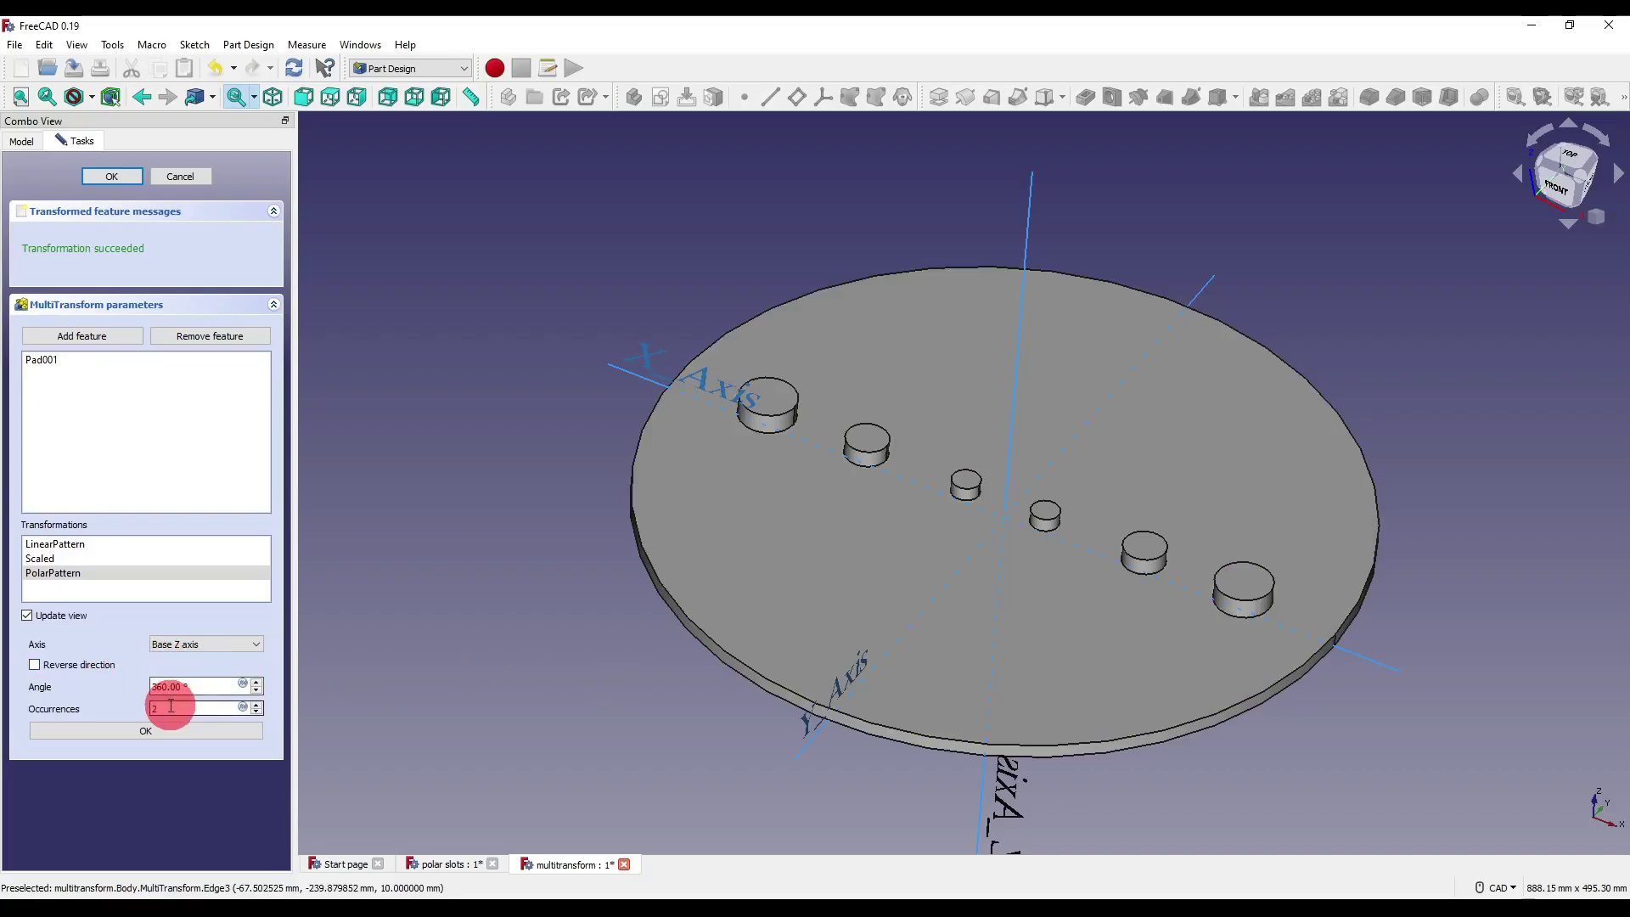
{"action": "key", "text": "Tab"}
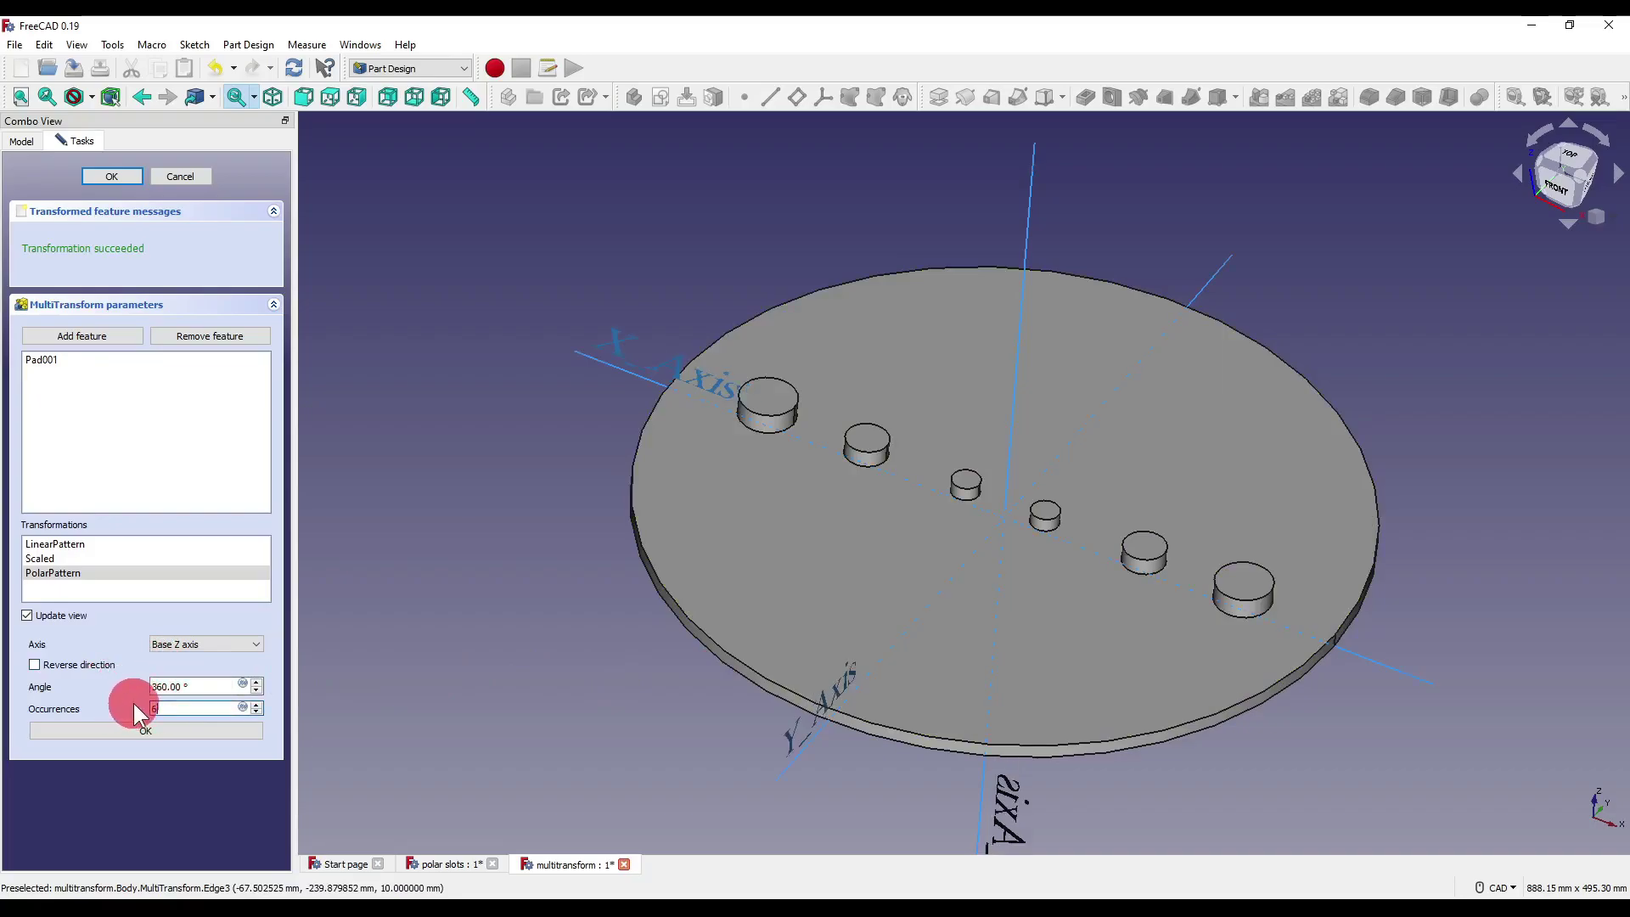
{"action": "type", "text": "6"}
{"action": "left_click", "coordinate": [189, 732]}
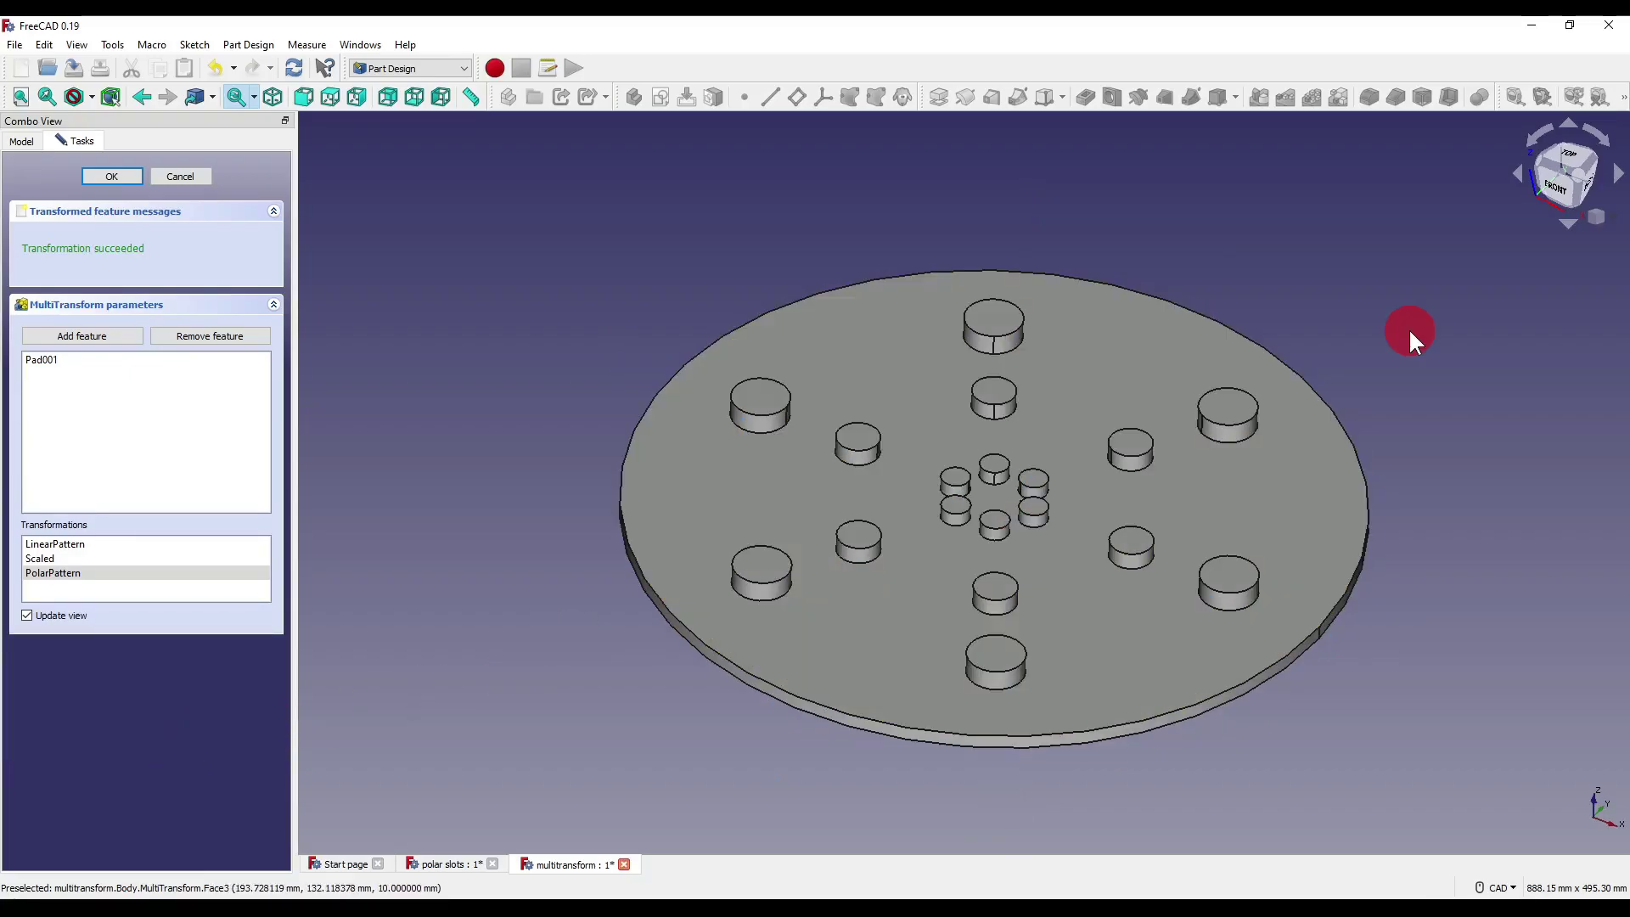
{"action": "left_click", "coordinate": [114, 175]}
- Open the small cylinder's sketch for editing and draw an inner circle of about 5.5 mm radius at the existing circle's centre
{"action": "double_click", "coordinate": [117, 326]}
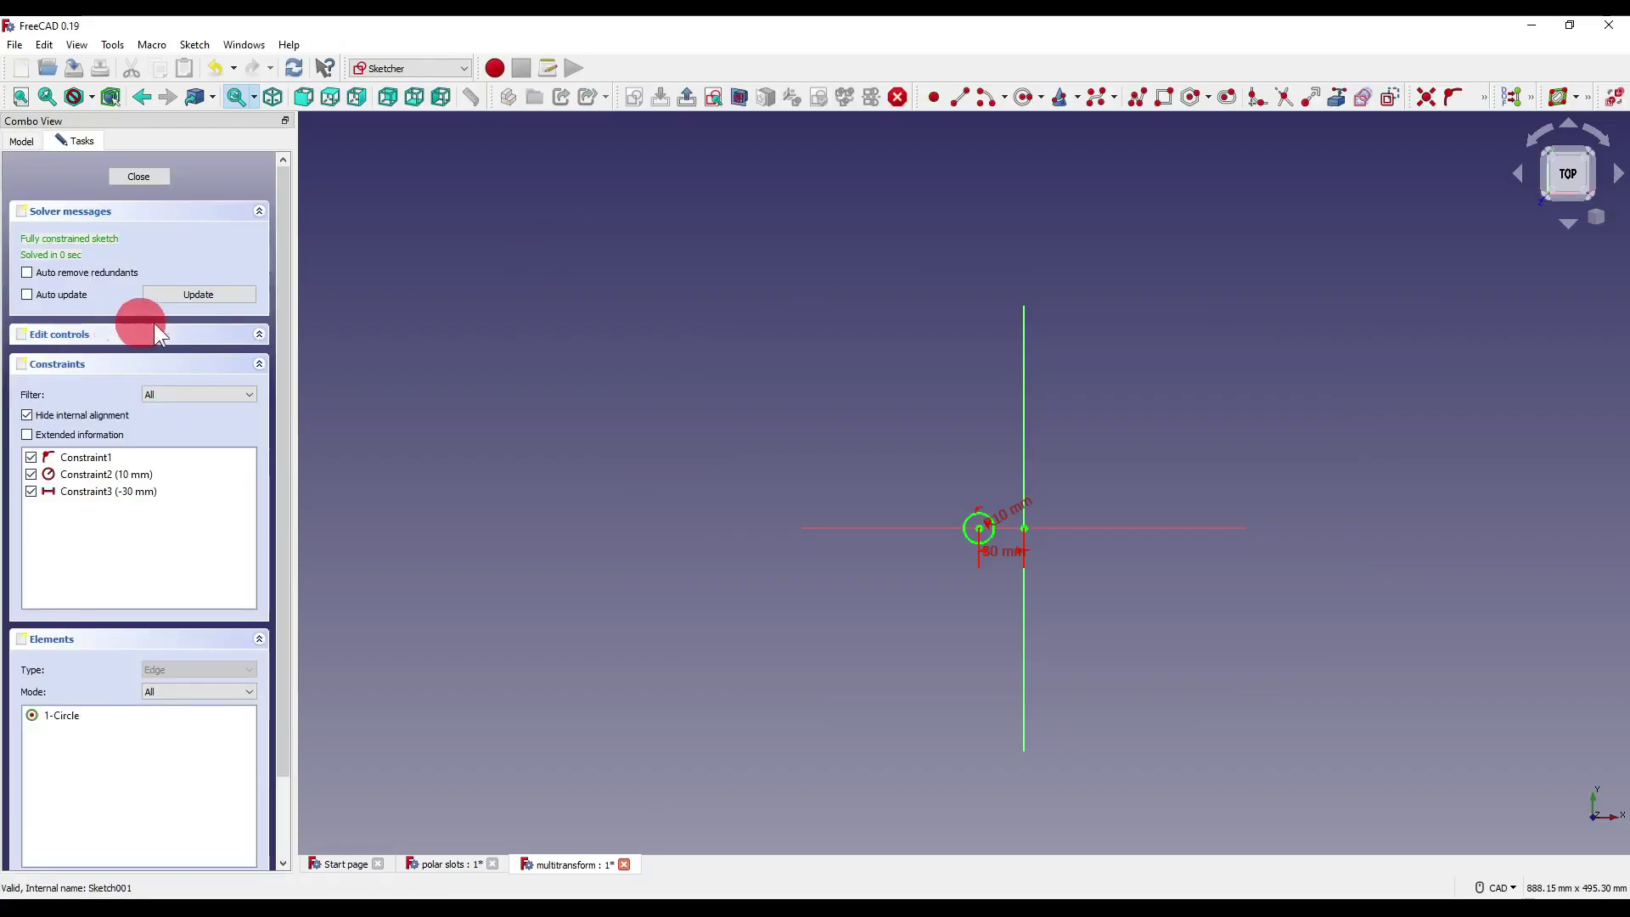
{"action": "scroll", "coordinate": [954, 537], "scroll_direction": "up", "scroll_amount": 5}
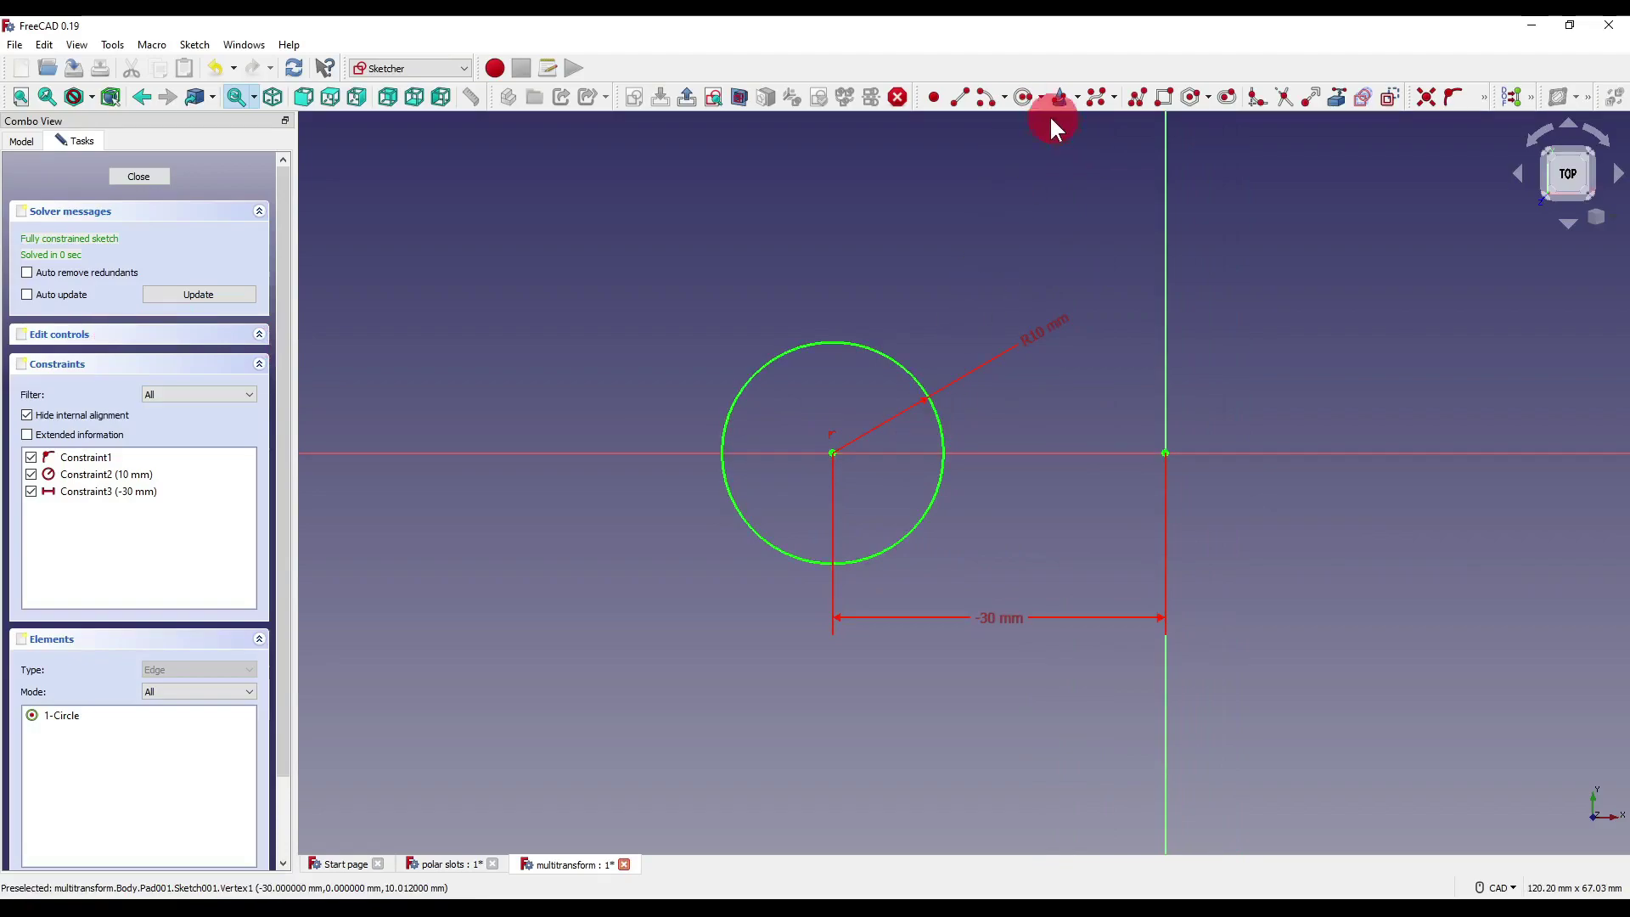
{"action": "left_click", "coordinate": [1019, 98]}
{"action": "left_click", "coordinate": [851, 456]}
{"action": "left_click", "coordinate": [883, 477]}
- Constrain the inner circle's radius to 5 mm and close the sketch
{"action": "left_click", "coordinate": [890, 431]}
{"action": "type", "text": "kr"}
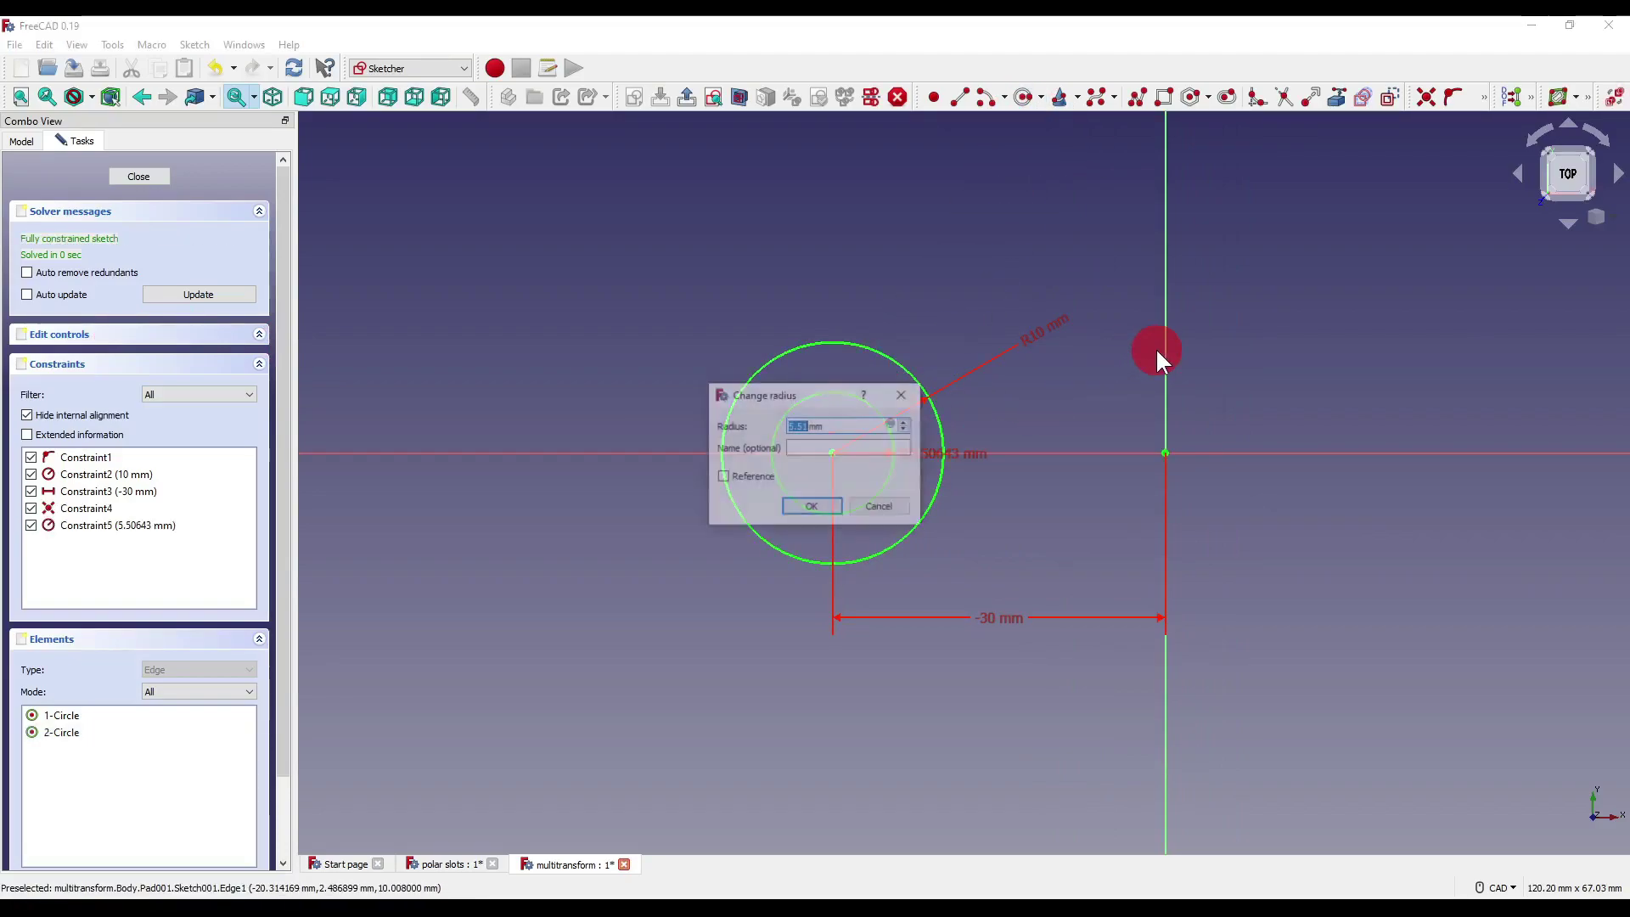
{"action": "type", "text": "5"}
{"action": "key", "text": "Return"}
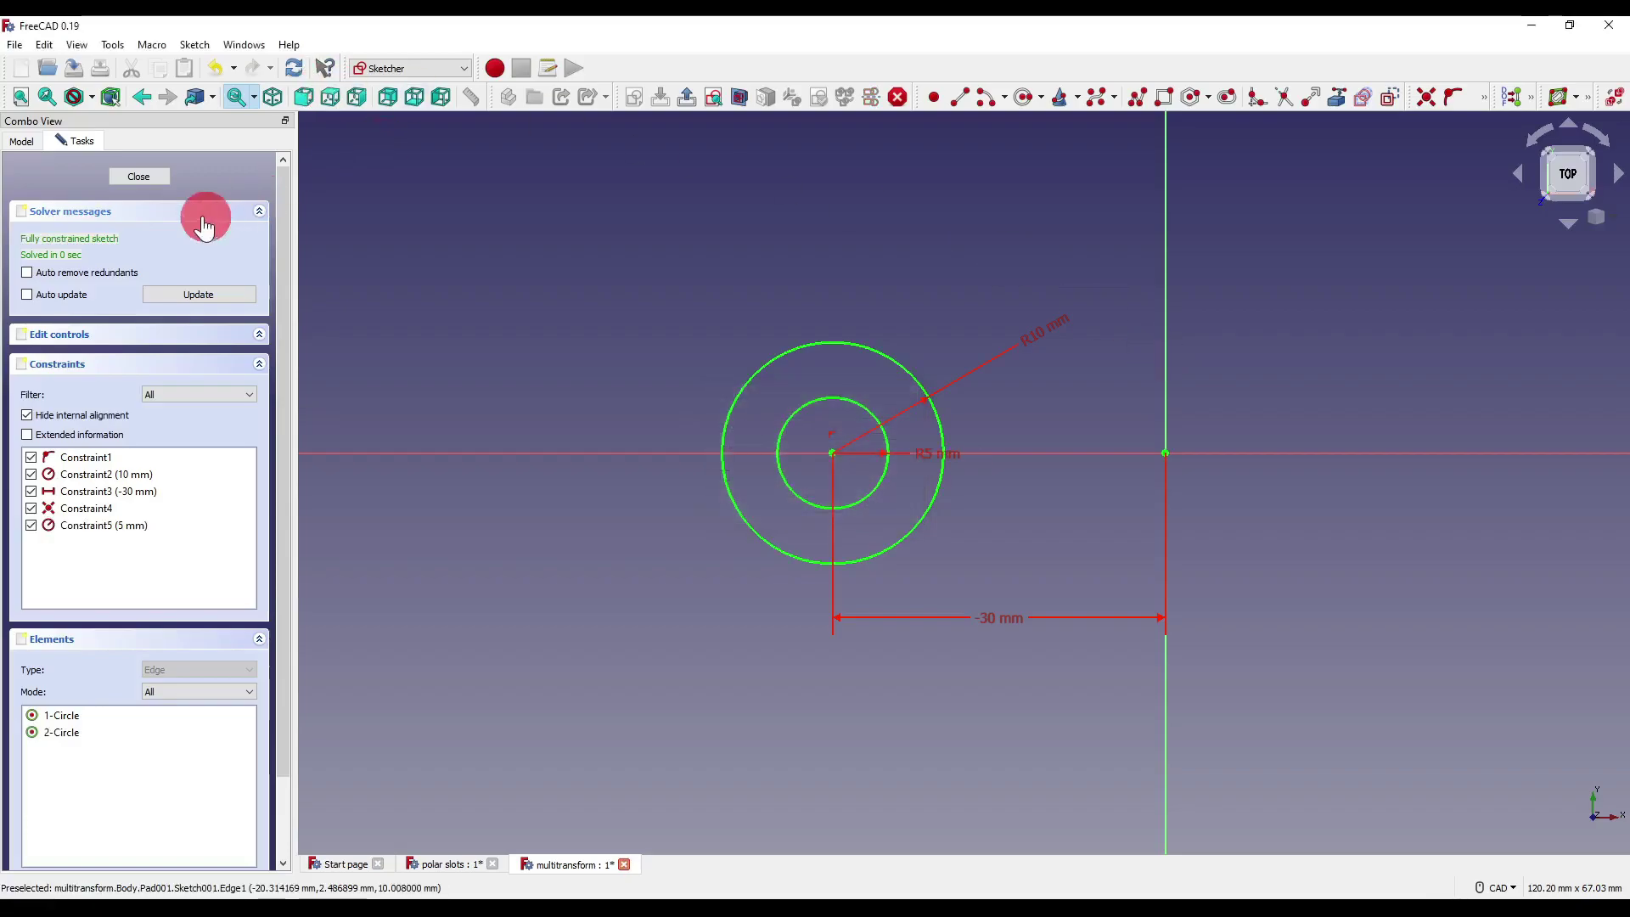
{"action": "left_click", "coordinate": [149, 180]}
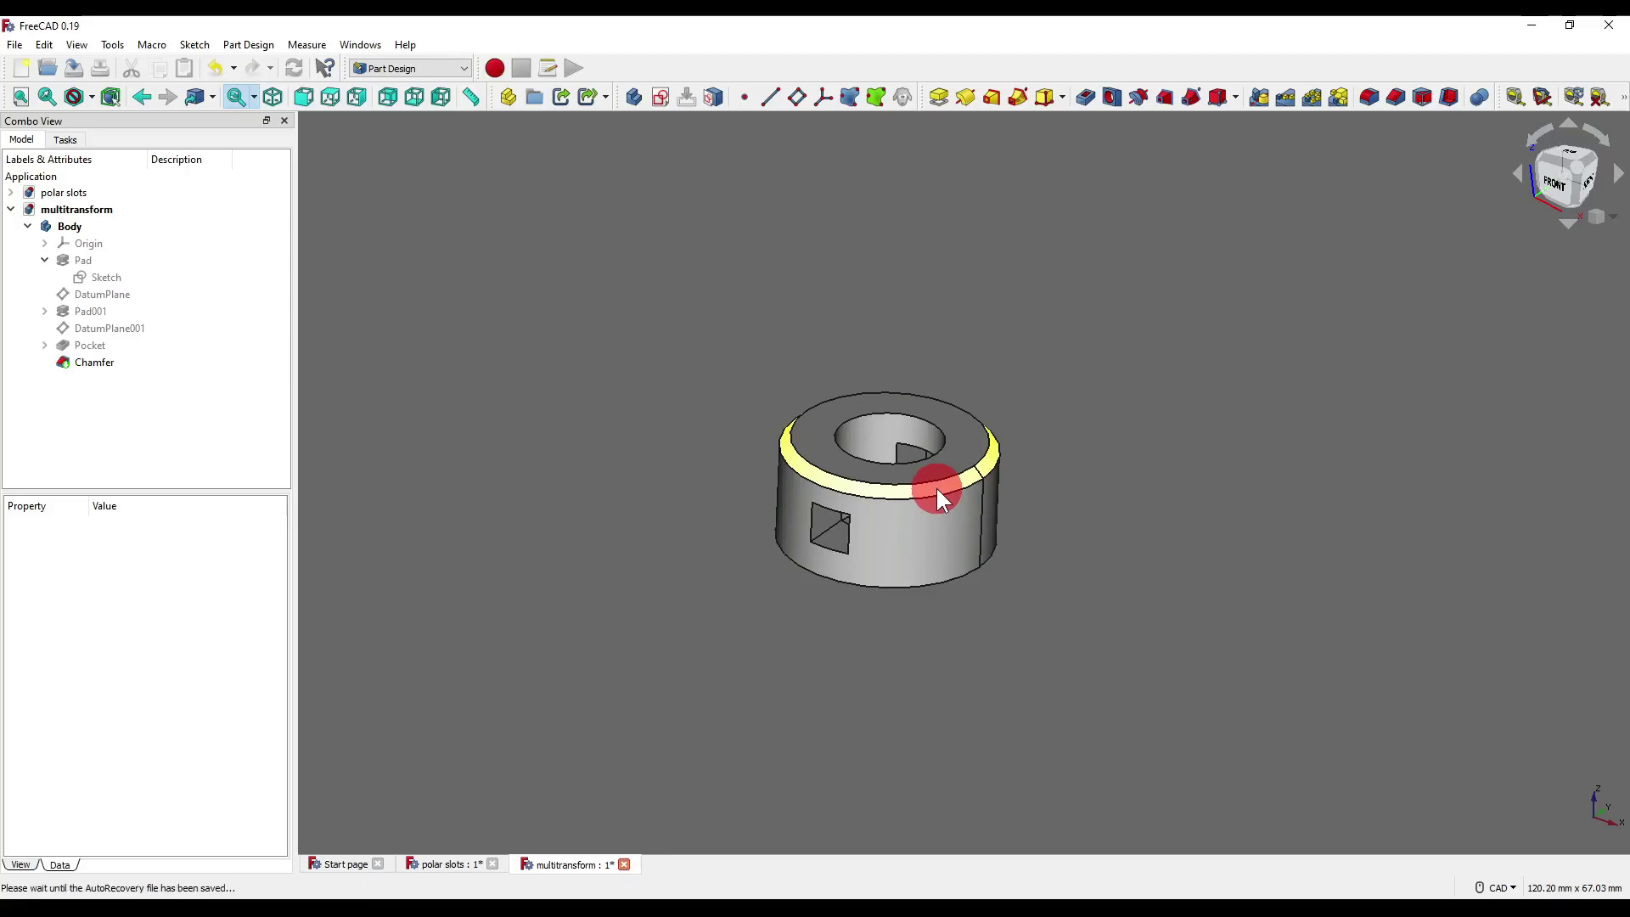
- Create a MultiTransform from the Chamfer, Pocket and Pad001 features of the hollow cylinder
{"action": "scroll", "coordinate": [939, 500], "scroll_direction": "down", "scroll_amount": 10}
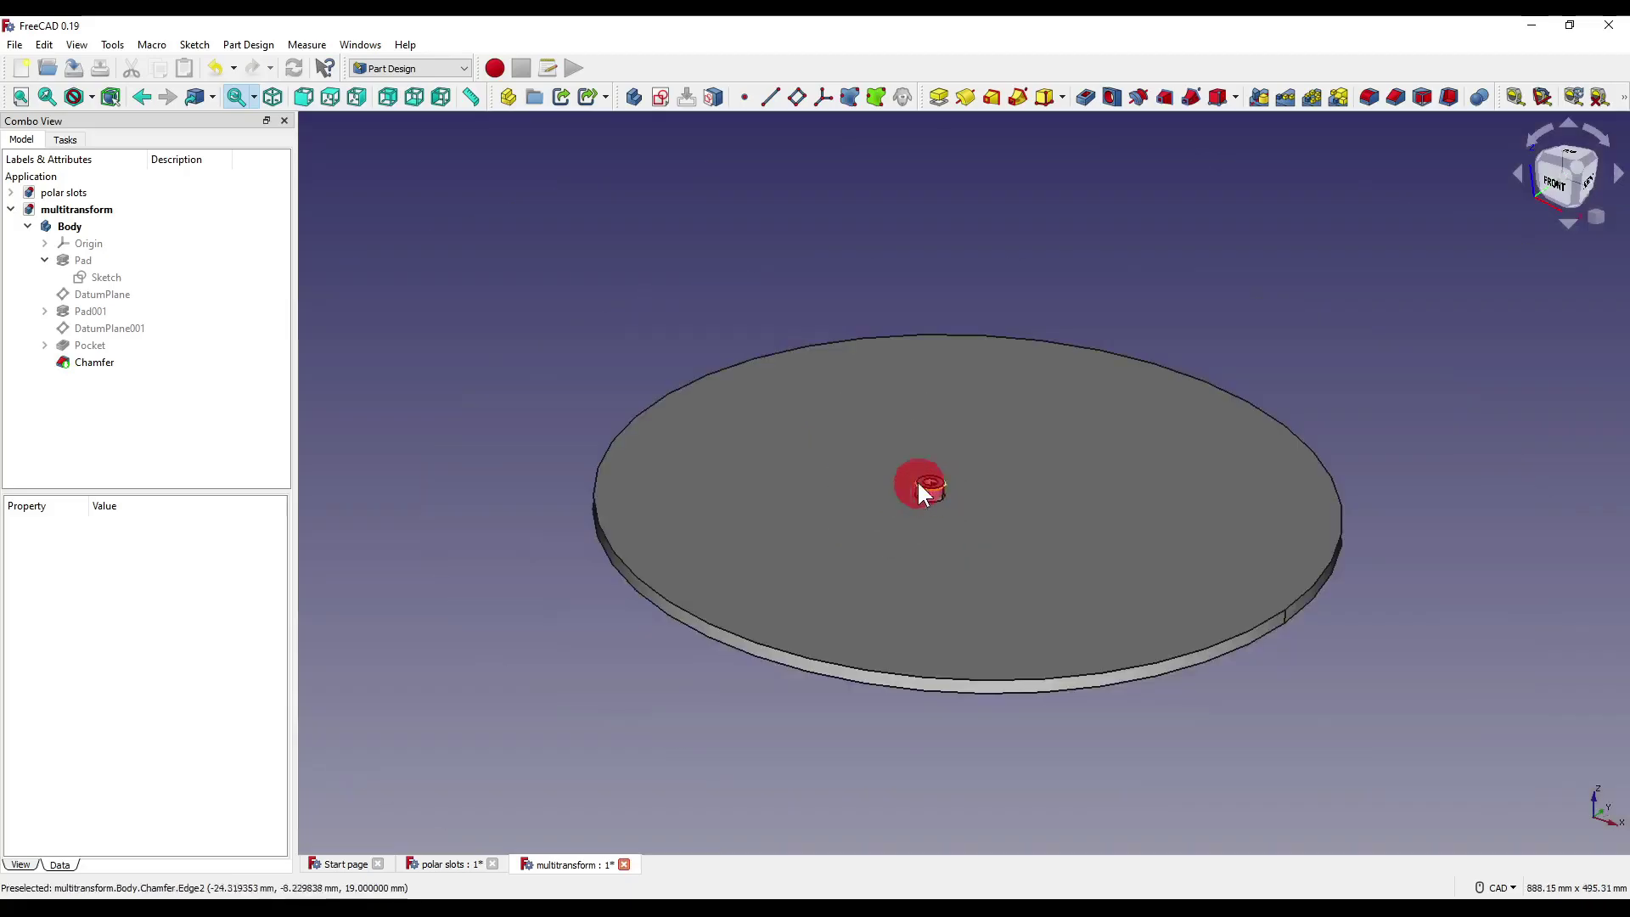
{"action": "left_click", "coordinate": [104, 366]}
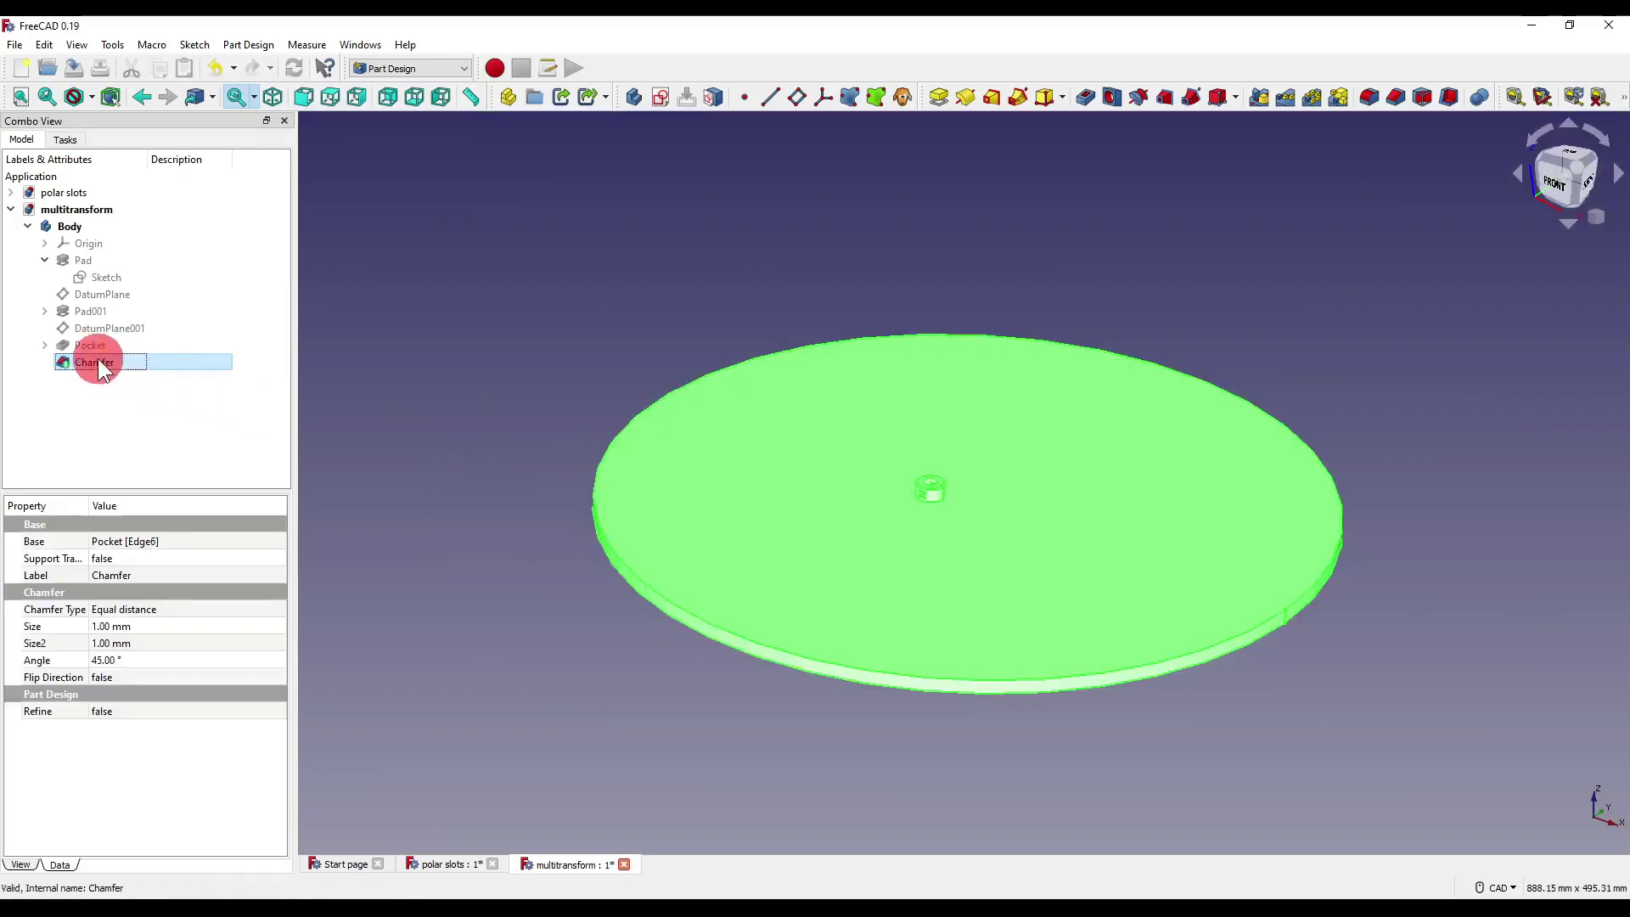
{"action": "left_click", "coordinate": [90, 346], "text": "ctrl"}
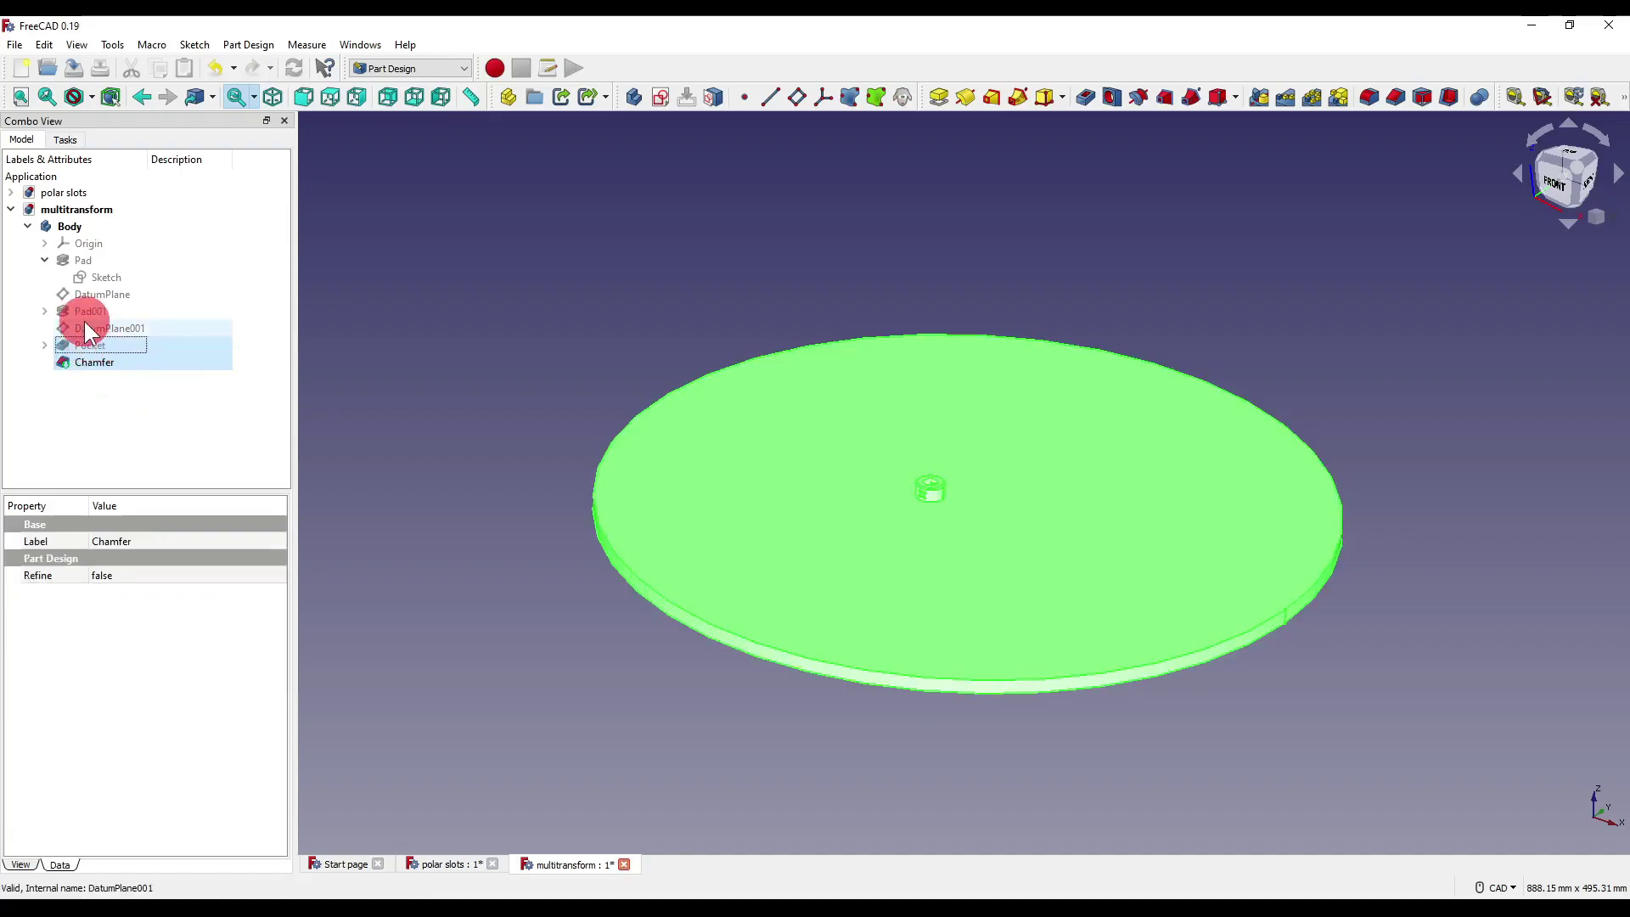
{"action": "left_click", "coordinate": [87, 309], "text": "ctrl"}
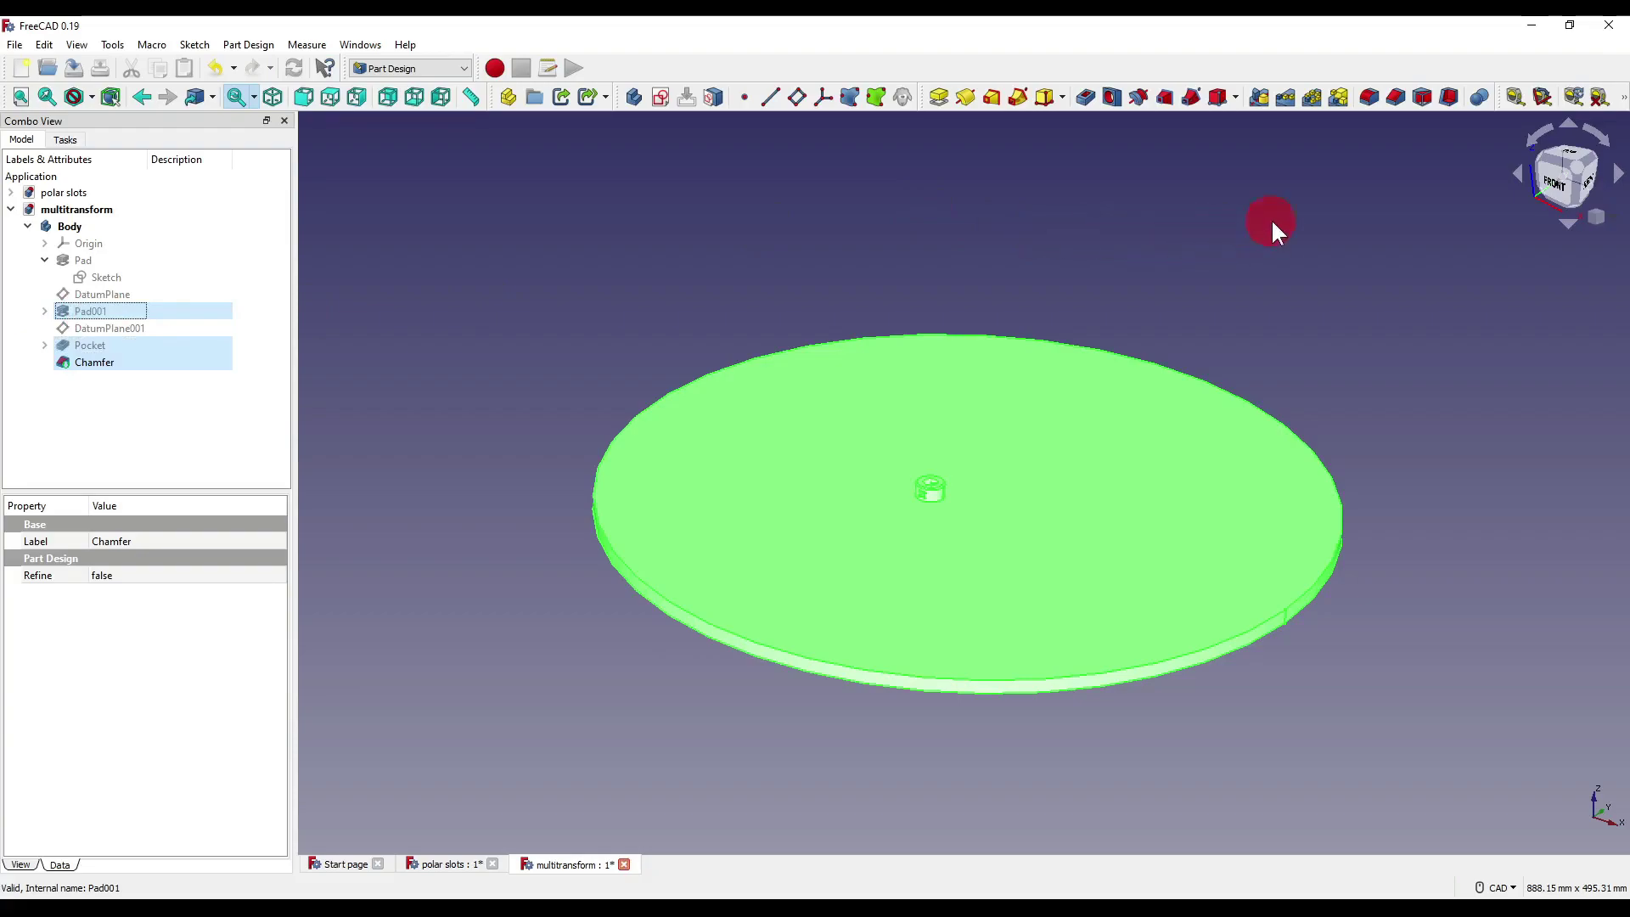
{"action": "left_click", "coordinate": [1340, 99]}
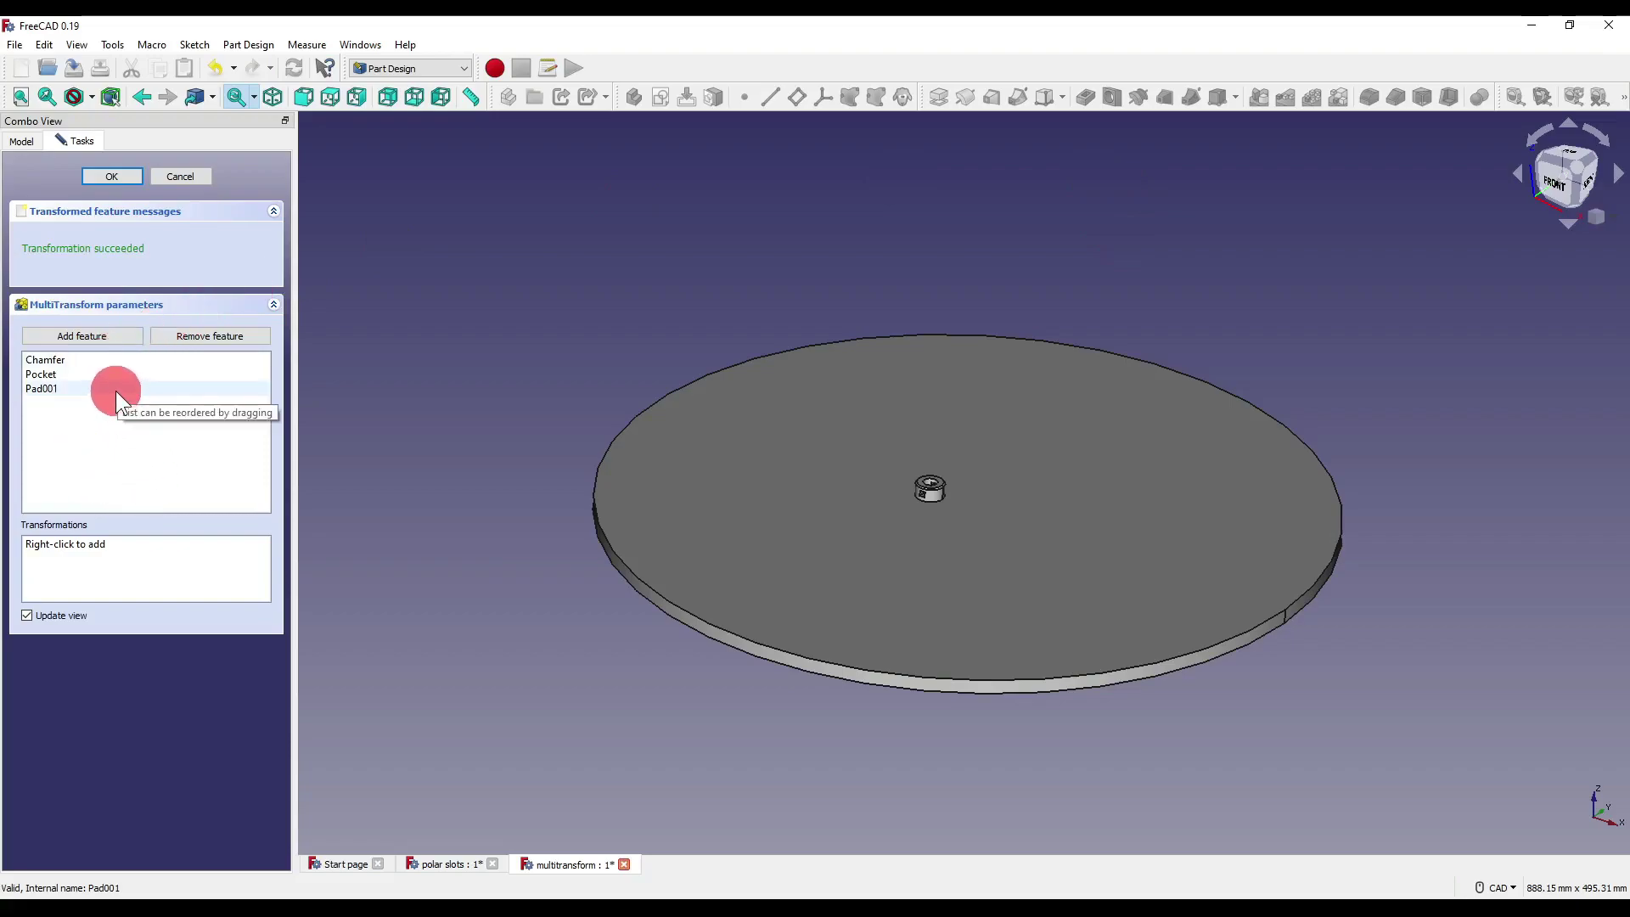
- Add a linear pattern along the base X axis to the new MultiTransform
{"action": "right_click", "coordinate": [151, 574]}
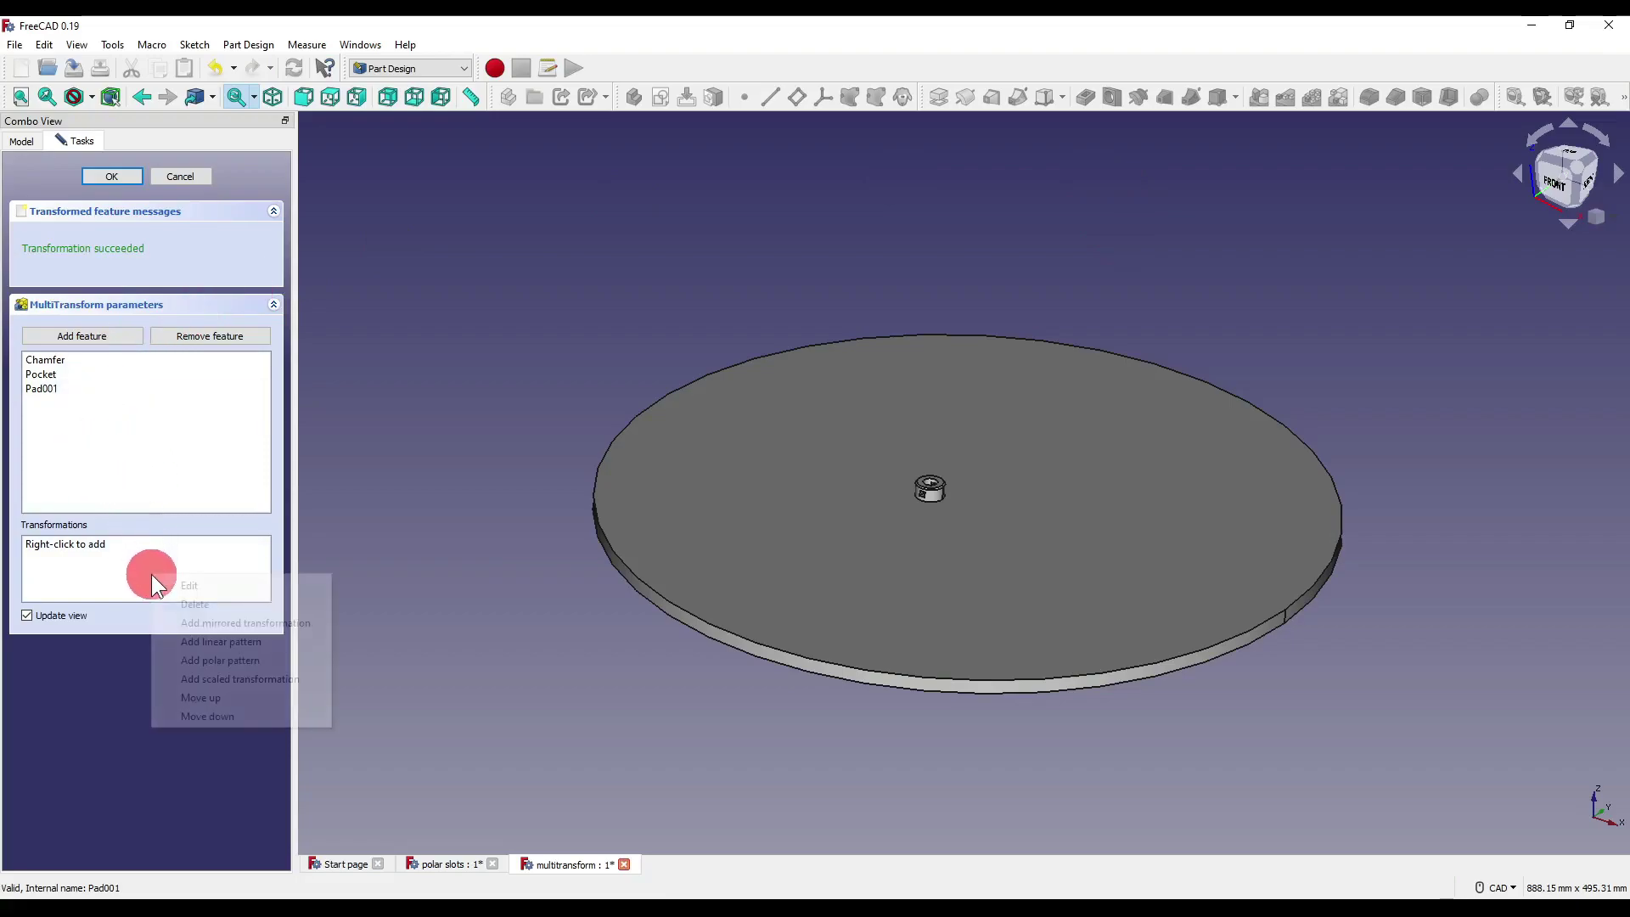
{"action": "left_click", "coordinate": [236, 643]}
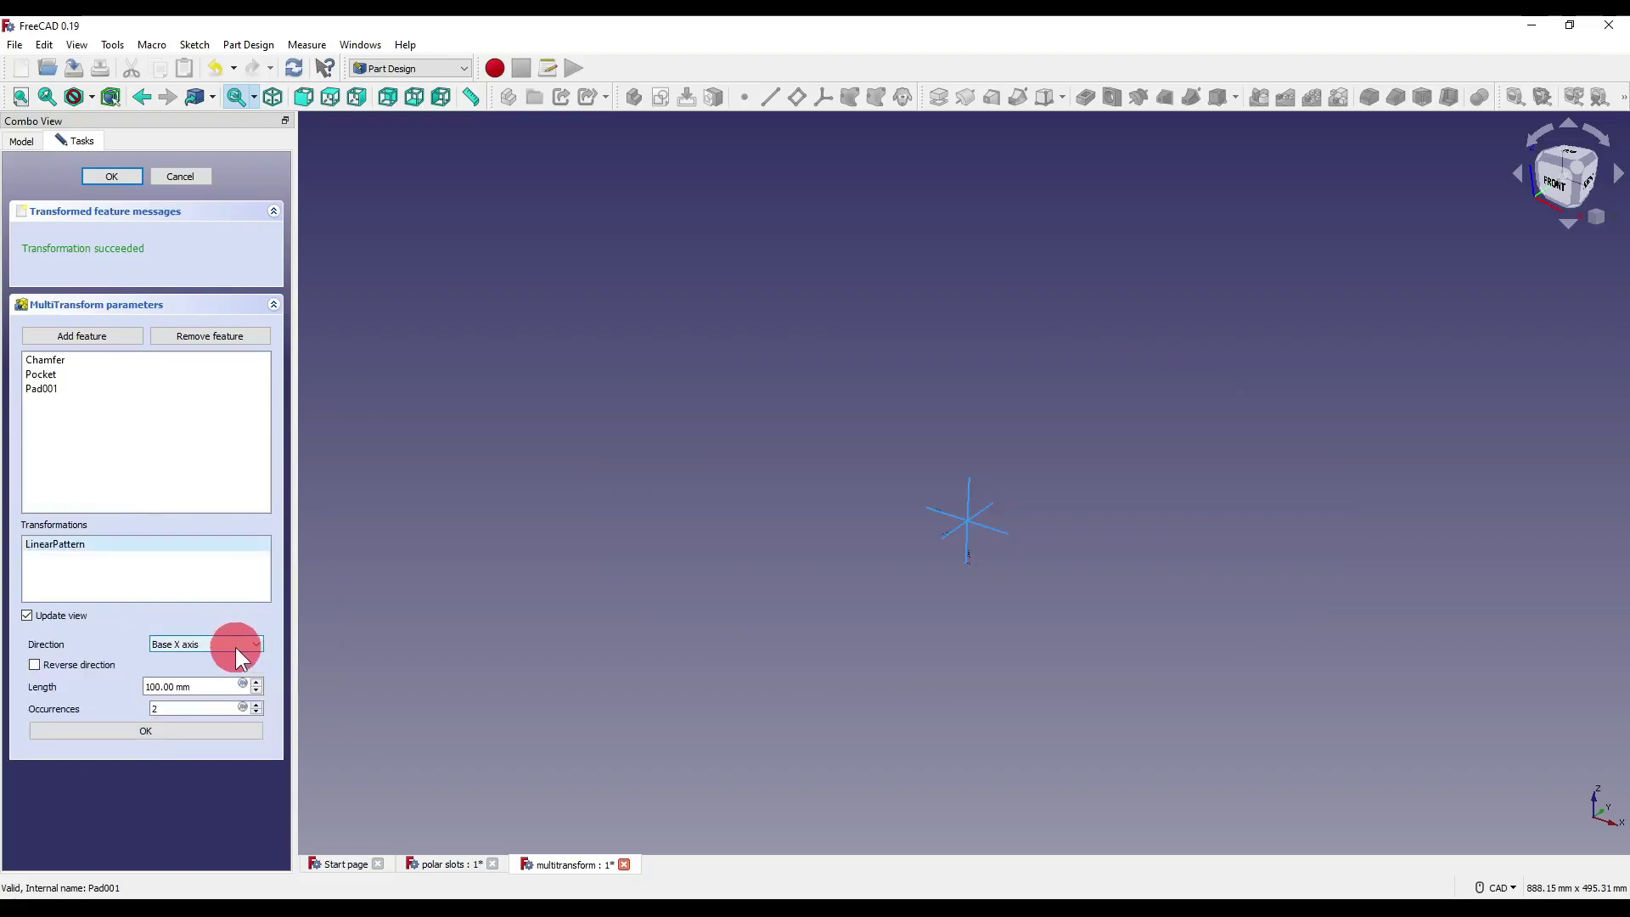
{"action": "left_click", "coordinate": [237, 650]}
{"action": "left_click", "coordinate": [208, 659]}
- Inspect the copied hollow cylinder up close and move Pad001 ahead of Chamfer and Pocket in the feature order
{"action": "scroll", "coordinate": [1043, 623], "scroll_direction": "up", "scroll_amount": 5}
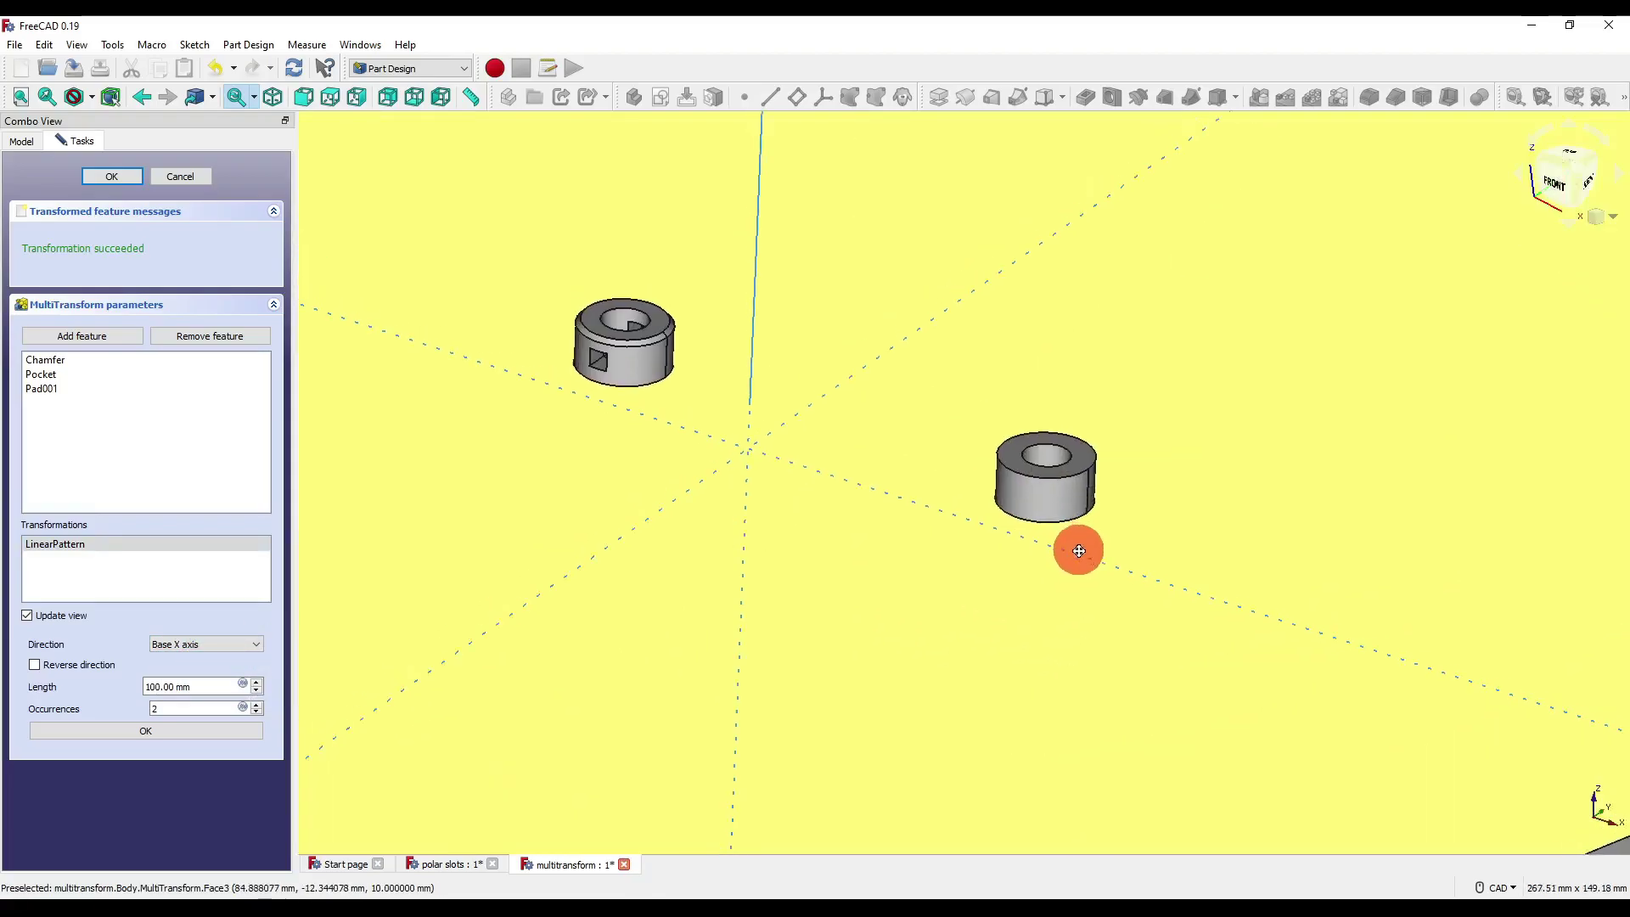
{"action": "middle_click_drag", "start_coordinate": [1076, 543], "coordinate": [1088, 529]}
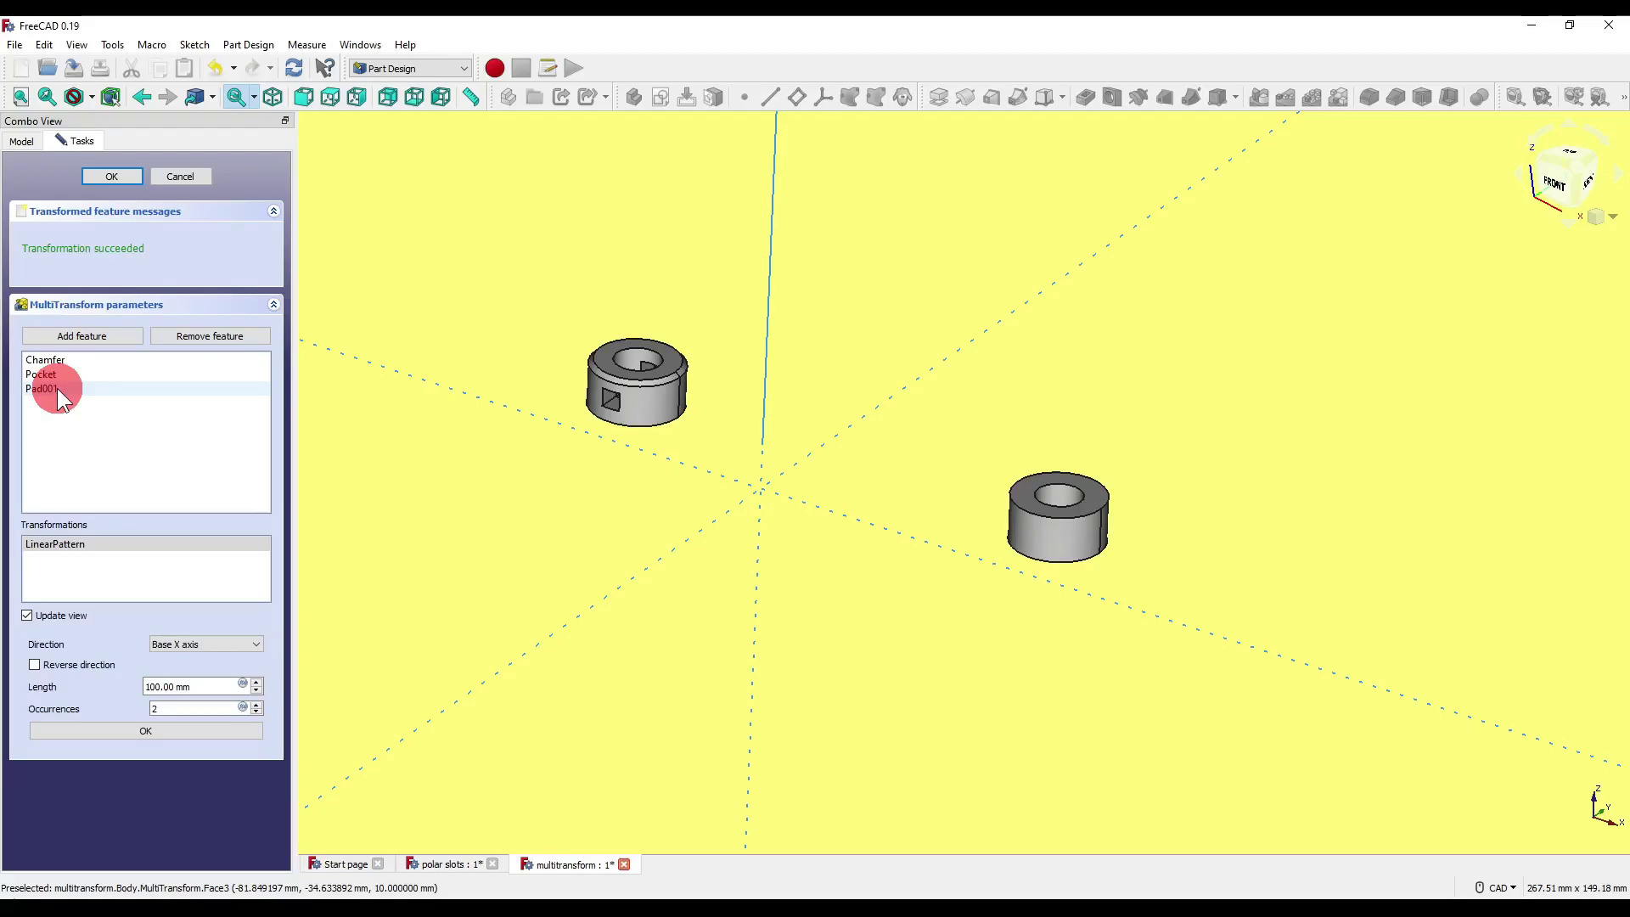
{"action": "left_click", "coordinate": [58, 389]}
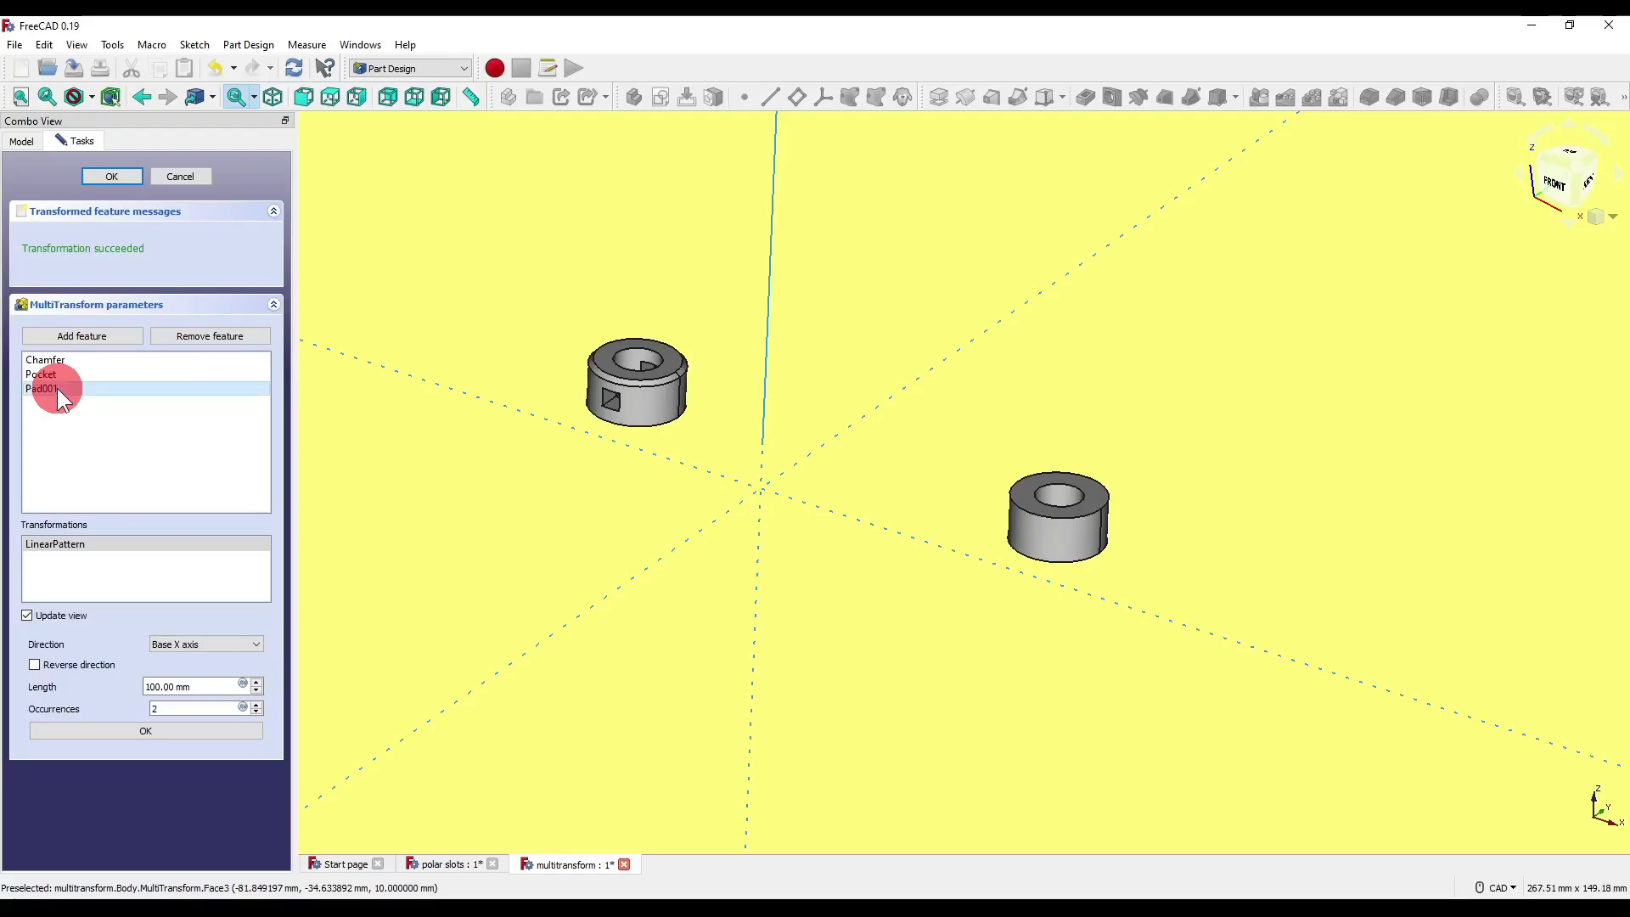
{"action": "left_click_drag", "start_coordinate": [48, 389], "coordinate": [48, 353]}
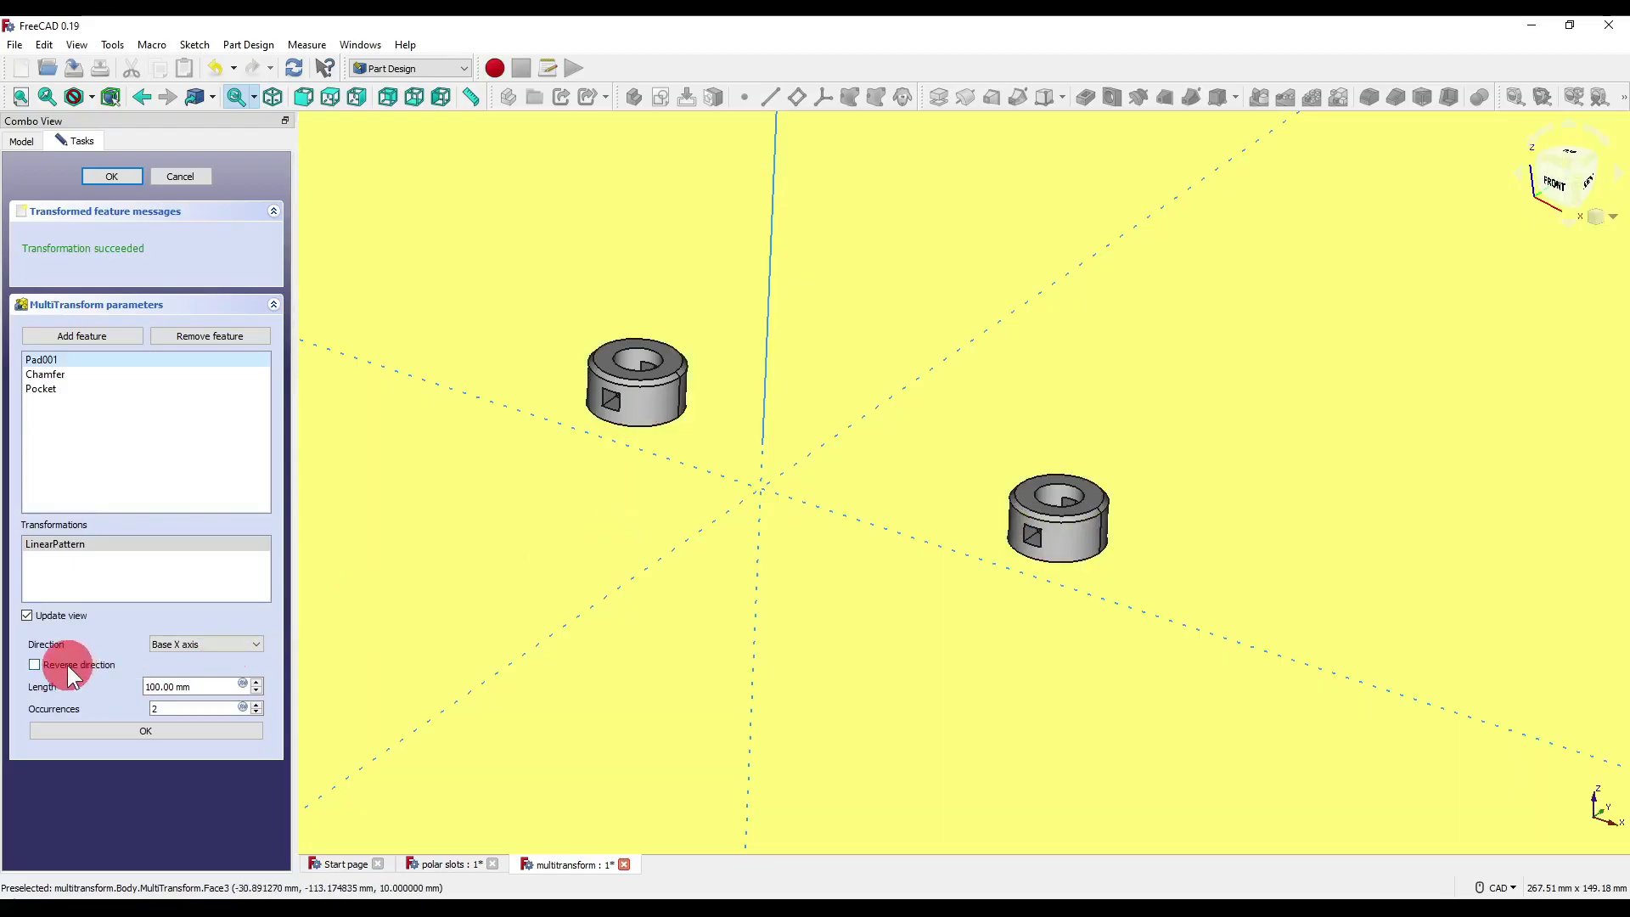
- Reverse the hollow cylinder's linear pattern, set its length to 150 mm with 3 occurrences, and accept it
{"action": "left_click", "coordinate": [71, 666]}
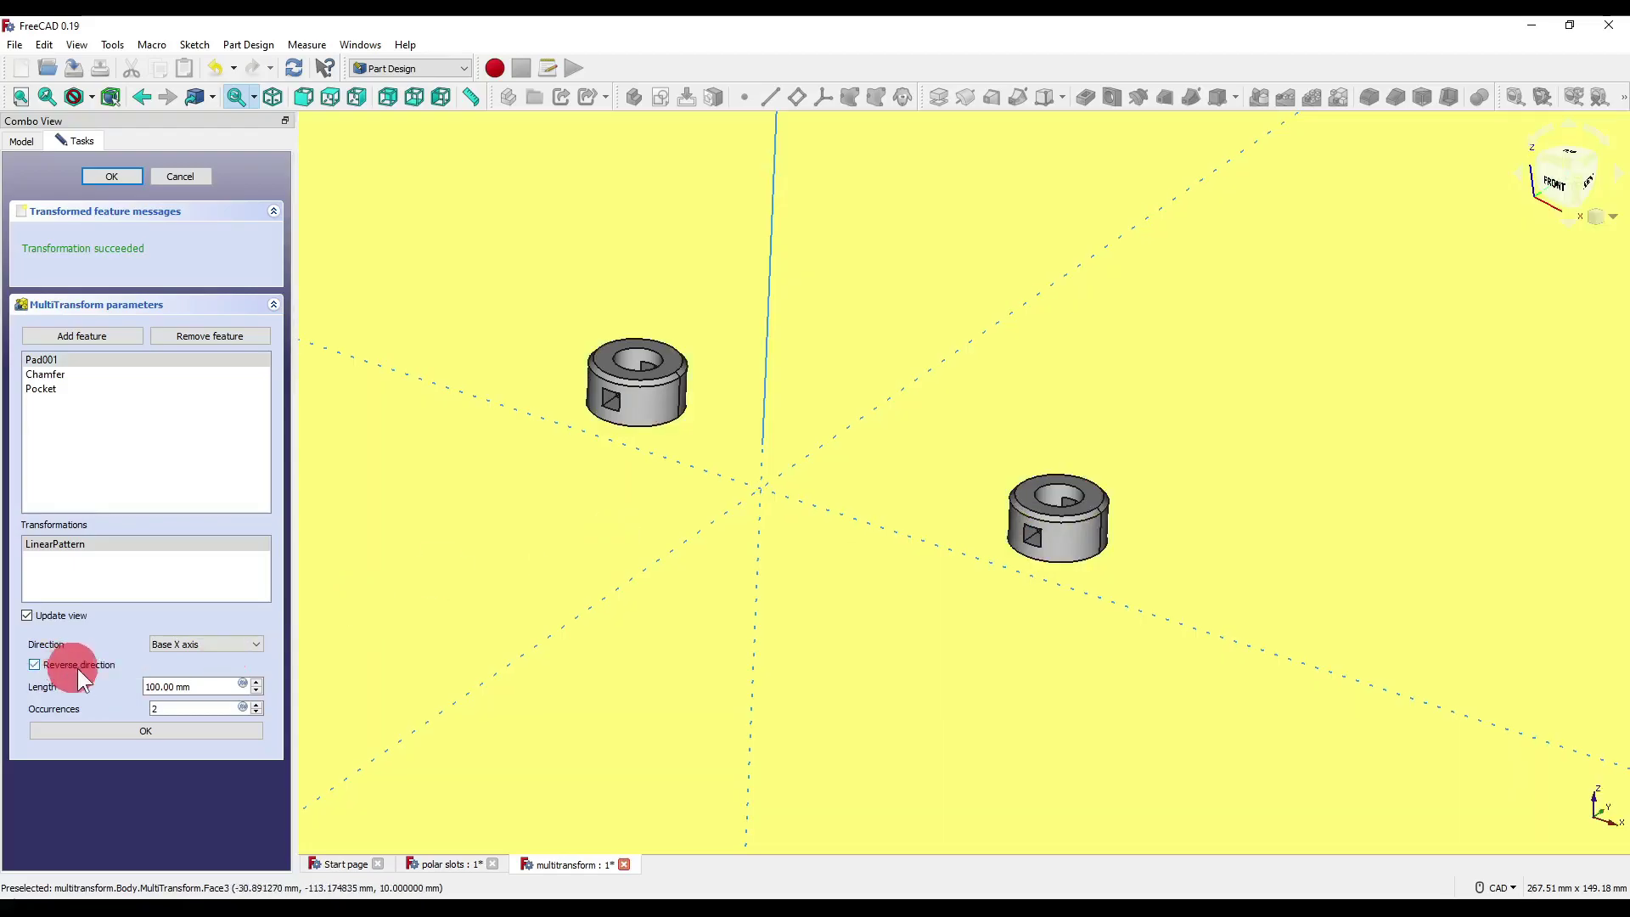
{"action": "left_click", "coordinate": [152, 685]}
{"action": "type", "text": "5"}
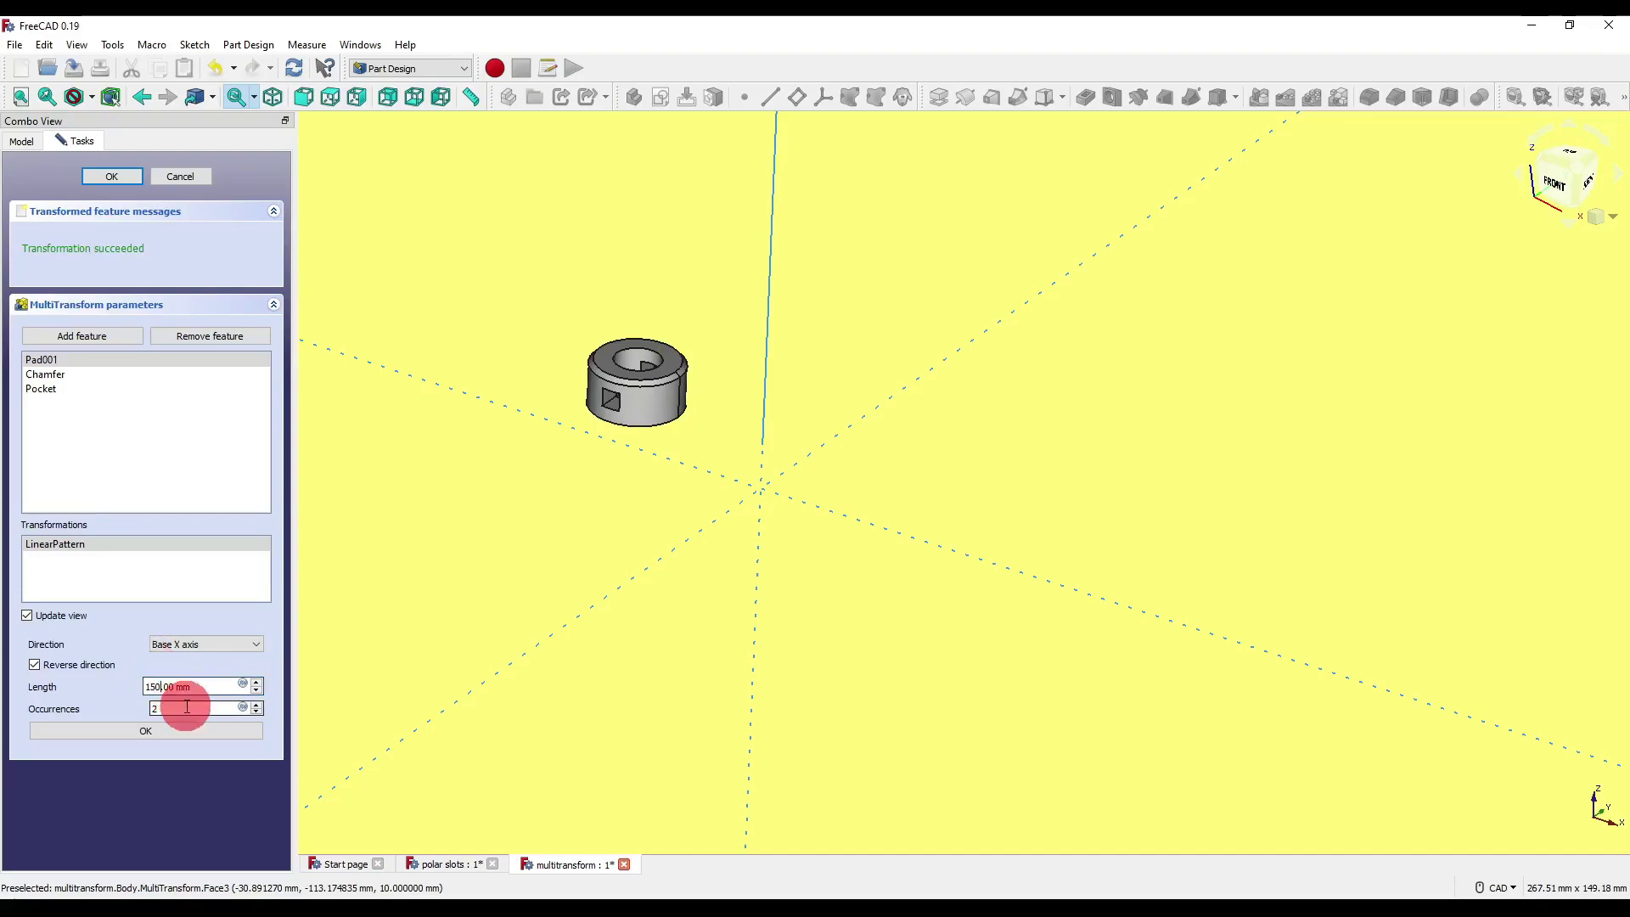
{"action": "double_click", "coordinate": [149, 705]}
{"action": "type", "text": "3"}
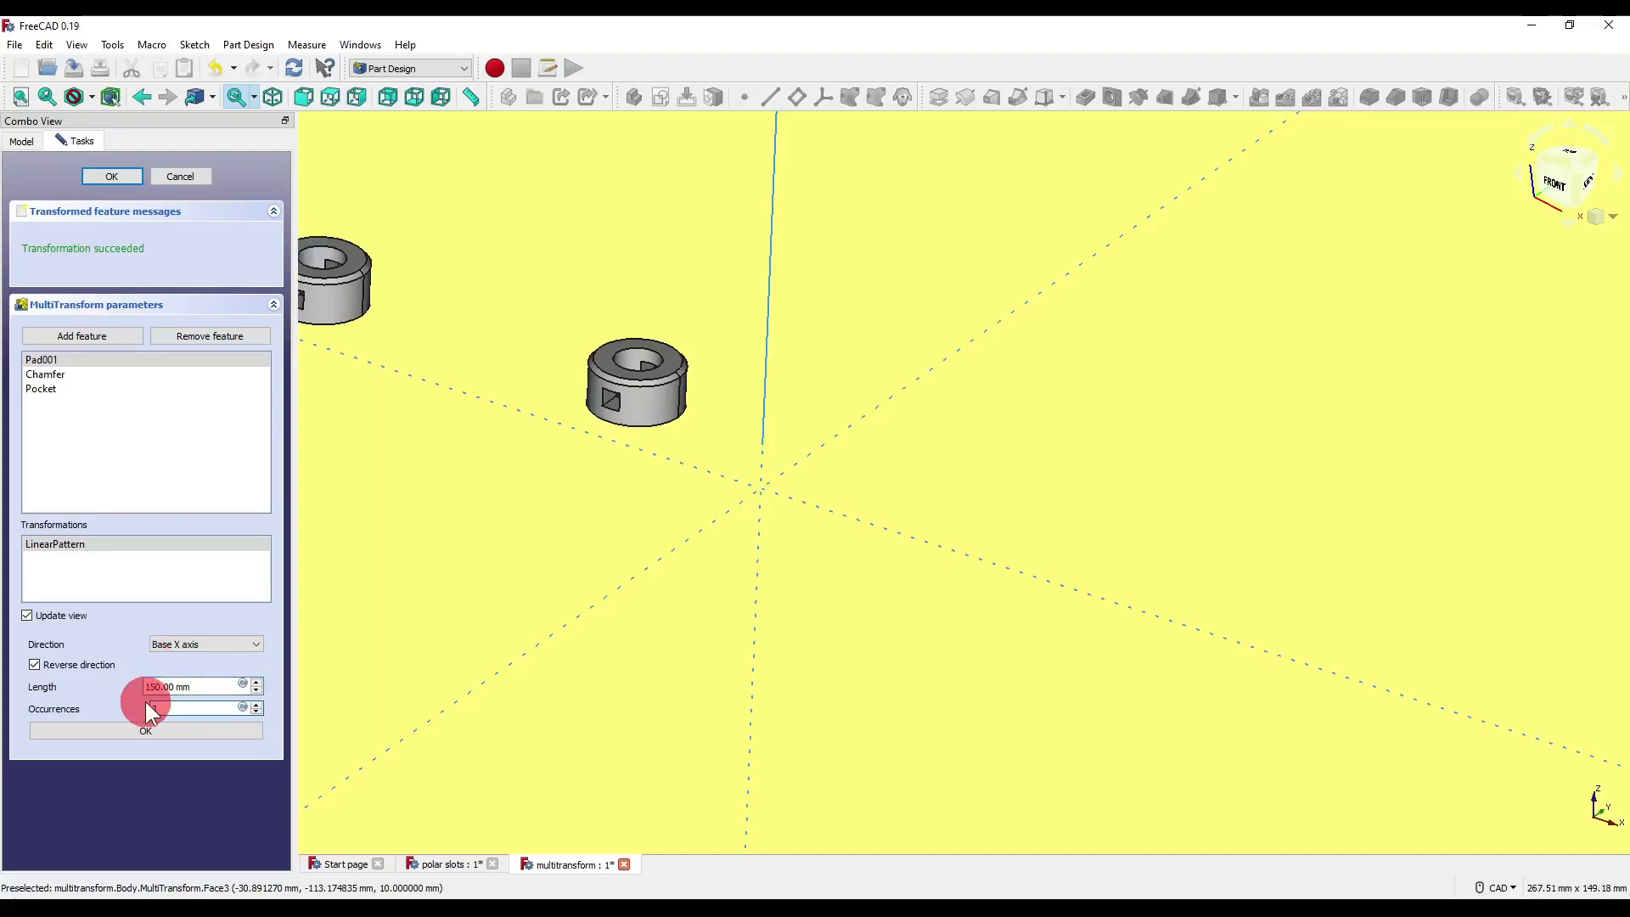
{"action": "left_click", "coordinate": [168, 732]}
{"action": "scroll", "coordinate": [874, 485], "scroll_direction": "down", "scroll_amount": 6}
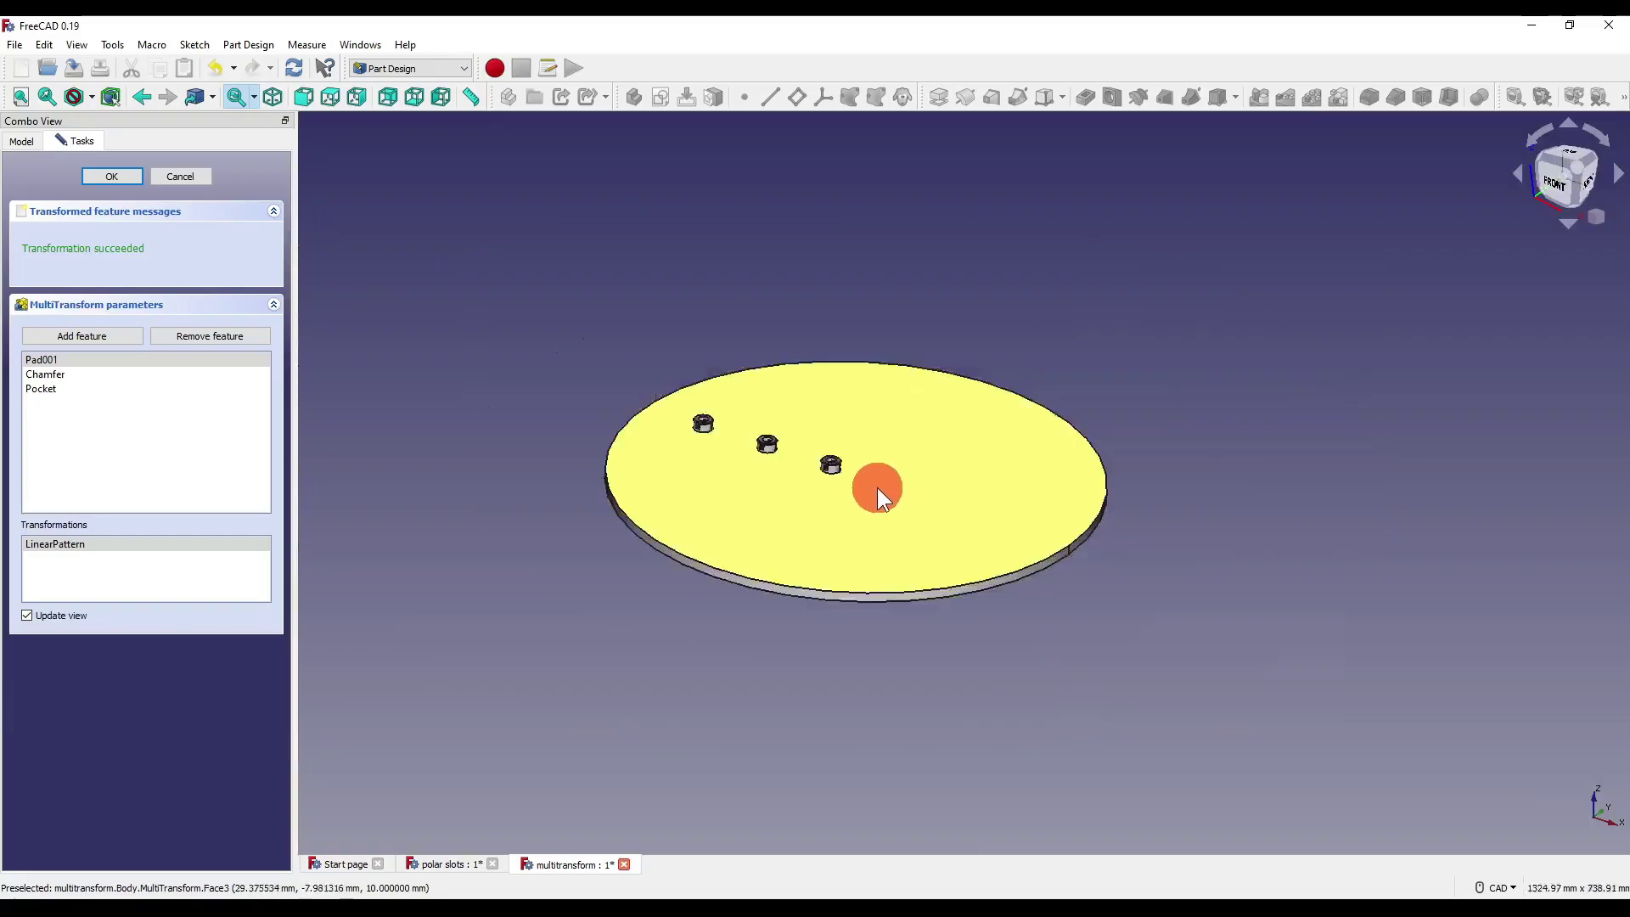
- Cancel the open MultiTransform and create a new one from Pad001, Pocket and Chamfer in that order
{"action": "scroll", "coordinate": [858, 483], "scroll_direction": "up", "scroll_amount": 3}
{"action": "key", "text": "Escape"}
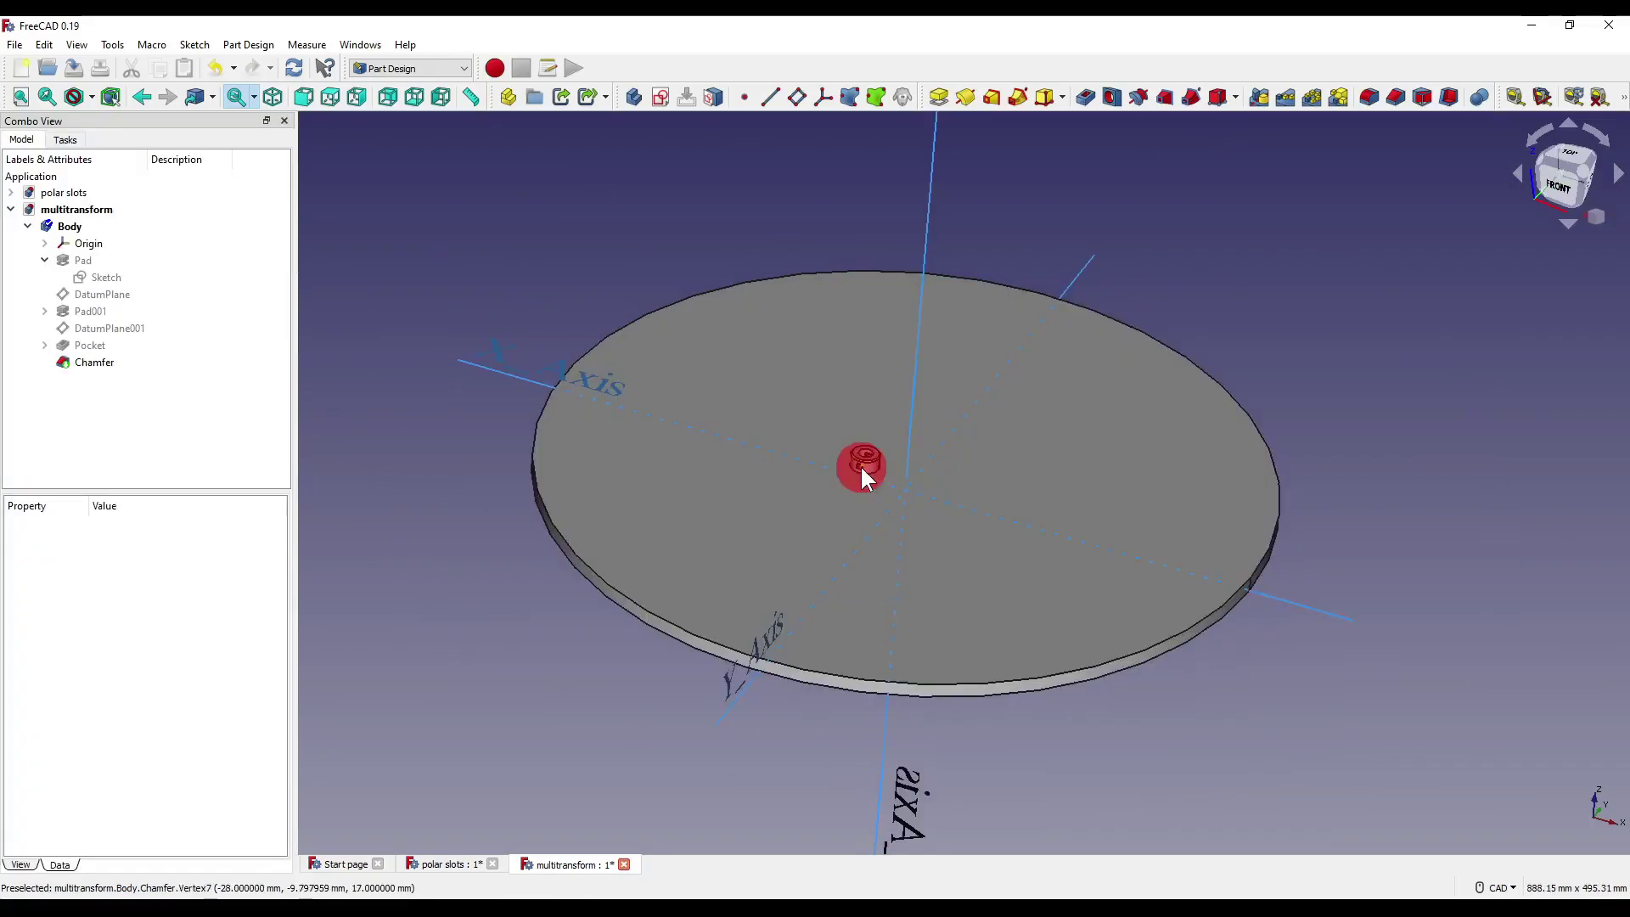
{"action": "left_click", "coordinate": [113, 311]}
{"action": "left_click", "coordinate": [106, 347], "text": "ctrl"}
{"action": "left_click", "coordinate": [102, 362], "text": "ctrl"}
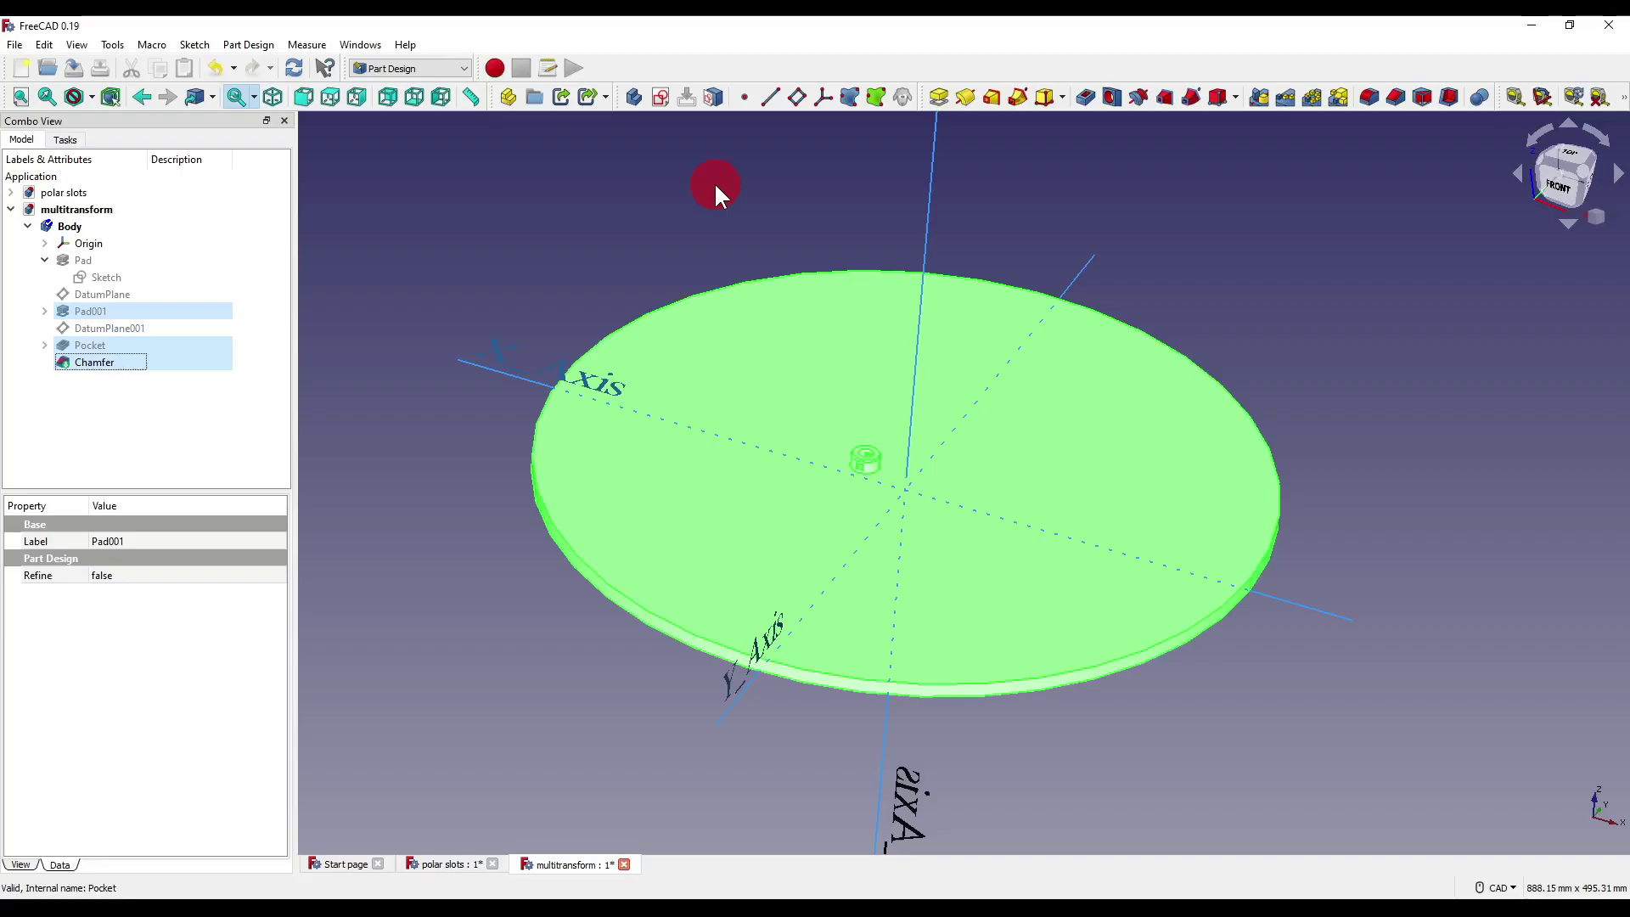
{"action": "left_click", "coordinate": [1340, 96]}
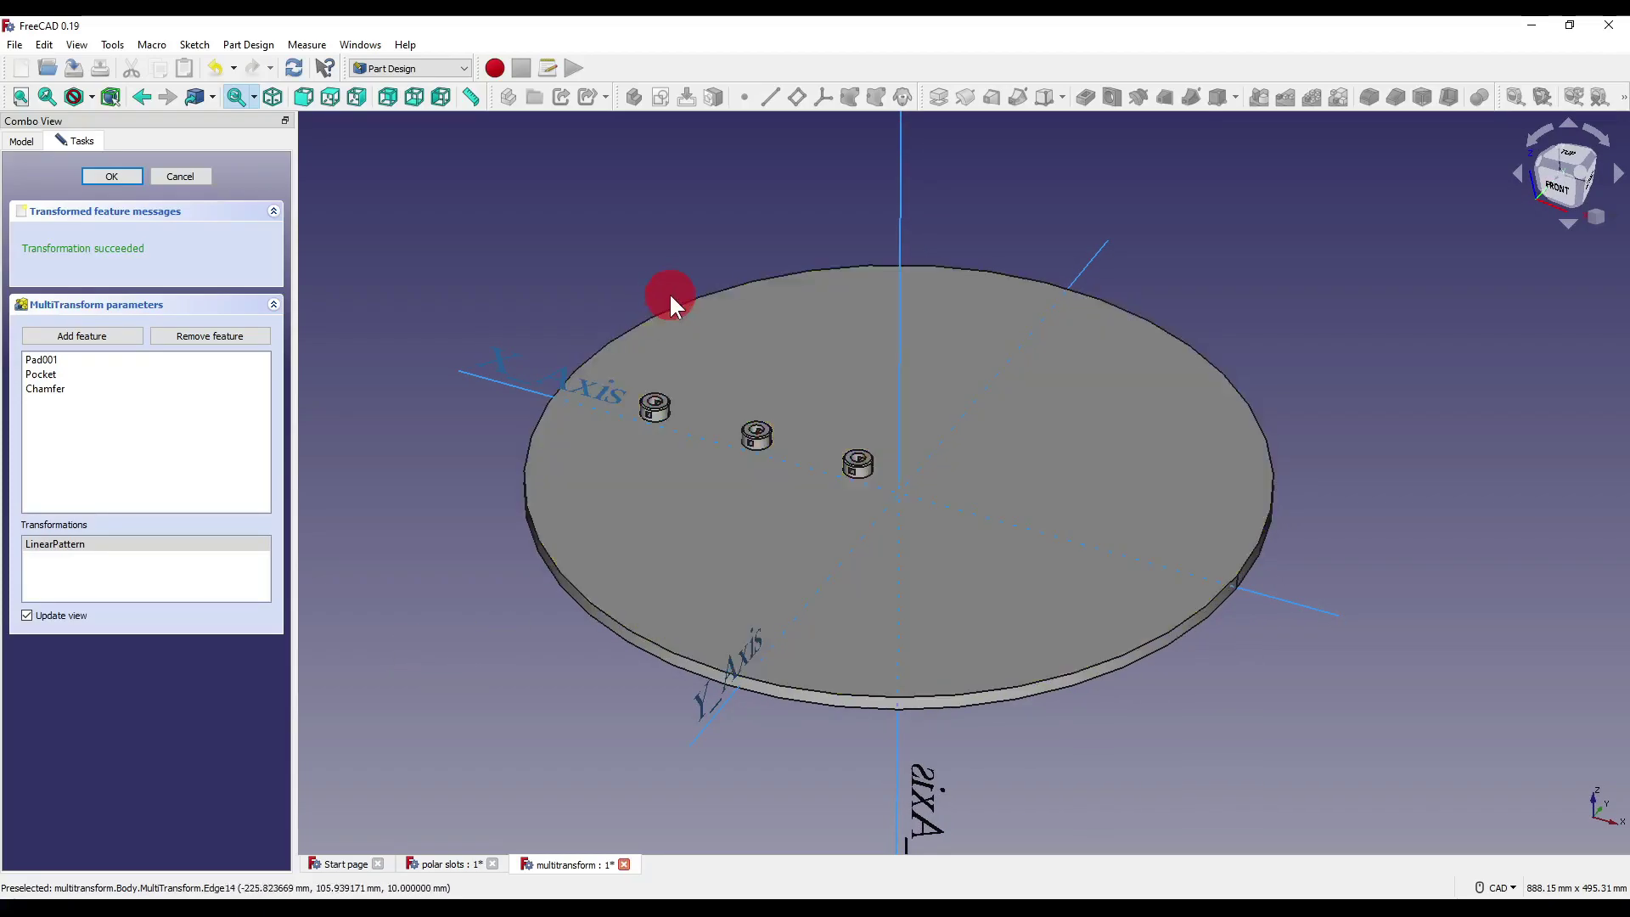
- Add a scaled transformation with factor 3 and 3 occurrences after the hollow cylinder's linear pattern and accept it
{"action": "right_click", "coordinate": [212, 582]}
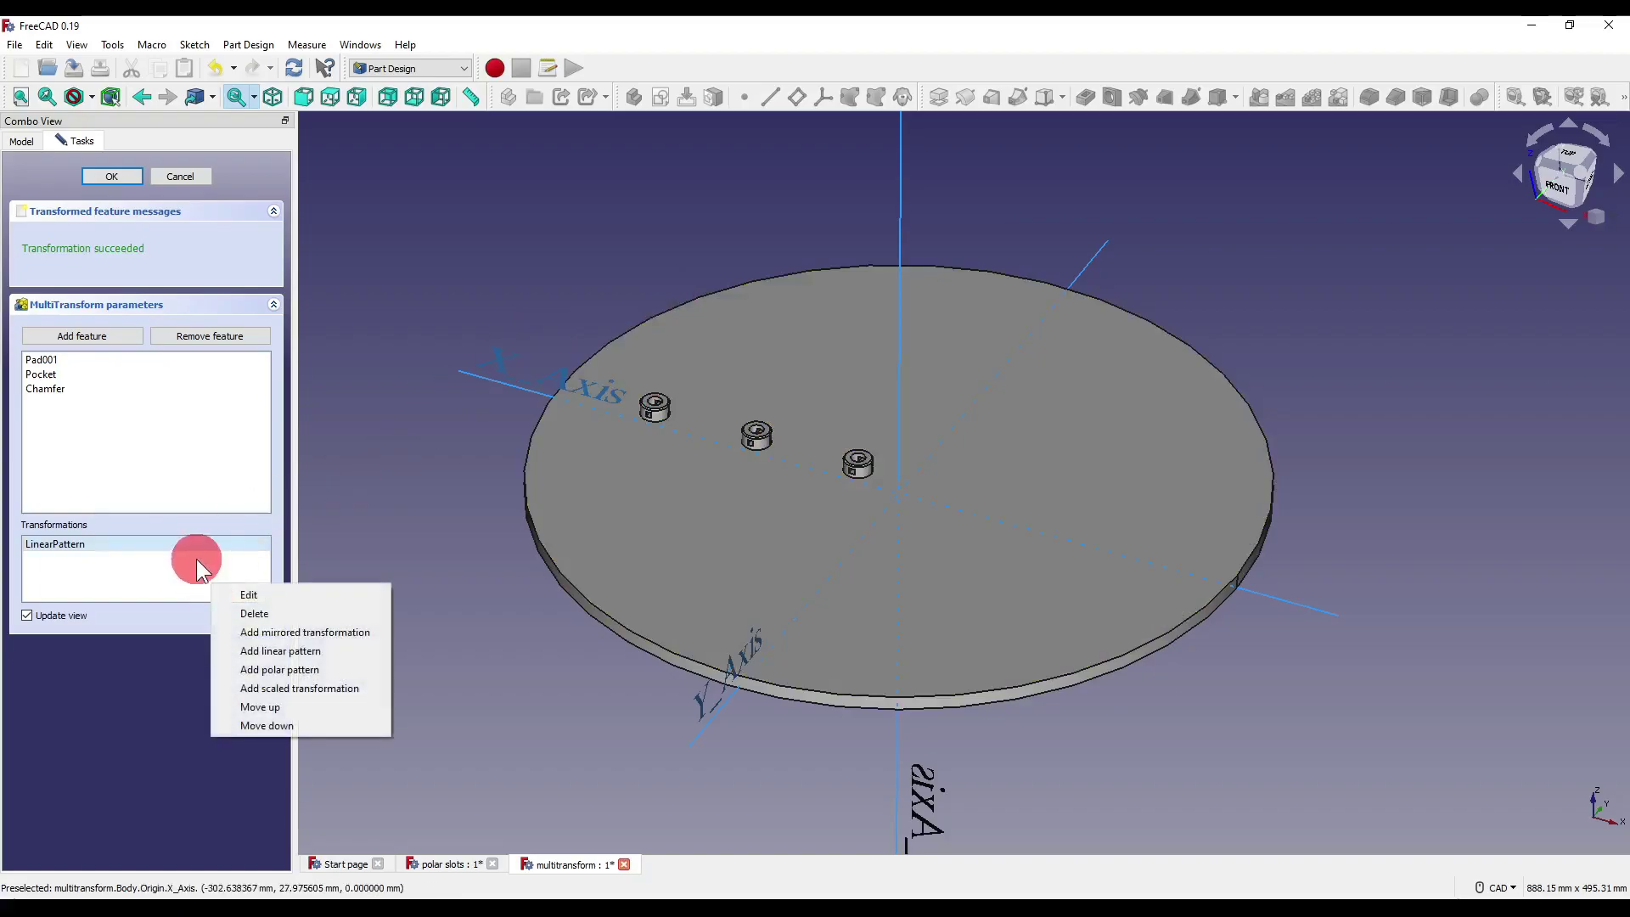
{"action": "left_click", "coordinate": [304, 690]}
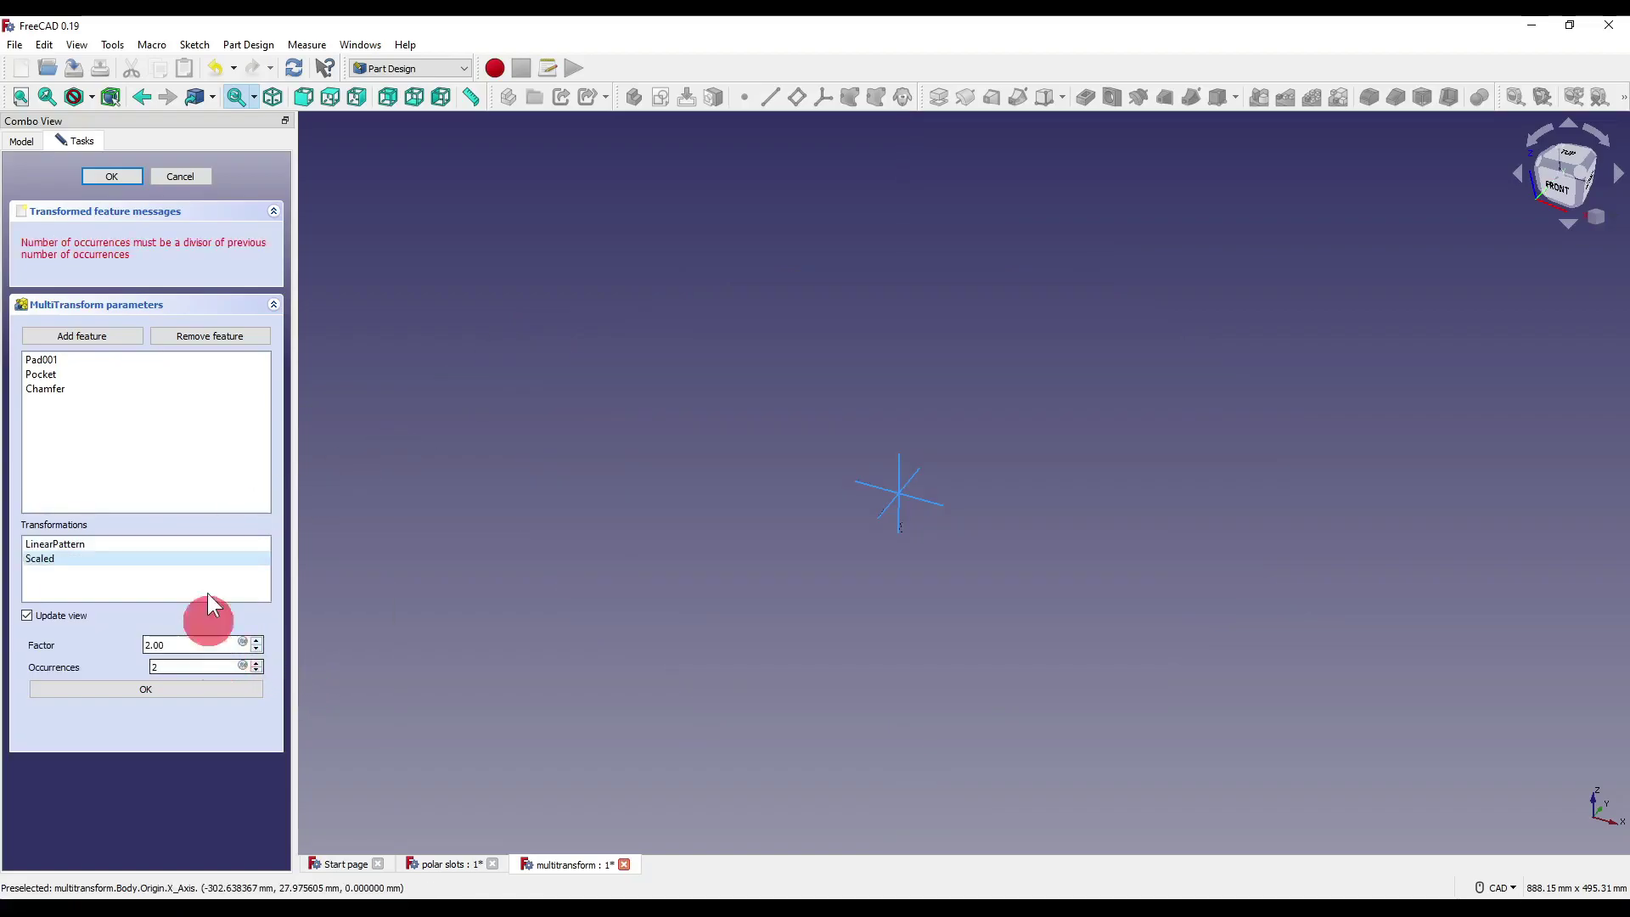
{"action": "left_click", "coordinate": [176, 671]}
{"action": "left_click_drag", "start_coordinate": [168, 674], "coordinate": [136, 664]}
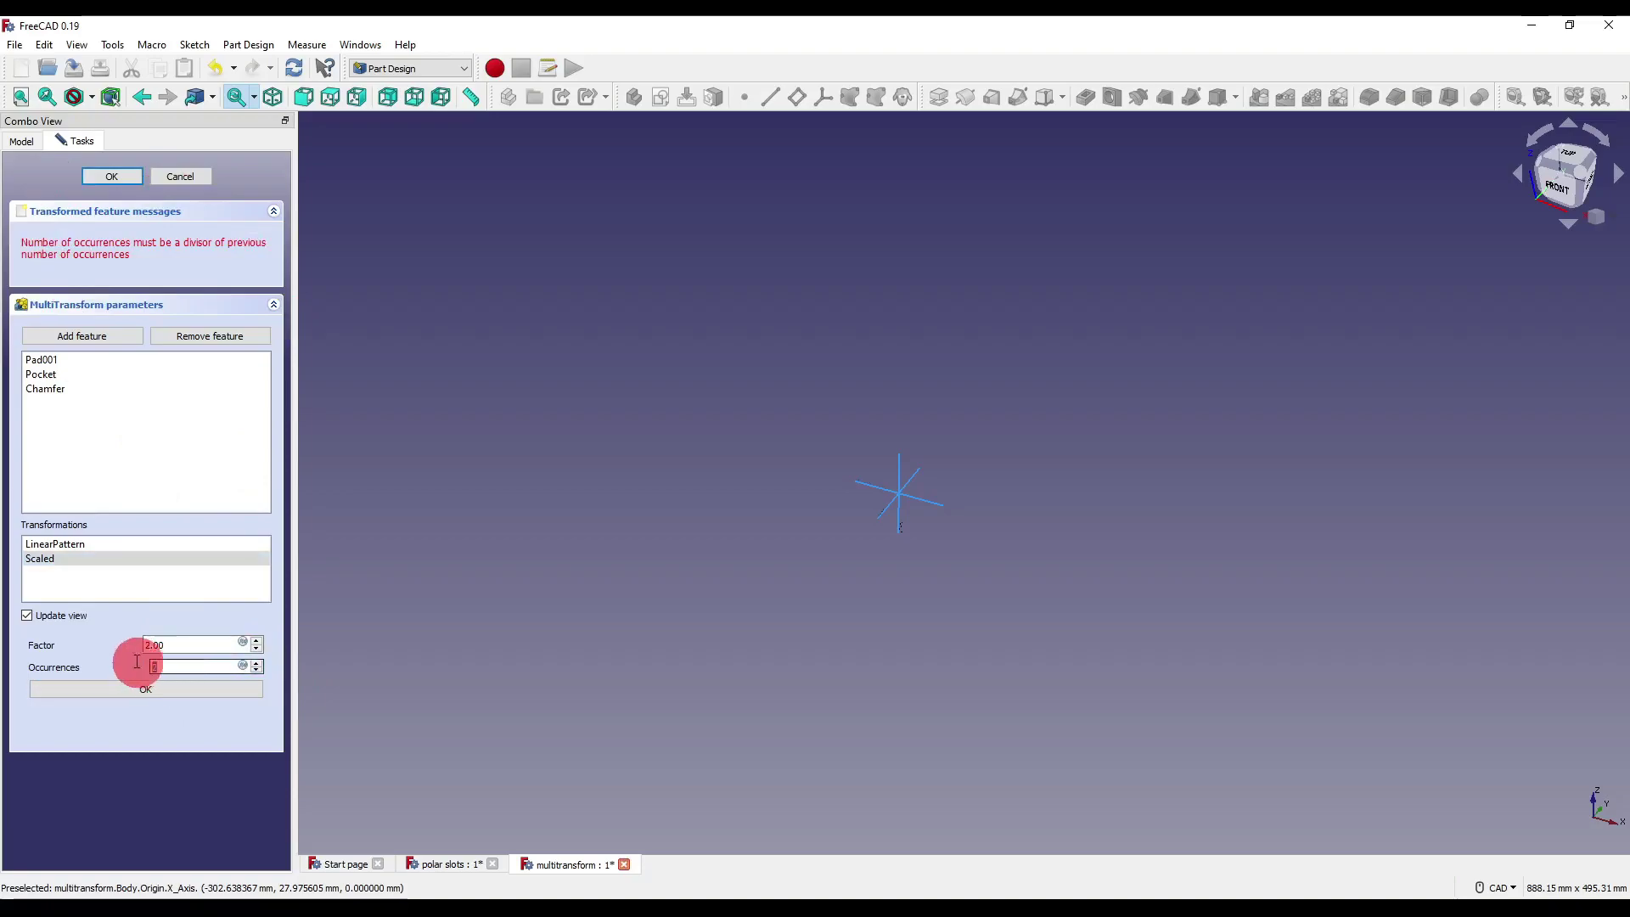
{"action": "type", "text": "3"}
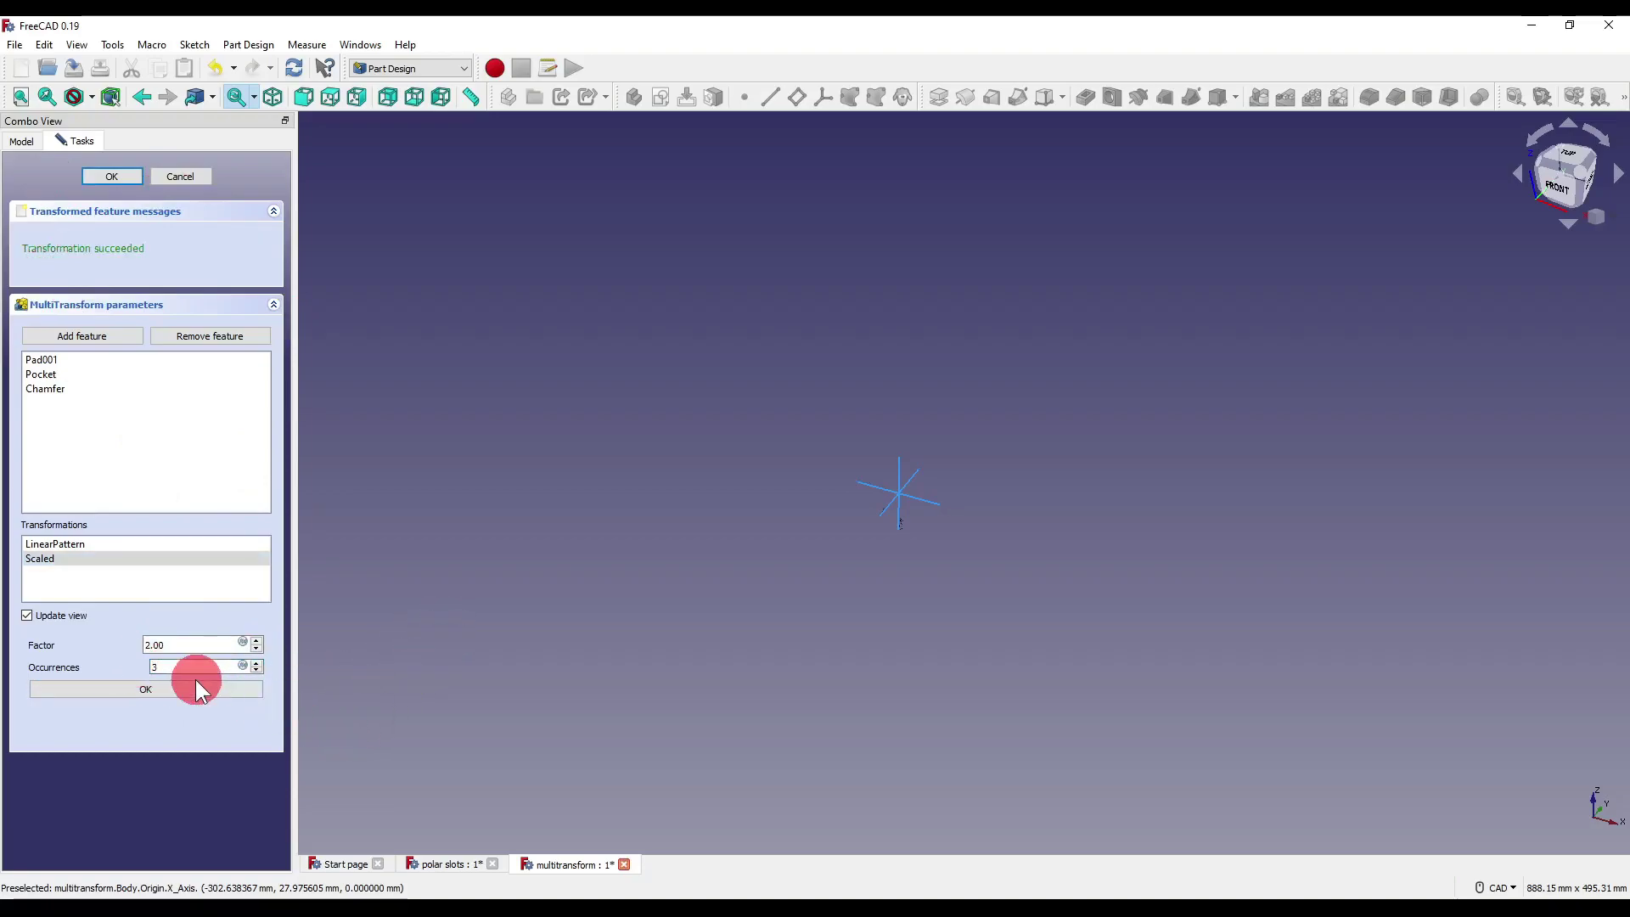
{"action": "left_click_drag", "start_coordinate": [167, 648], "coordinate": [67, 639]}
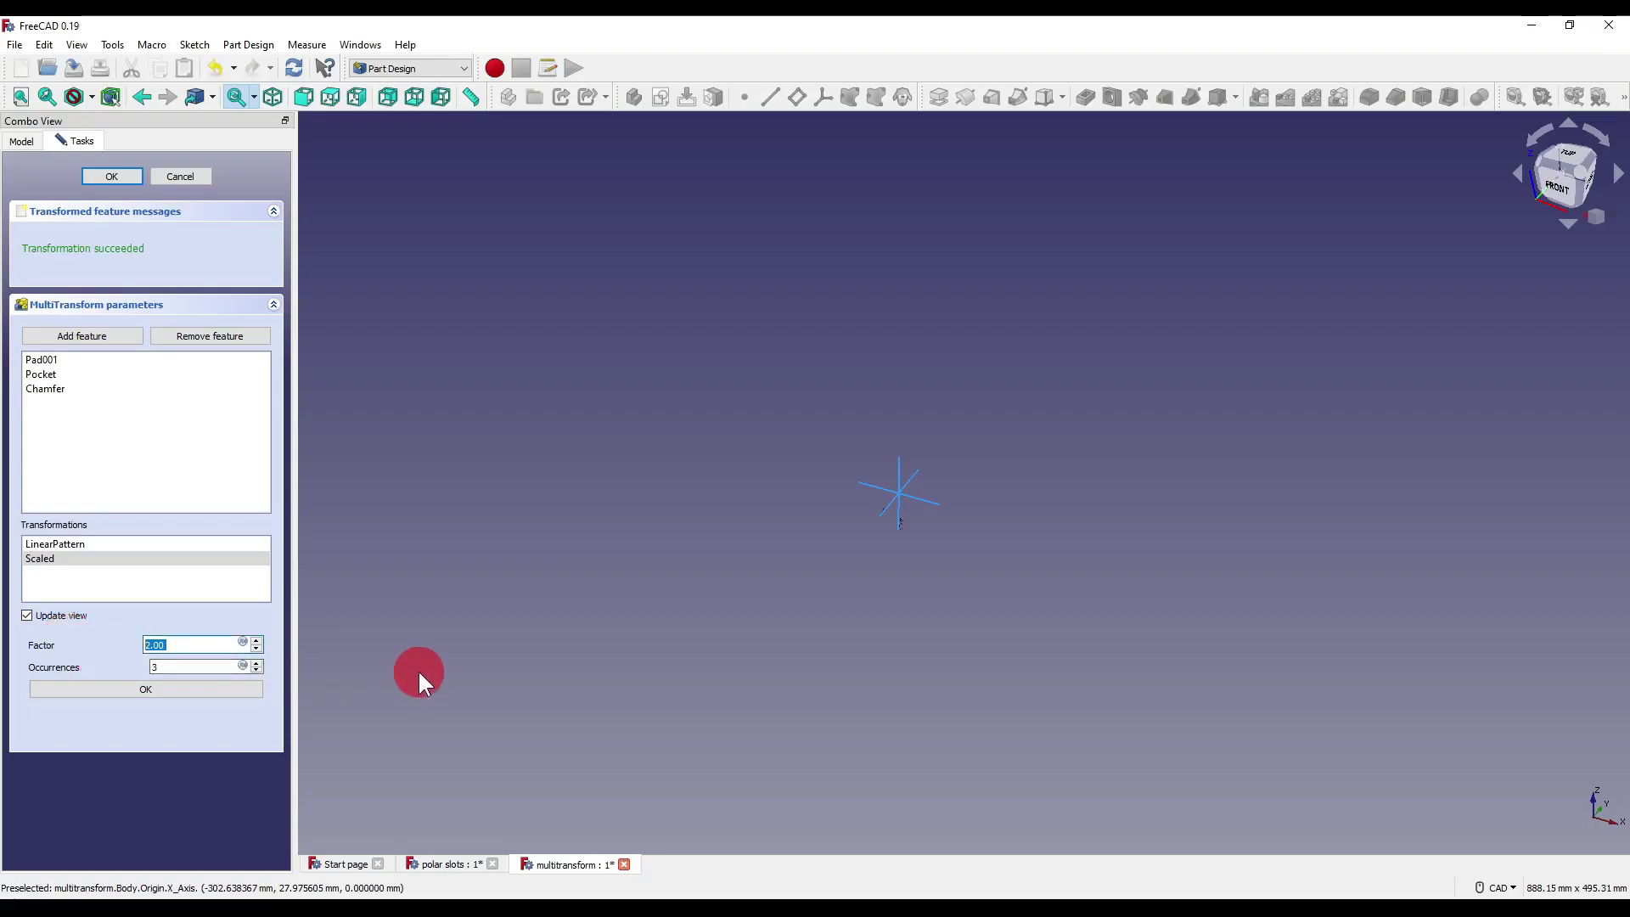
{"action": "type", "text": "3"}
{"action": "left_click", "coordinate": [176, 695]}
- Examine the scaled hollow cylinders and the pocket cut at the largest copy from several angles
{"action": "scroll", "coordinate": [891, 712], "scroll_direction": "up", "scroll_amount": 3}
{"action": "scroll", "coordinate": [1011, 728], "scroll_direction": "down", "scroll_amount": 3}
{"action": "mouse_move", "coordinate": [1012, 727]}
{"action": "middle_mouse_down"}
{"action": "mouse_move", "coordinate": [994, 696]}
{"action": "mouse_move", "coordinate": [1015, 695]}
{"action": "middle_mouse_up"}
{"action": "scroll", "coordinate": [742, 543], "scroll_direction": "up", "scroll_amount": 2}
{"action": "scroll", "coordinate": [743, 550], "scroll_direction": "down", "scroll_amount": 2}
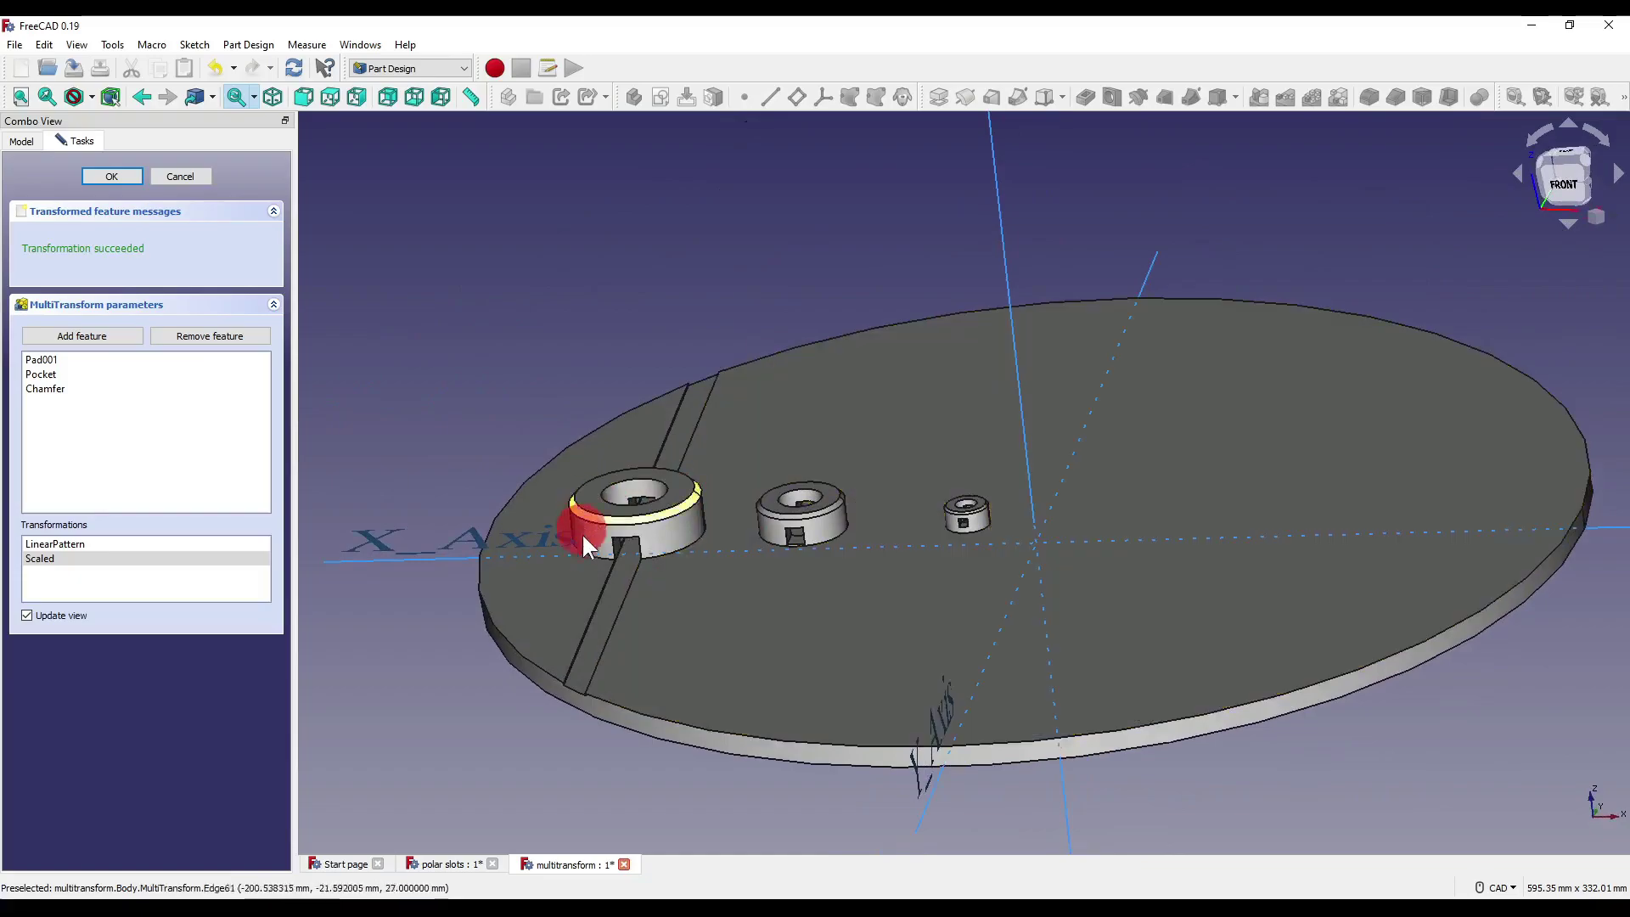
{"action": "scroll", "coordinate": [630, 436], "scroll_direction": "up", "scroll_amount": 2}
{"action": "middle_click_drag", "start_coordinate": [629, 436], "coordinate": [564, 546]}
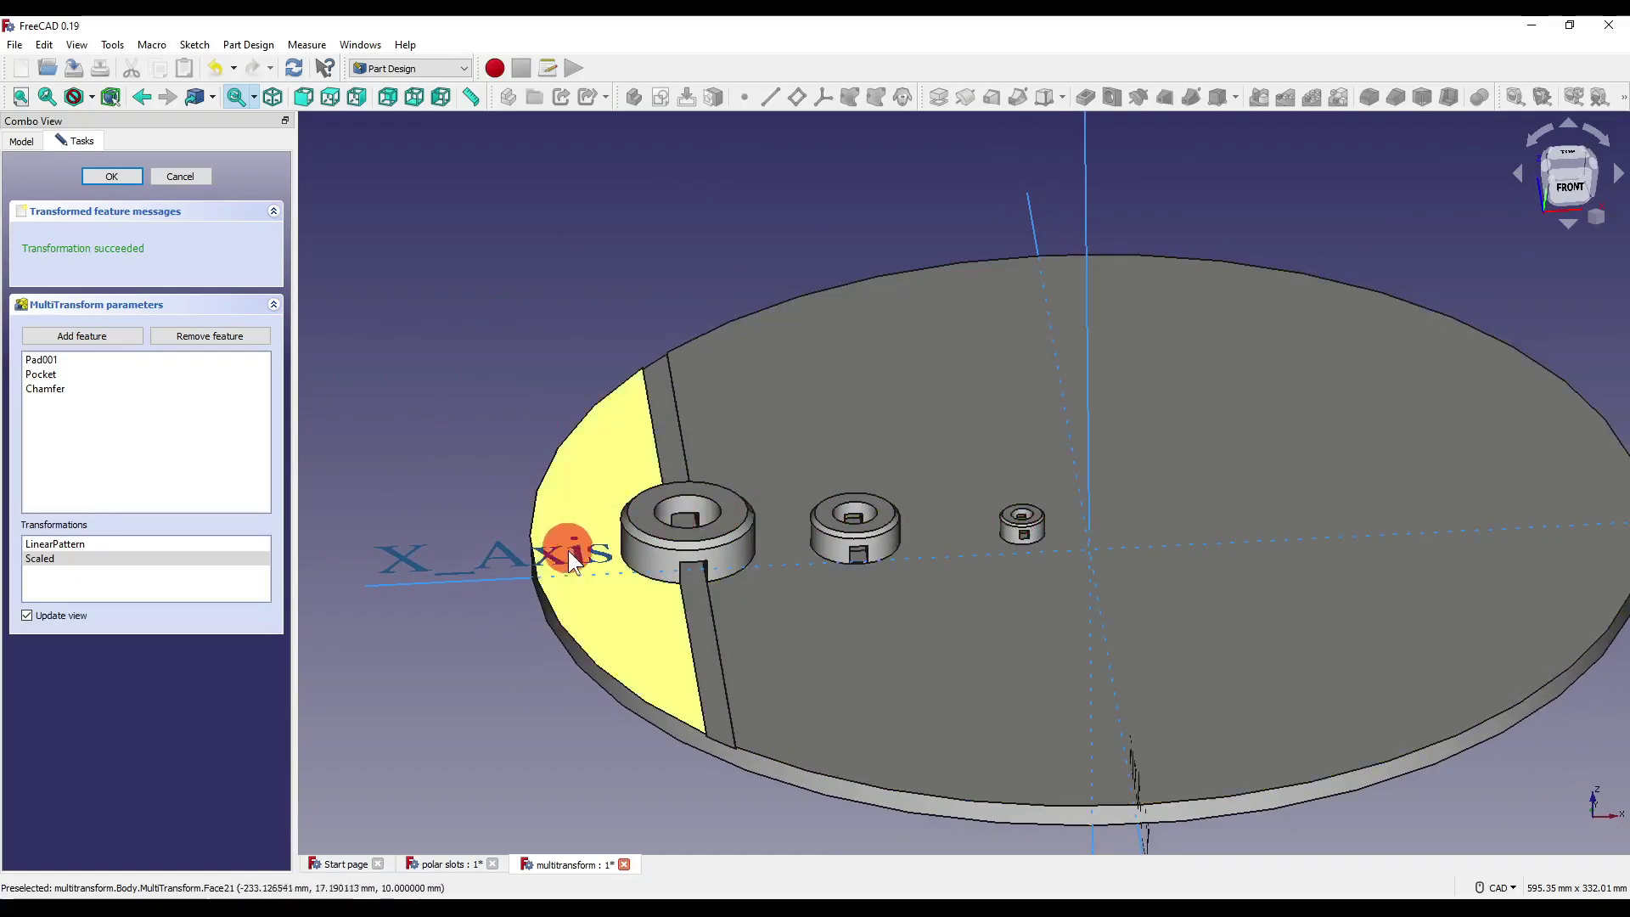
{"action": "middle_click_drag", "start_coordinate": [874, 593], "coordinate": [747, 619]}
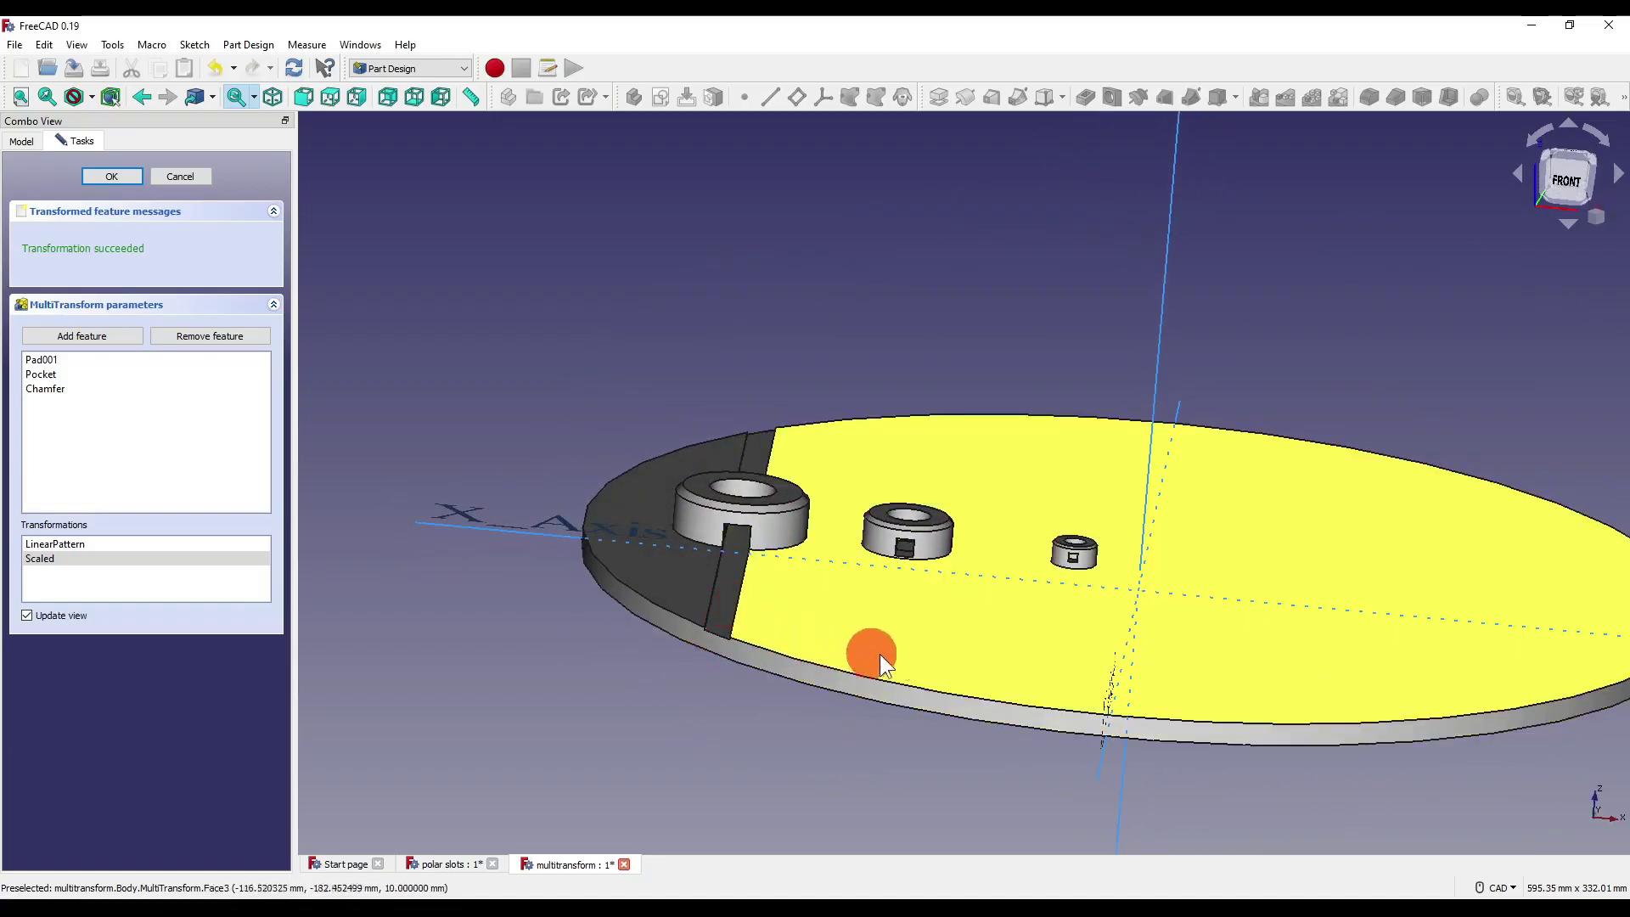
{"action": "middle_click_drag", "start_coordinate": [554, 598], "coordinate": [558, 242]}
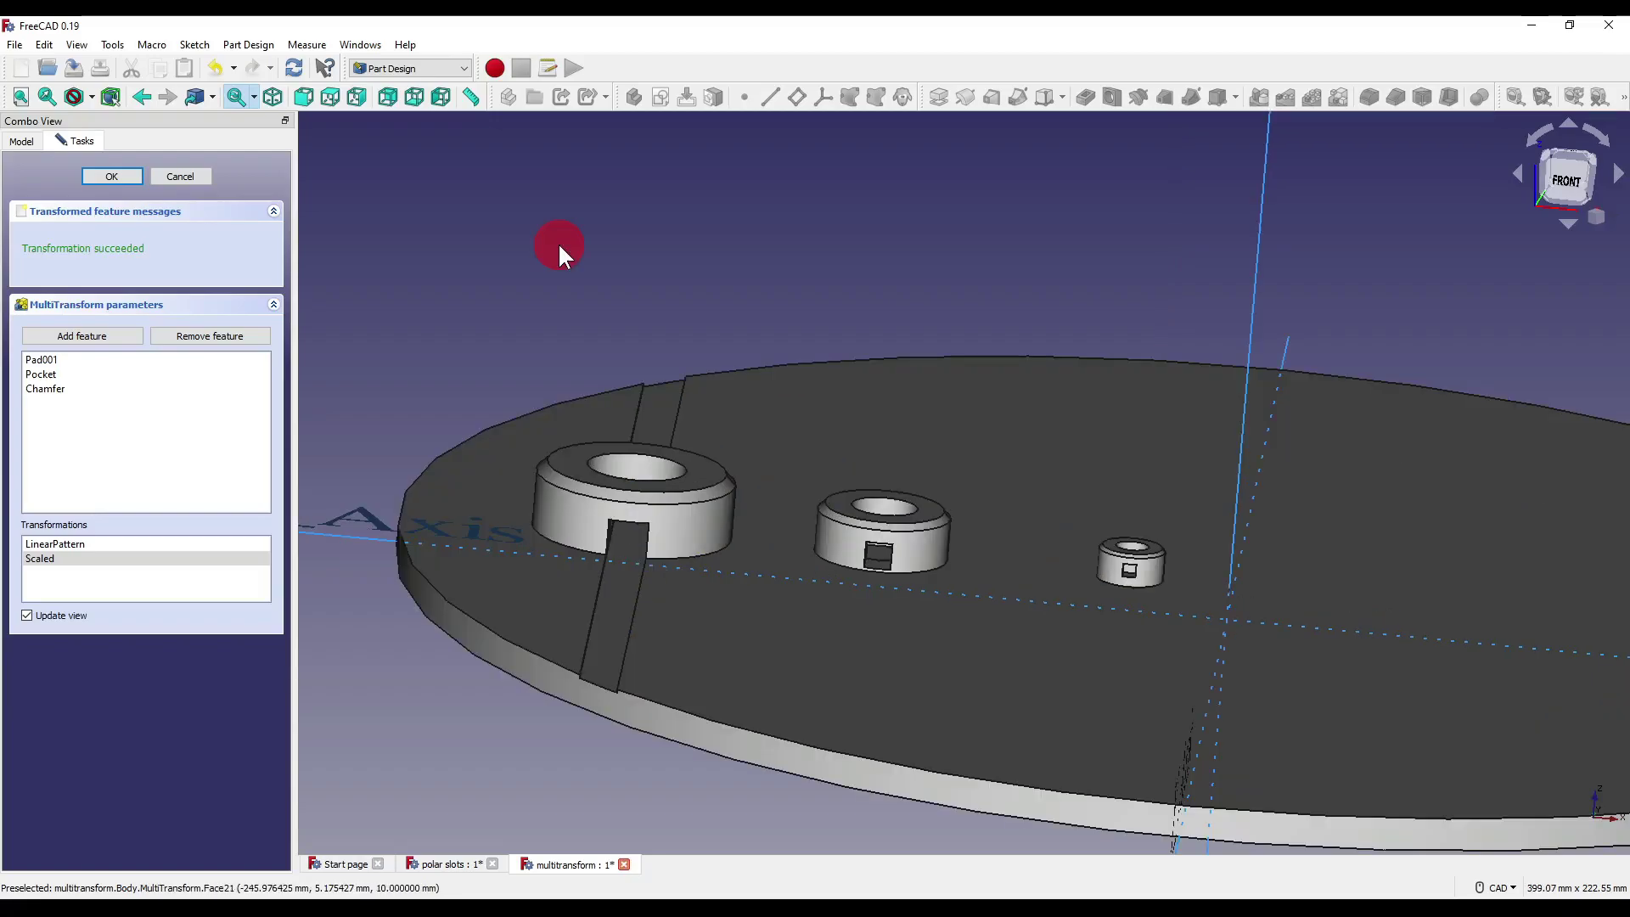
- Add a polar pattern about the base Z axis with 6 occurrences to the hollow cylinder's MultiTransform
{"action": "right_click", "coordinate": [131, 574]}
{"action": "left_click", "coordinate": [221, 656]}
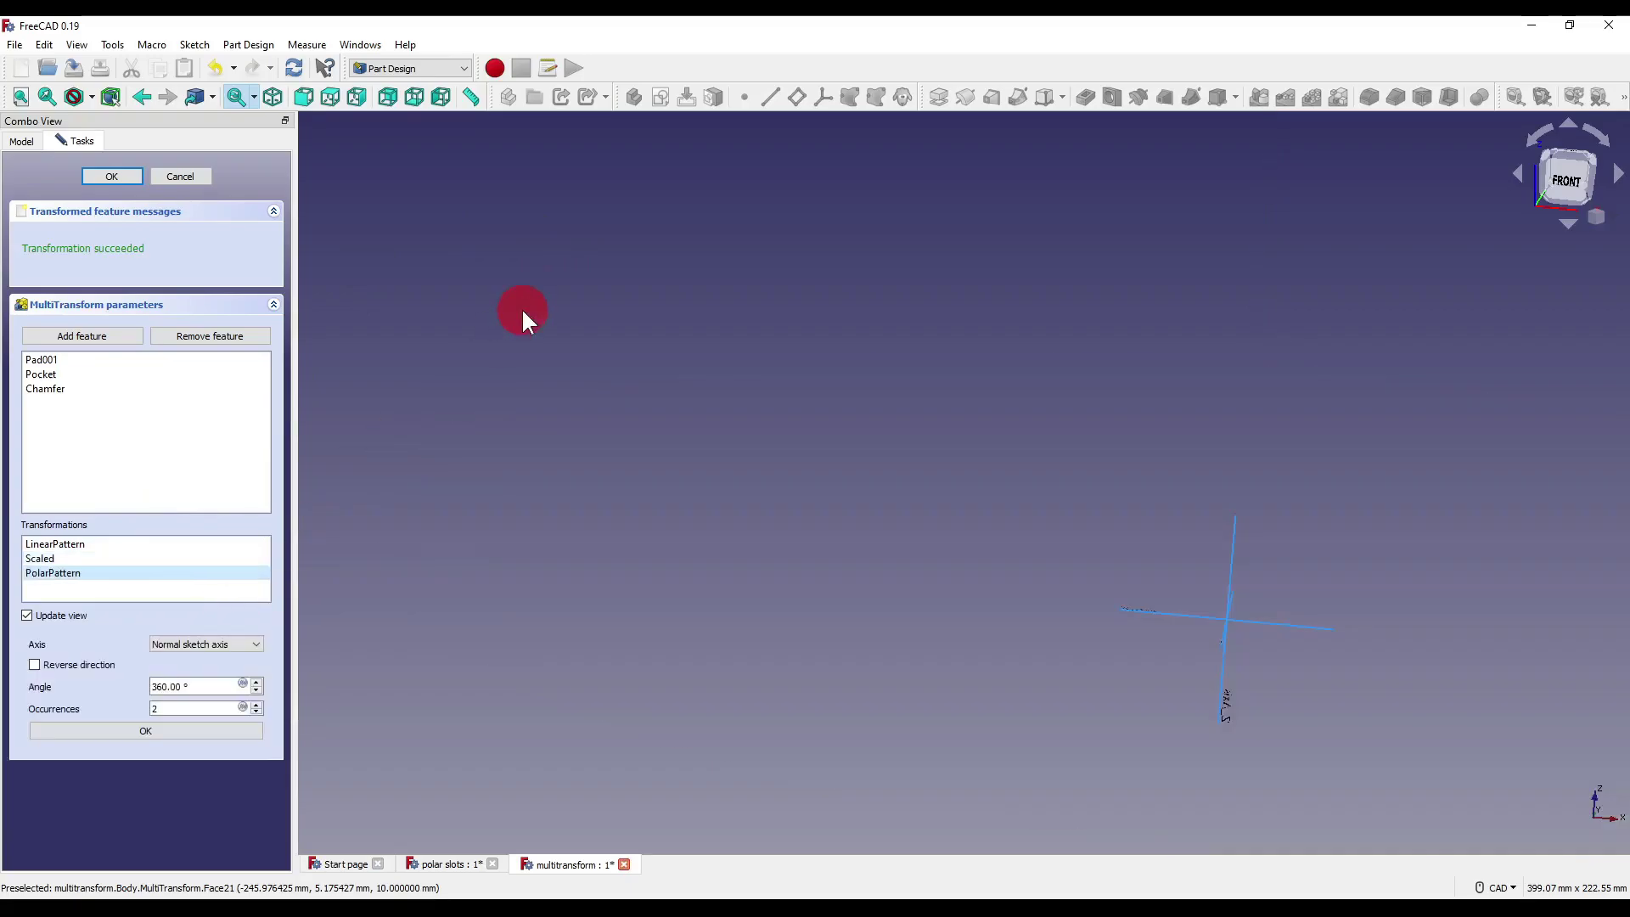
{"action": "left_click", "coordinate": [174, 645]}
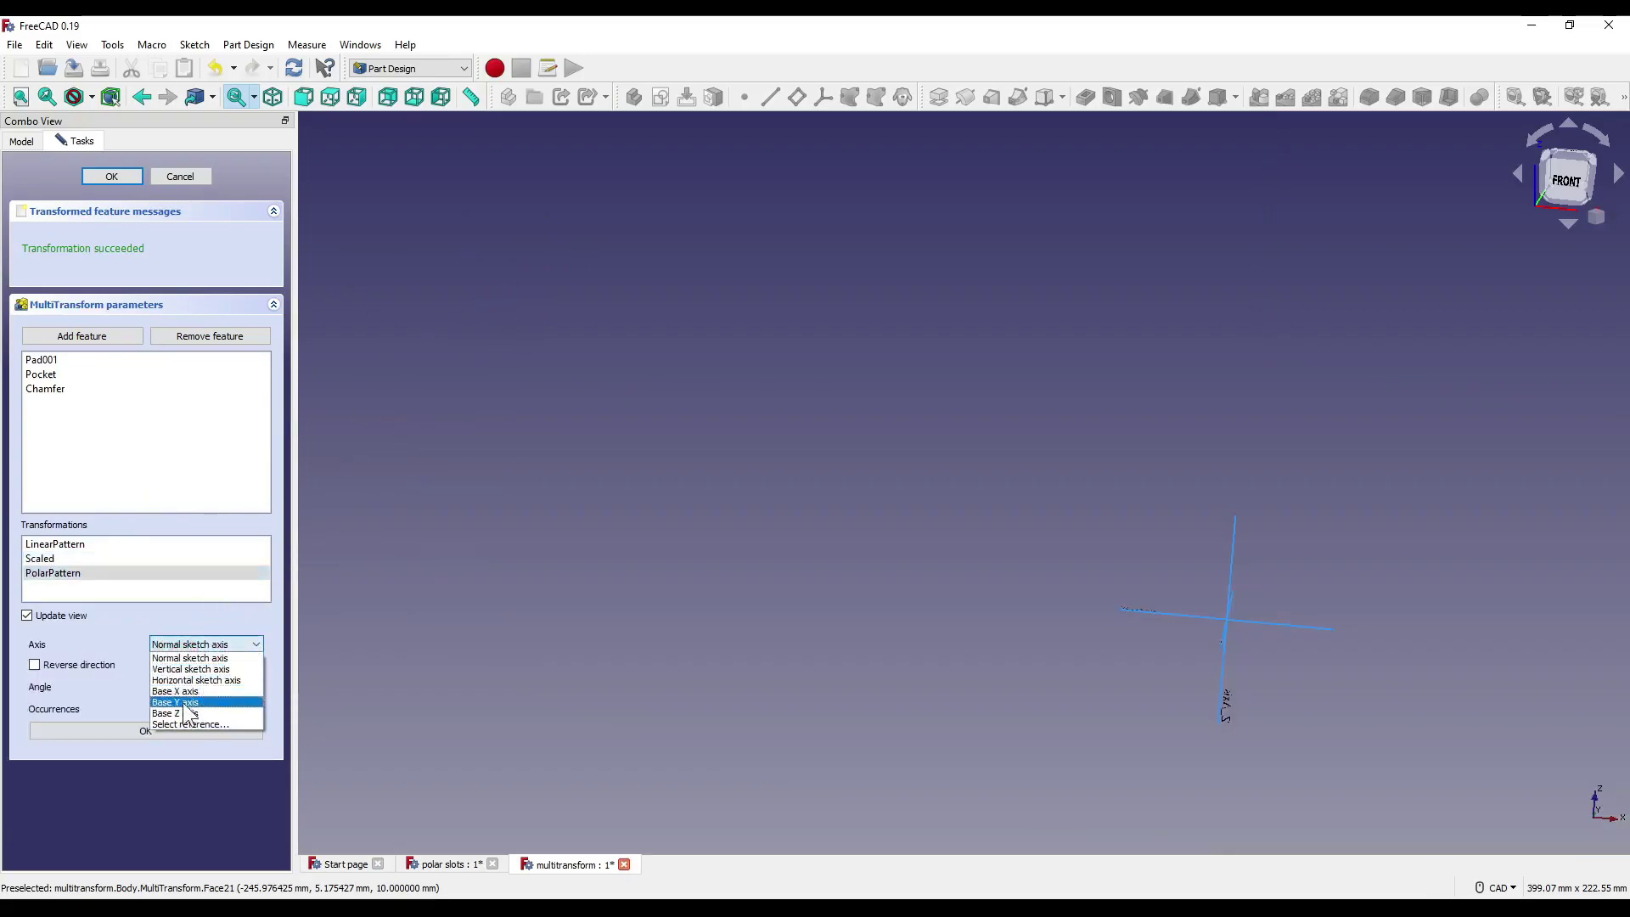
{"action": "left_click", "coordinate": [184, 696]}
{"action": "double_click", "coordinate": [185, 707]}
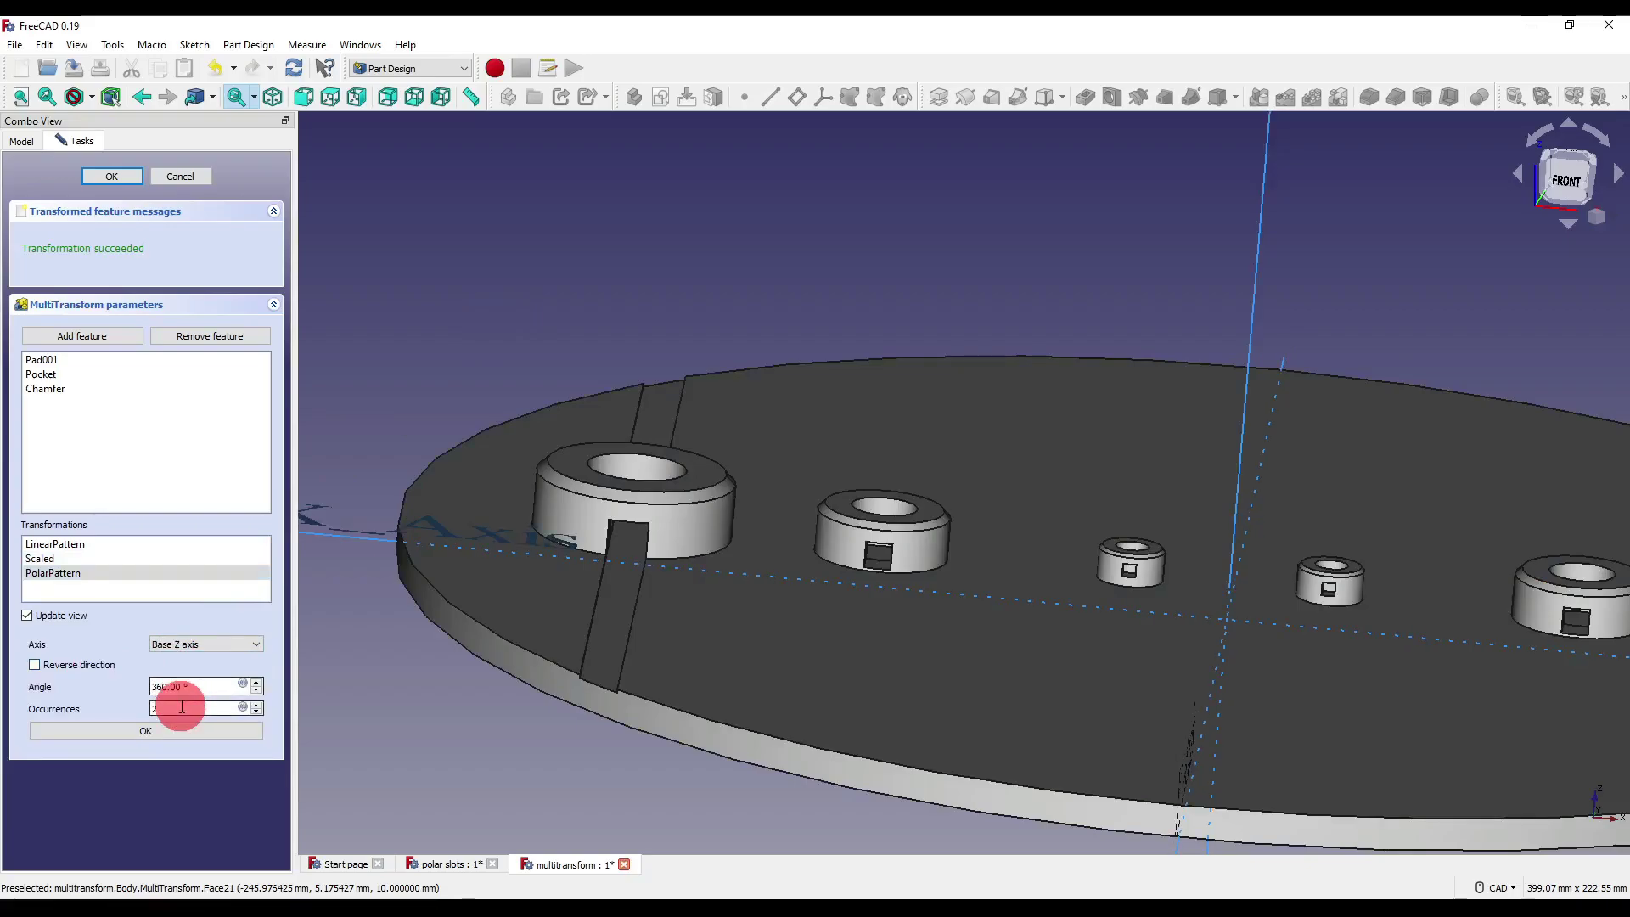
{"action": "type", "text": "6"}
- Examine the rings of patterned hollow cylinders and their overlapping pocket cuts on the disc
{"action": "scroll", "coordinate": [1011, 491], "scroll_direction": "down", "scroll_amount": 5}
{"action": "scroll", "coordinate": [1012, 491], "scroll_direction": "up", "scroll_amount": 3}
{"action": "middle_click_drag", "start_coordinate": [1012, 491], "coordinate": [830, 437]}
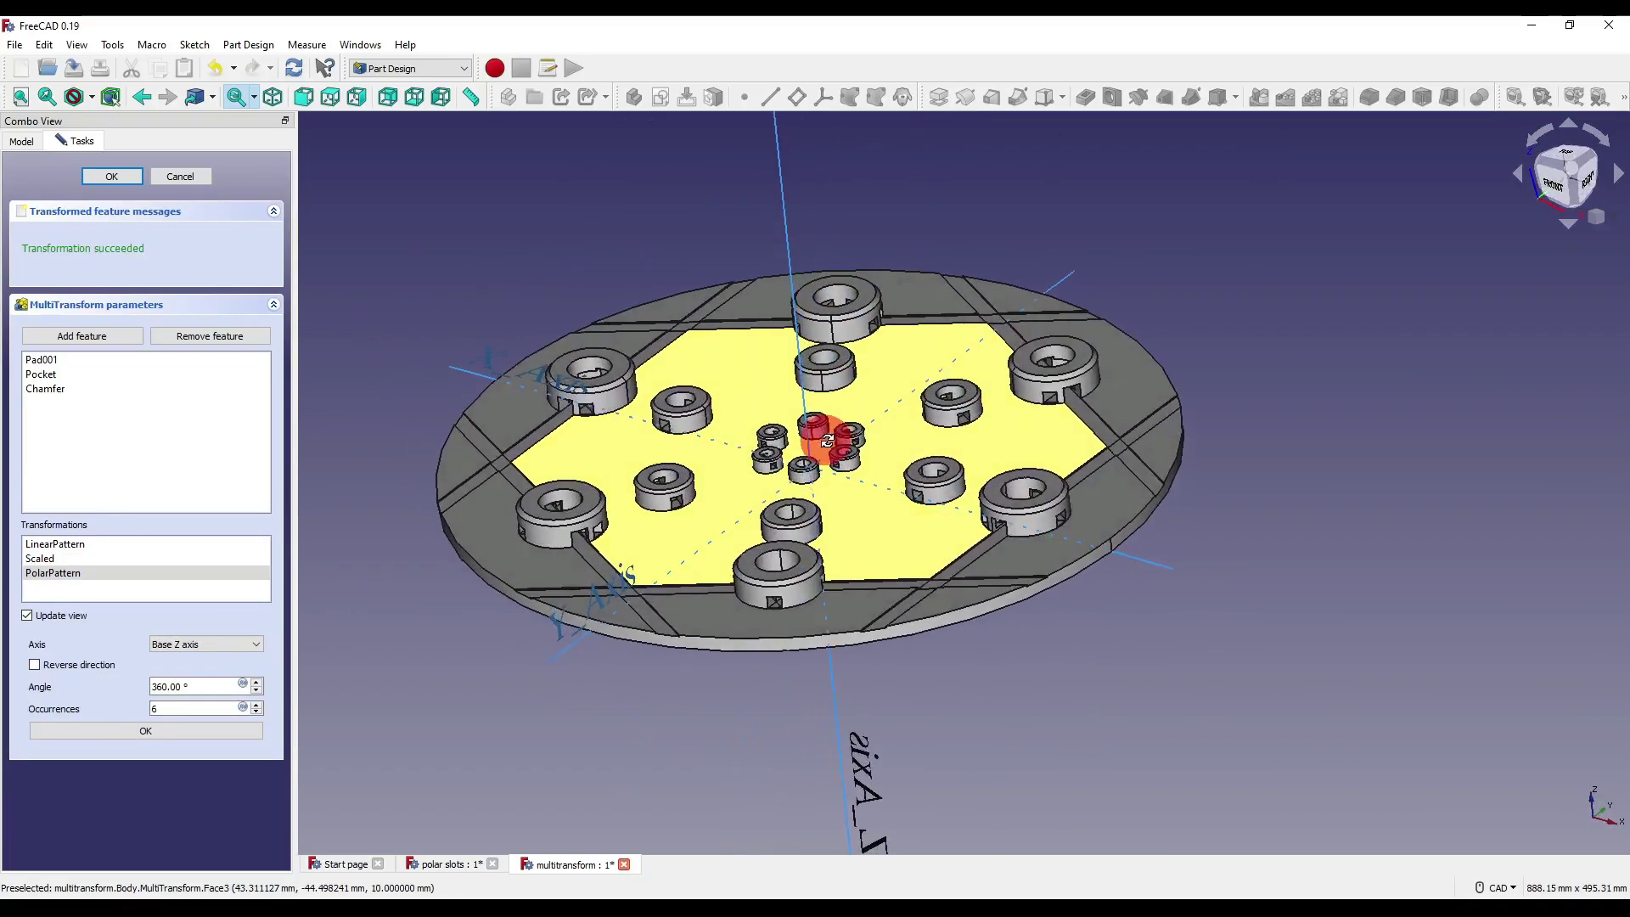
{"action": "scroll", "coordinate": [631, 523], "scroll_direction": "up", "scroll_amount": 6}
{"action": "scroll", "coordinate": [675, 545], "scroll_direction": "down", "scroll_amount": 5}
{"action": "middle_click_drag", "start_coordinate": [674, 546], "coordinate": [934, 491]}
{"action": "scroll", "coordinate": [1119, 460], "scroll_direction": "down", "scroll_amount": 3}
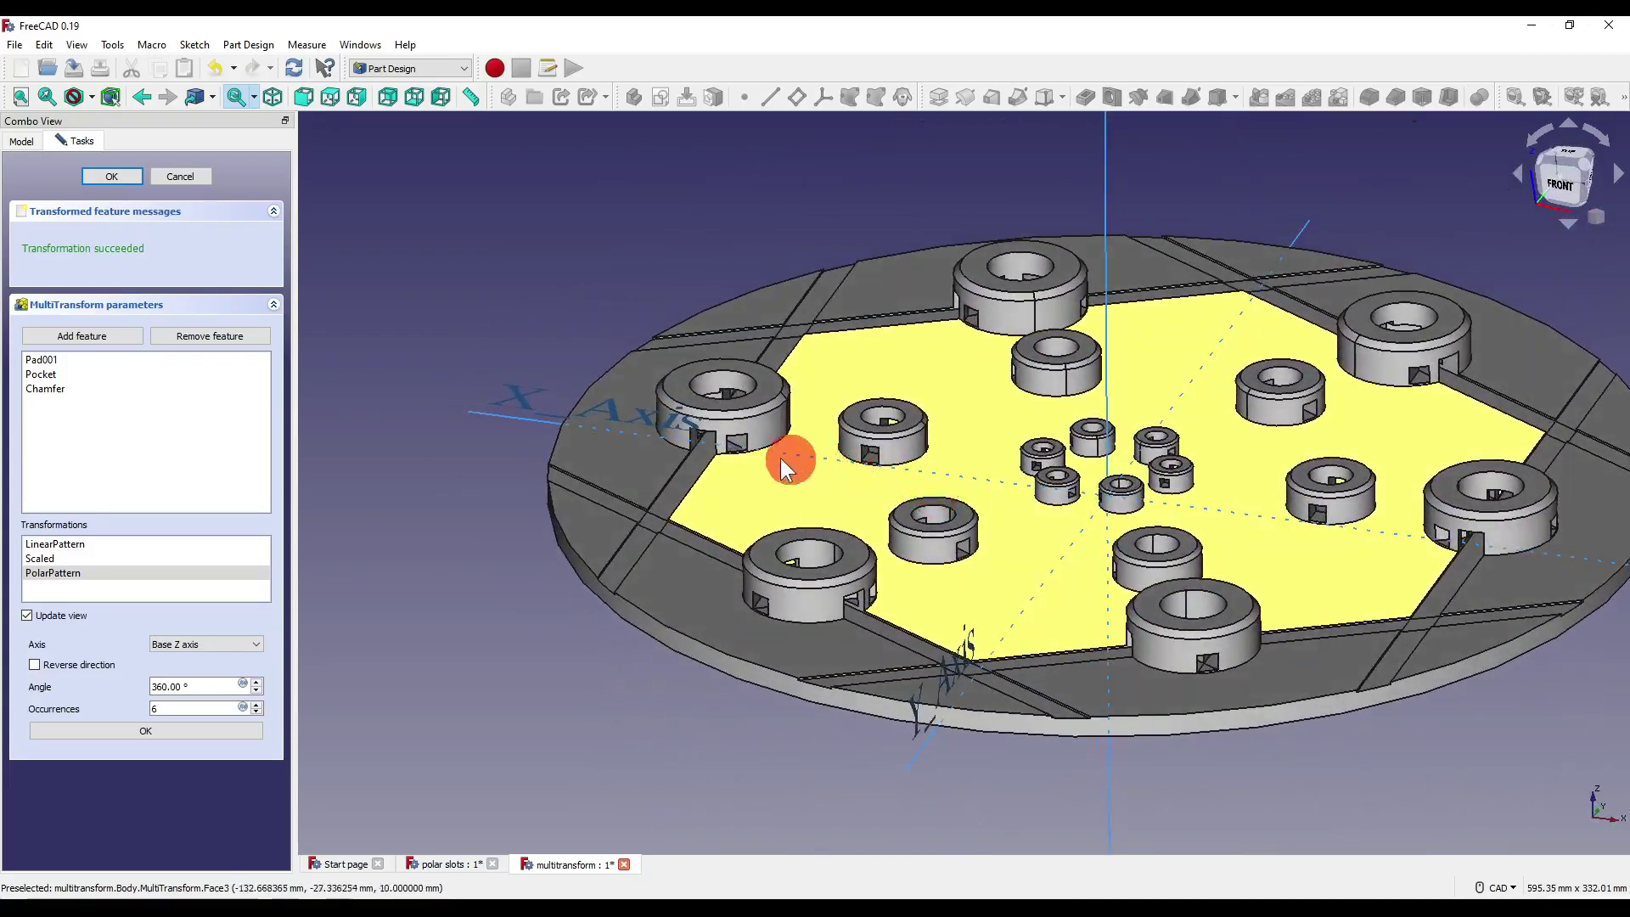
{"action": "scroll", "coordinate": [706, 435], "scroll_direction": "up", "scroll_amount": 5}
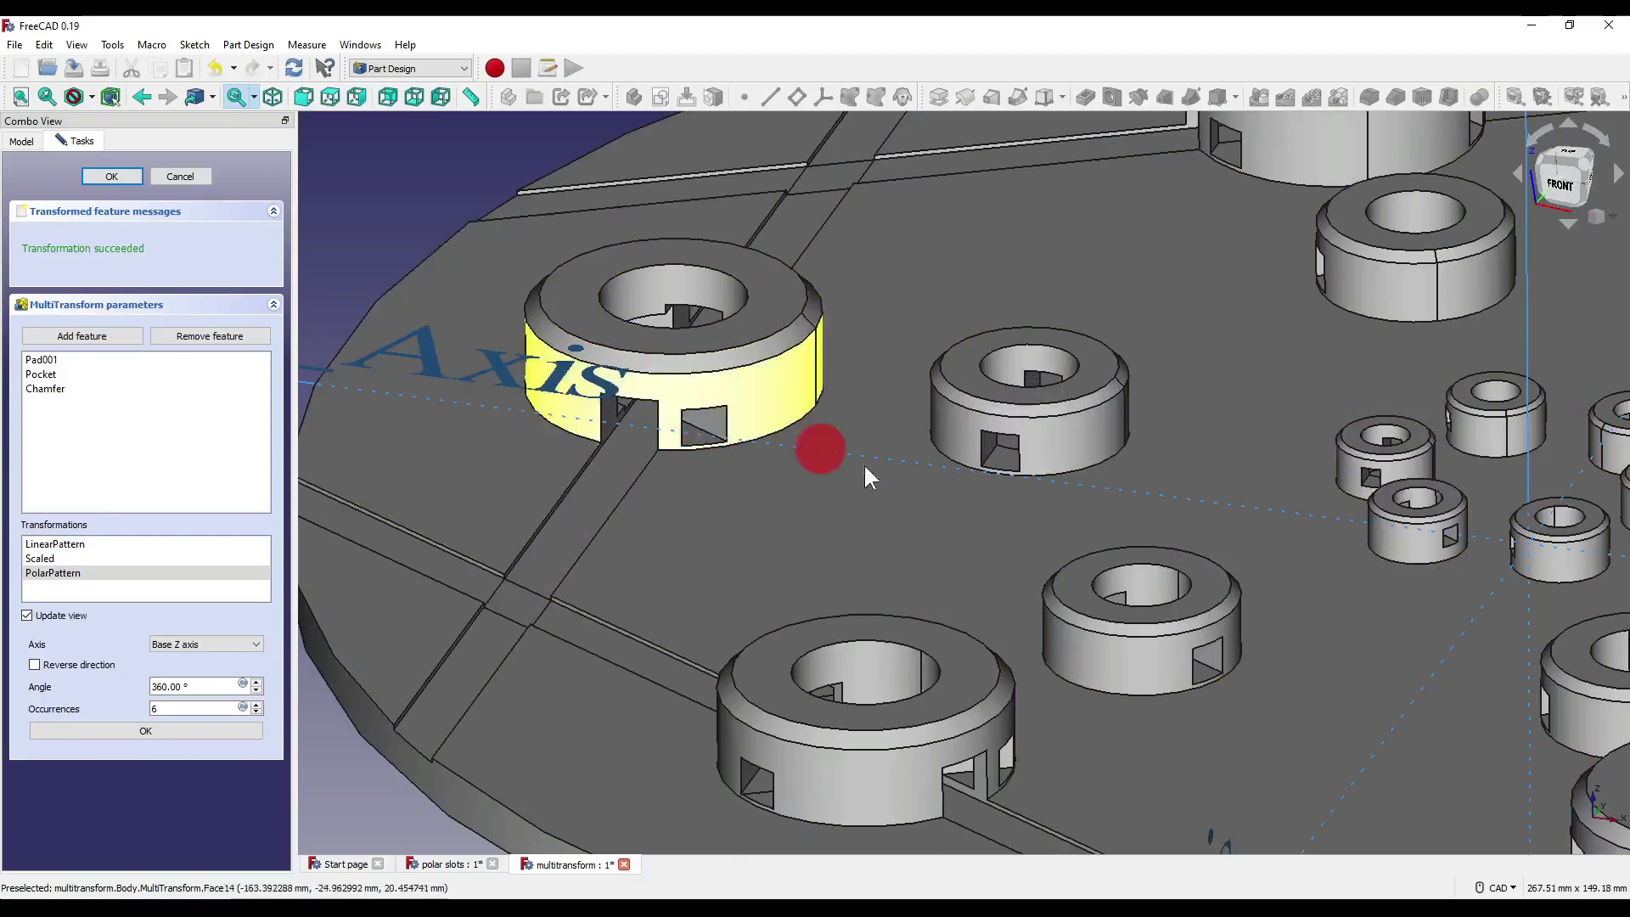
{"action": "scroll", "coordinate": [849, 472], "scroll_direction": "down", "scroll_amount": 4}
{"action": "middle_click_drag", "start_coordinate": [994, 512], "coordinate": [919, 517]}
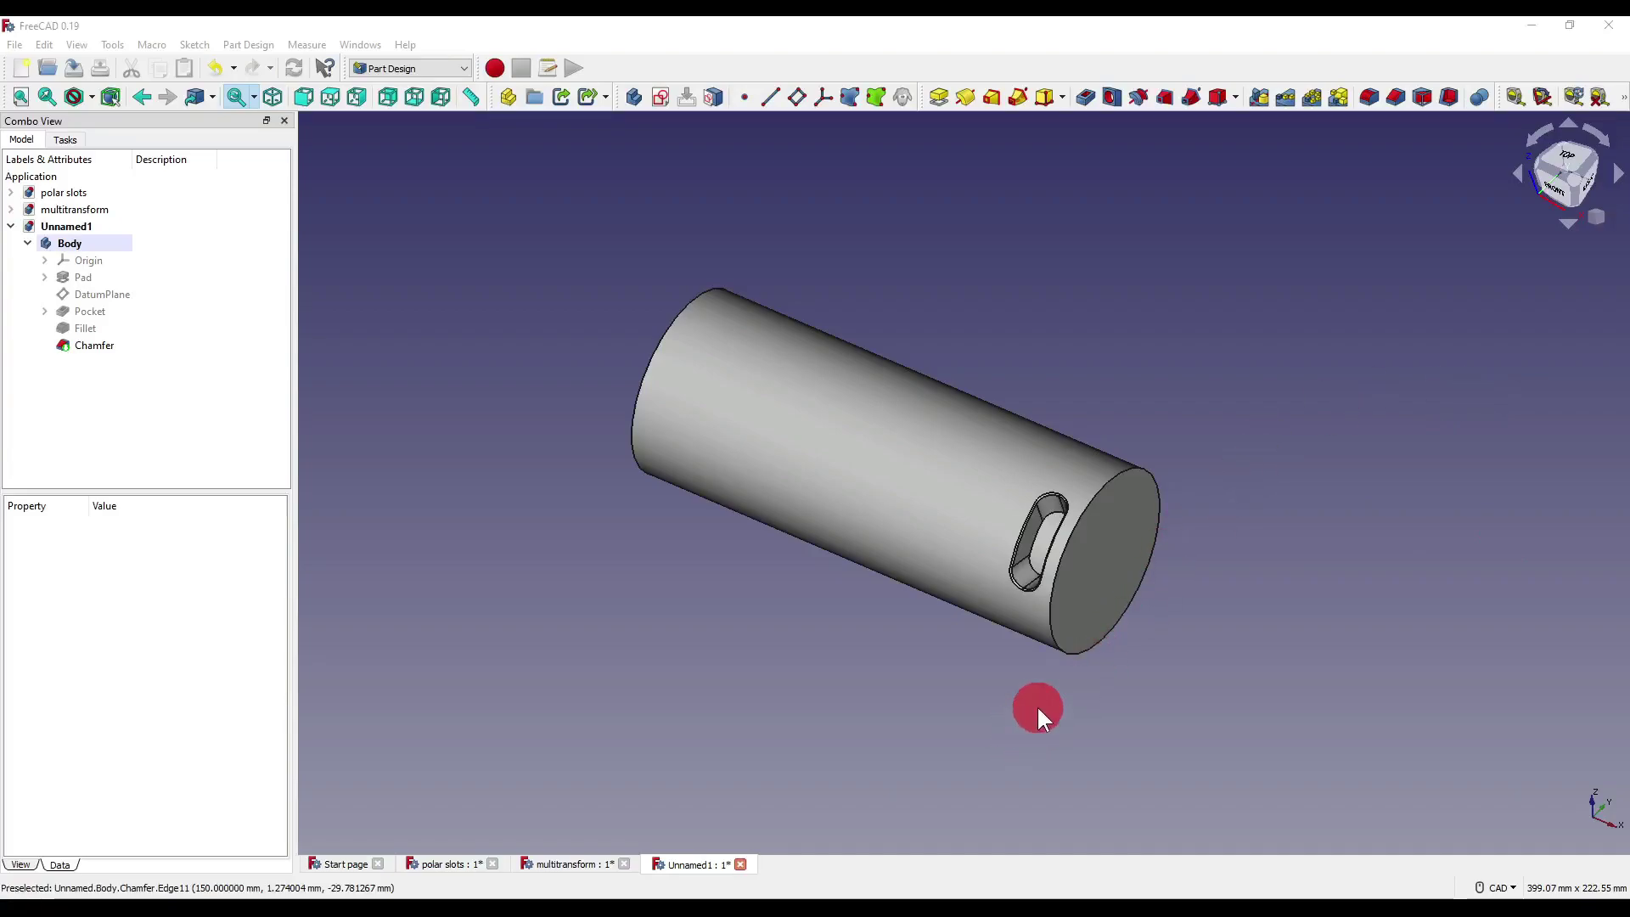
- Examine the filleted and chamfered slot near the end of the solid cylinder in the Unnamed1 document
{"action": "scroll", "coordinate": [966, 636], "scroll_direction": "up", "scroll_amount": 2}
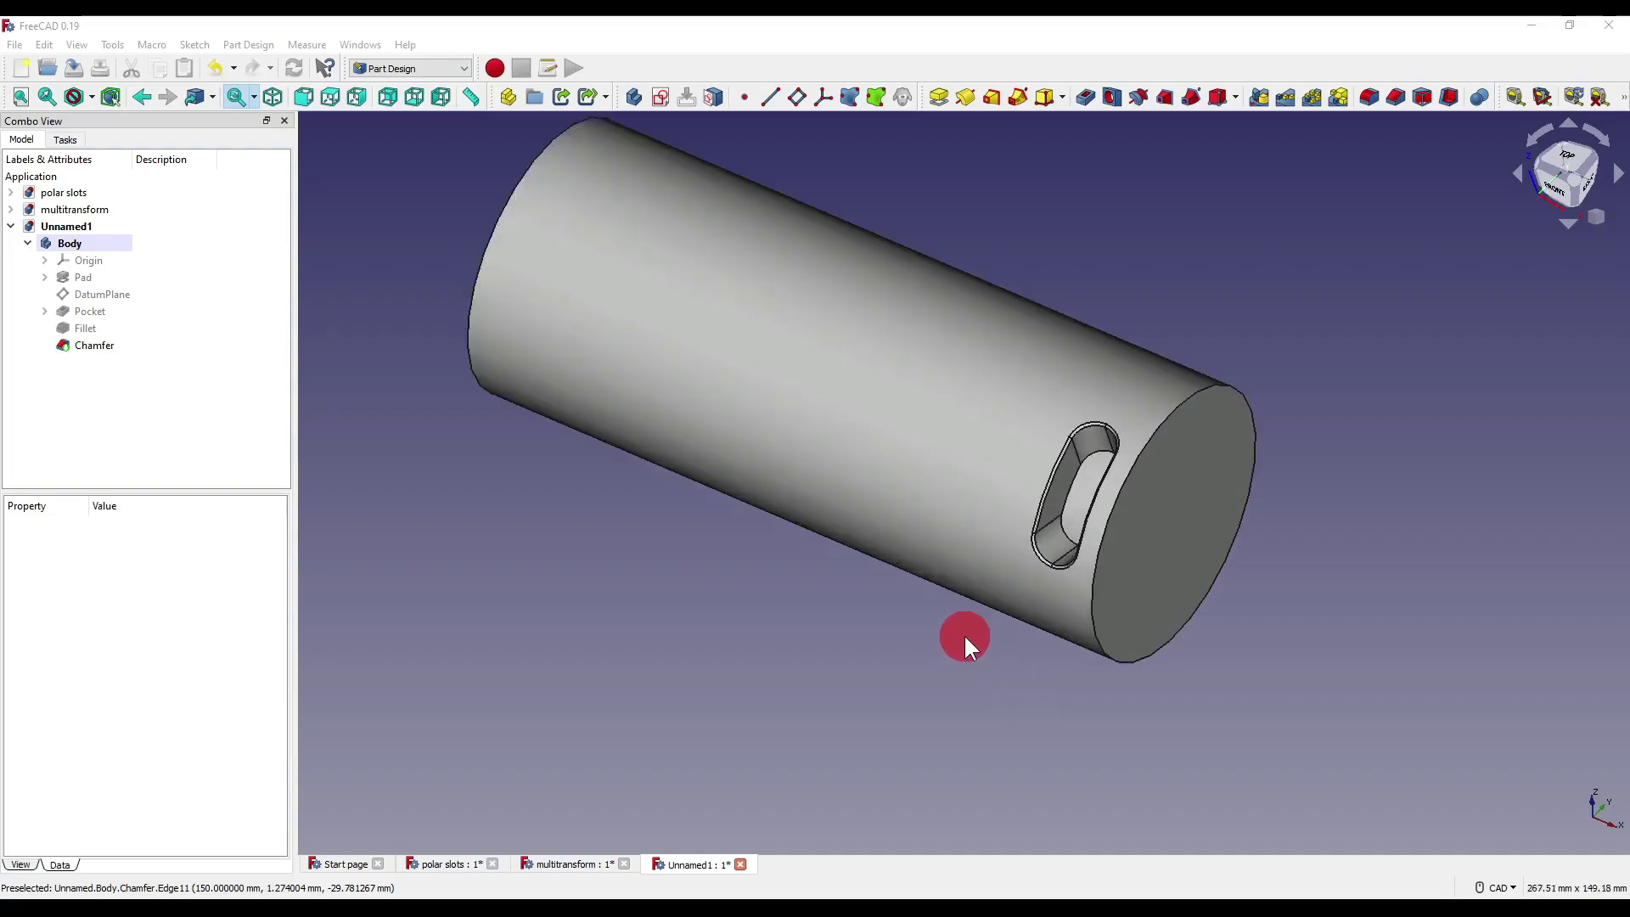
{"action": "middle_click_drag", "start_coordinate": [968, 637], "coordinate": [1027, 565]}
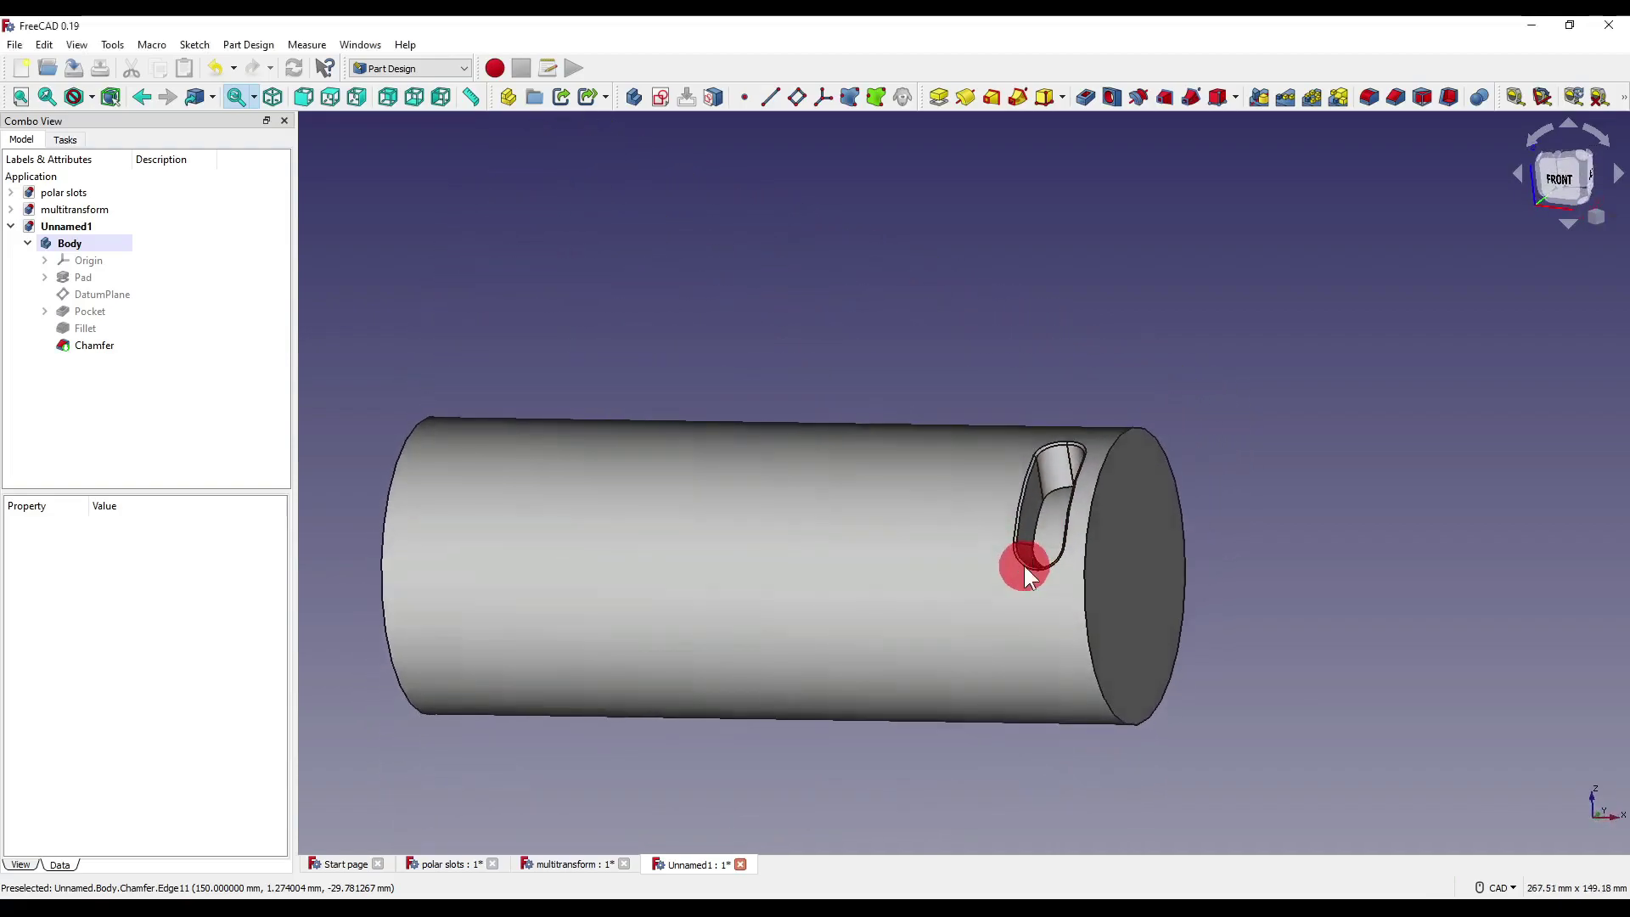
{"action": "middle_click_drag", "start_coordinate": [1158, 527], "coordinate": [1030, 499]}
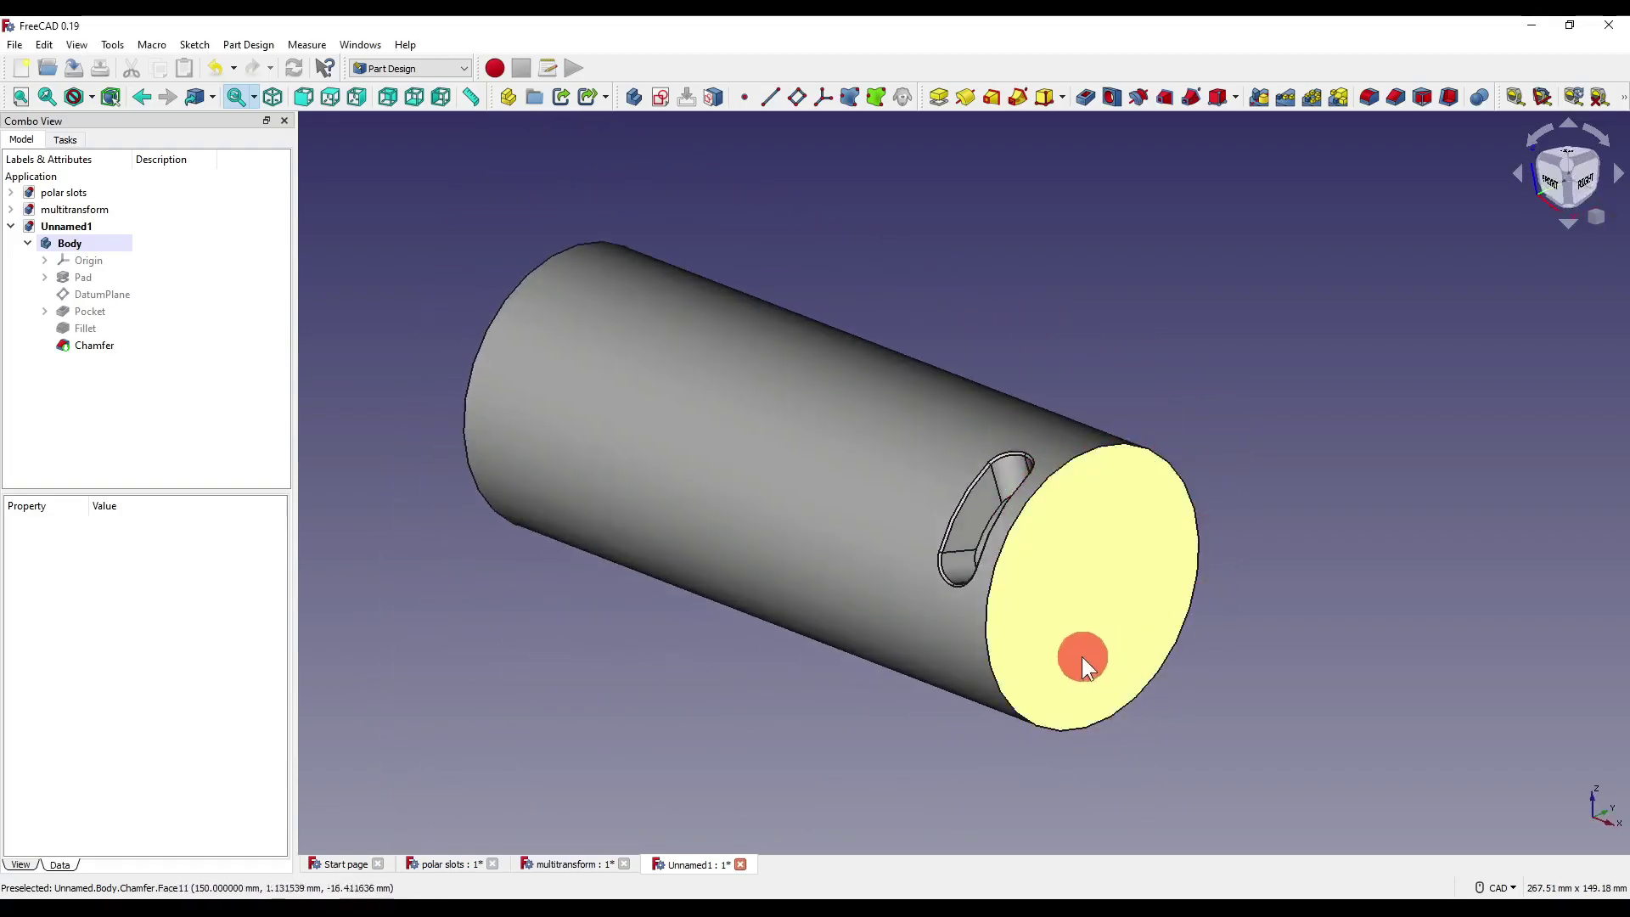
{"action": "middle_click_drag", "start_coordinate": [1085, 659], "coordinate": [1152, 622]}
{"action": "scroll", "coordinate": [1056, 502], "scroll_direction": "up", "scroll_amount": 3}
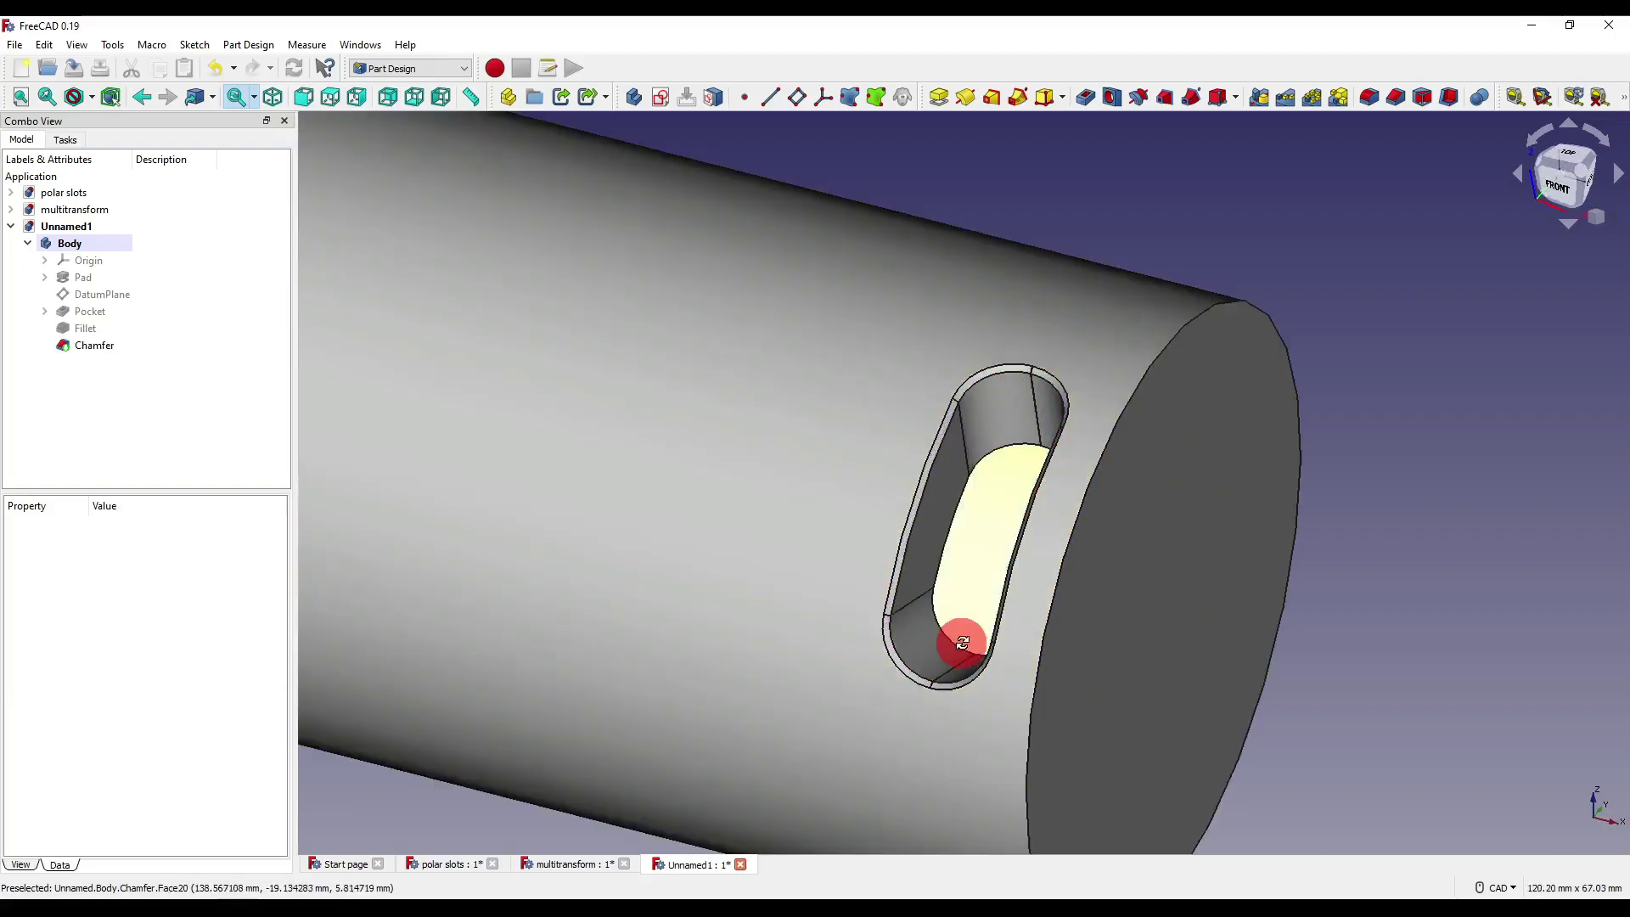
{"action": "middle_click_drag", "start_coordinate": [965, 648], "coordinate": [1019, 659]}
{"action": "scroll", "coordinate": [1009, 652], "scroll_direction": "down", "scroll_amount": 4}
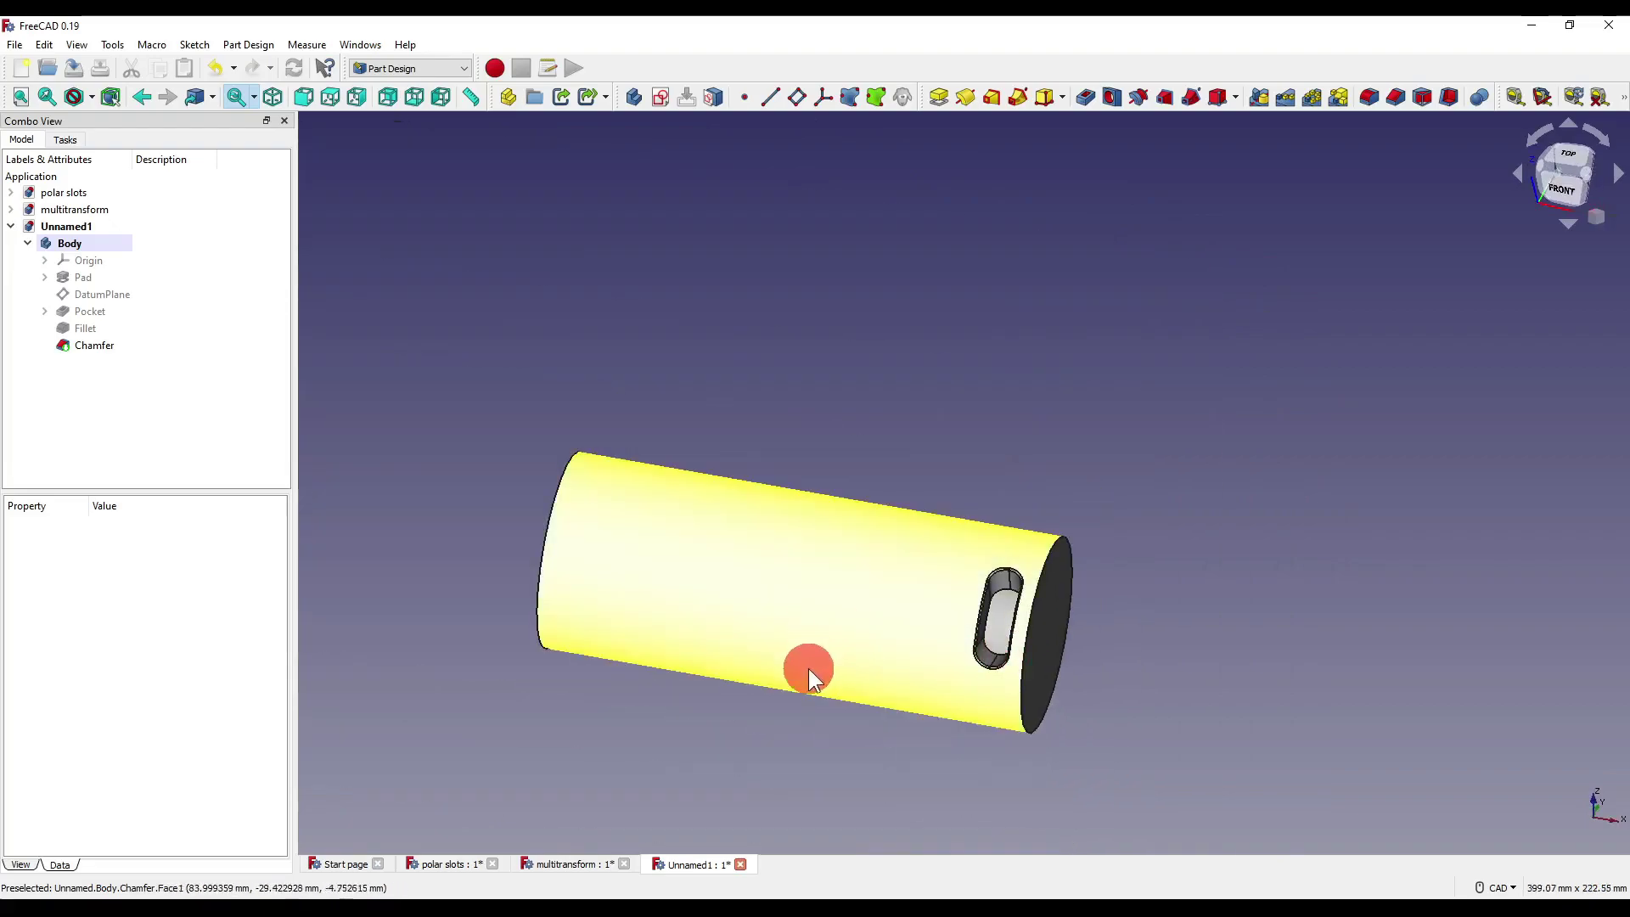
- Create a MultiTransform from the slot's Pocket, Fillet and Chamfer features and add a linear pattern to it
{"action": "left_click_drag", "start_coordinate": [88, 311], "coordinate": [111, 348]}
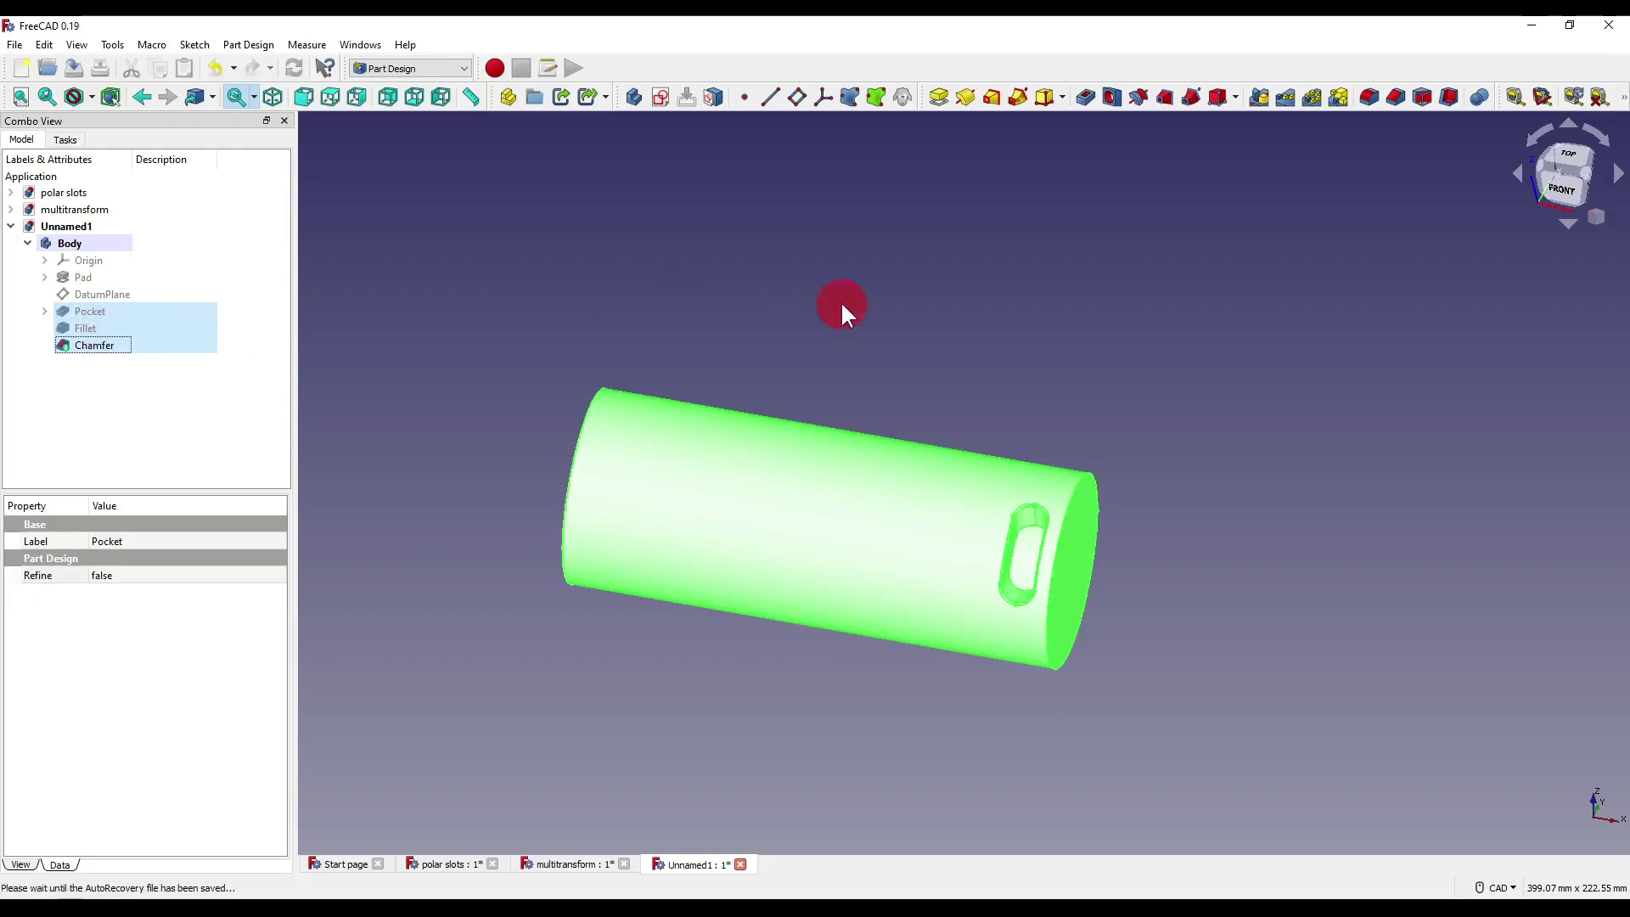
{"action": "left_click", "coordinate": [1339, 98]}
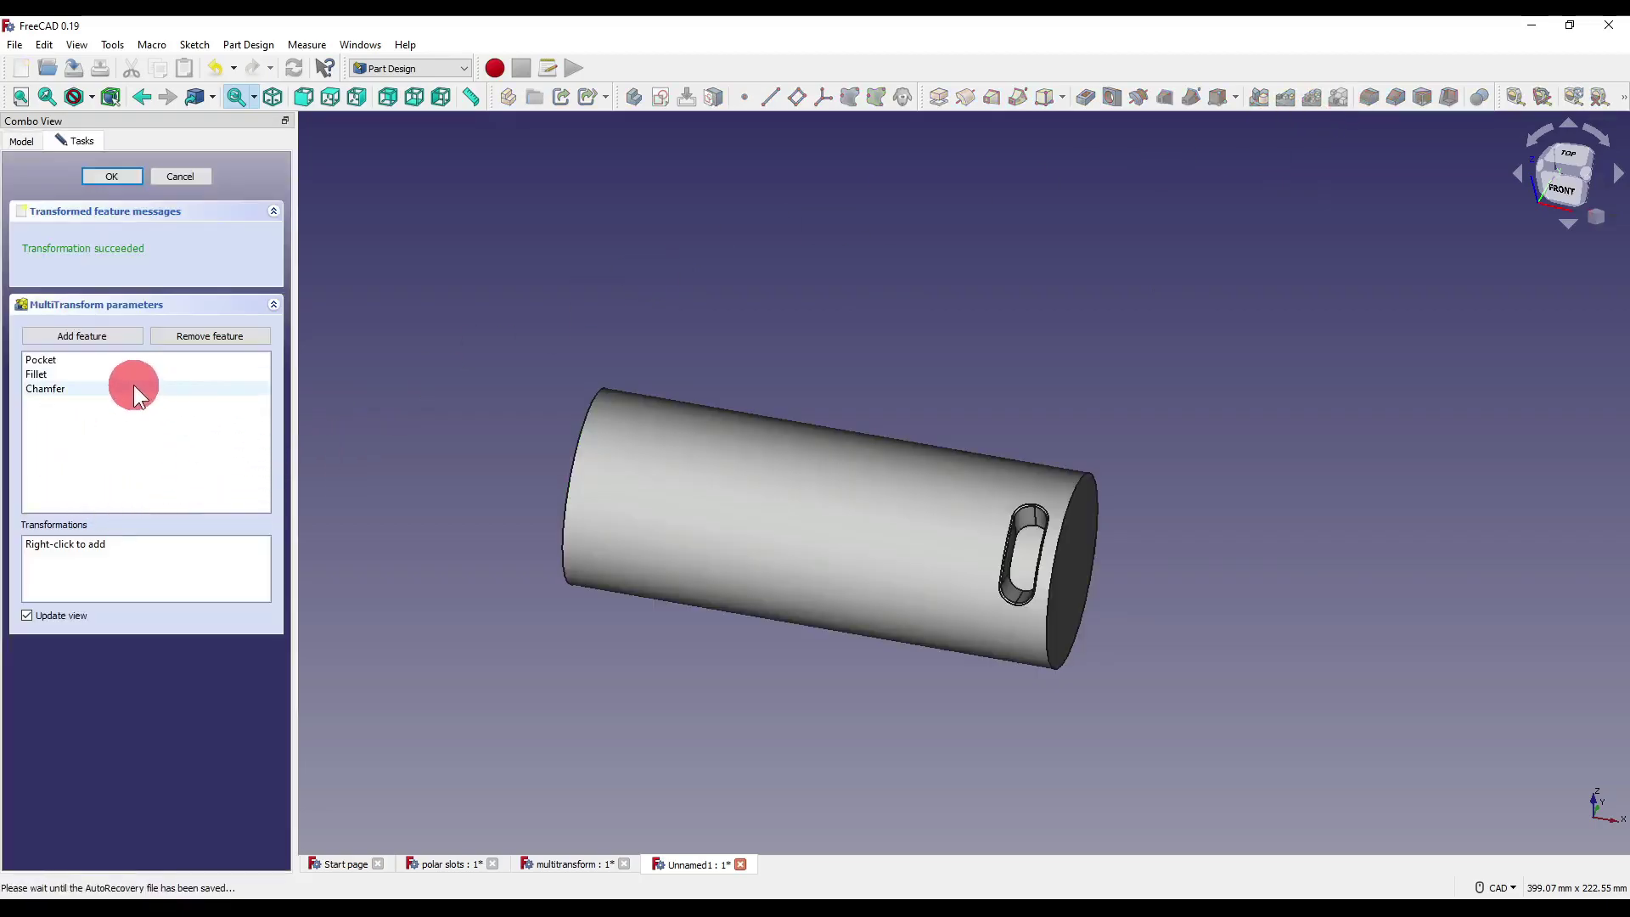
{"action": "right_click", "coordinate": [115, 590]}
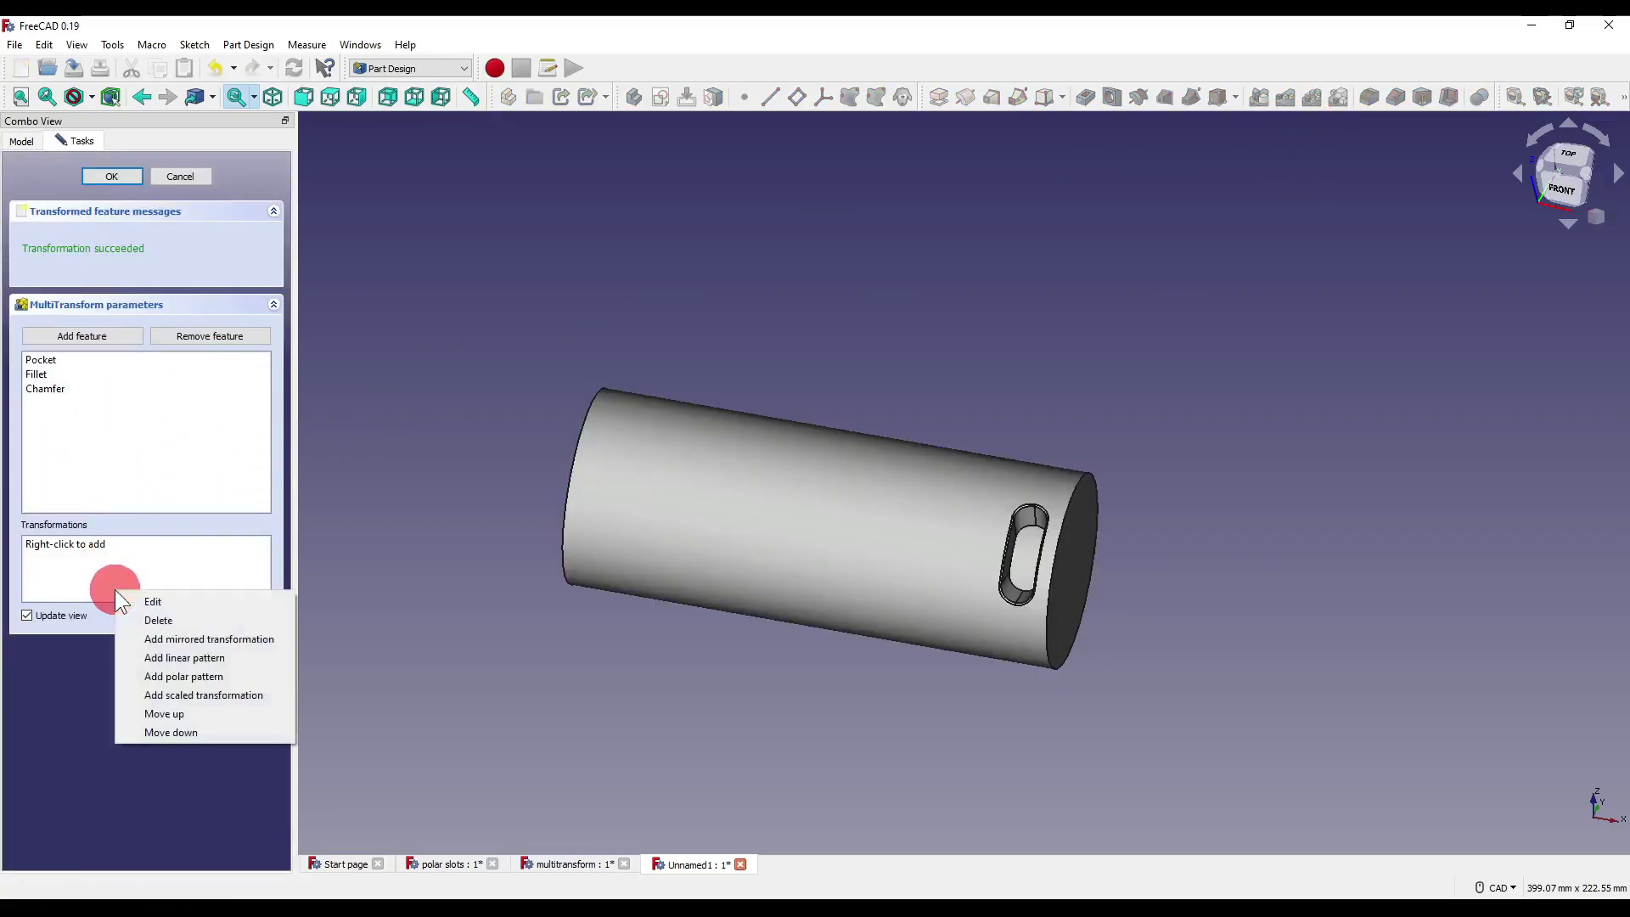
{"action": "left_click", "coordinate": [218, 657]}
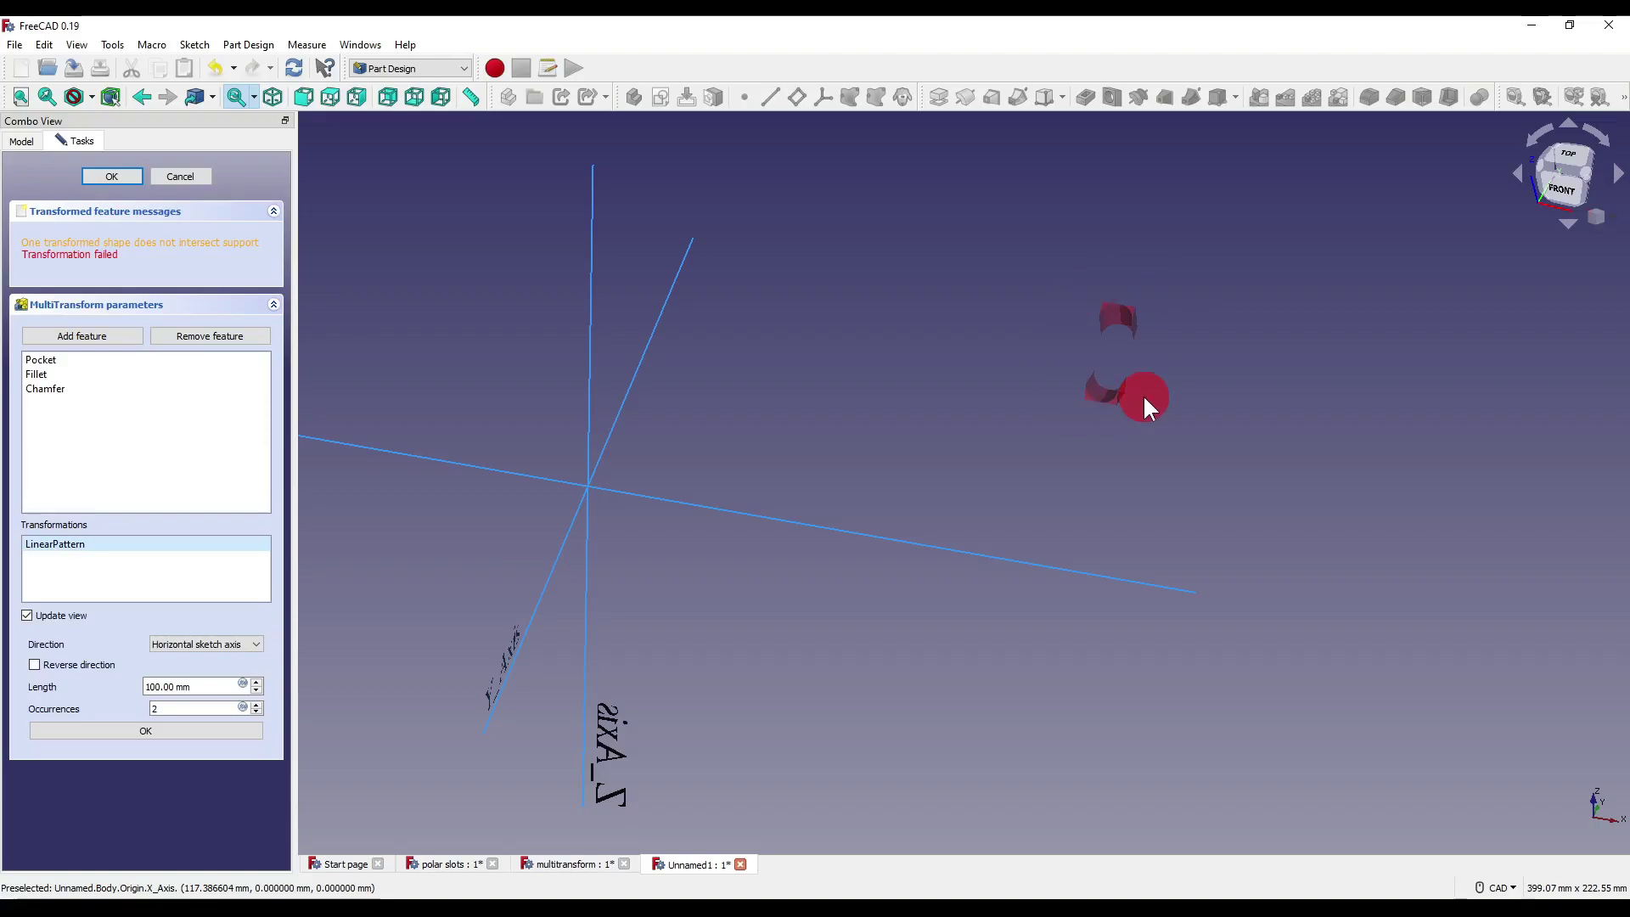
- Reverse the slot's linear pattern, direct it along the base X axis and set 6 occurrences, checking the copied slots' corners
{"action": "left_click", "coordinate": [94, 671]}
{"action": "left_click", "coordinate": [177, 646]}
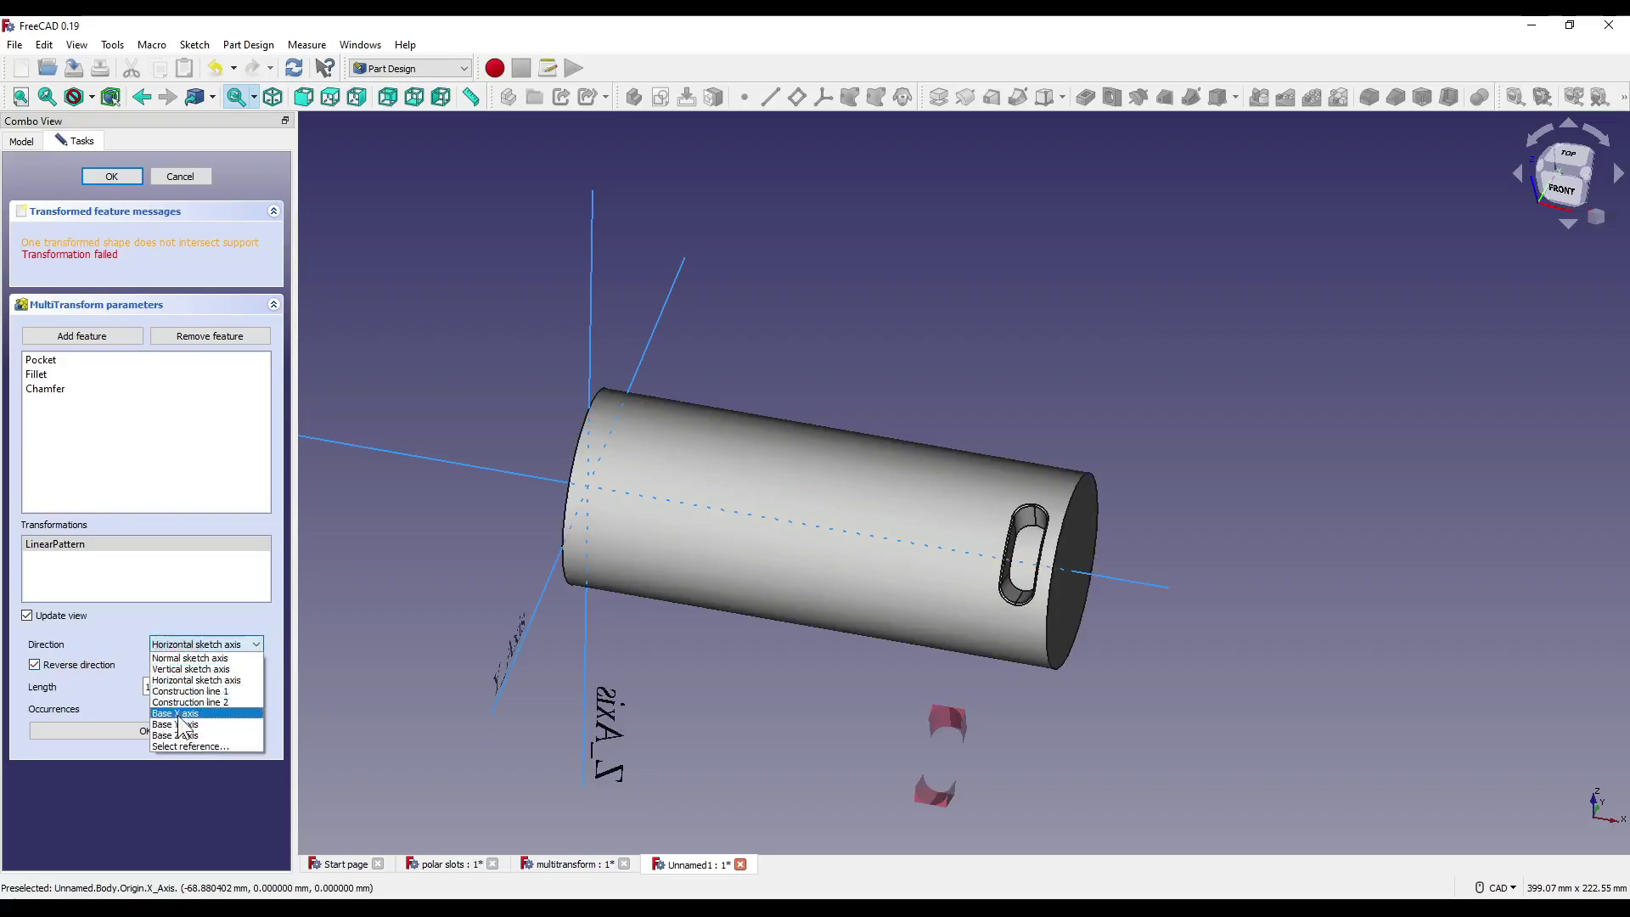
{"action": "left_click", "coordinate": [179, 714]}
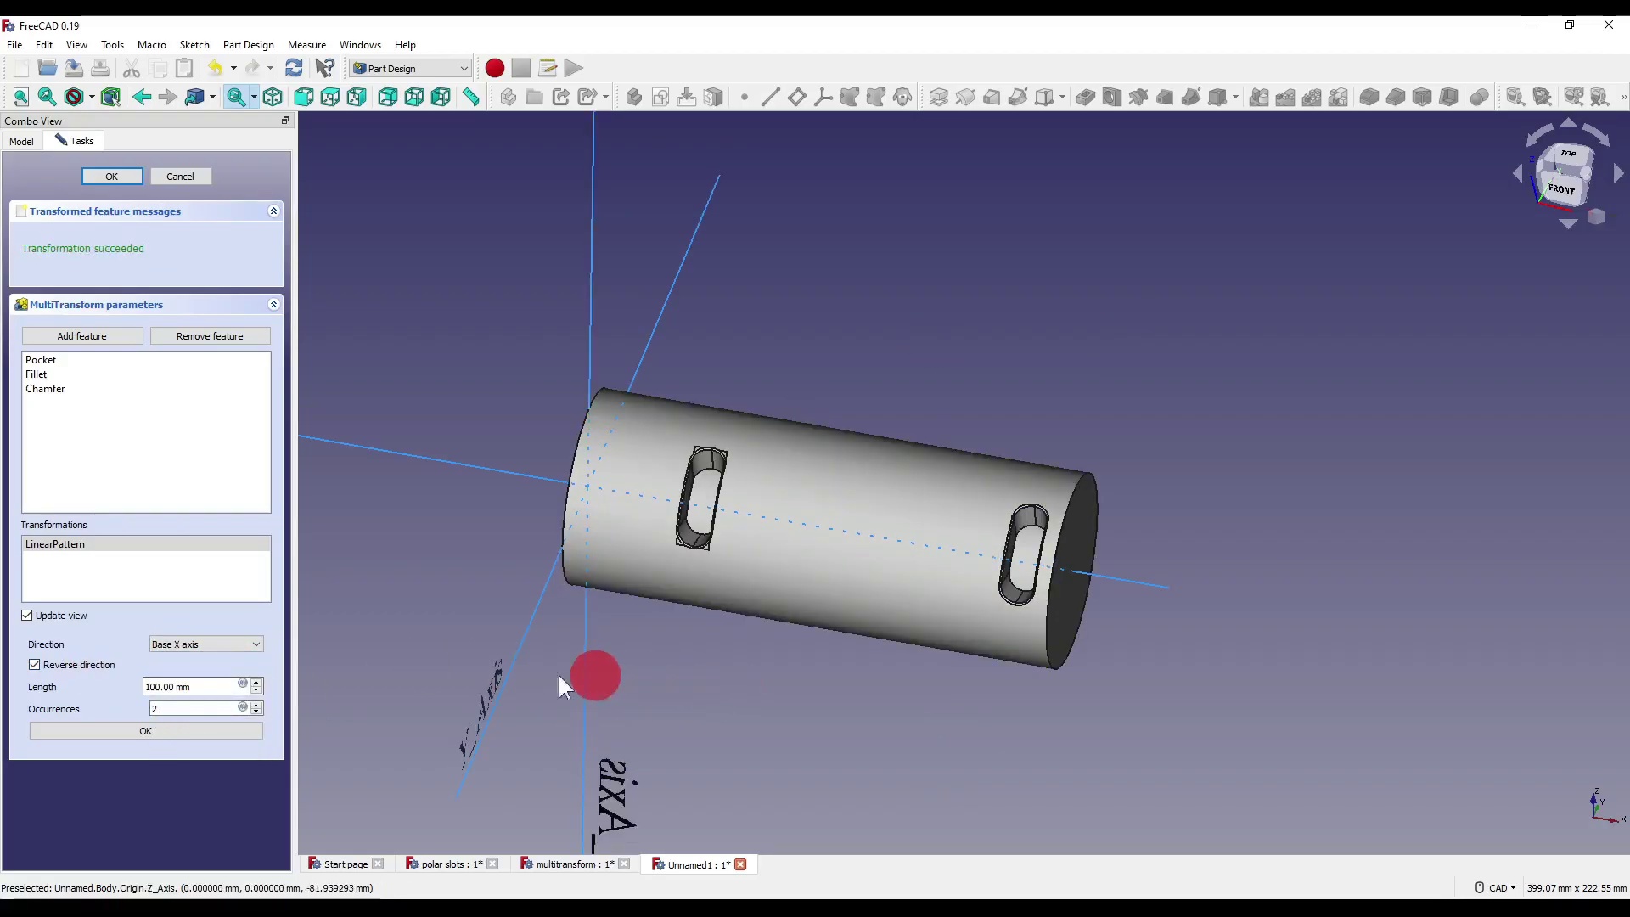
{"action": "double_click", "coordinate": [155, 706]}
{"action": "type", "text": "6"}
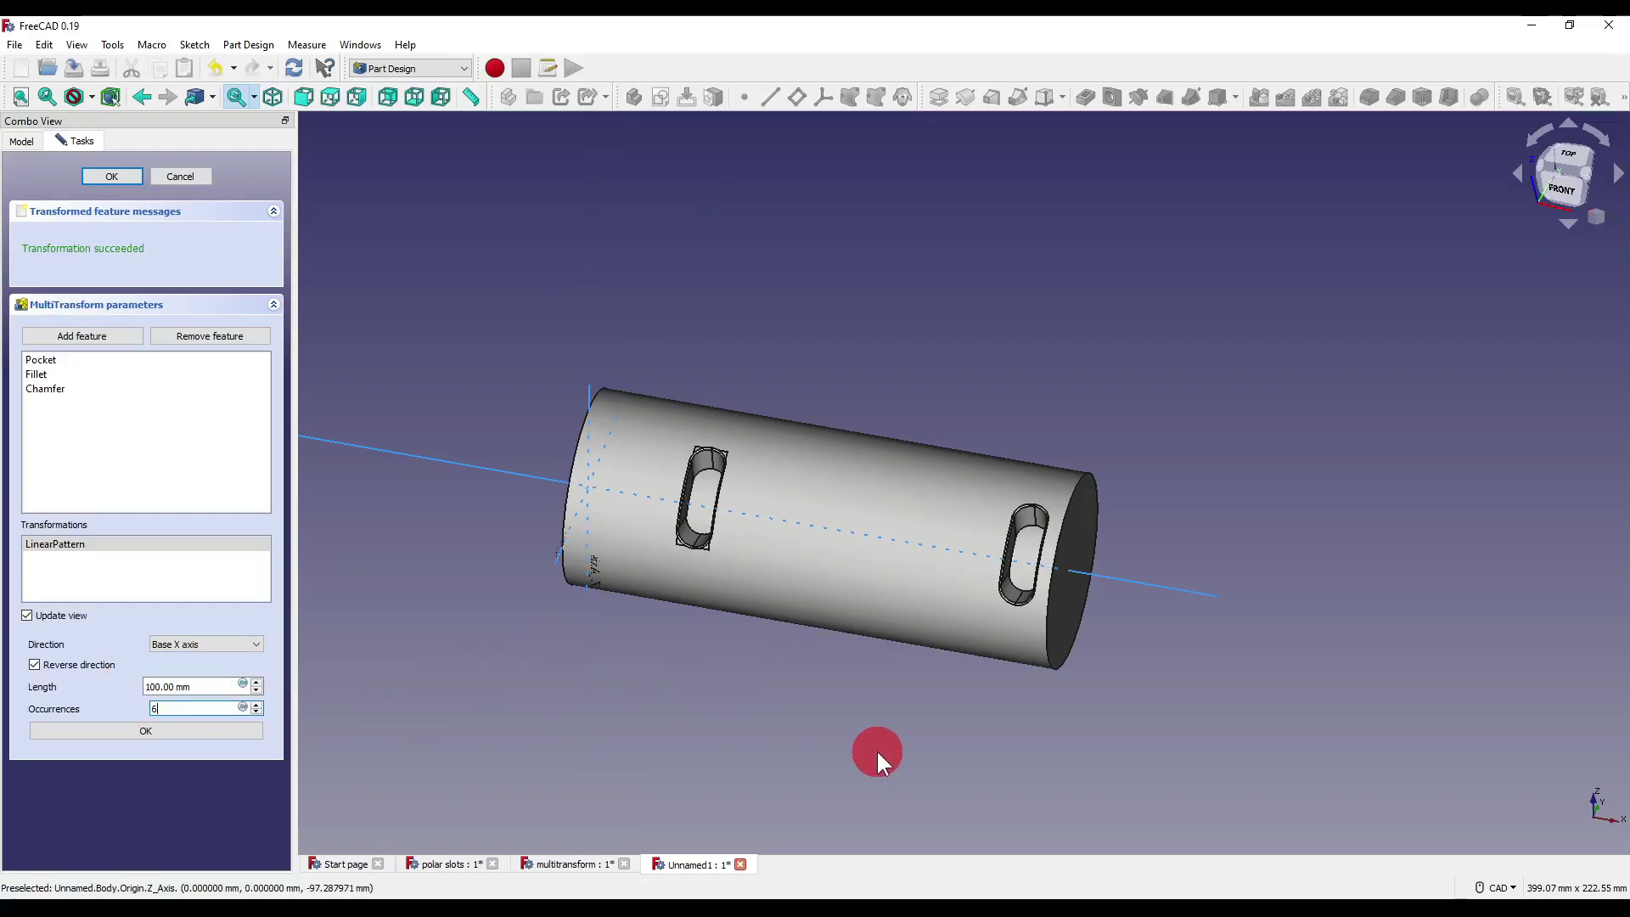
{"action": "scroll", "coordinate": [761, 586], "scroll_direction": "up", "scroll_amount": 8}
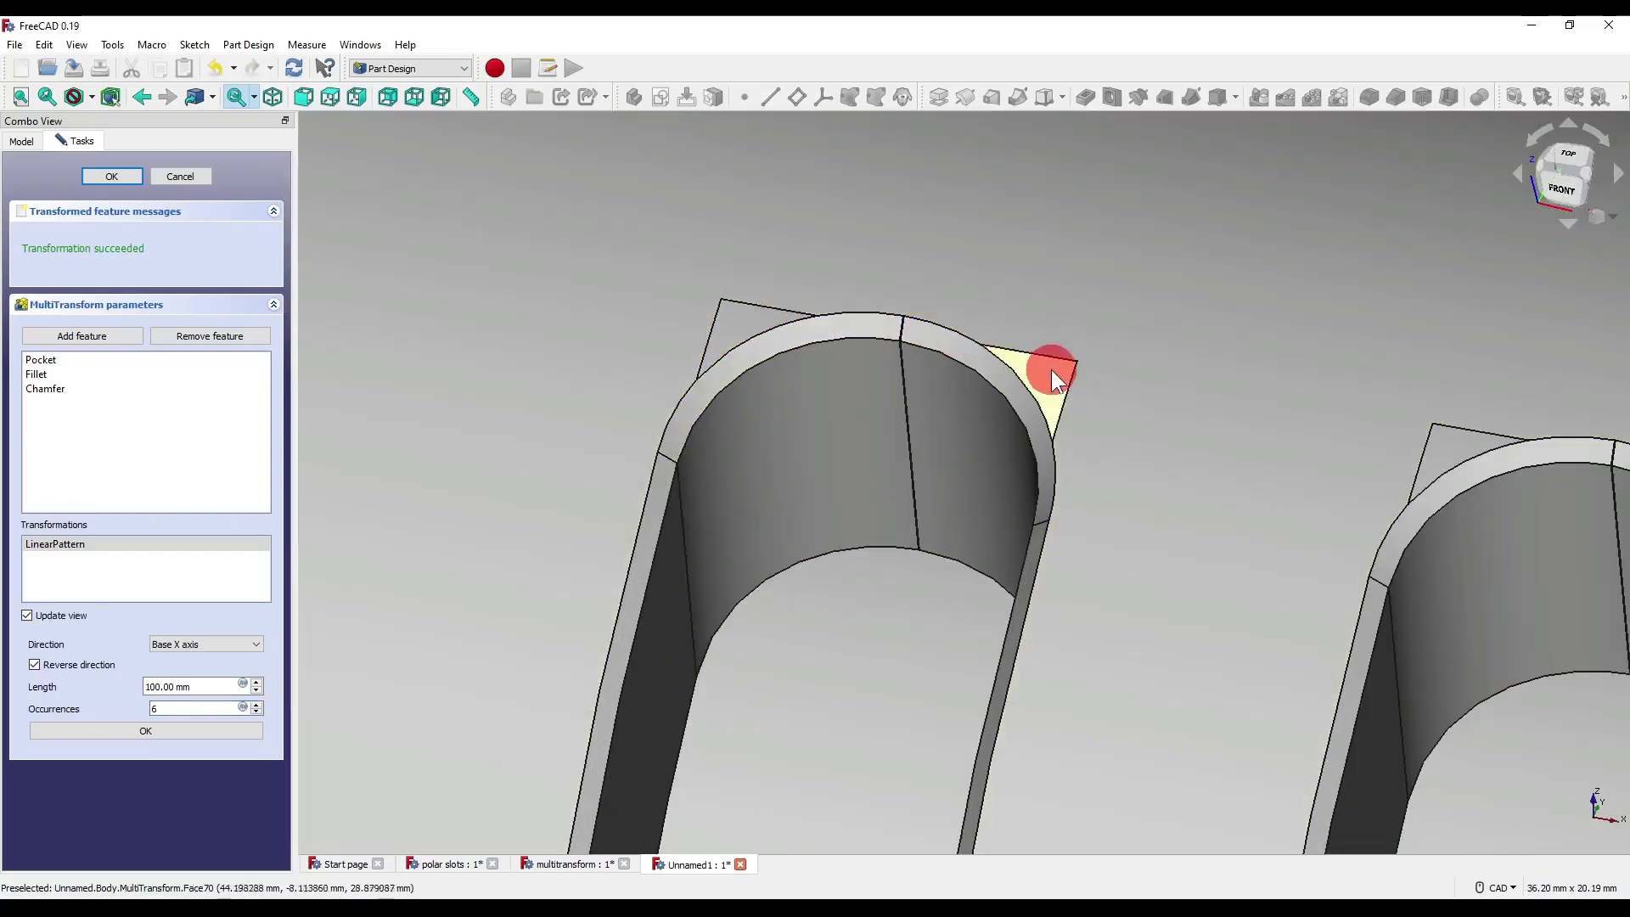
{"action": "scroll", "coordinate": [1077, 369], "scroll_direction": "down", "scroll_amount": 5}
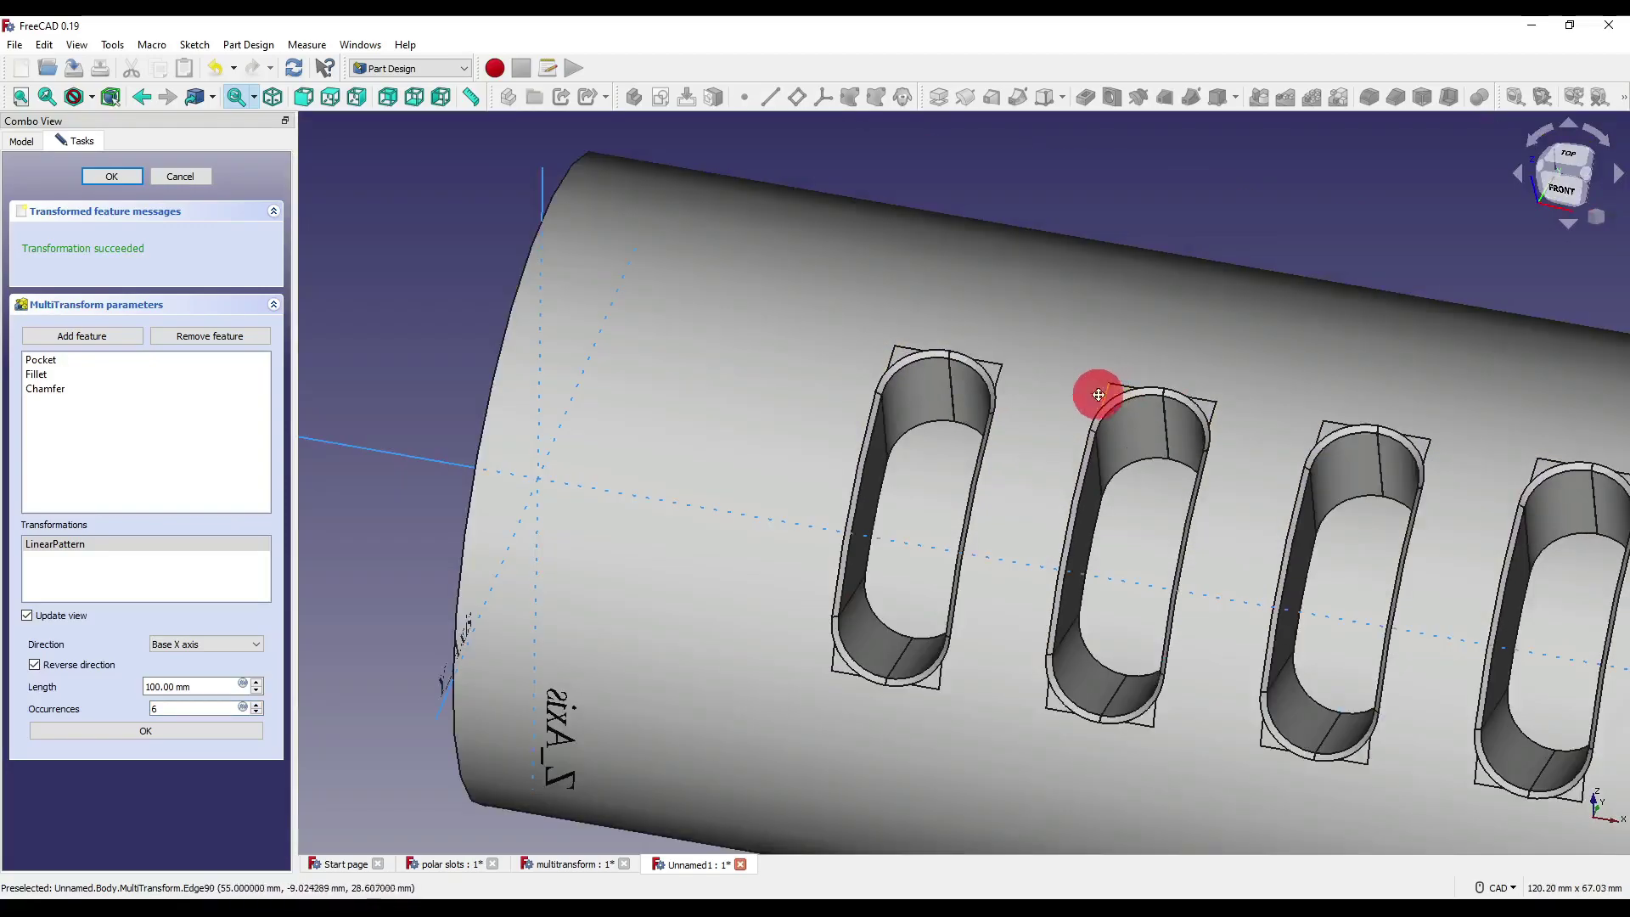
{"action": "middle_click_drag", "start_coordinate": [1102, 391], "coordinate": [903, 320]}
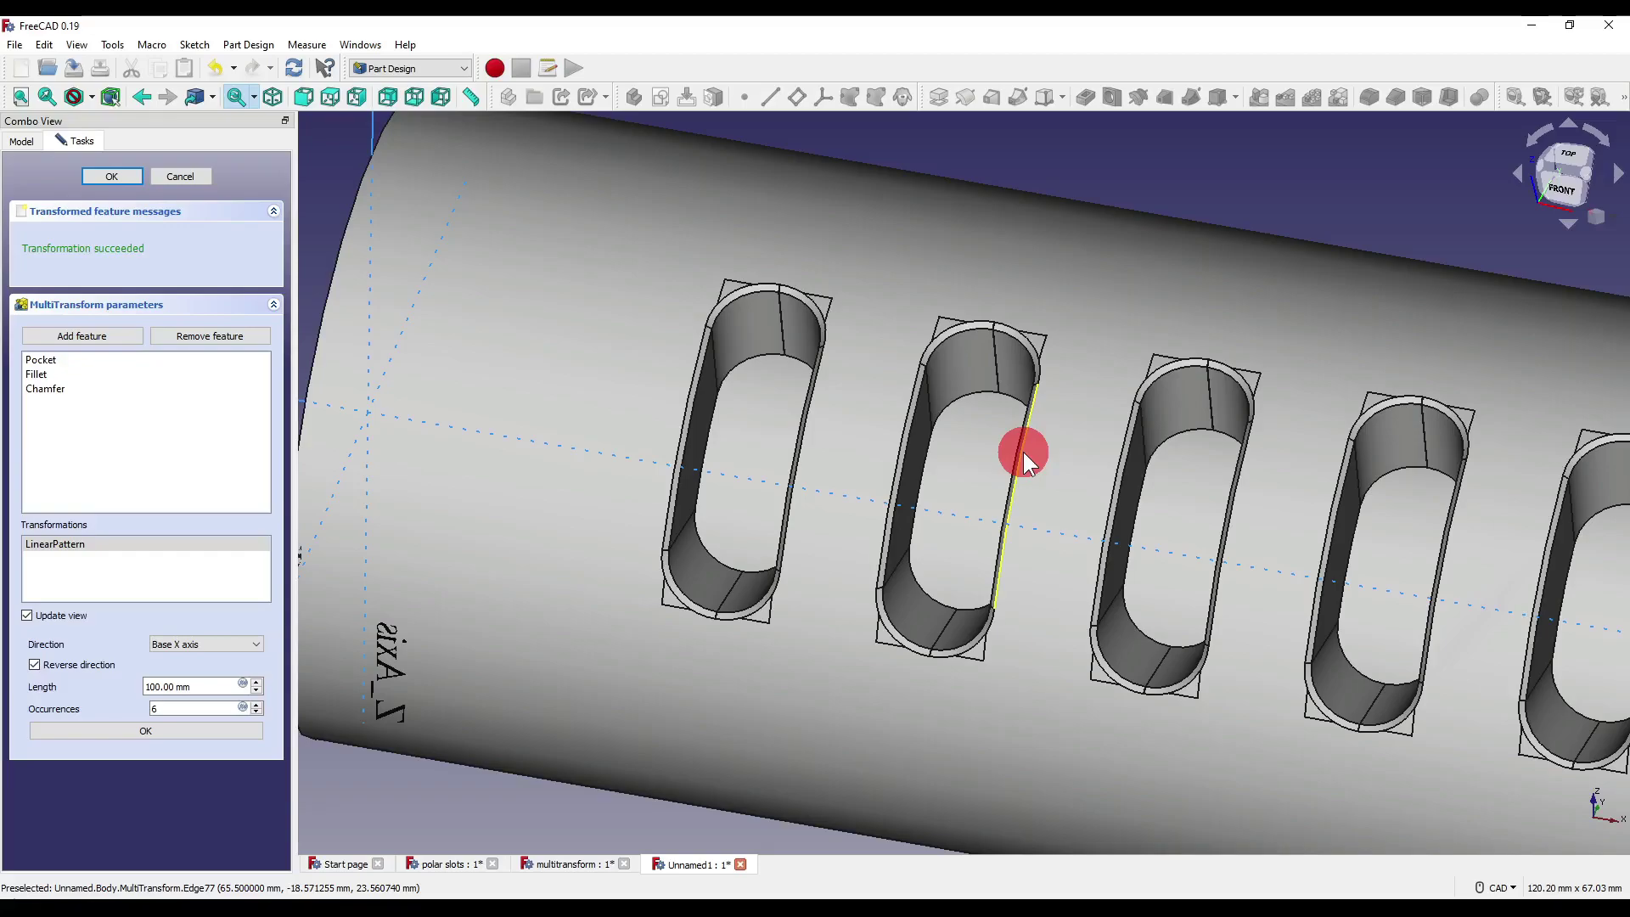
{"action": "scroll", "coordinate": [1025, 463], "scroll_direction": "down", "scroll_amount": 6}
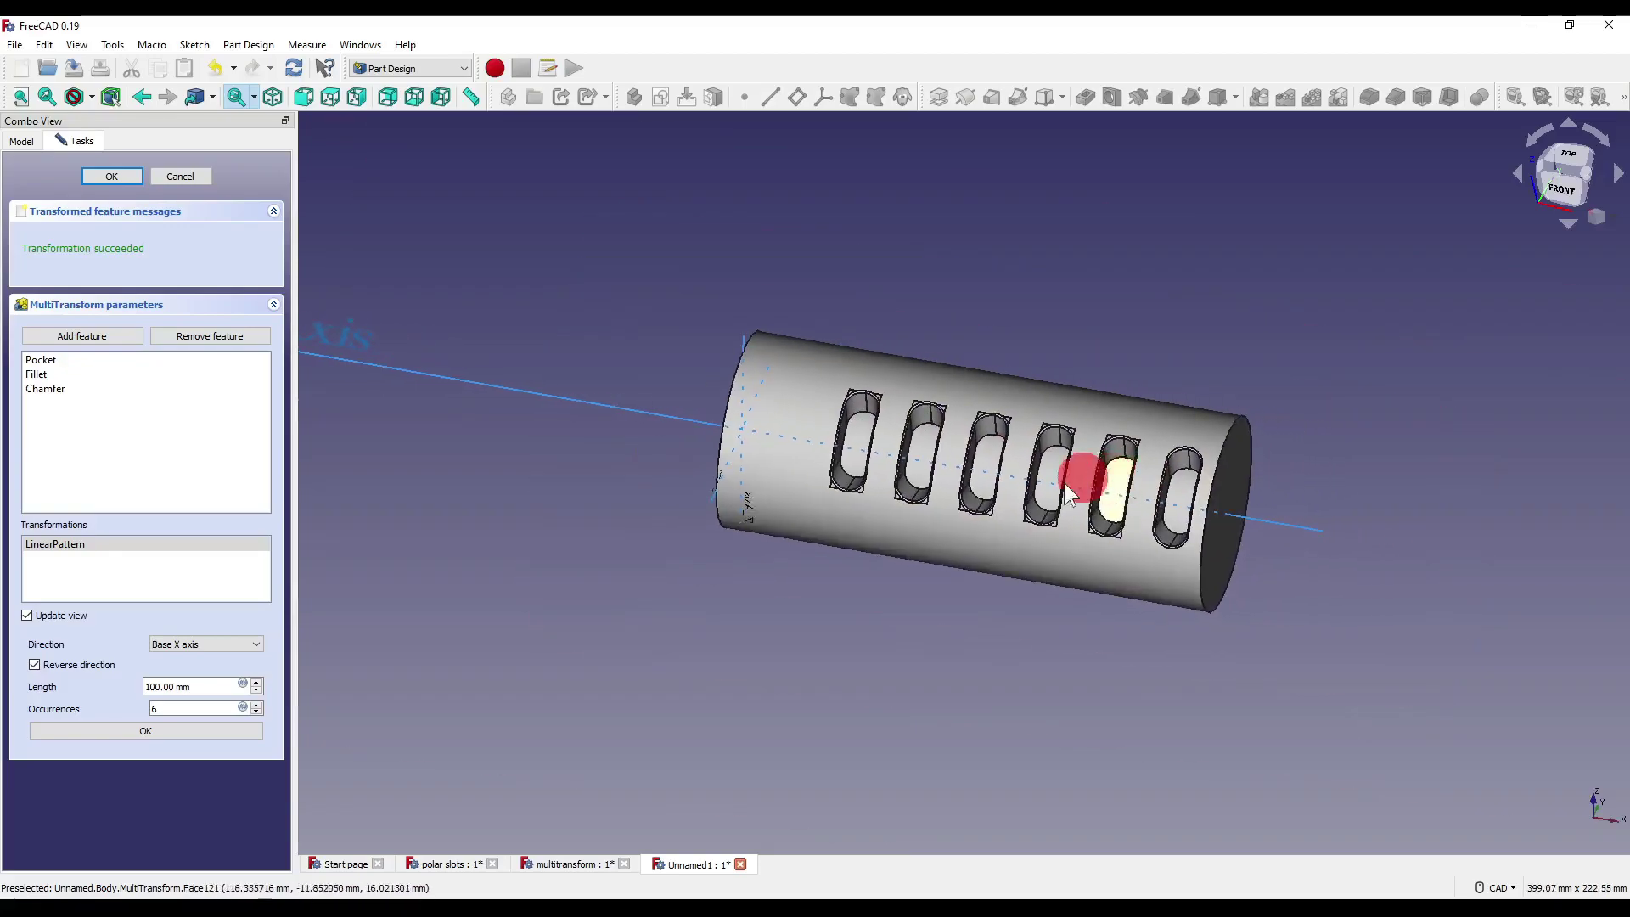
- Accept the slot's linear pattern and add a polar pattern to the MultiTransform with view updating turned off
{"action": "left_click", "coordinate": [172, 732]}
{"action": "right_click", "coordinate": [142, 581]}
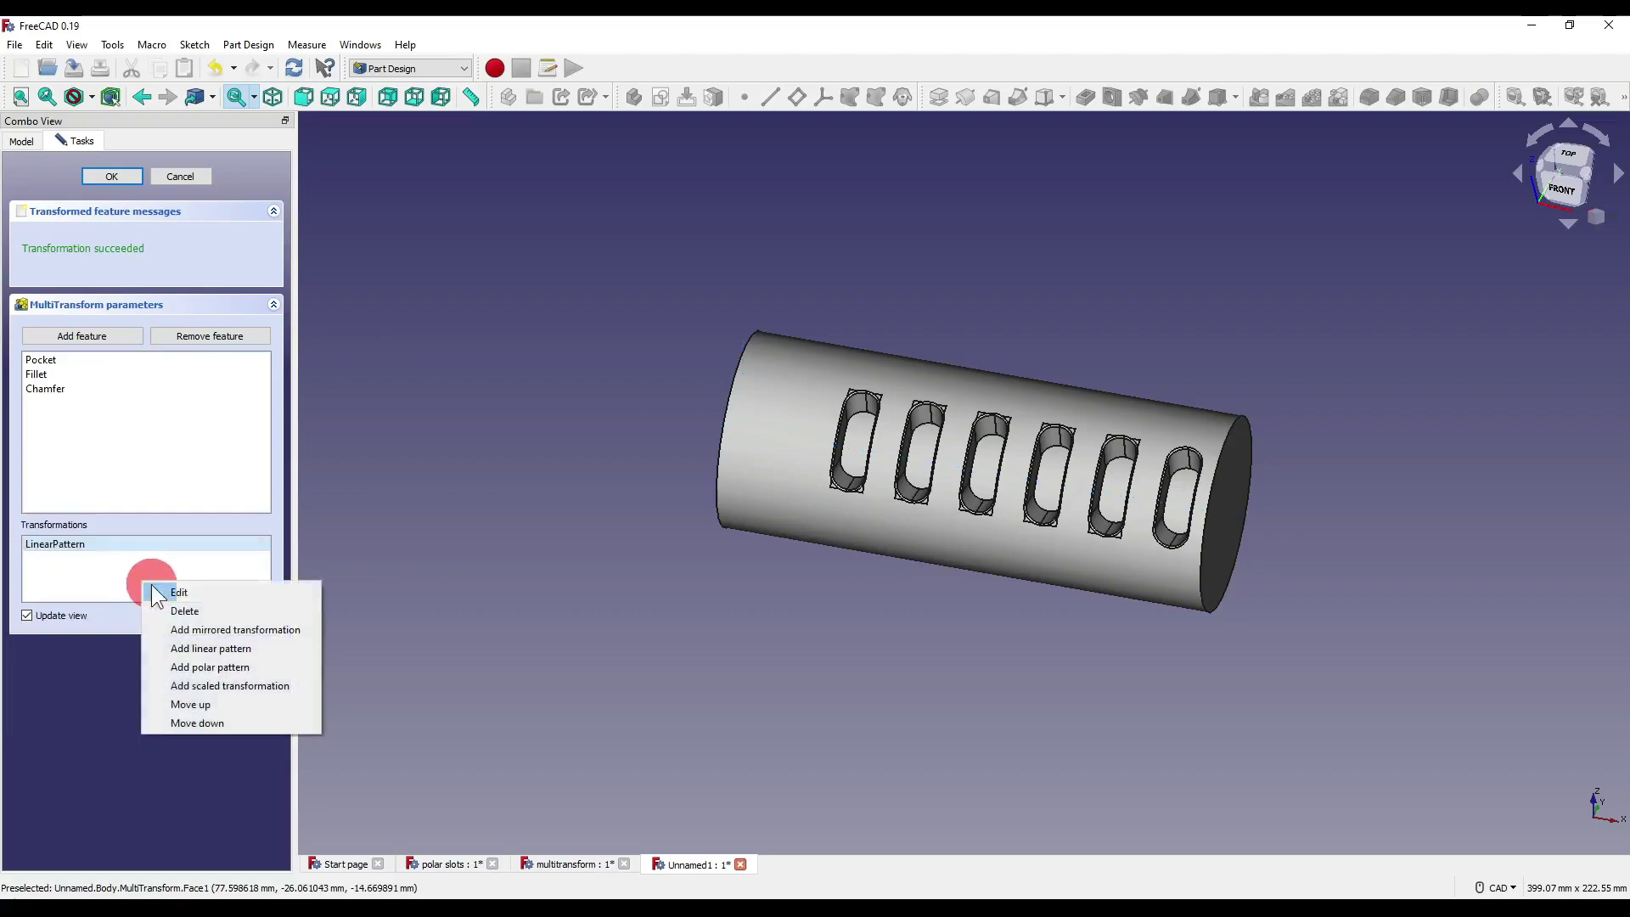
{"action": "left_click", "coordinate": [214, 668]}
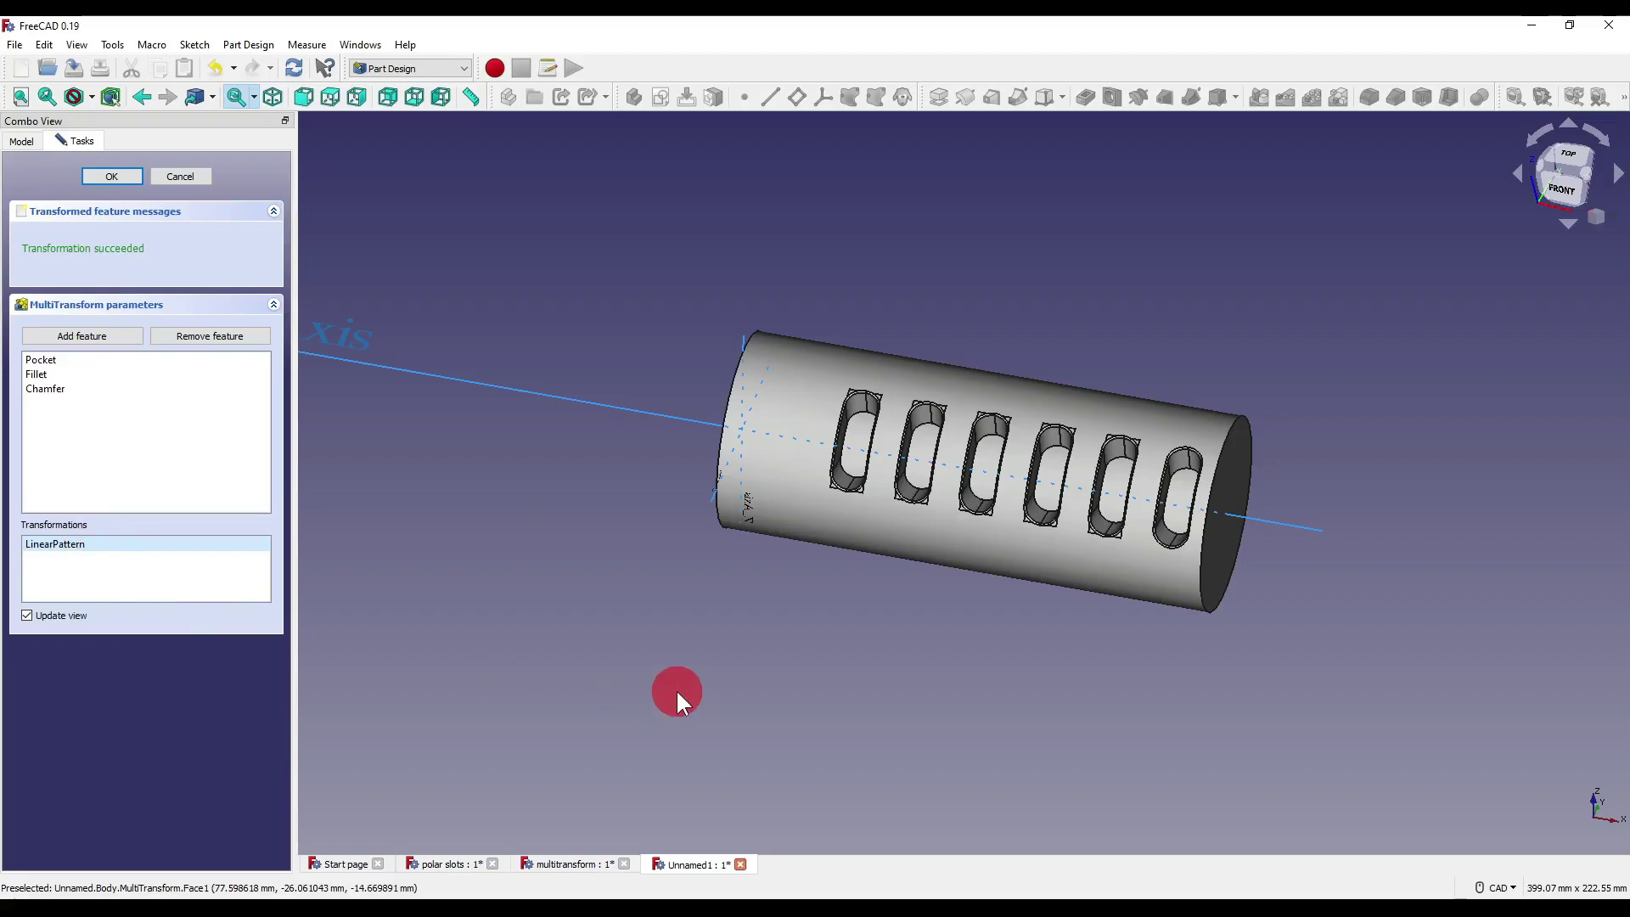
{"action": "left_click", "coordinate": [25, 616]}
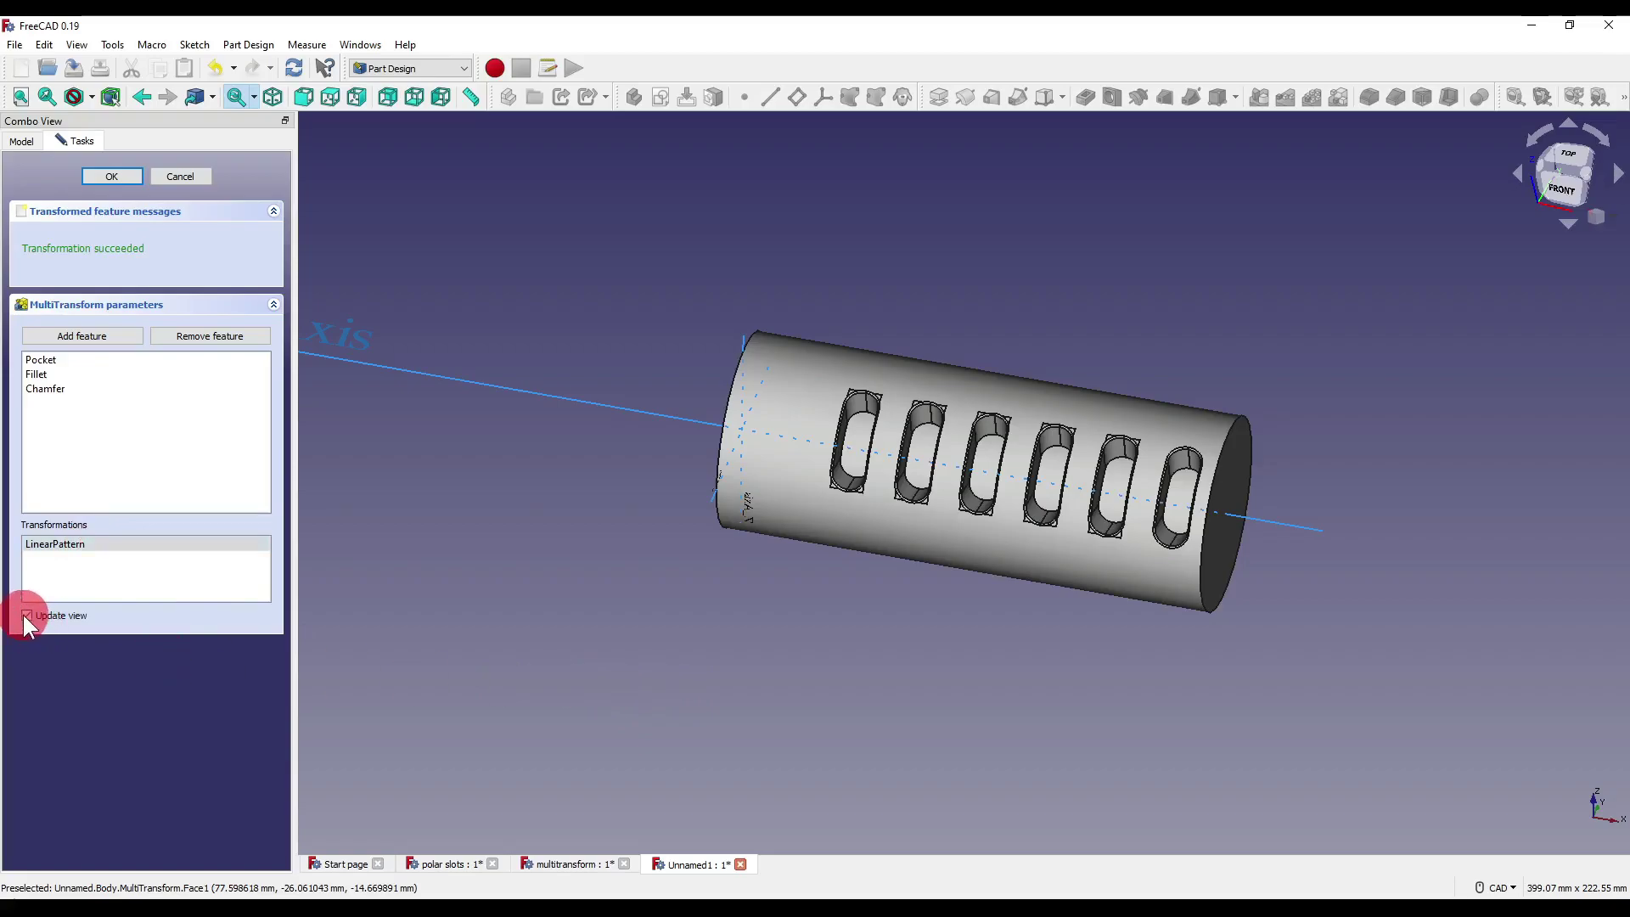
{"action": "right_click", "coordinate": [151, 576]}
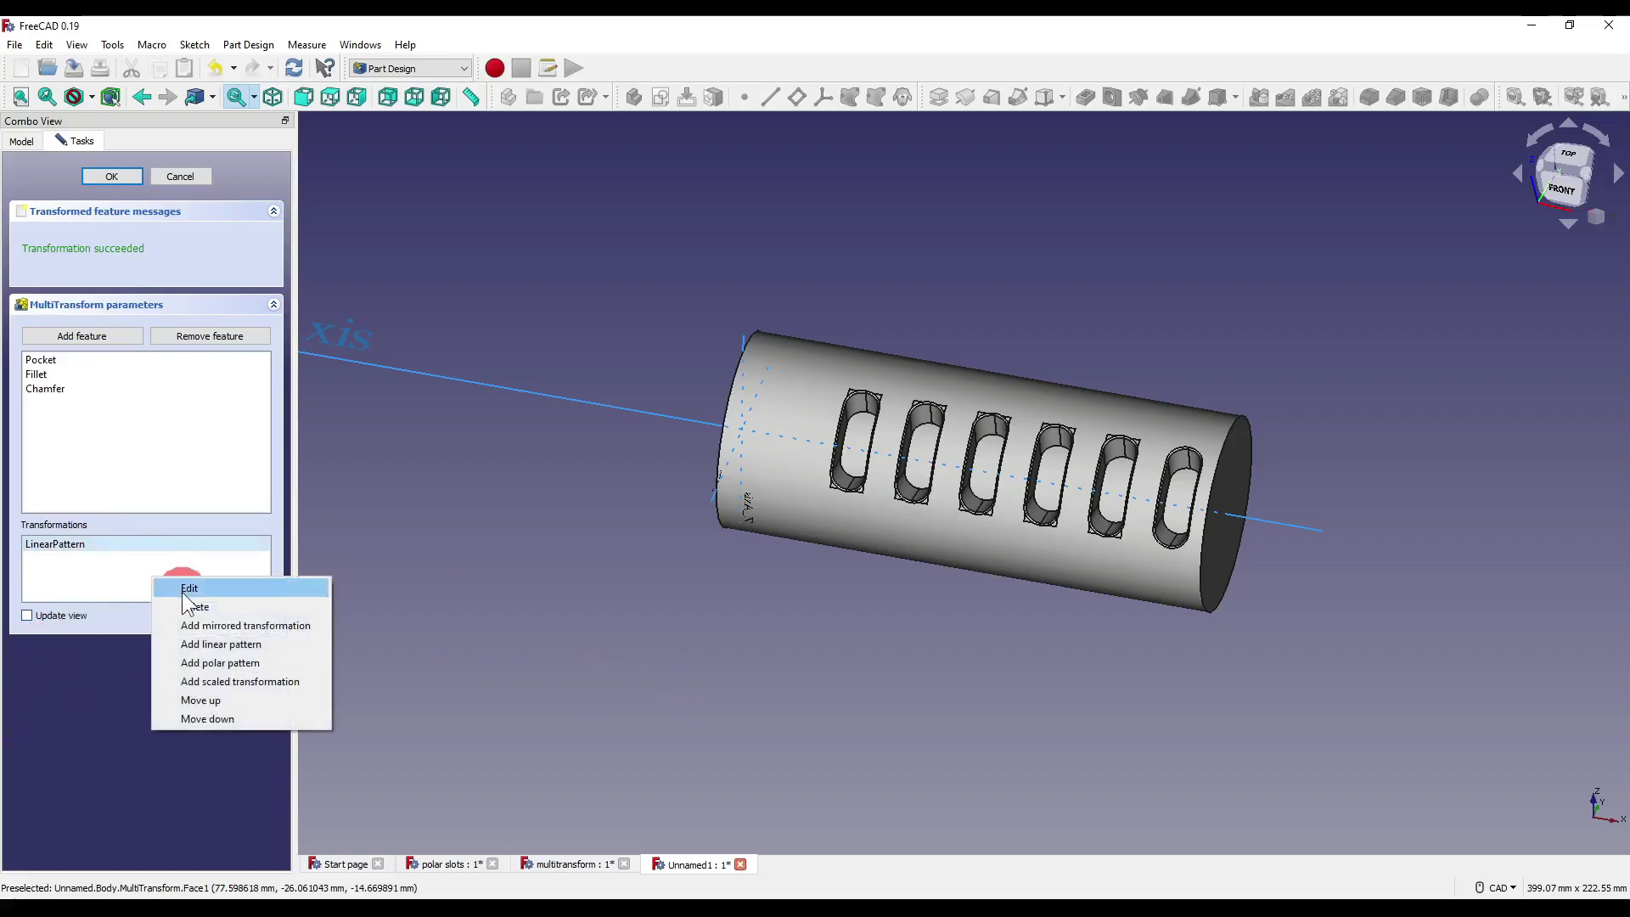
{"action": "left_click", "coordinate": [213, 663]}
- Set the polar pattern to 4 occurrences around the base X axis and accept its parameters
{"action": "left_click", "coordinate": [242, 645]}
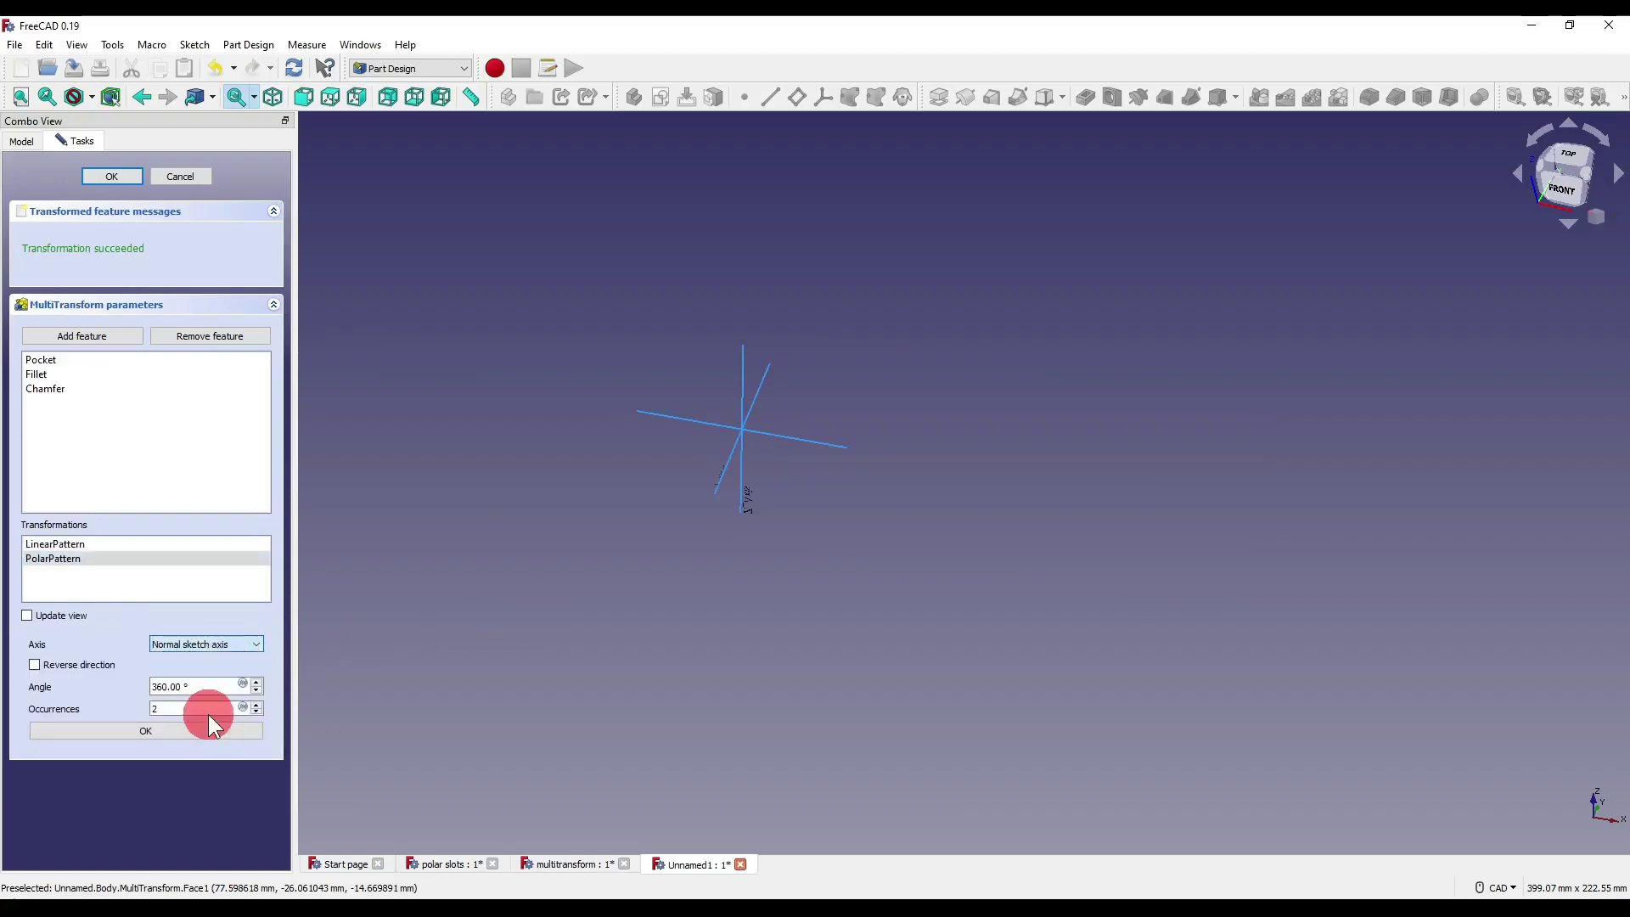
{"action": "left_click", "coordinate": [207, 715]}
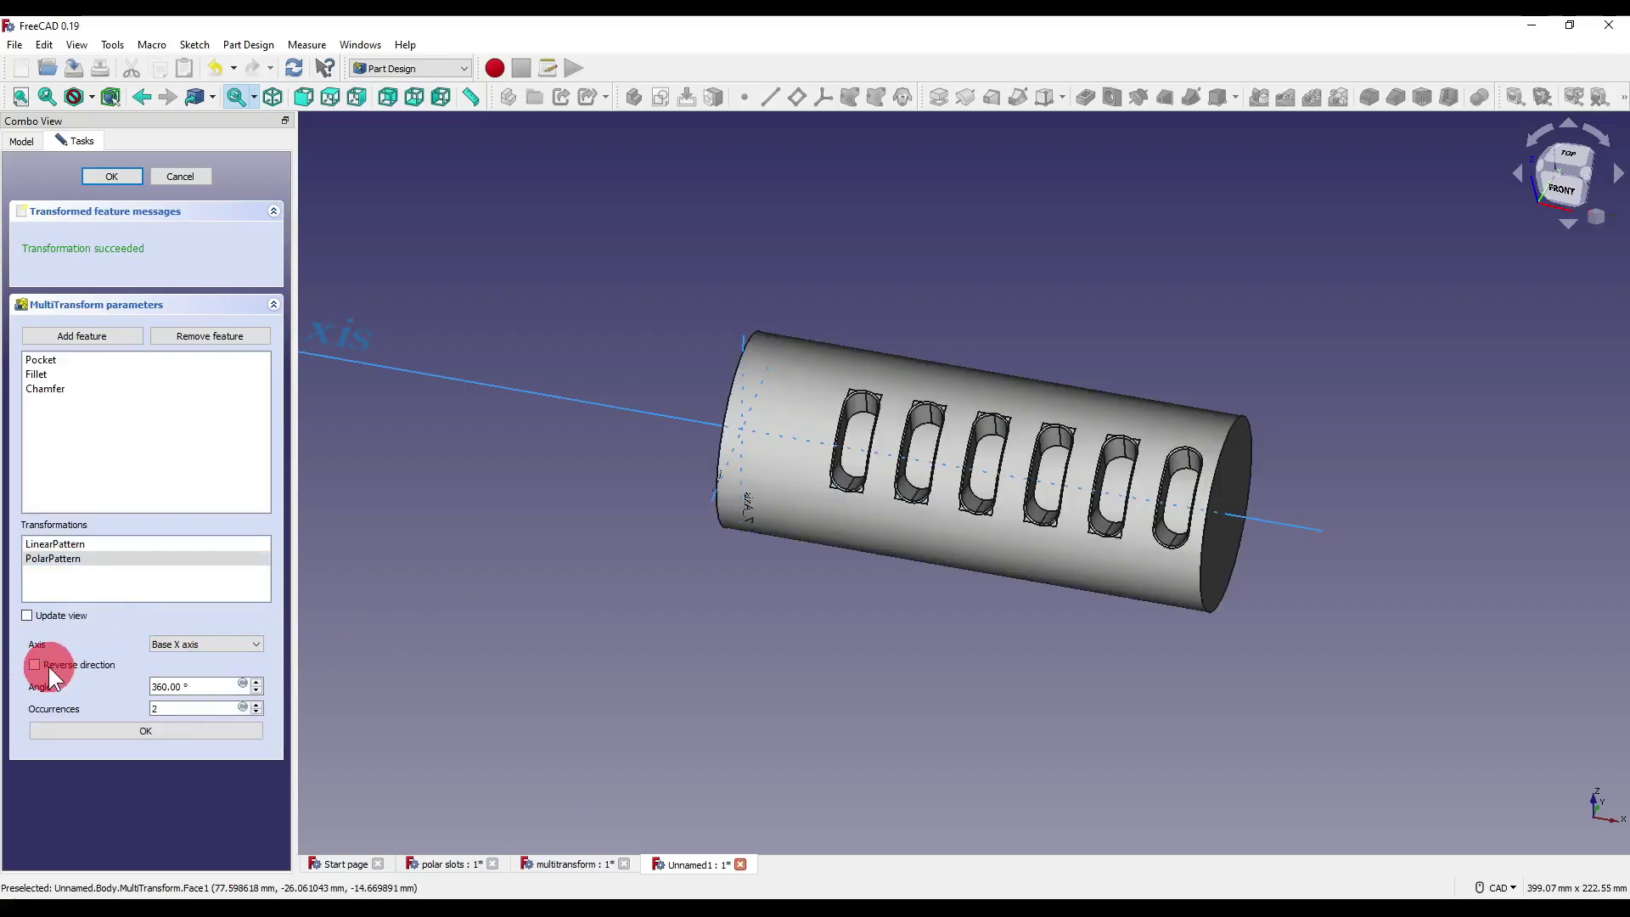
{"action": "double_click", "coordinate": [173, 710]}
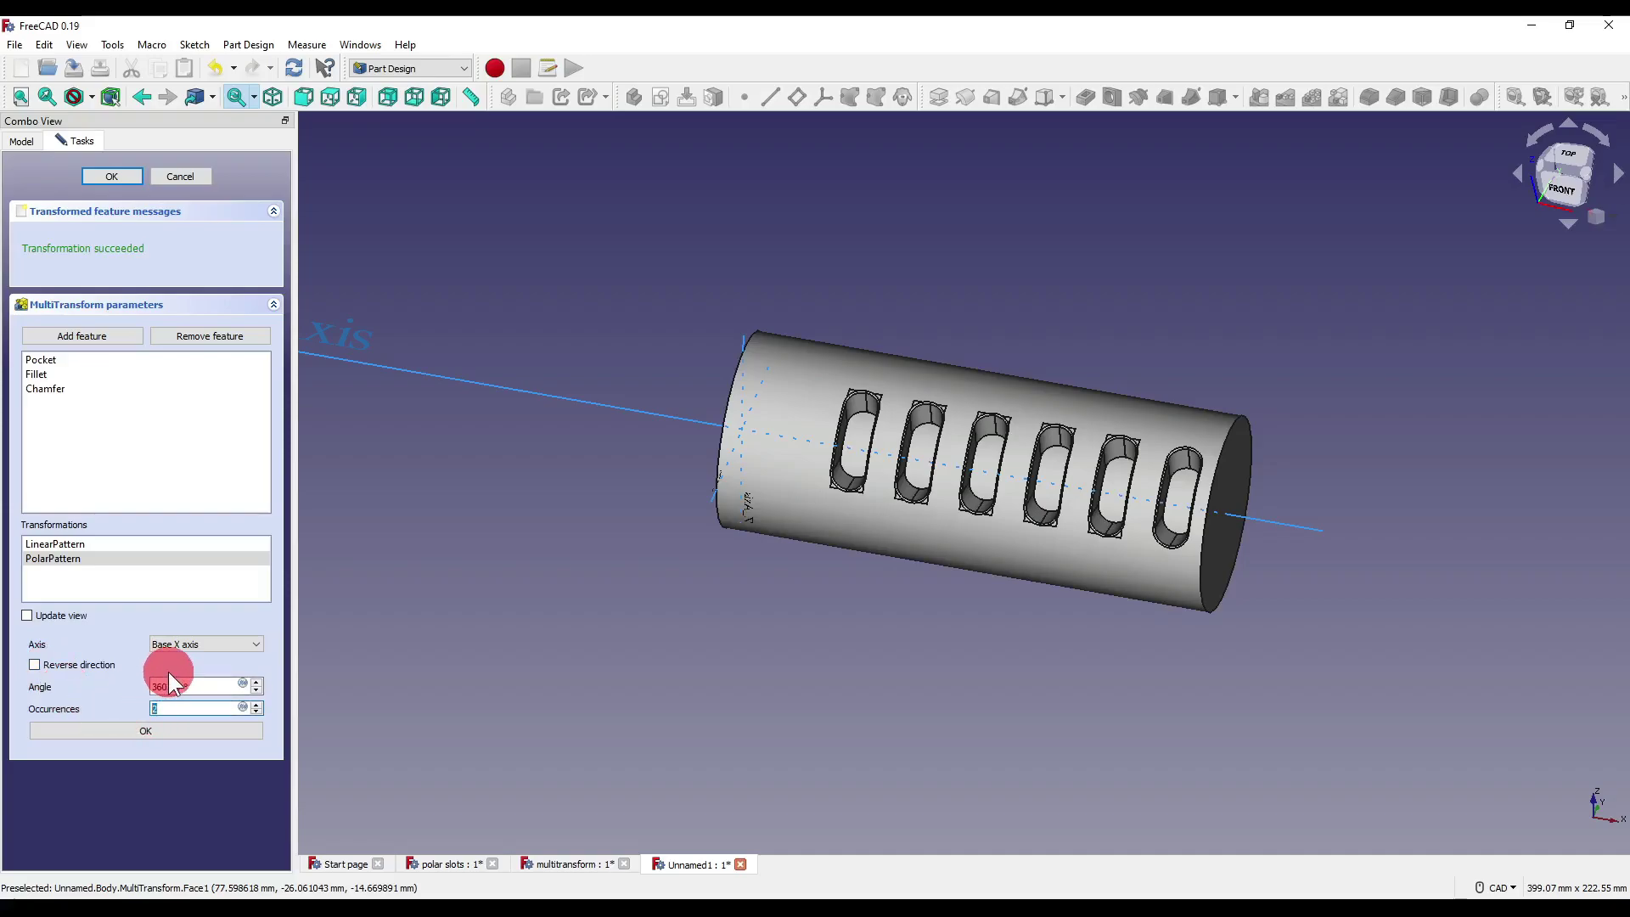
{"action": "type", "text": "4"}
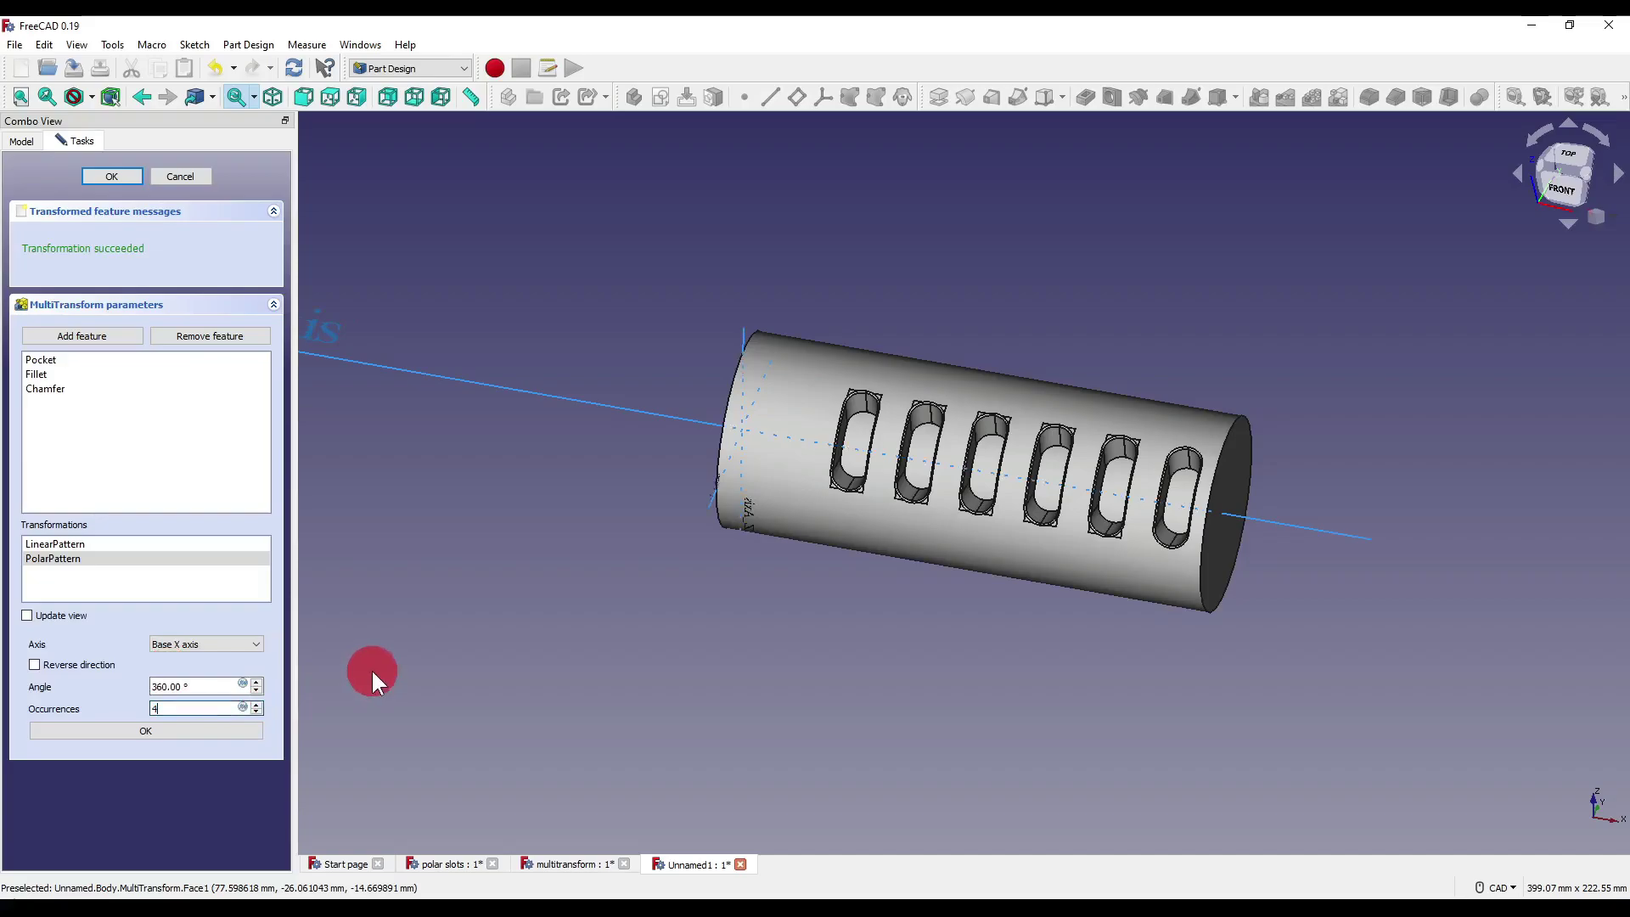
{"action": "left_click", "coordinate": [190, 732]}
- Turn view updating back on, check the corners of the patterned slots around the cylinder and accept the MultiTransform
{"action": "middle_click_drag", "start_coordinate": [963, 652], "coordinate": [236, 607]}
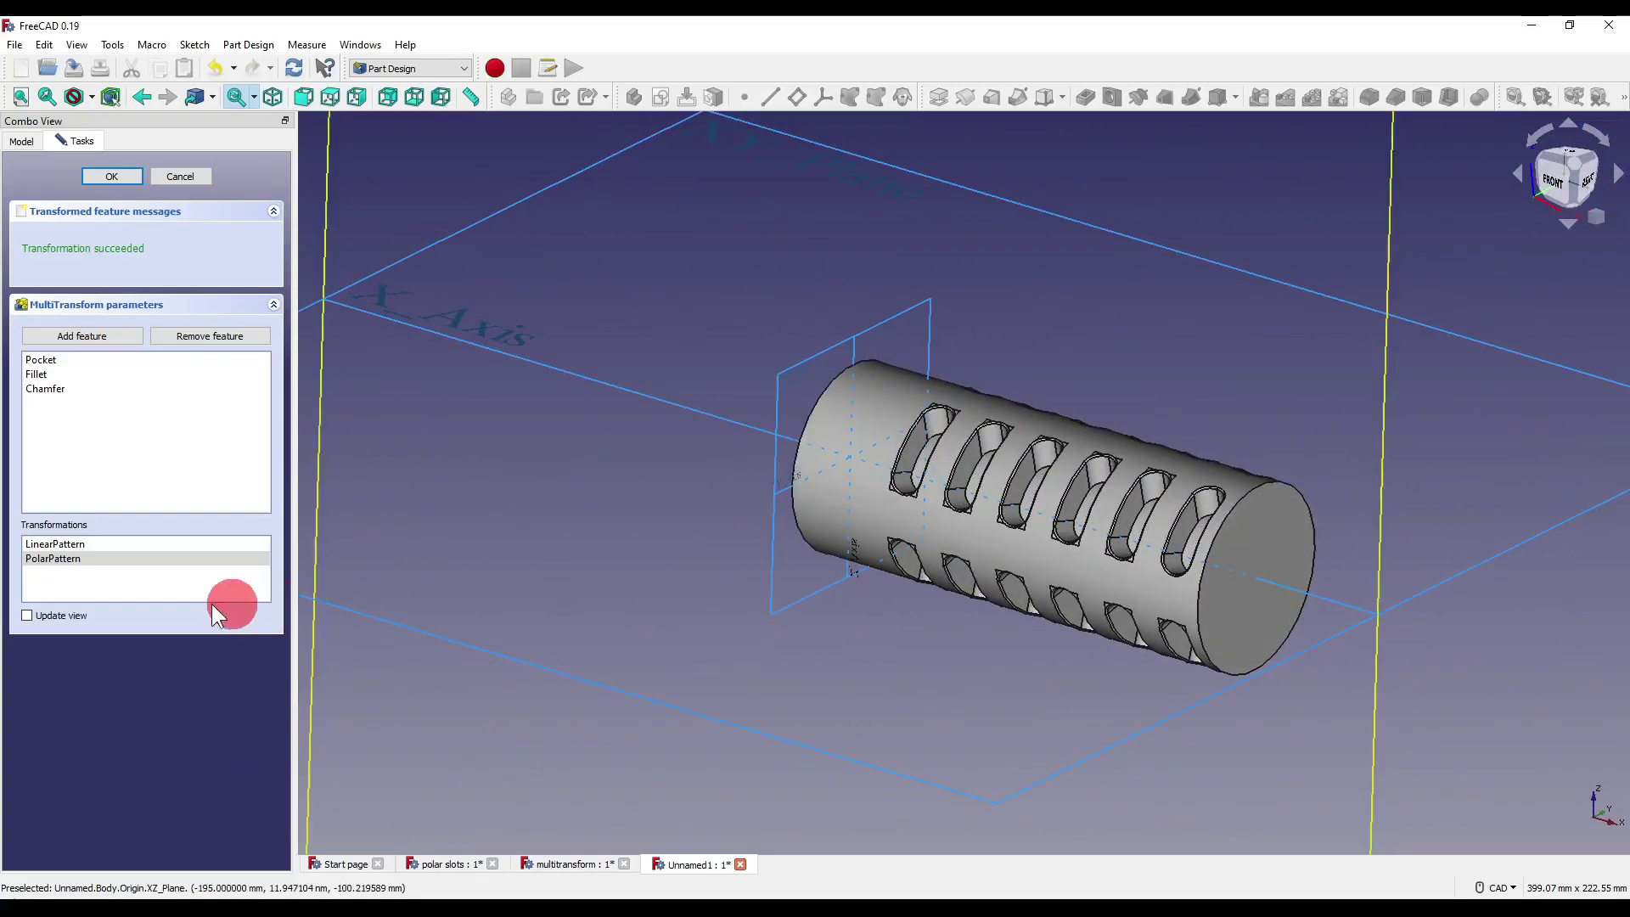
{"action": "left_click", "coordinate": [39, 616]}
{"action": "middle_click_drag", "start_coordinate": [390, 634], "coordinate": [827, 586]}
{"action": "scroll", "coordinate": [873, 448], "scroll_direction": "up", "scroll_amount": 5}
{"action": "middle_click_drag", "start_coordinate": [874, 447], "coordinate": [858, 503]}
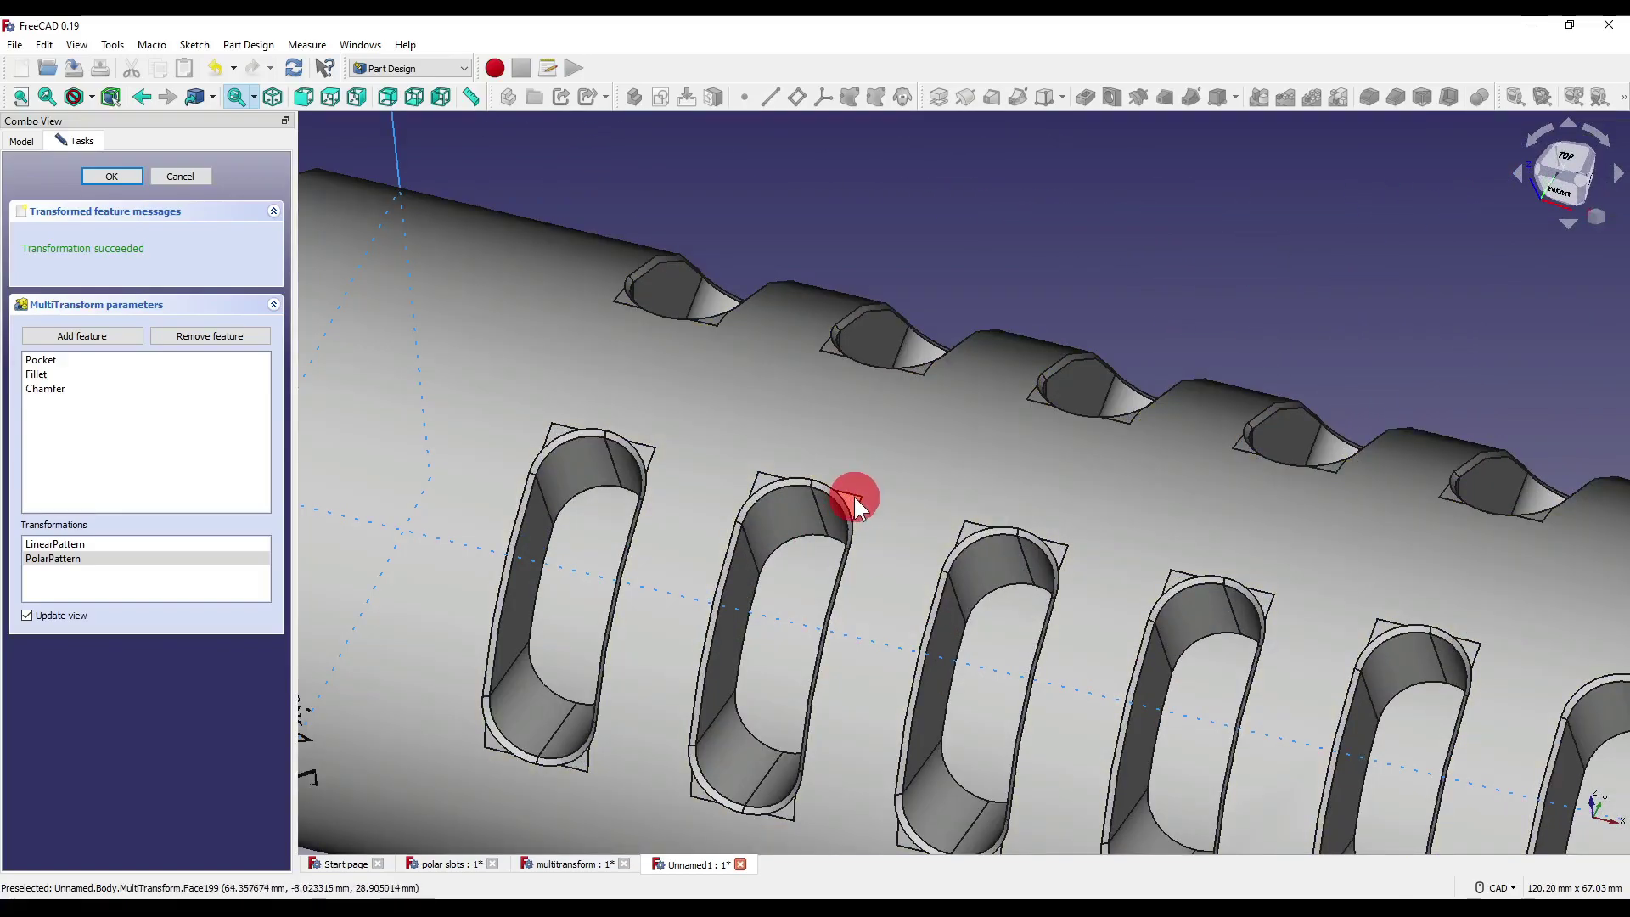
{"action": "scroll", "coordinate": [858, 501], "scroll_direction": "down", "scroll_amount": 5}
{"action": "left_click", "coordinate": [106, 175]}
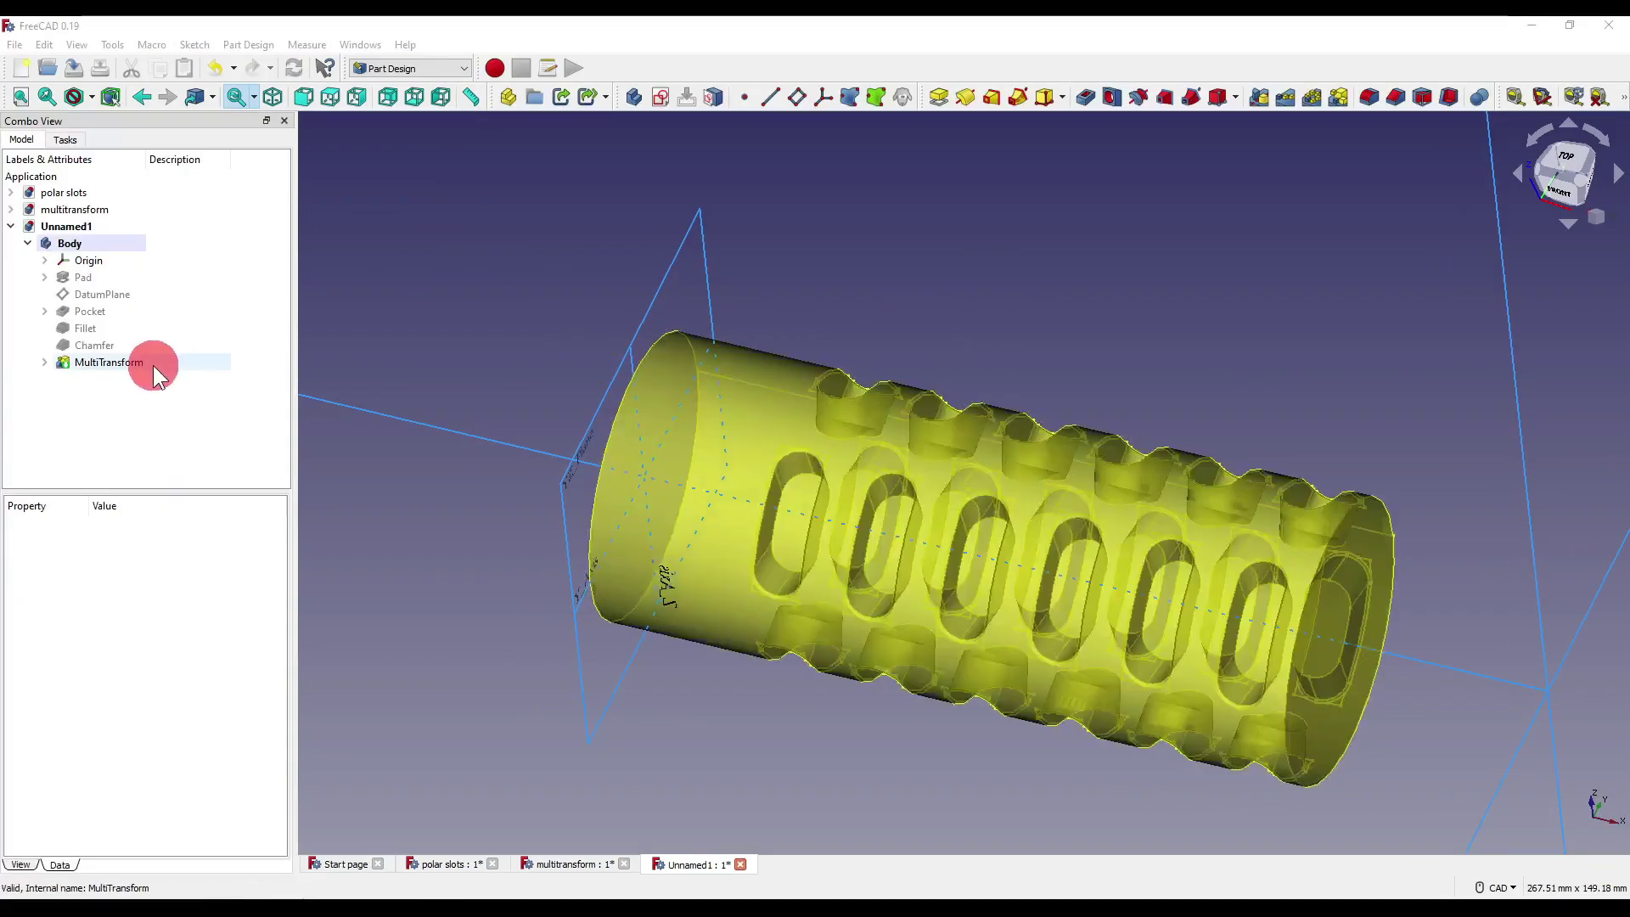
- Set the MultiTransform feature's Refine property to true to clean up the leftover edges around the slots
{"action": "left_click", "coordinate": [154, 374]}
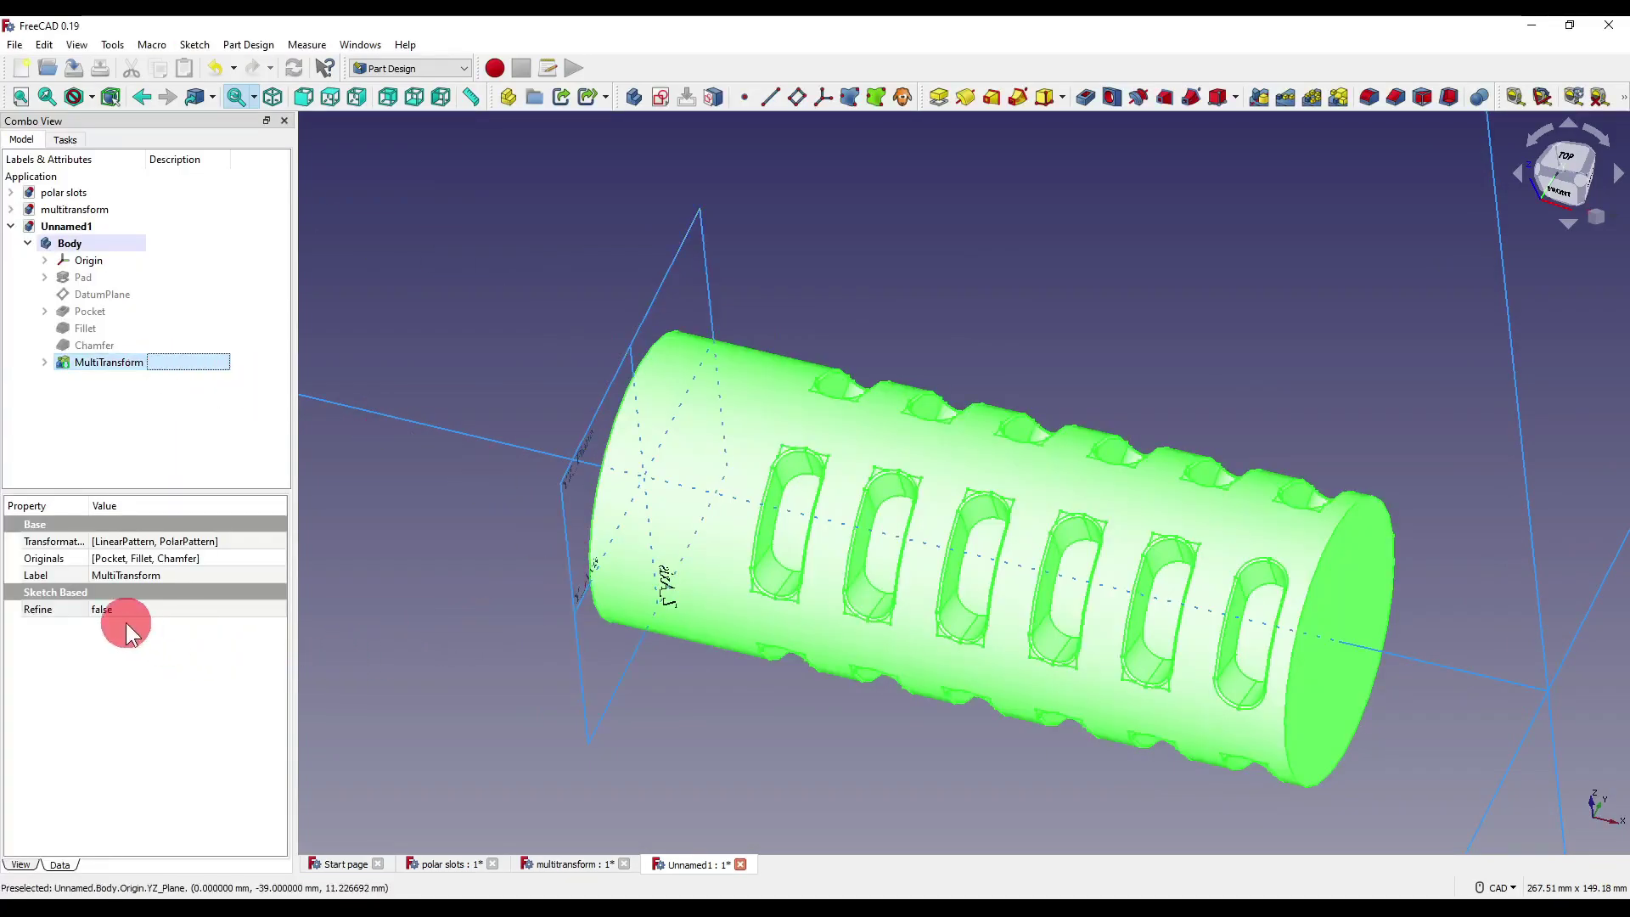
{"action": "left_click", "coordinate": [237, 615]}
{"action": "left_click", "coordinate": [261, 610]}
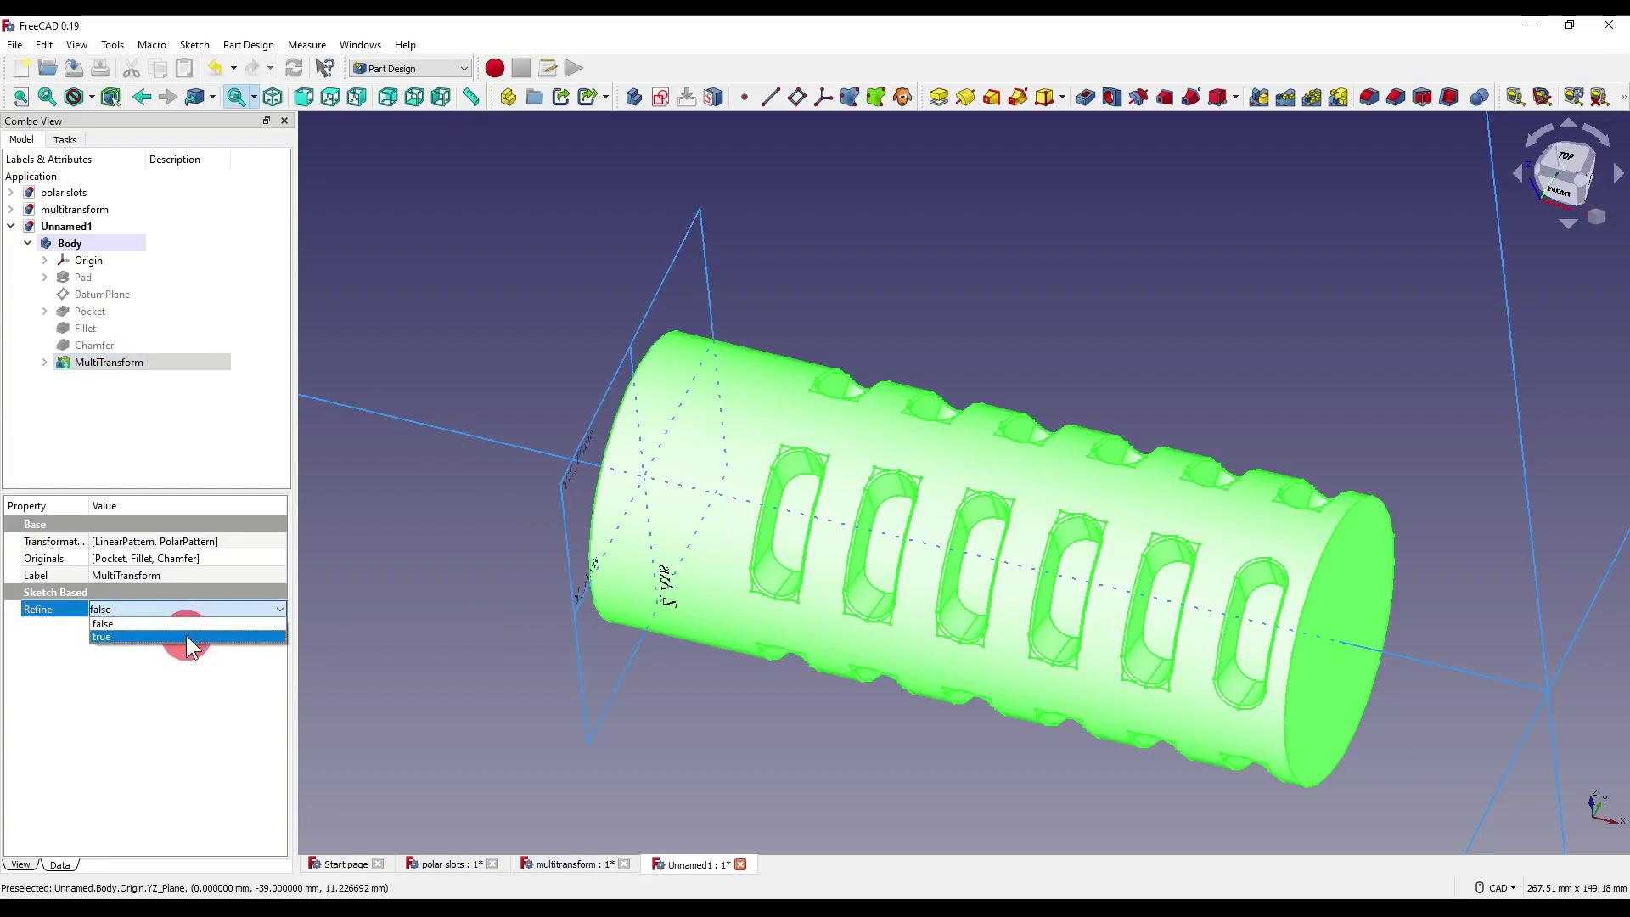
{"action": "left_click", "coordinate": [186, 636]}
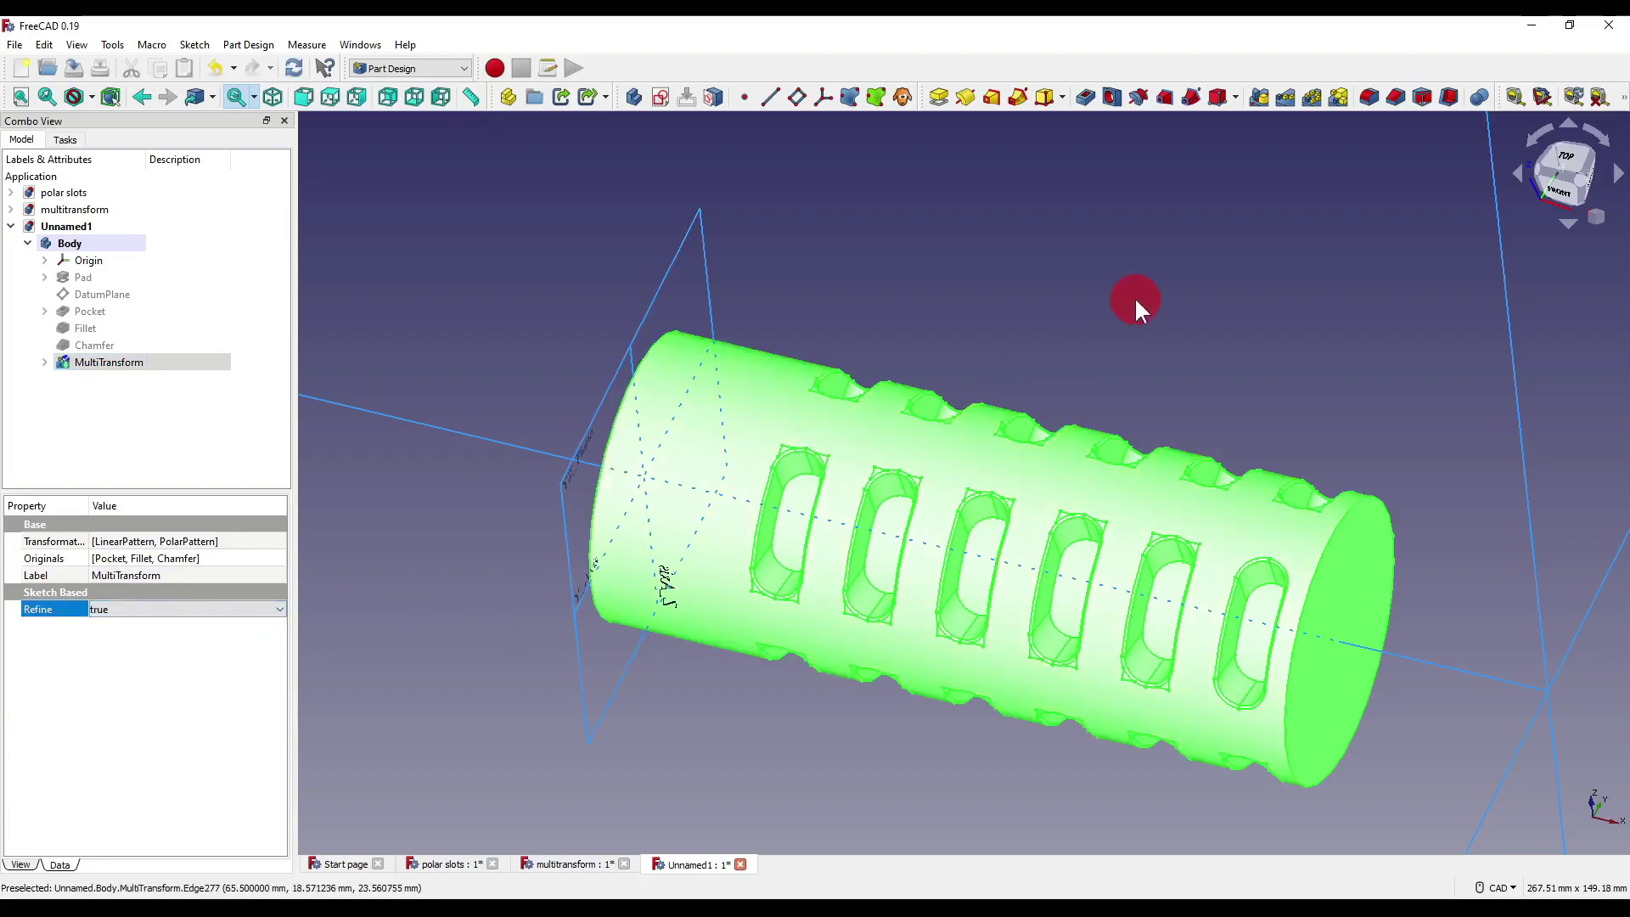
{"action": "left_click", "coordinate": [794, 800]}
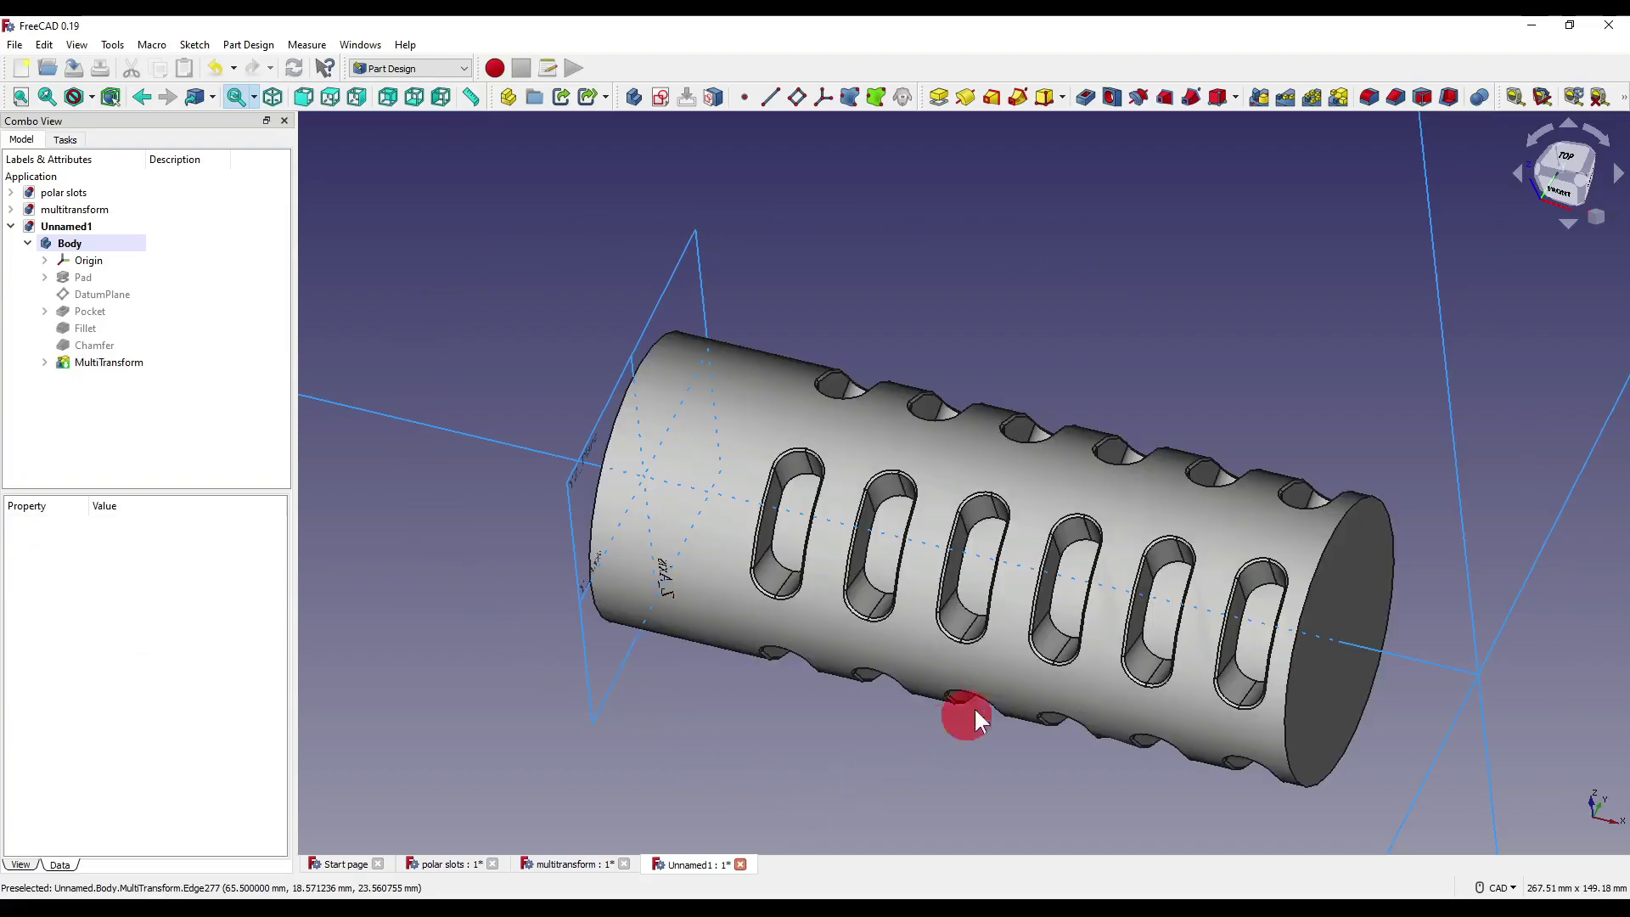
- Hide the body's Origin planes and axes so only the slotted cylinder is shown
{"action": "middle_click_drag", "start_coordinate": [813, 516], "coordinate": [684, 564]}
{"action": "scroll", "coordinate": [960, 546], "scroll_direction": "down", "scroll_amount": 3}
{"action": "scroll", "coordinate": [683, 564], "scroll_direction": "down", "scroll_amount": 3}
{"action": "scroll", "coordinate": [684, 564], "scroll_direction": "up", "scroll_amount": 1}
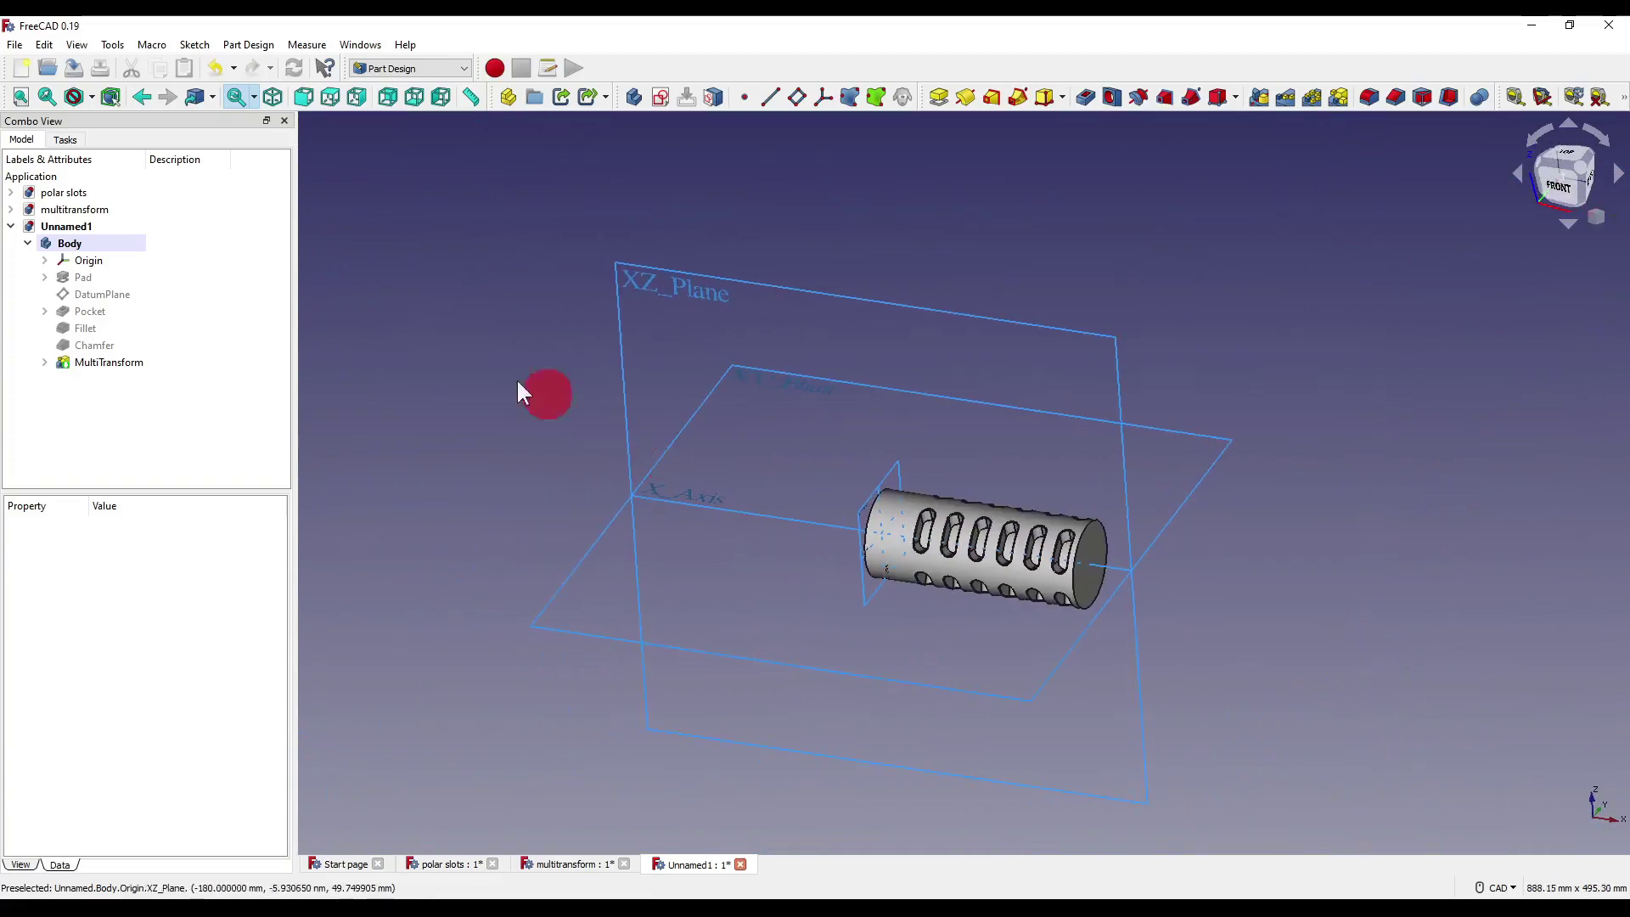
{"action": "left_click", "coordinate": [95, 262]}
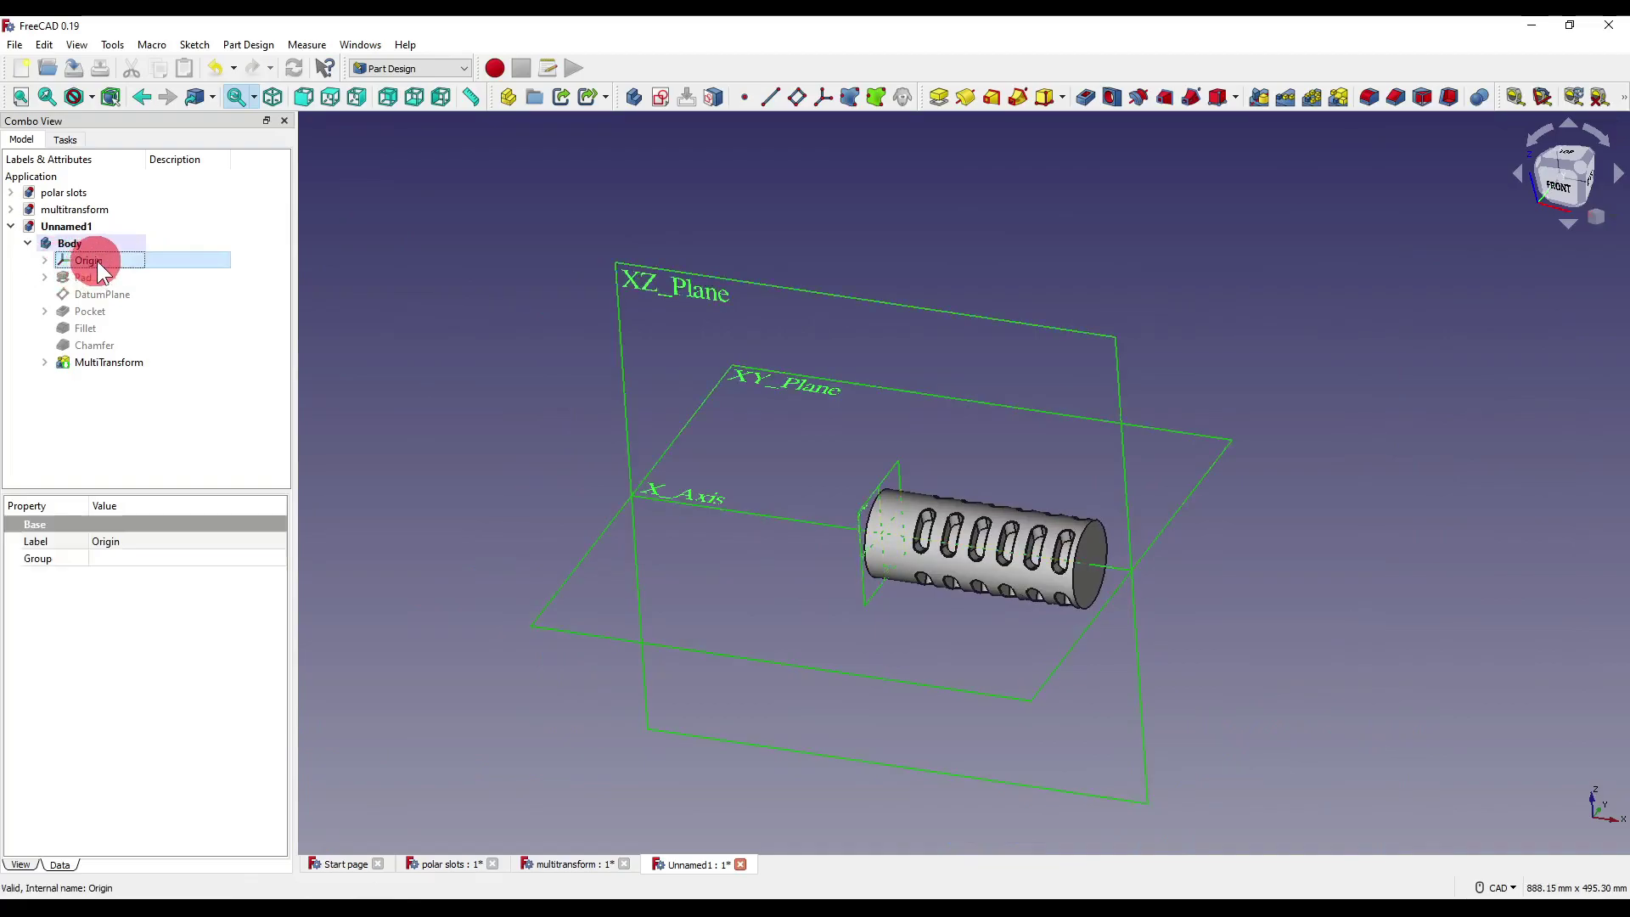
{"action": "key", "text": "space"}
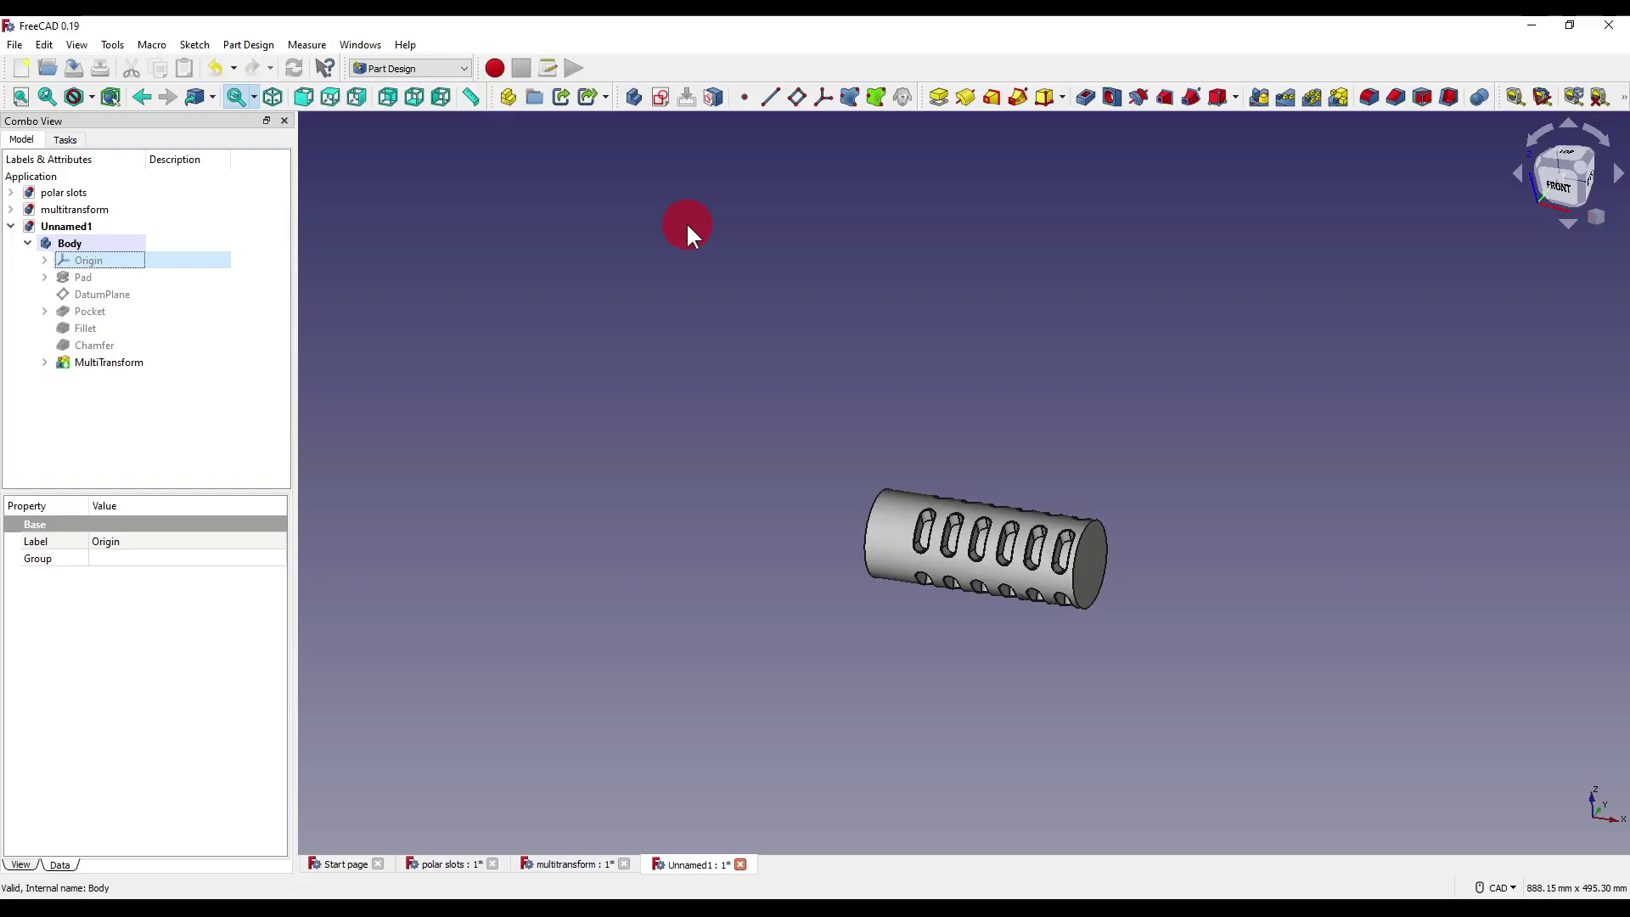
{"action": "left_click", "coordinate": [688, 226]}
{"action": "scroll", "coordinate": [1061, 617], "scroll_direction": "up", "scroll_amount": 2}
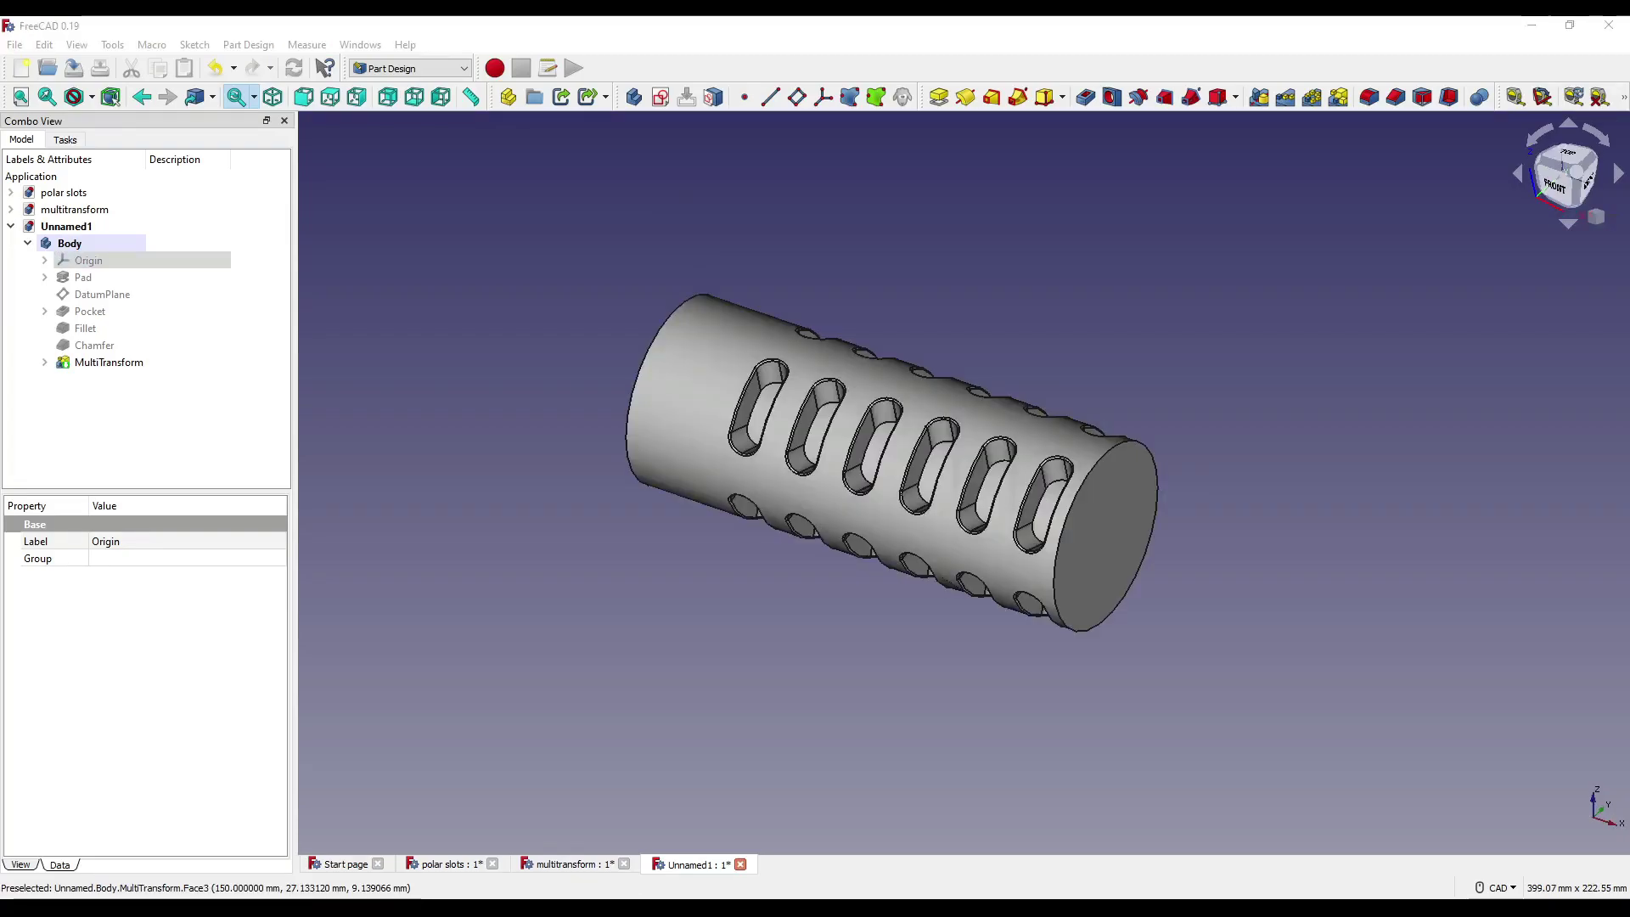